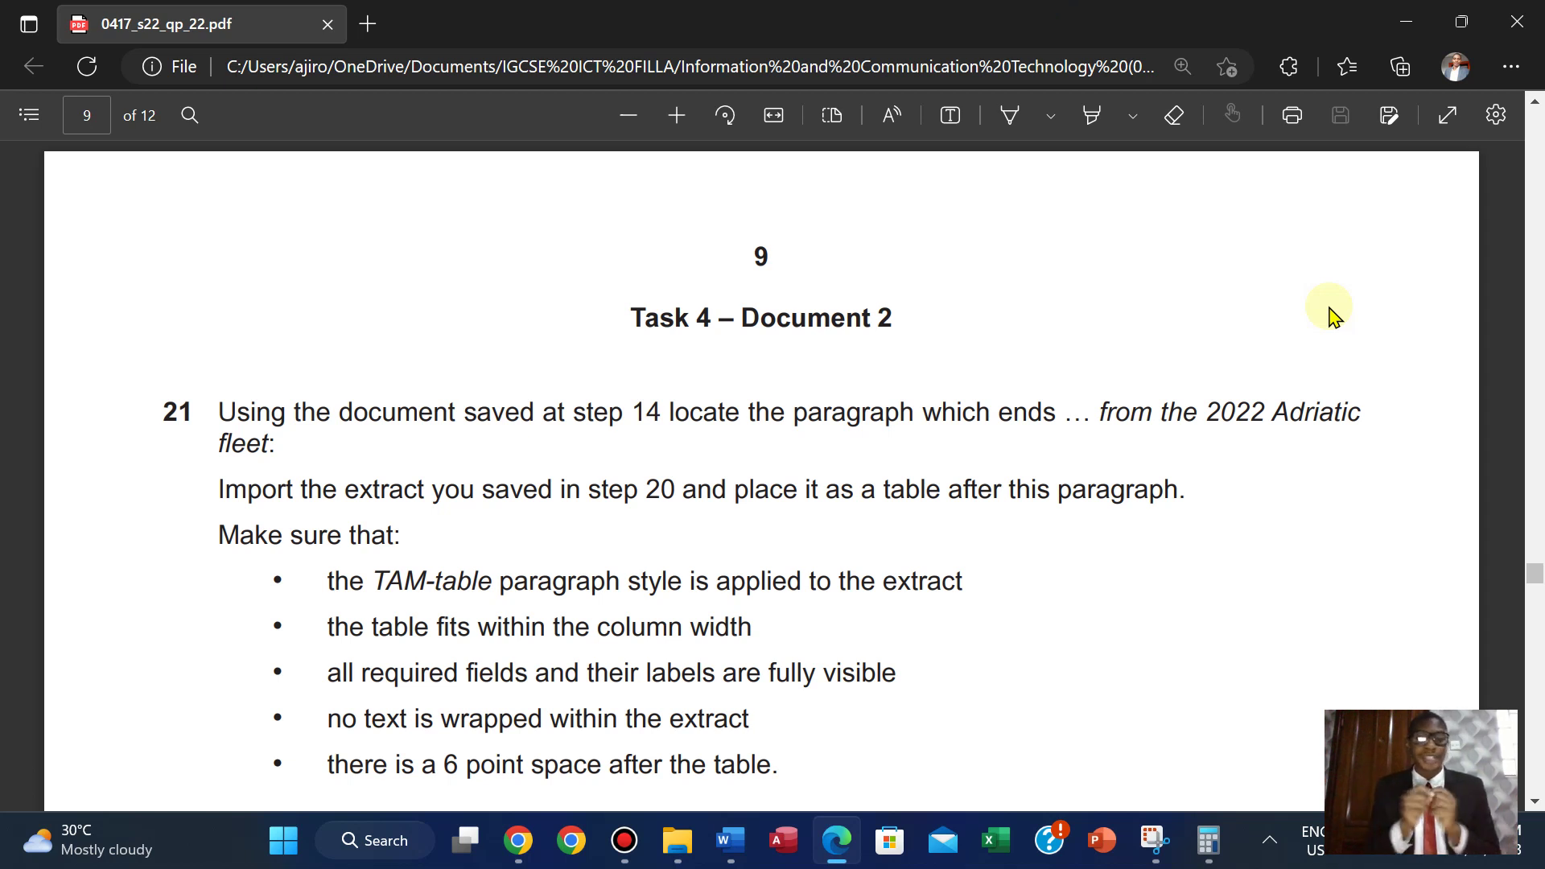
Step: Examine questions 20 and 21 of the exam paper for the requirements on exporting the extract and importing it as a table
{"action": "scroll", "coordinate": [1332, 316], "scroll_direction": "up", "scroll_amount": 10}
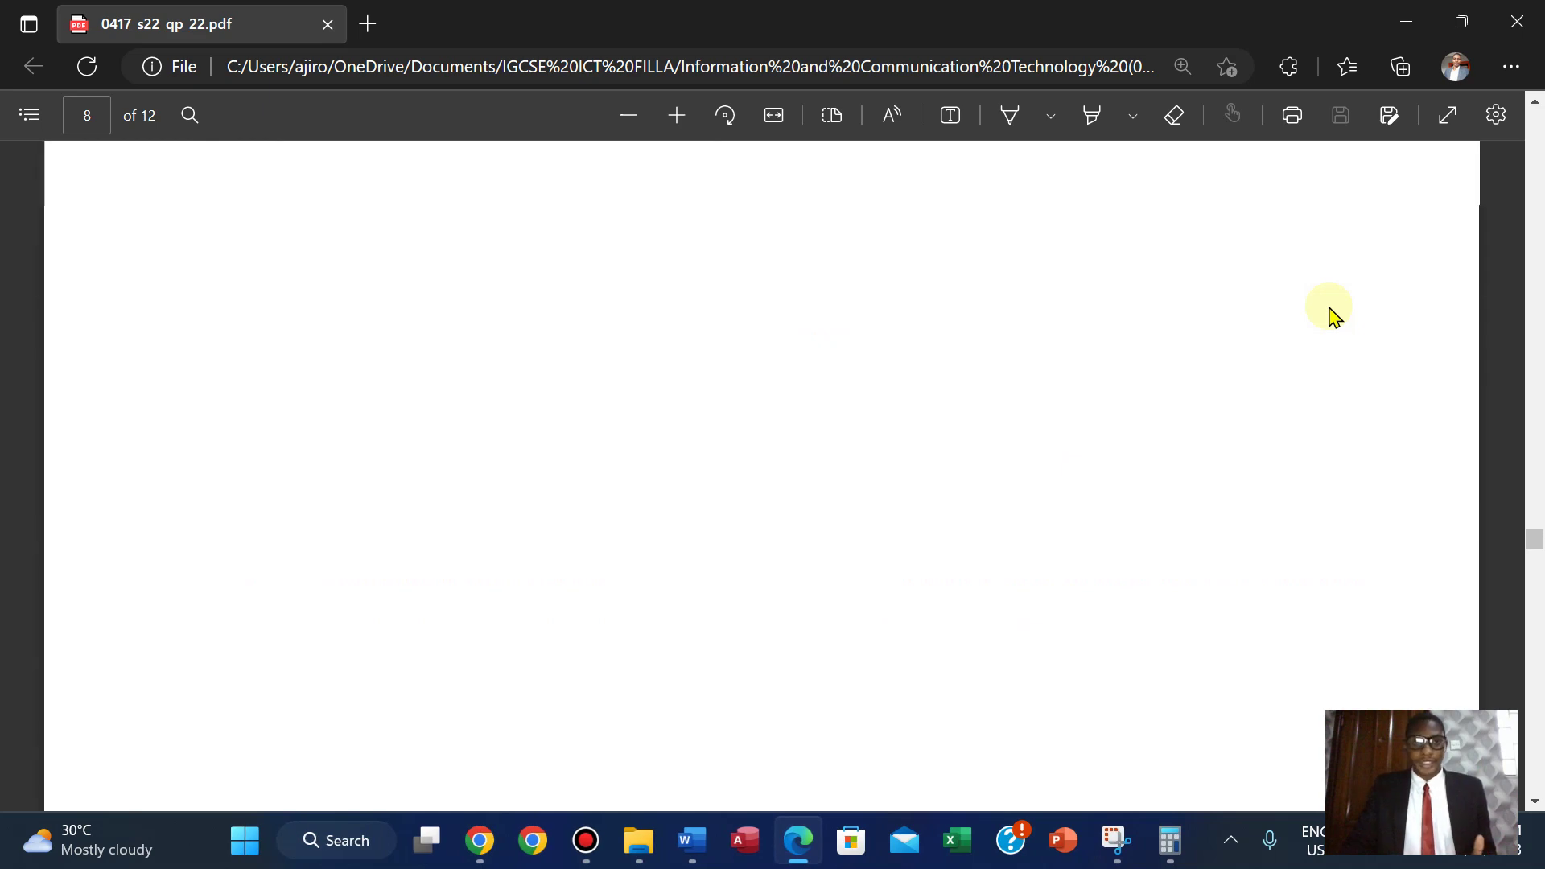
{"action": "scroll", "coordinate": [1332, 316], "scroll_direction": "up", "scroll_amount": 1}
{"action": "scroll", "coordinate": [1332, 316], "scroll_direction": "up", "scroll_amount": 2}
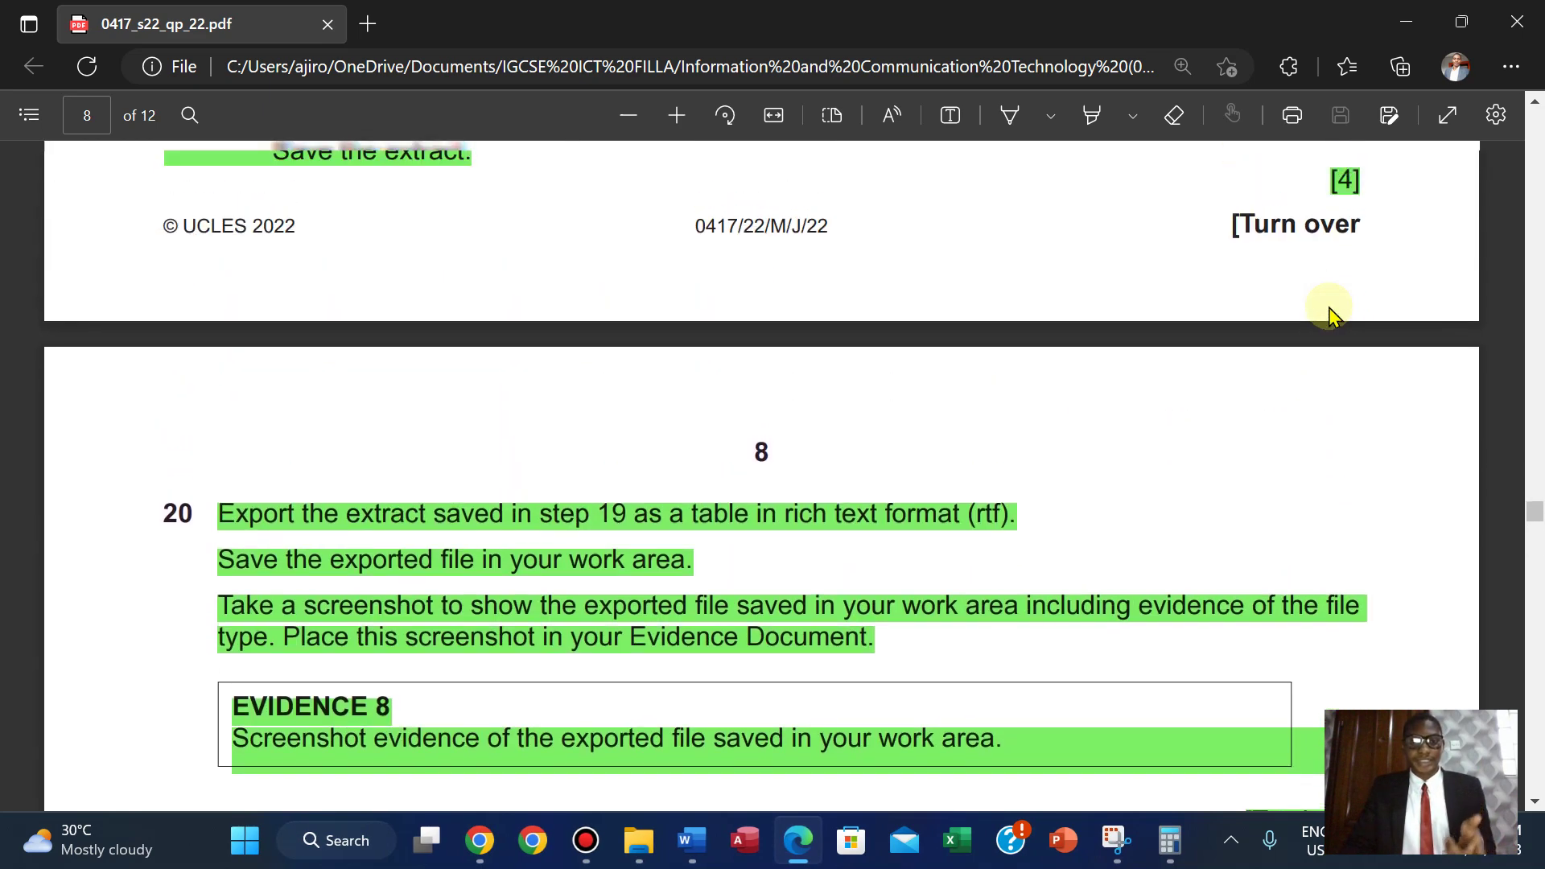
{"action": "scroll", "coordinate": [1329, 314], "scroll_direction": "up", "scroll_amount": 2}
{"action": "scroll", "coordinate": [1329, 314], "scroll_direction": "down", "scroll_amount": 1}
{"action": "scroll", "coordinate": [1329, 313], "scroll_direction": "down", "scroll_amount": 1}
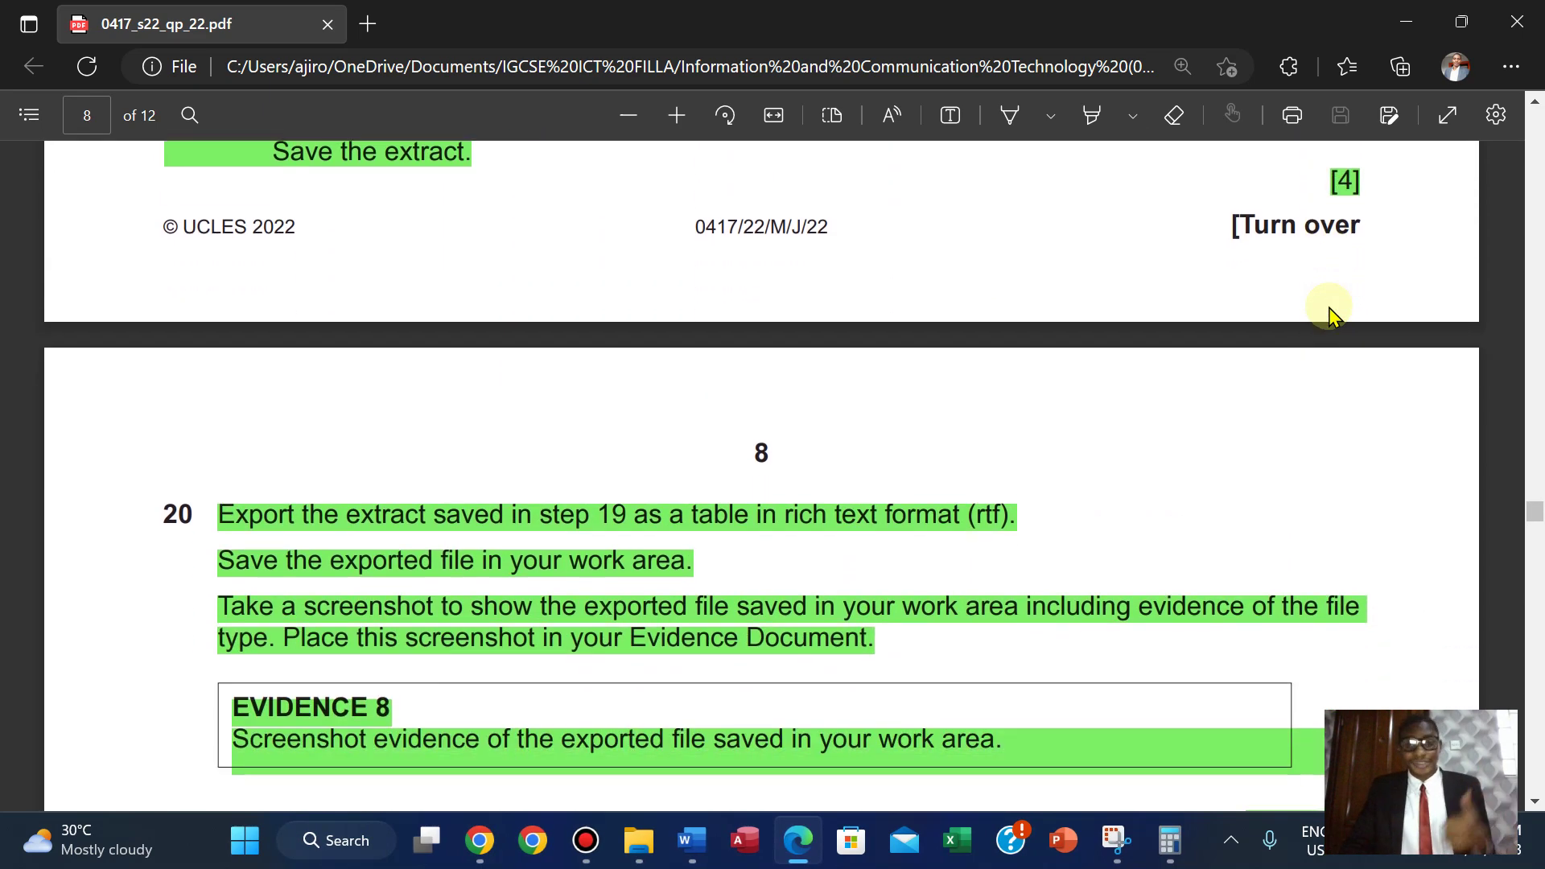
{"action": "scroll", "coordinate": [1330, 314], "scroll_direction": "down", "scroll_amount": 15}
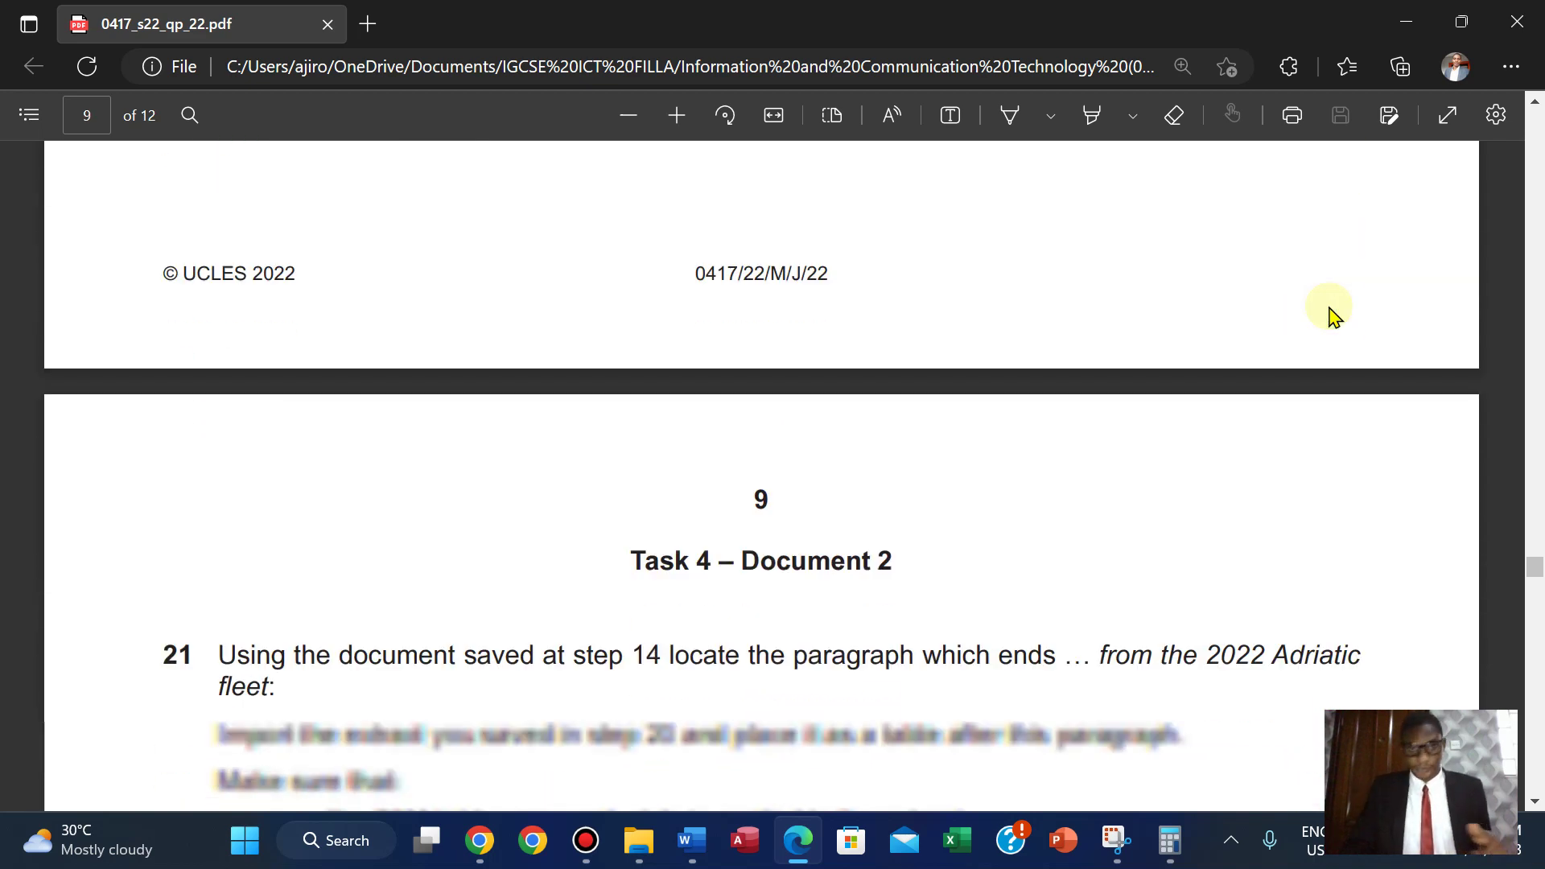
{"action": "scroll", "coordinate": [1329, 314], "scroll_direction": "down", "scroll_amount": 4}
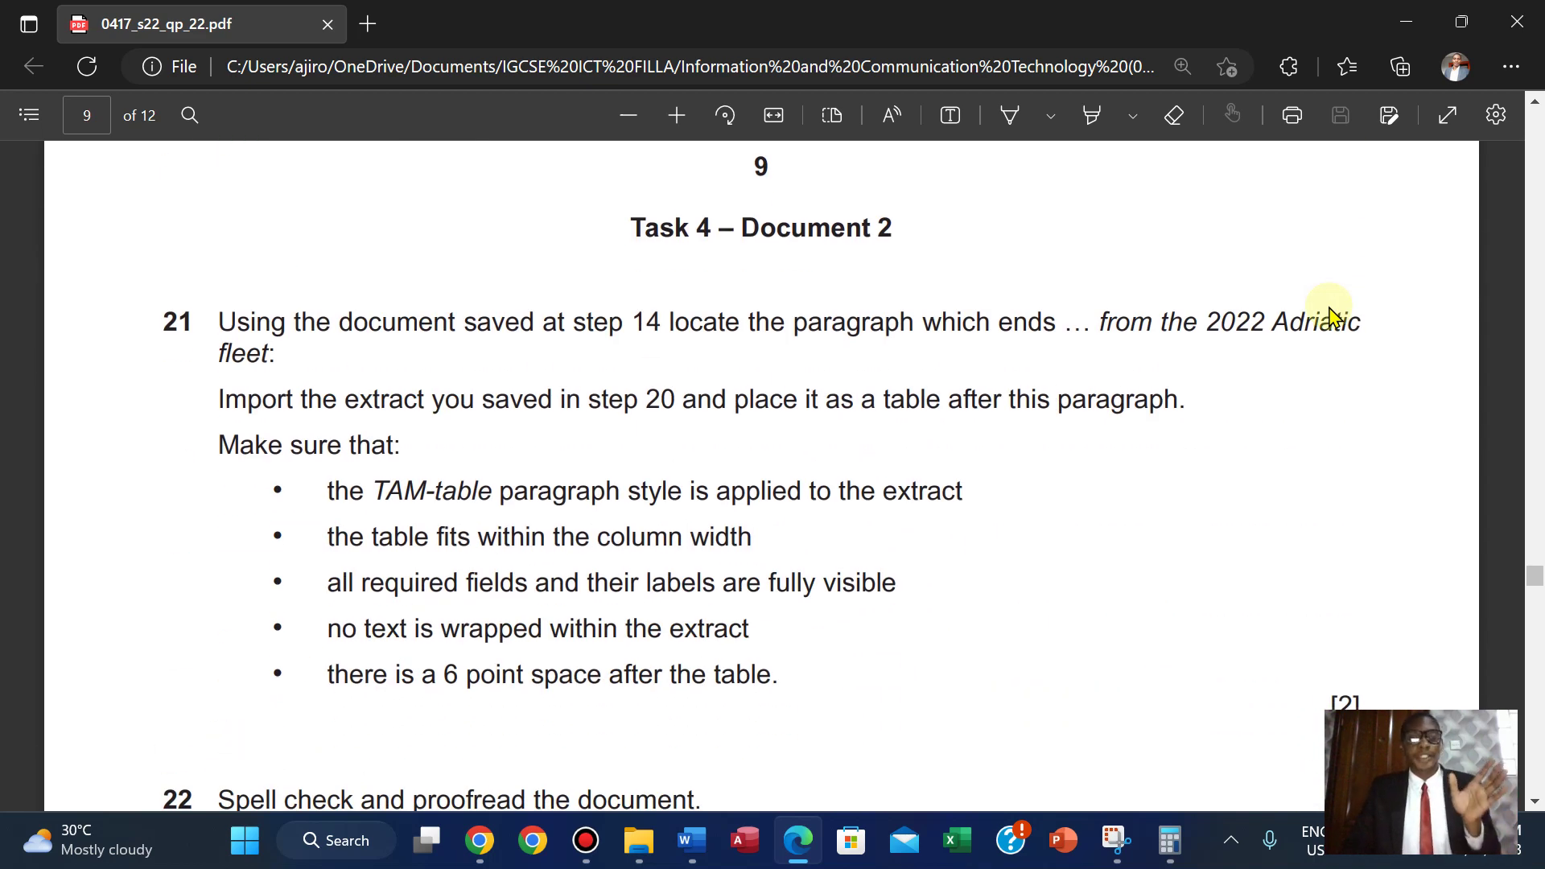
{"action": "scroll", "coordinate": [1329, 313], "scroll_direction": "down", "scroll_amount": 1}
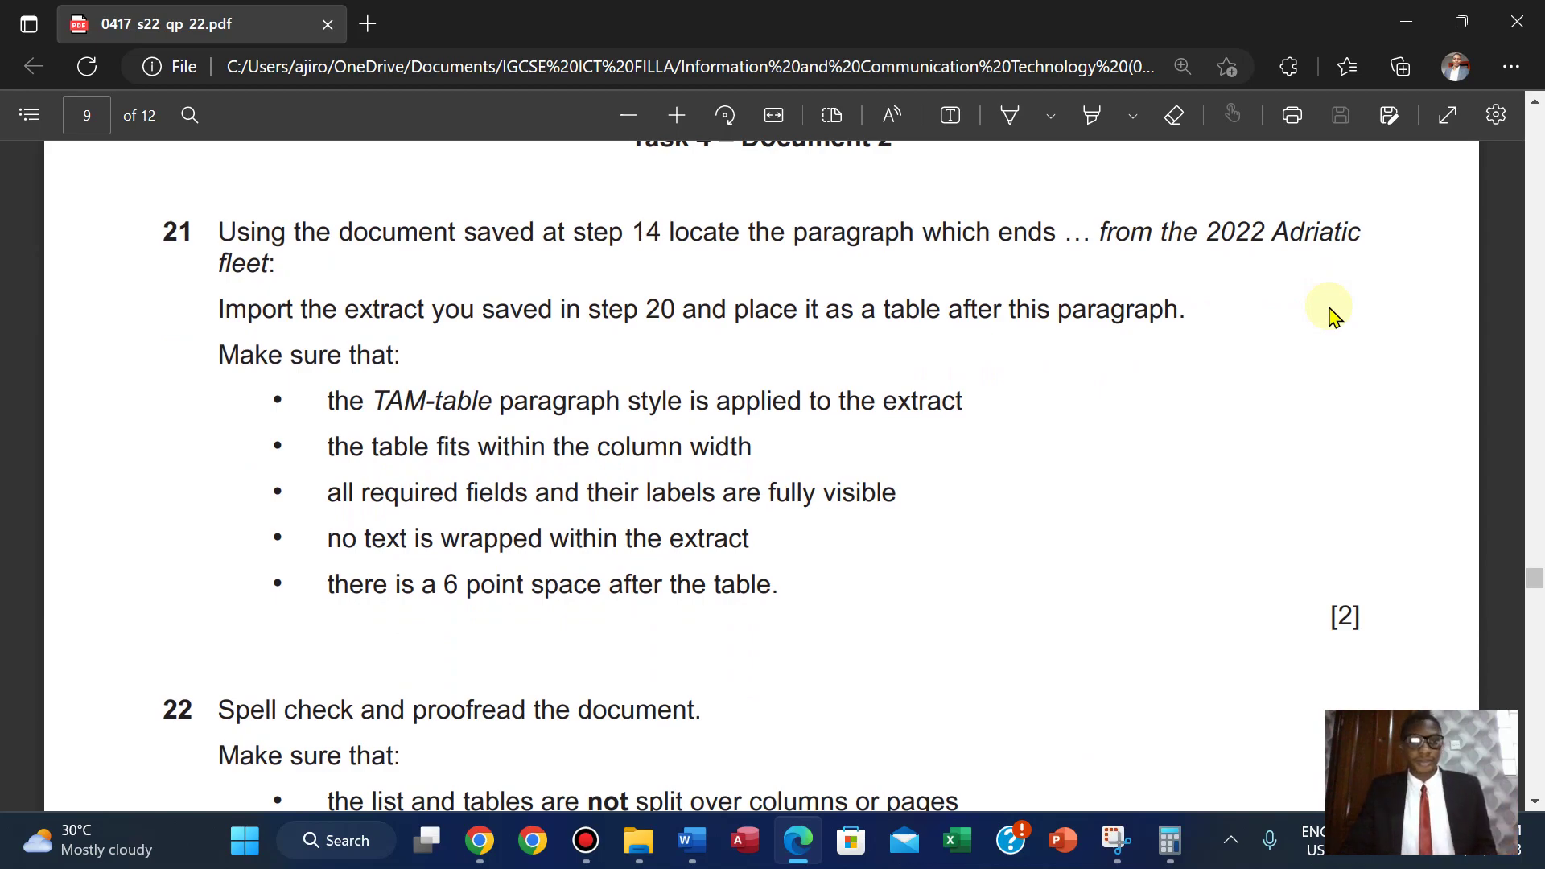
Step: Review questions 9 to 14 of the exam paper on formatting the earlier document, and return to question 21
{"action": "scroll", "coordinate": [1330, 314], "scroll_direction": "up", "scroll_amount": 20}
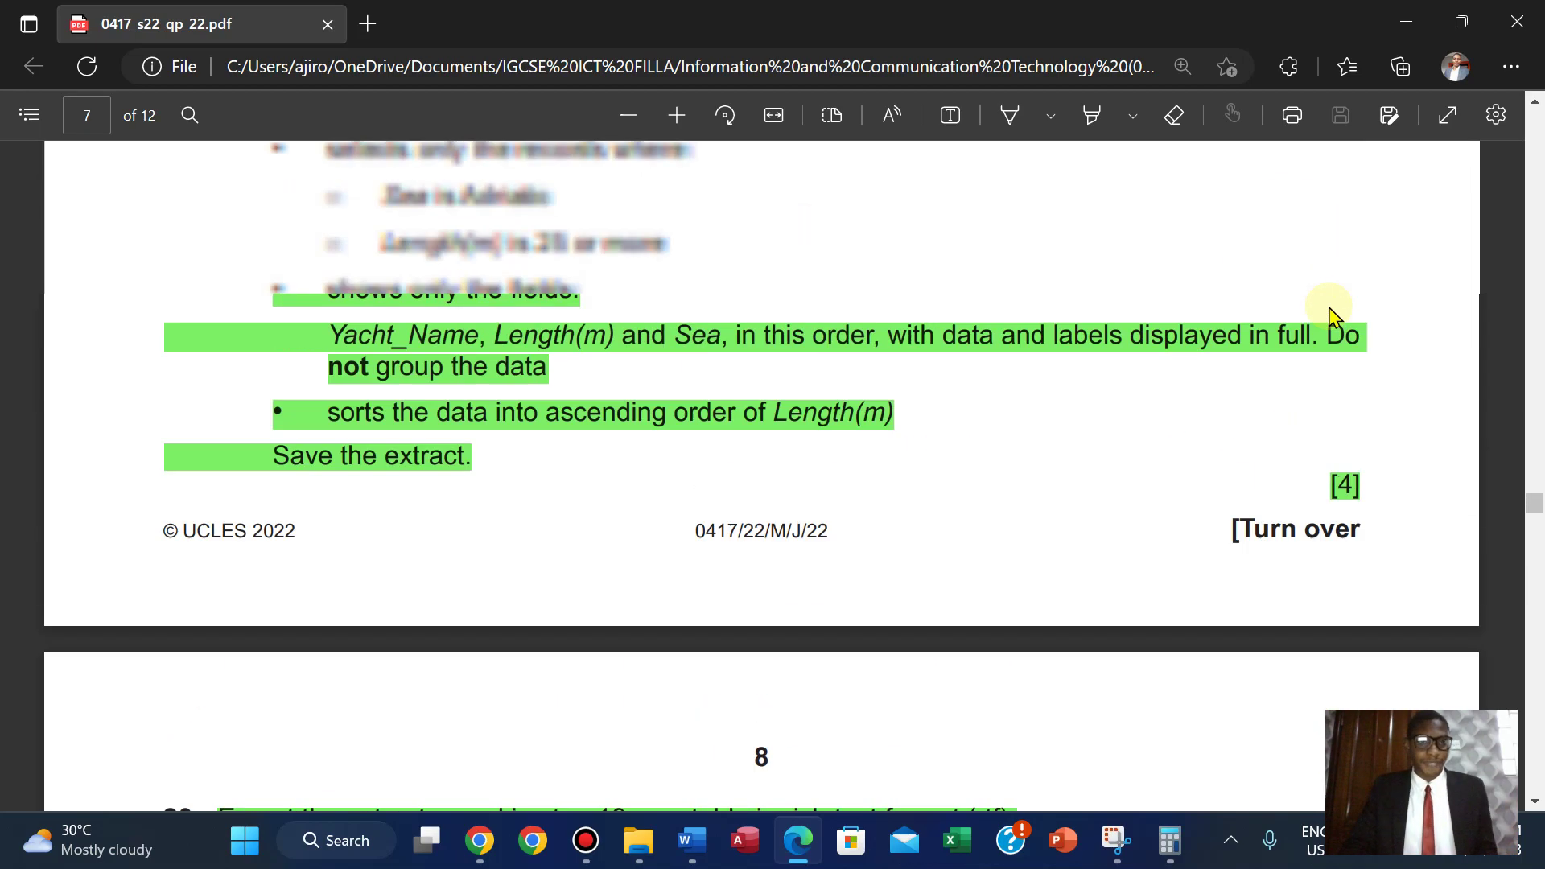
{"action": "scroll", "coordinate": [1329, 313], "scroll_direction": "up", "scroll_amount": 20}
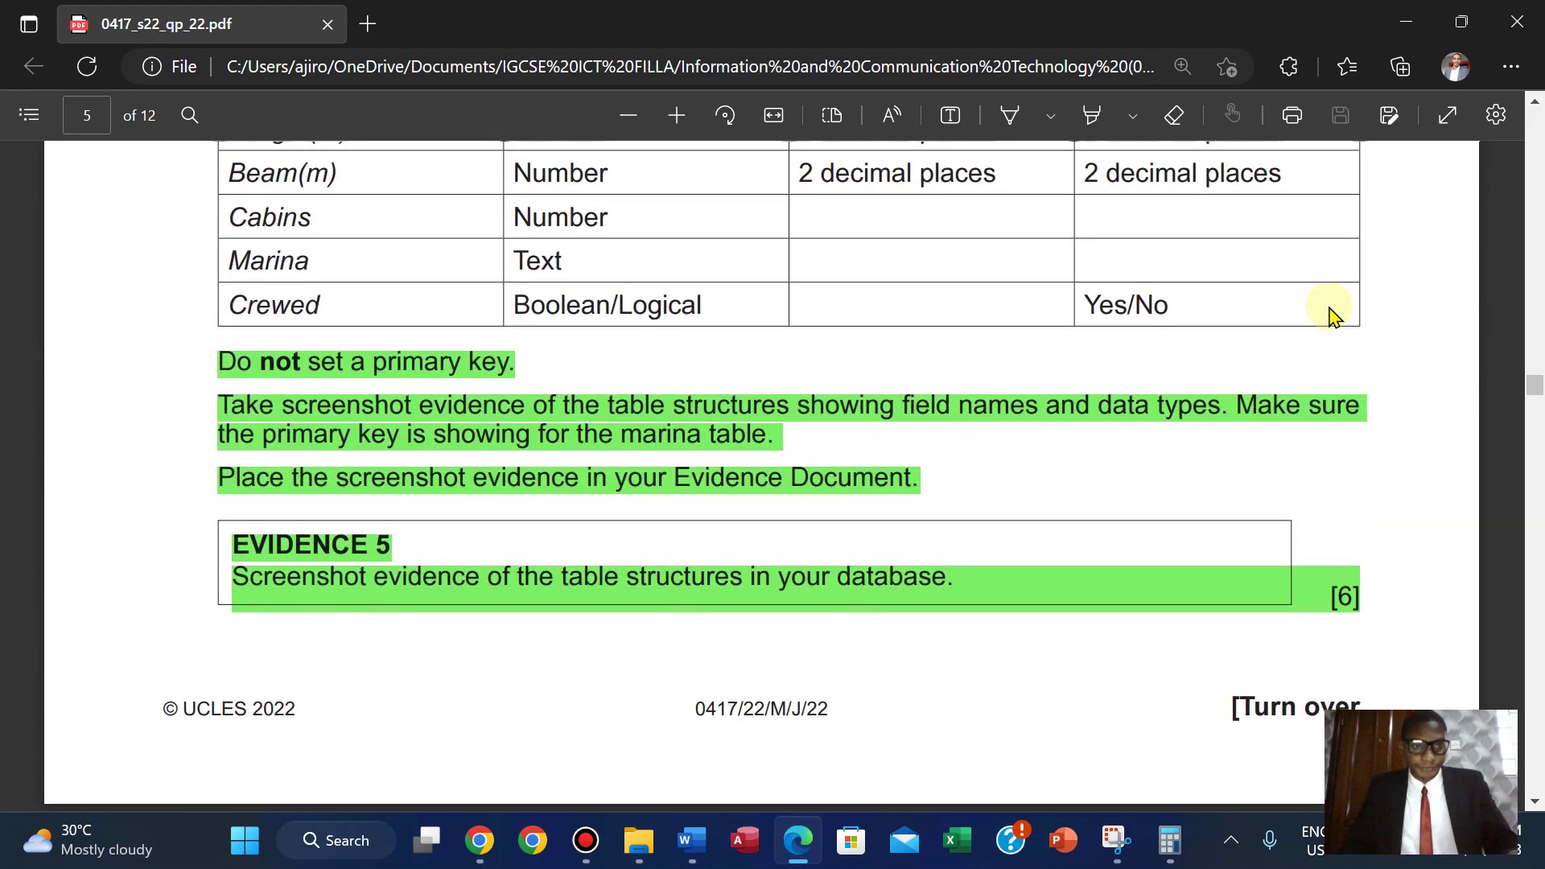
{"action": "scroll", "coordinate": [1329, 314], "scroll_direction": "up", "scroll_amount": 20}
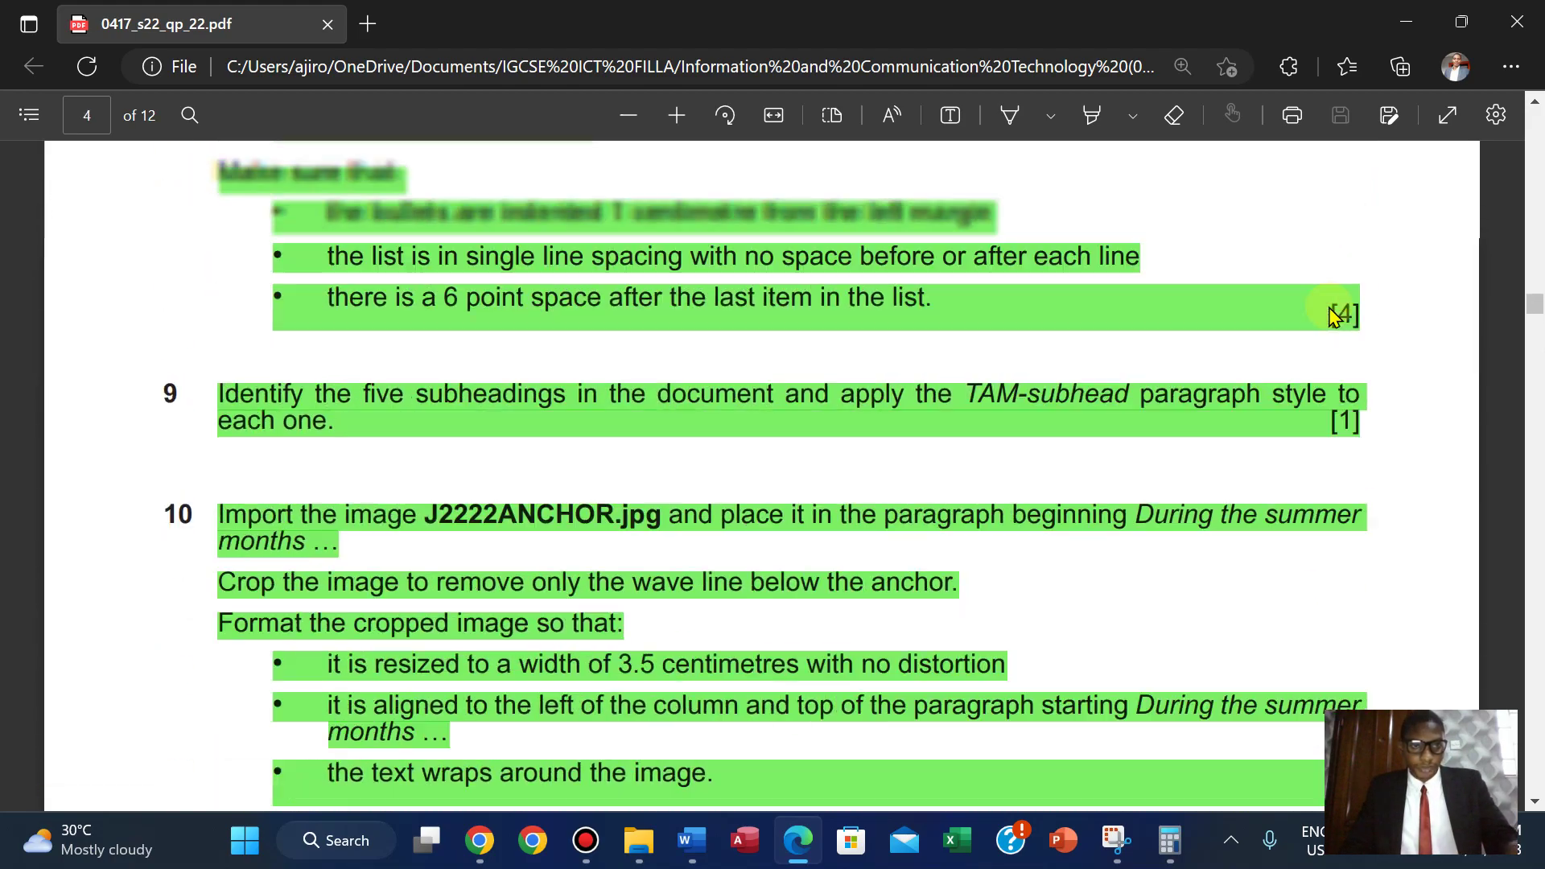
{"action": "scroll", "coordinate": [1333, 313], "scroll_direction": "up", "scroll_amount": 2}
{"action": "scroll", "coordinate": [1333, 314], "scroll_direction": "down", "scroll_amount": 9}
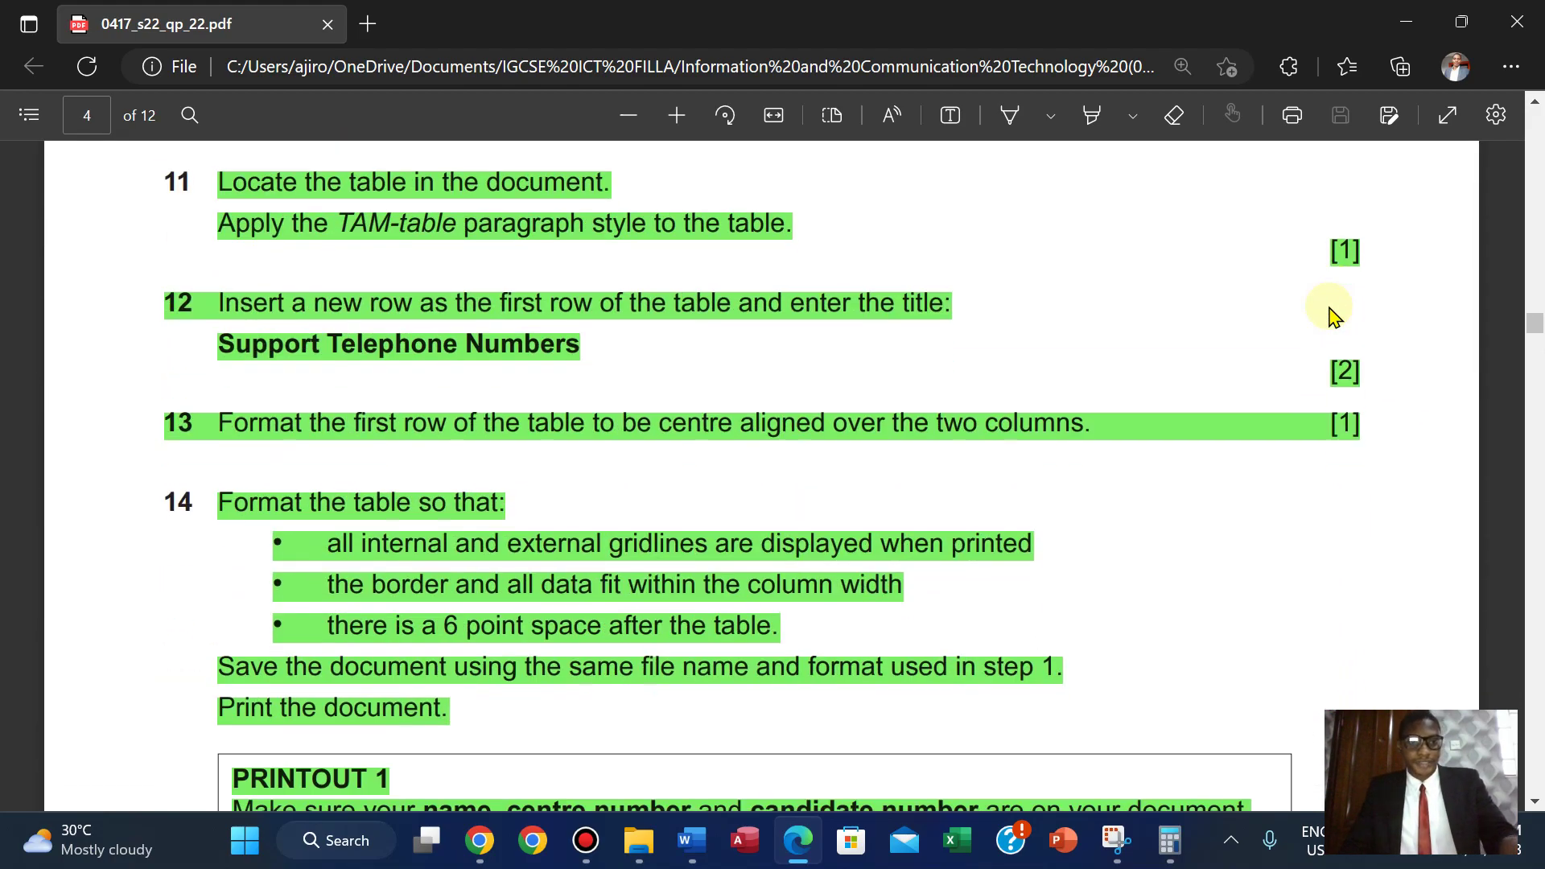
{"action": "scroll", "coordinate": [1332, 314], "scroll_direction": "down", "scroll_amount": 3}
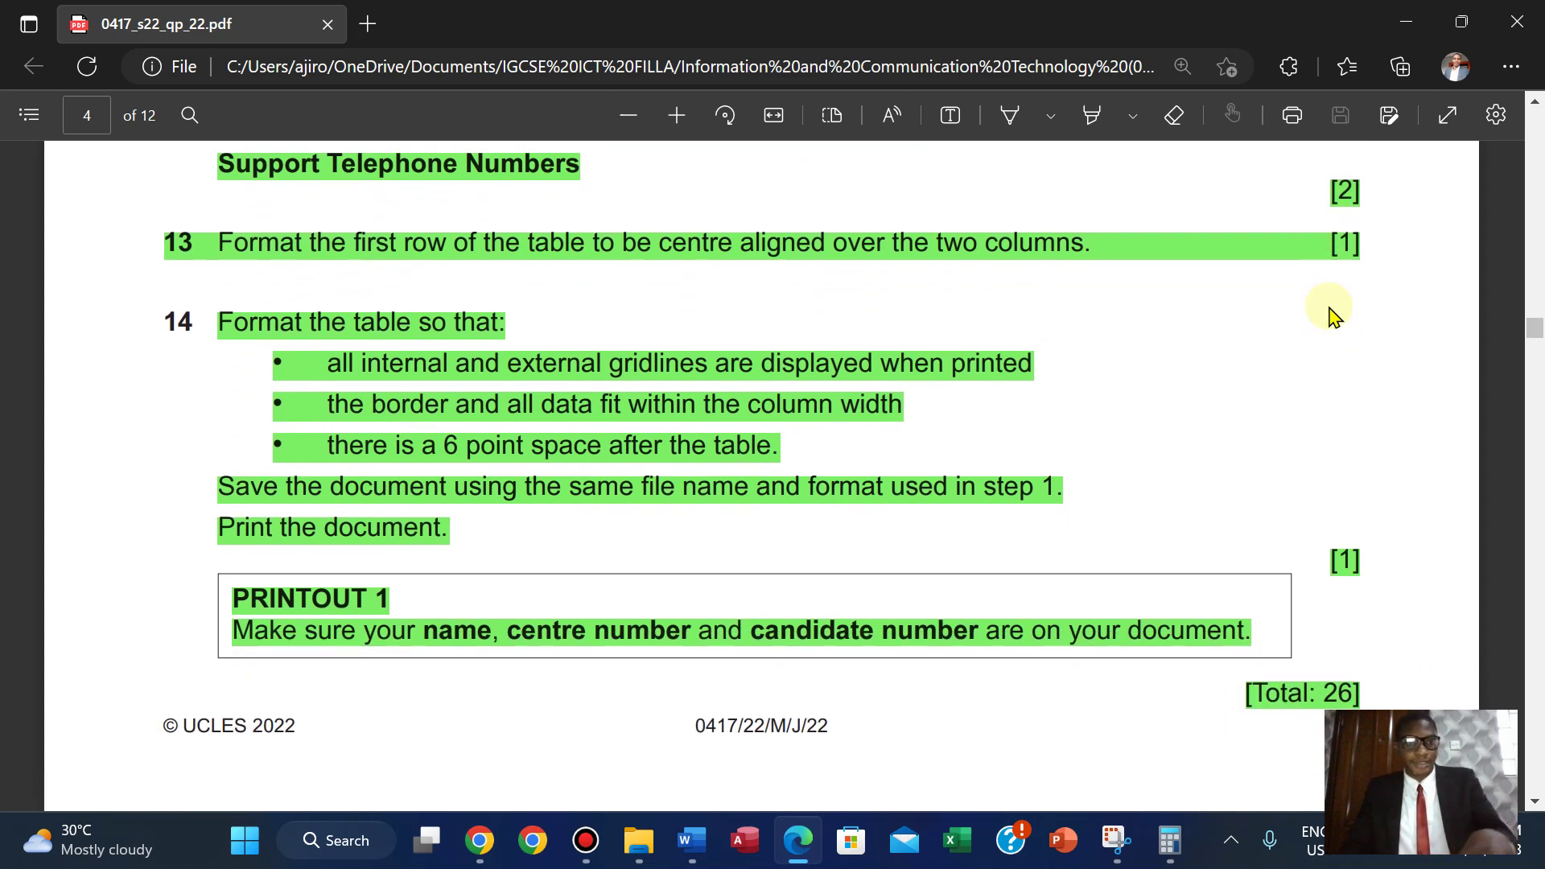
{"action": "scroll", "coordinate": [1329, 314], "scroll_direction": "up", "scroll_amount": 1}
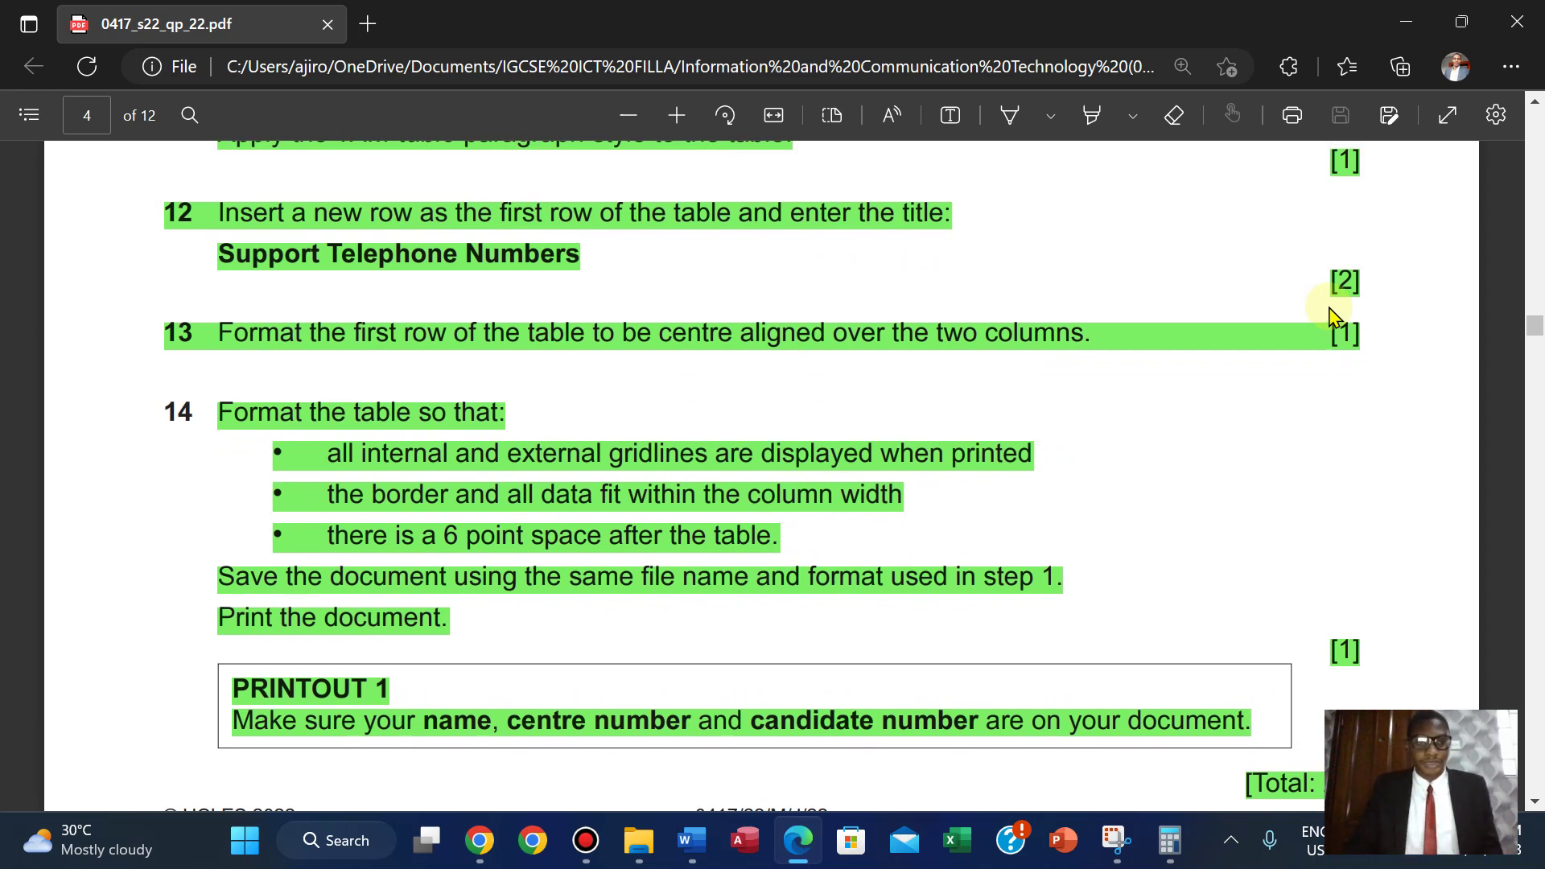
{"action": "scroll", "coordinate": [1332, 316], "scroll_direction": "up", "scroll_amount": 3}
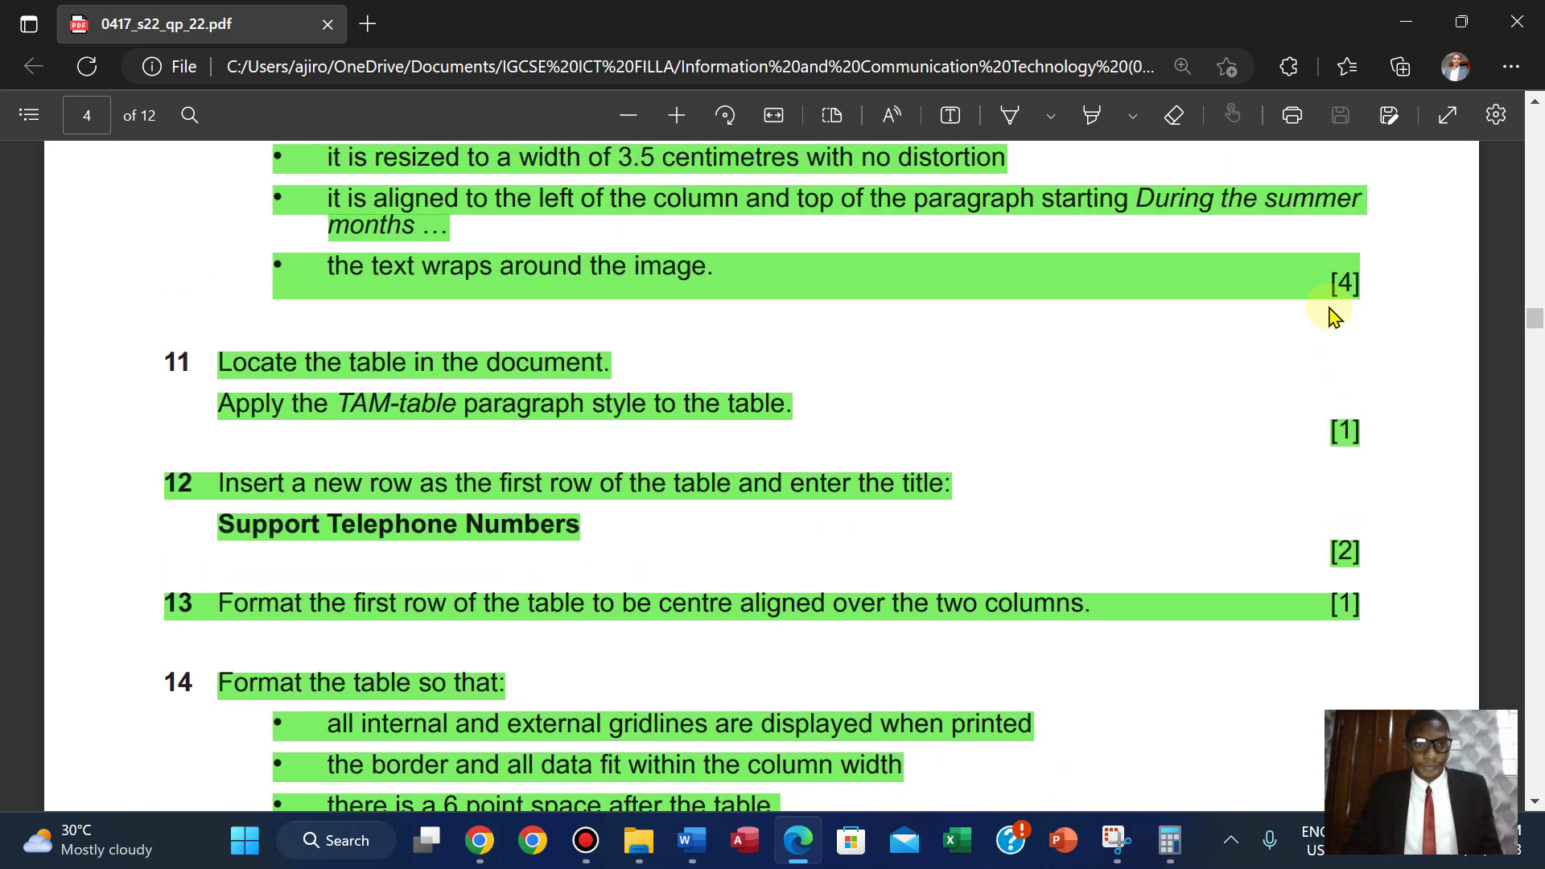
{"action": "scroll", "coordinate": [1332, 315], "scroll_direction": "up", "scroll_amount": 4}
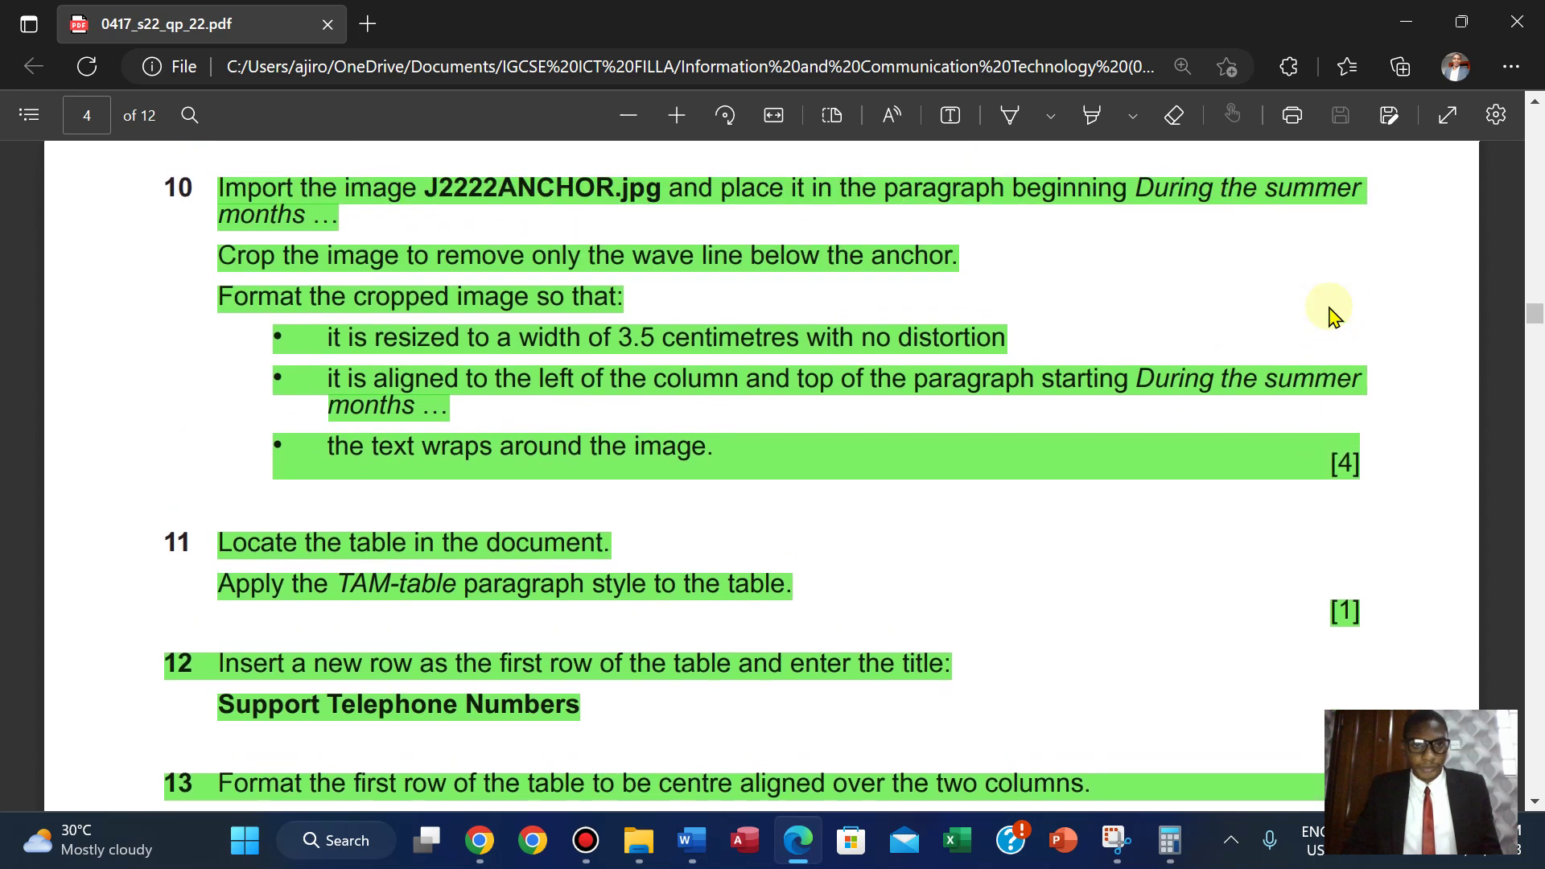
{"action": "scroll", "coordinate": [1332, 316], "scroll_direction": "down", "scroll_amount": 3}
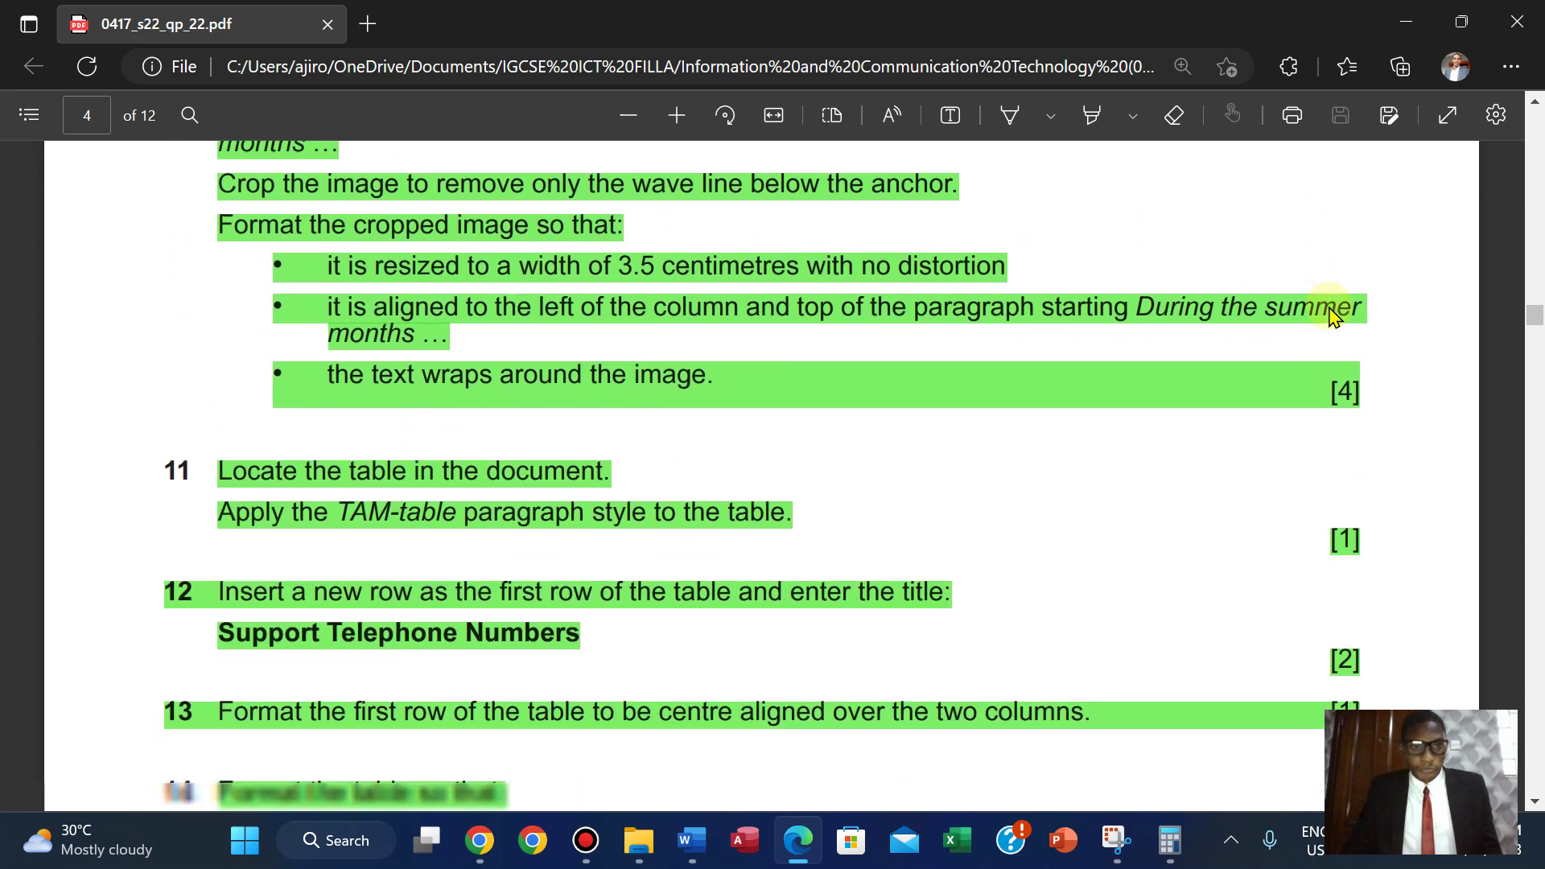
{"action": "scroll", "coordinate": [1332, 316], "scroll_direction": "up", "scroll_amount": 4}
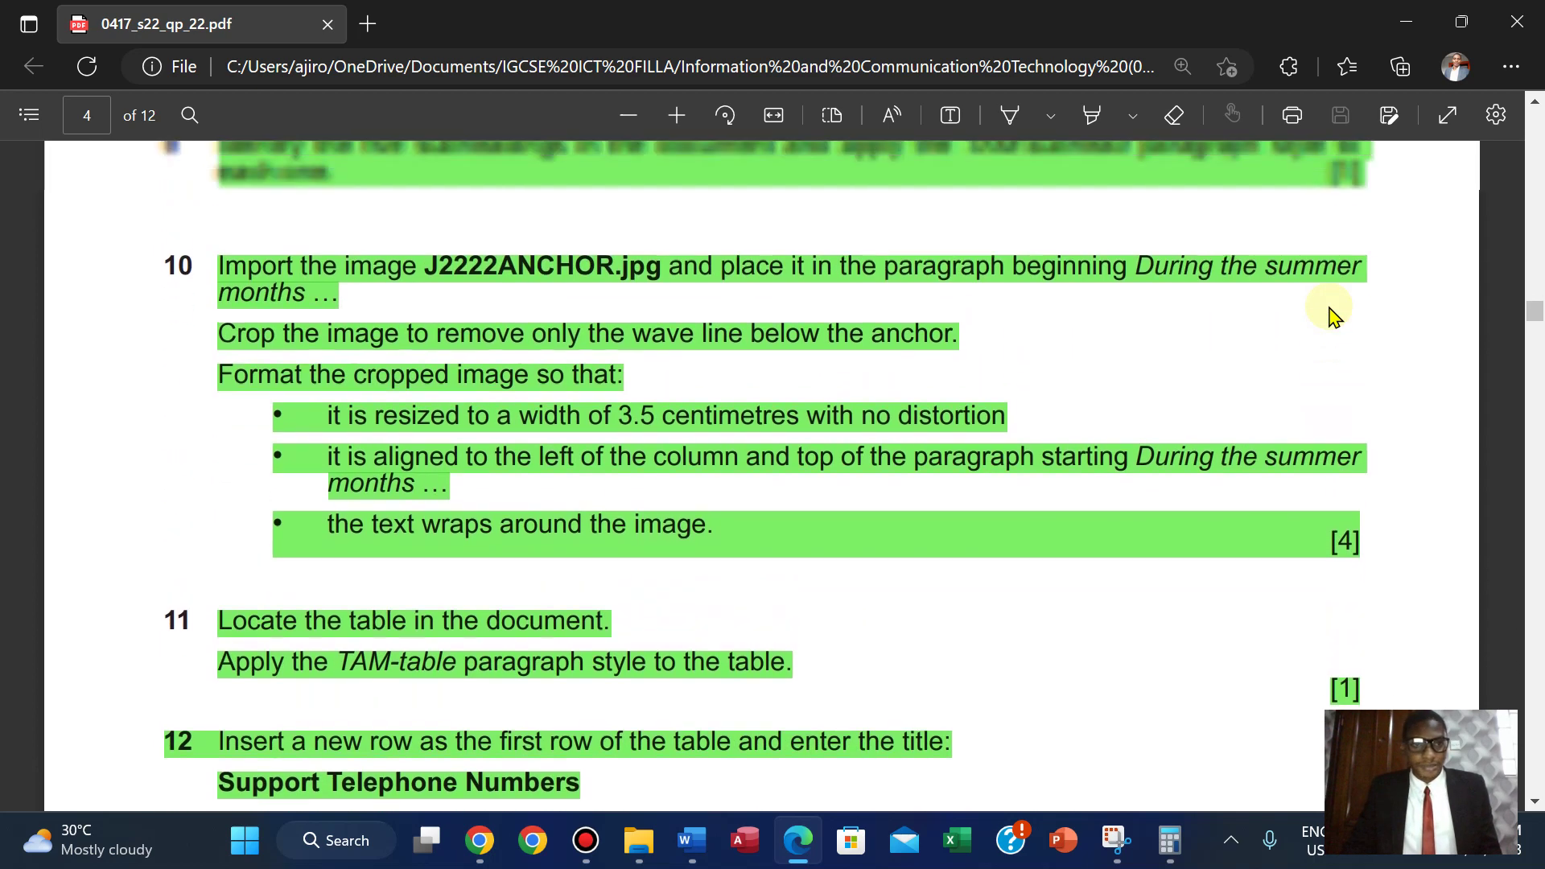
{"action": "scroll", "coordinate": [1332, 315], "scroll_direction": "down", "scroll_amount": 1}
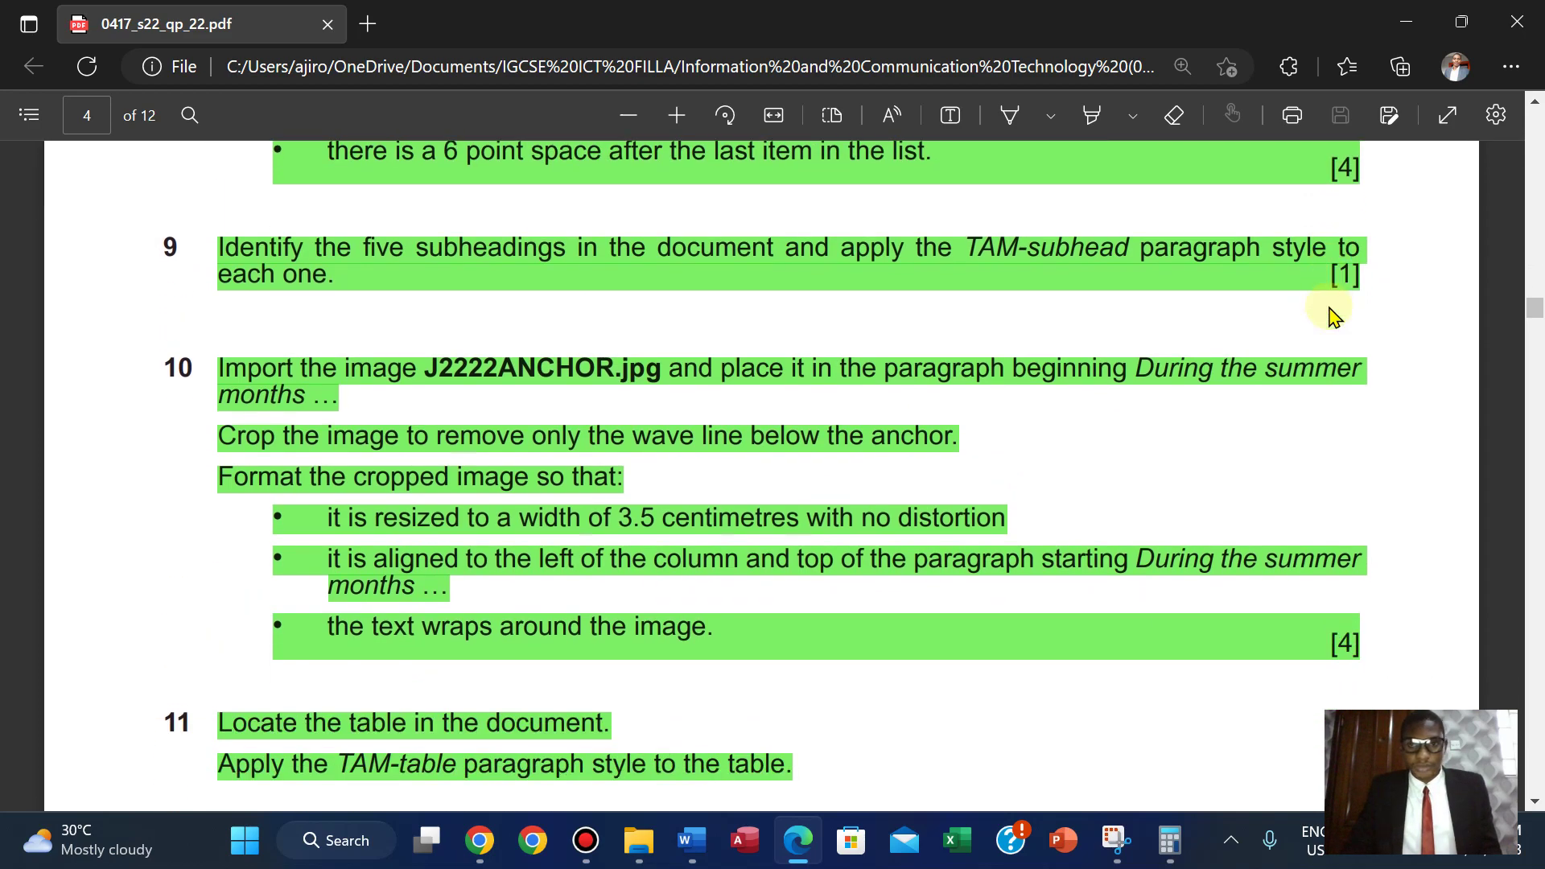
{"action": "scroll", "coordinate": [1332, 315], "scroll_direction": "down", "scroll_amount": 1}
{"action": "scroll", "coordinate": [1331, 316], "scroll_direction": "up", "scroll_amount": 1}
{"action": "scroll", "coordinate": [1332, 315], "scroll_direction": "down", "scroll_amount": 10}
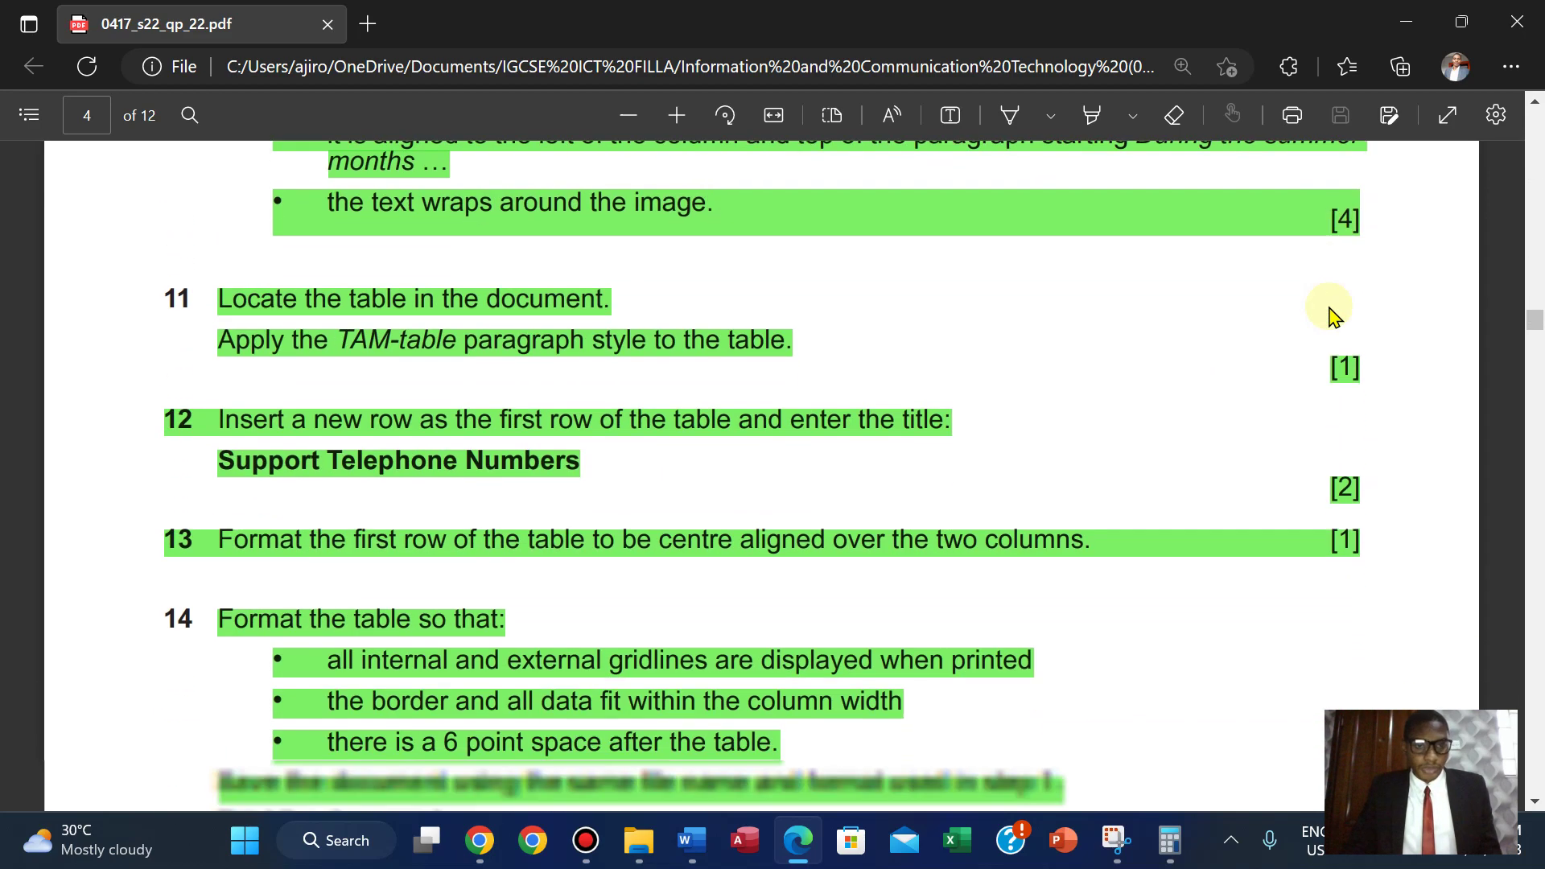
{"action": "scroll", "coordinate": [1332, 316], "scroll_direction": "down", "scroll_amount": 20}
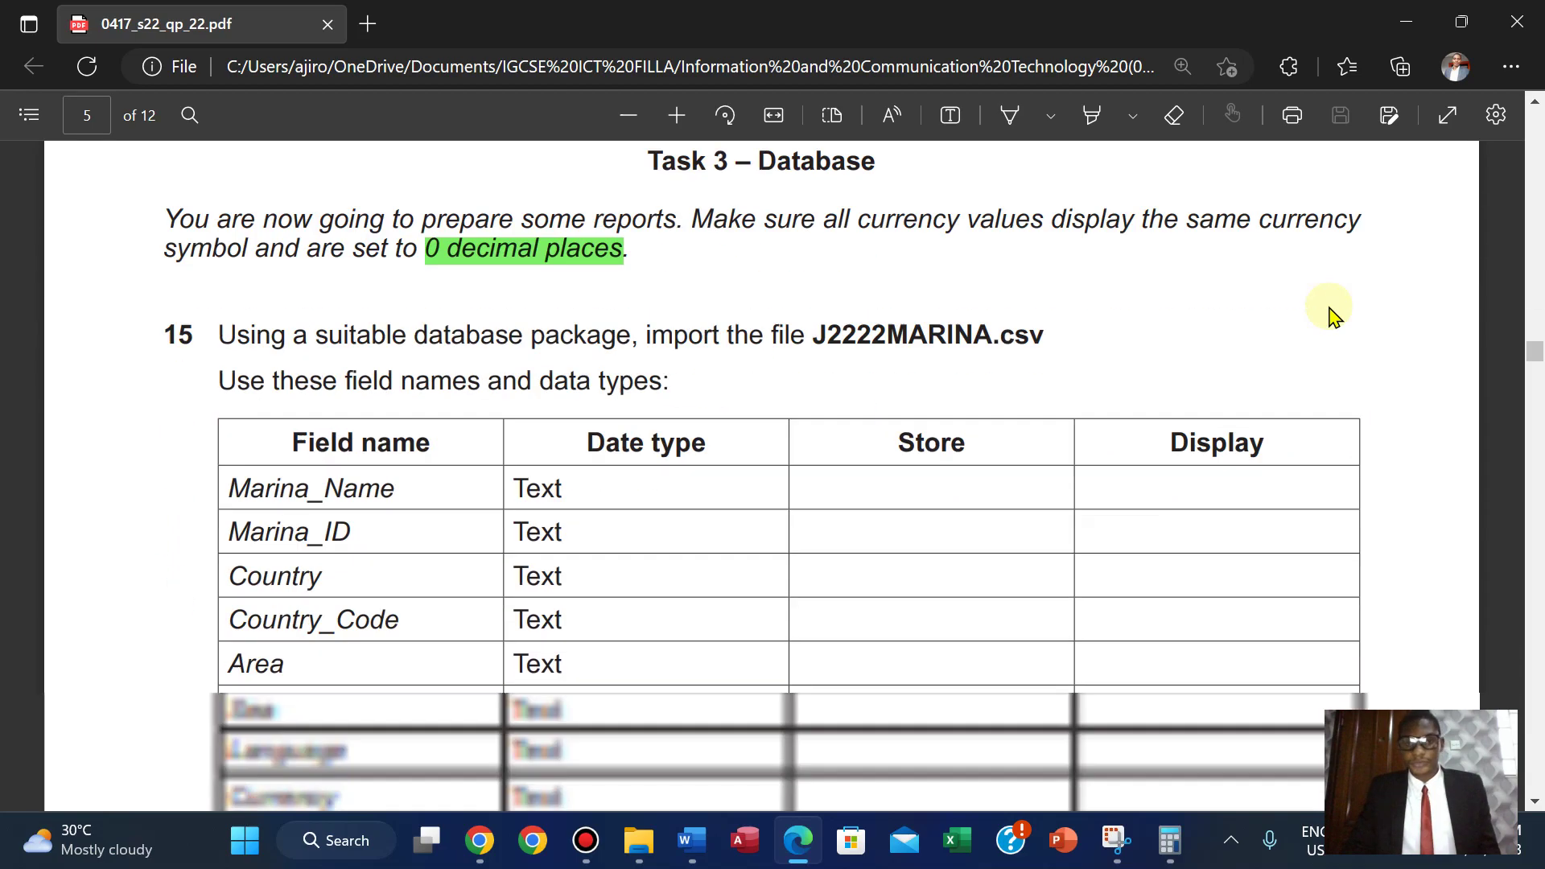
{"action": "scroll", "coordinate": [1332, 316], "scroll_direction": "down", "scroll_amount": 20}
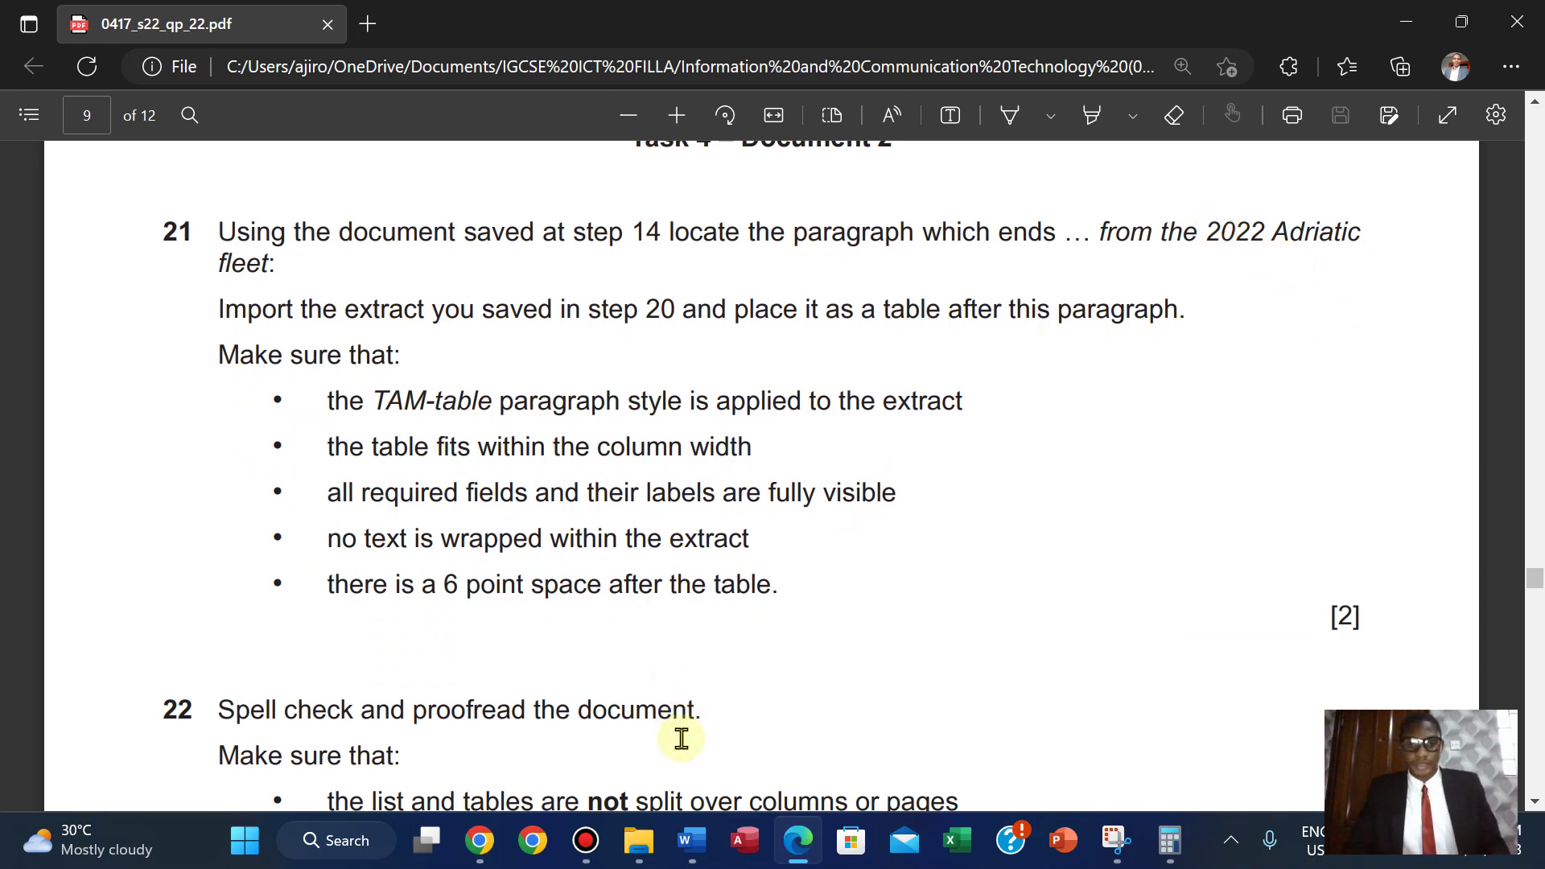
Step: Open the TAM_Marinas document from the source files folder in Word and go to its Restrictions section
{"action": "left_click", "coordinate": [654, 862]}
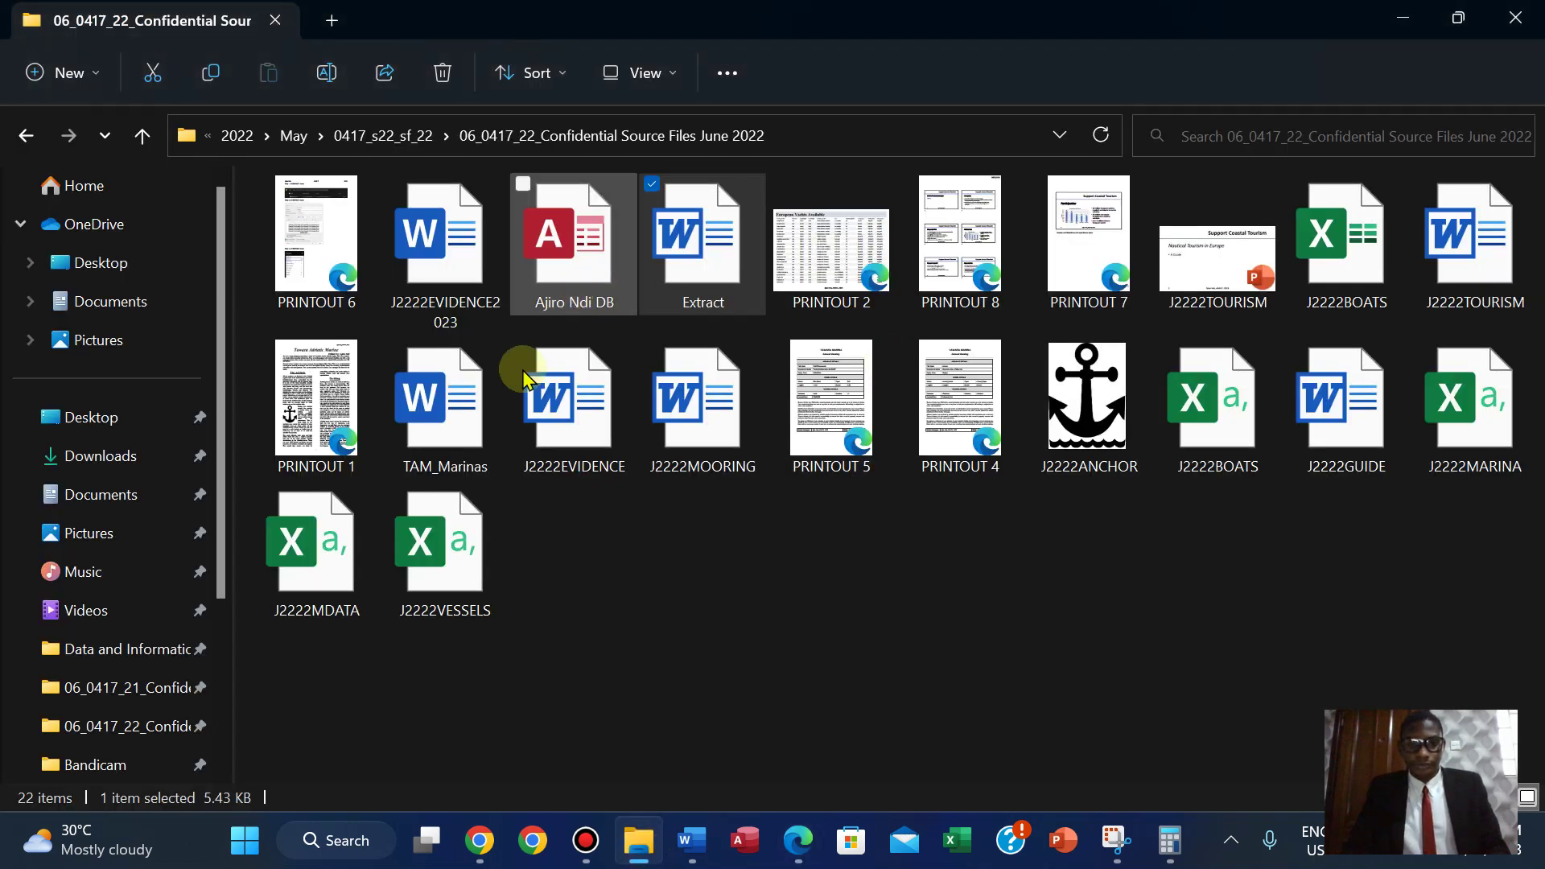
{"action": "double_click", "coordinate": [436, 459]}
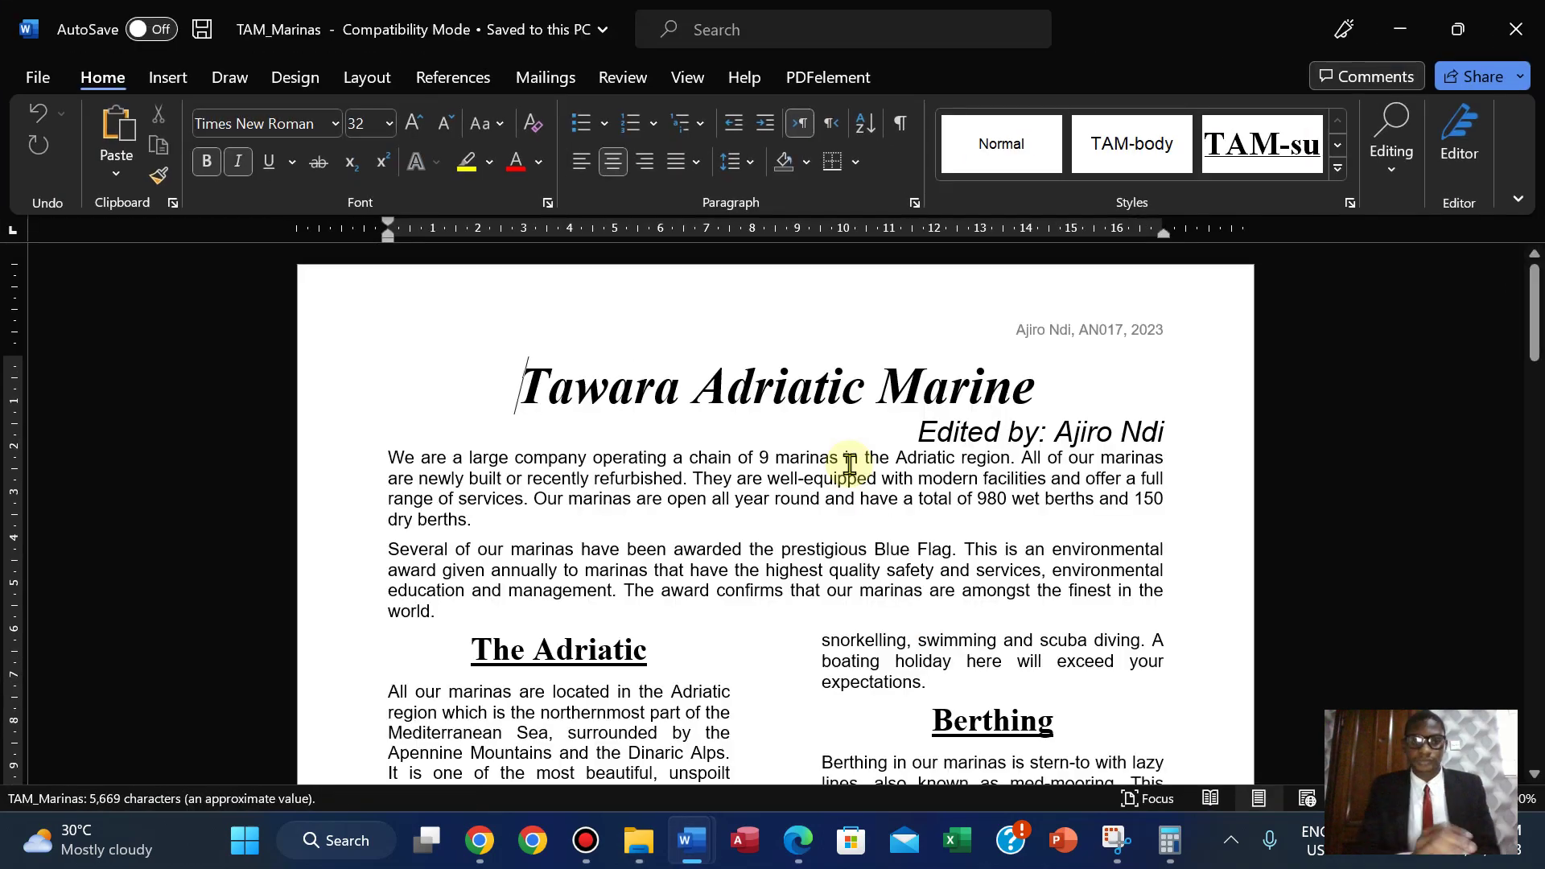
{"action": "left_click_drag", "start_coordinate": [1534, 318], "coordinate": [1535, 555]}
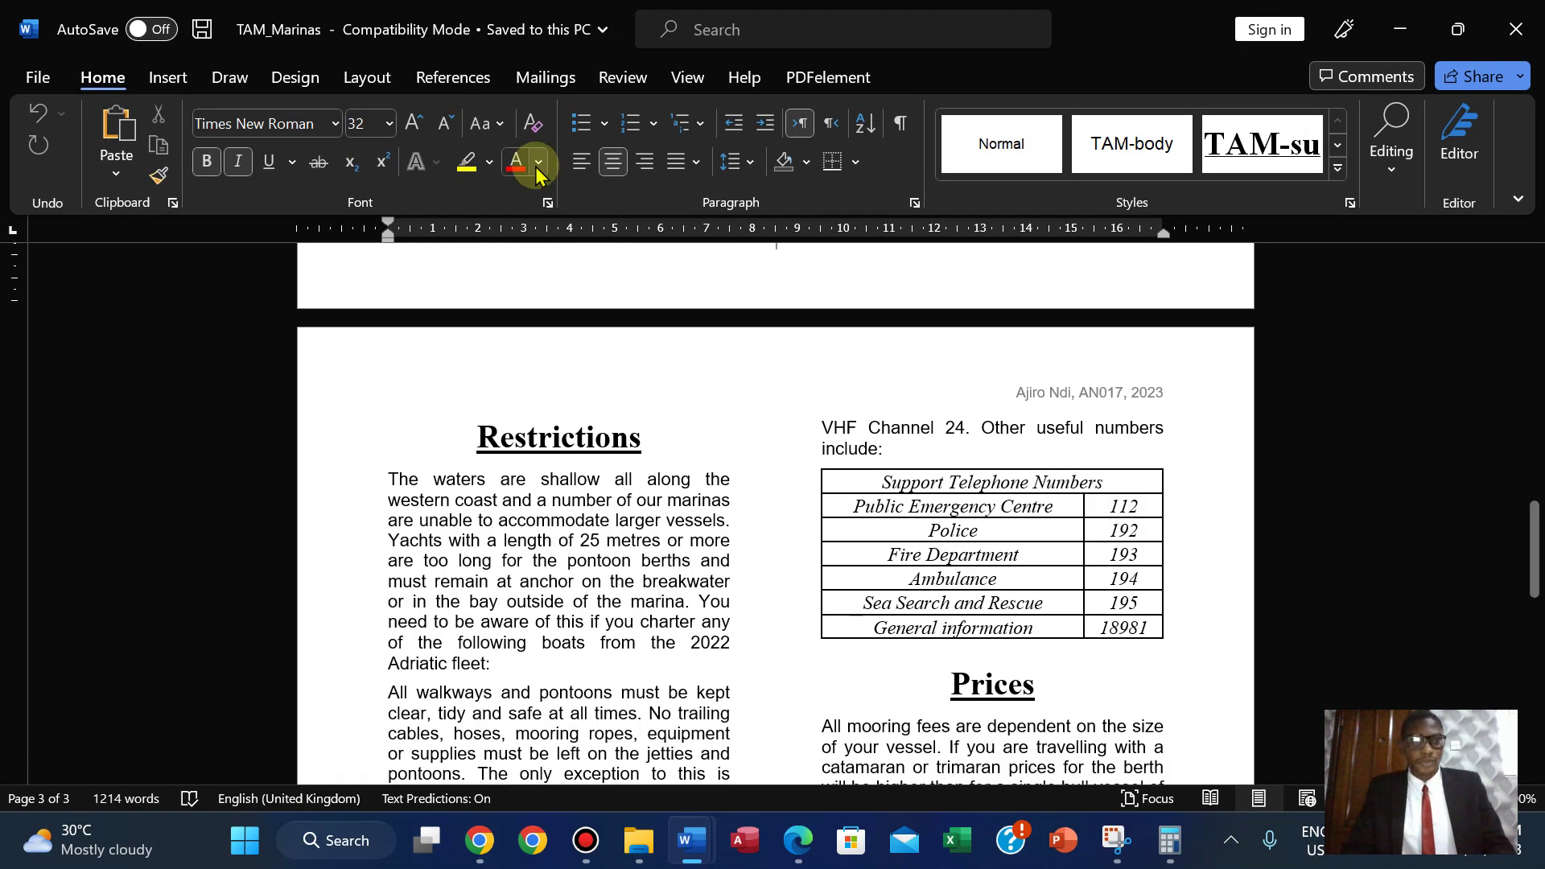
Step: Search the document for "2022 Adriatic", using the wording in question 21, and insert an empty paragraph after the paragraph ending "2022 Adriatic fleet:"
{"action": "left_click", "coordinate": [1407, 183]}
{"action": "left_click", "coordinate": [1393, 221]}
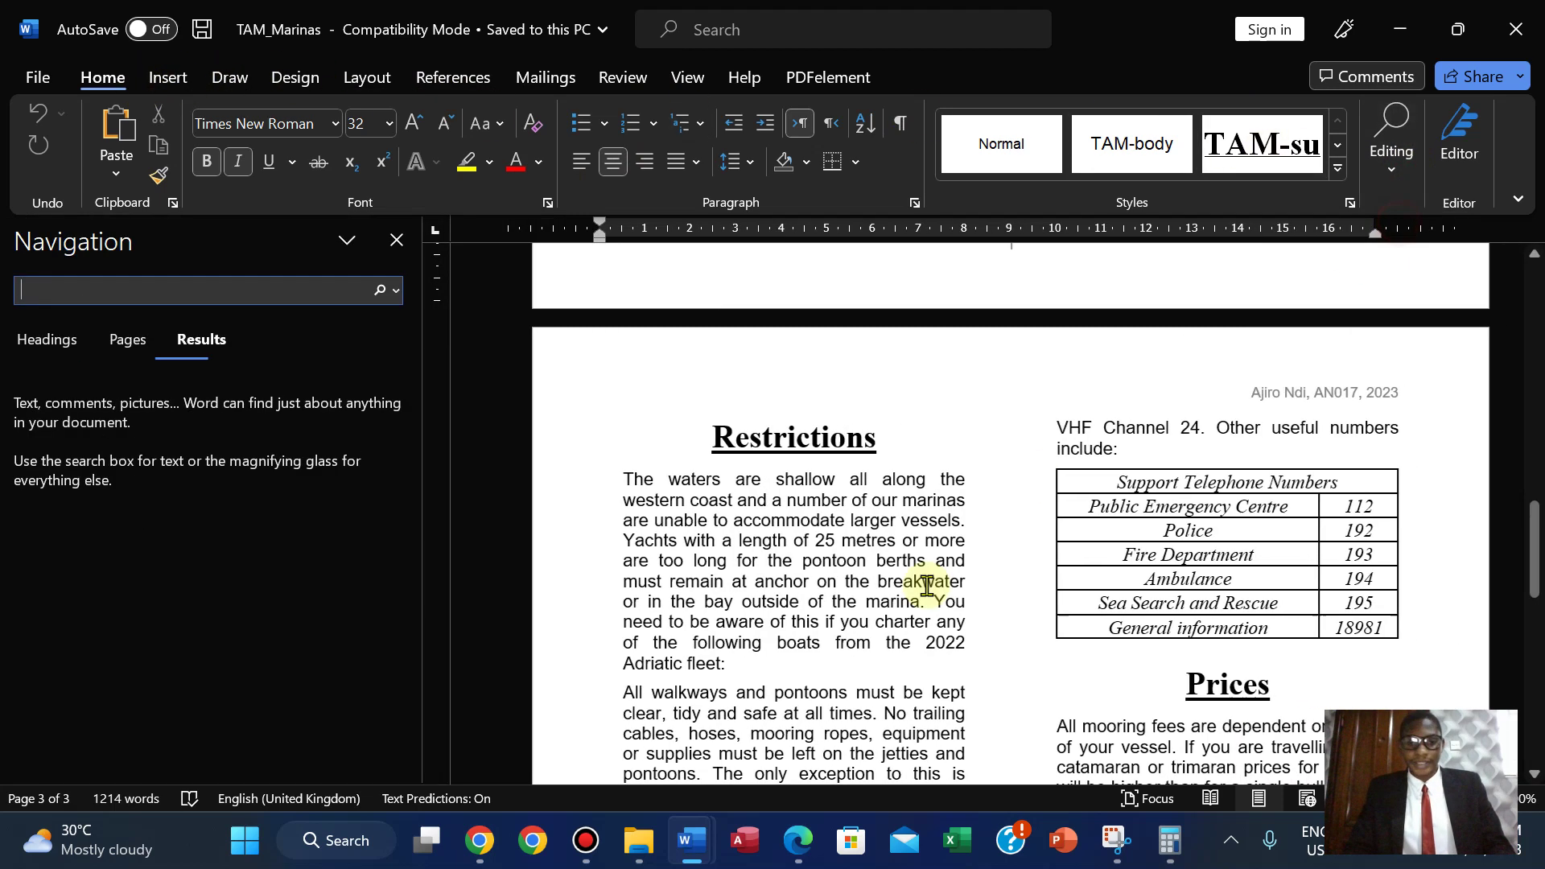
{"action": "left_click", "coordinate": [798, 840]}
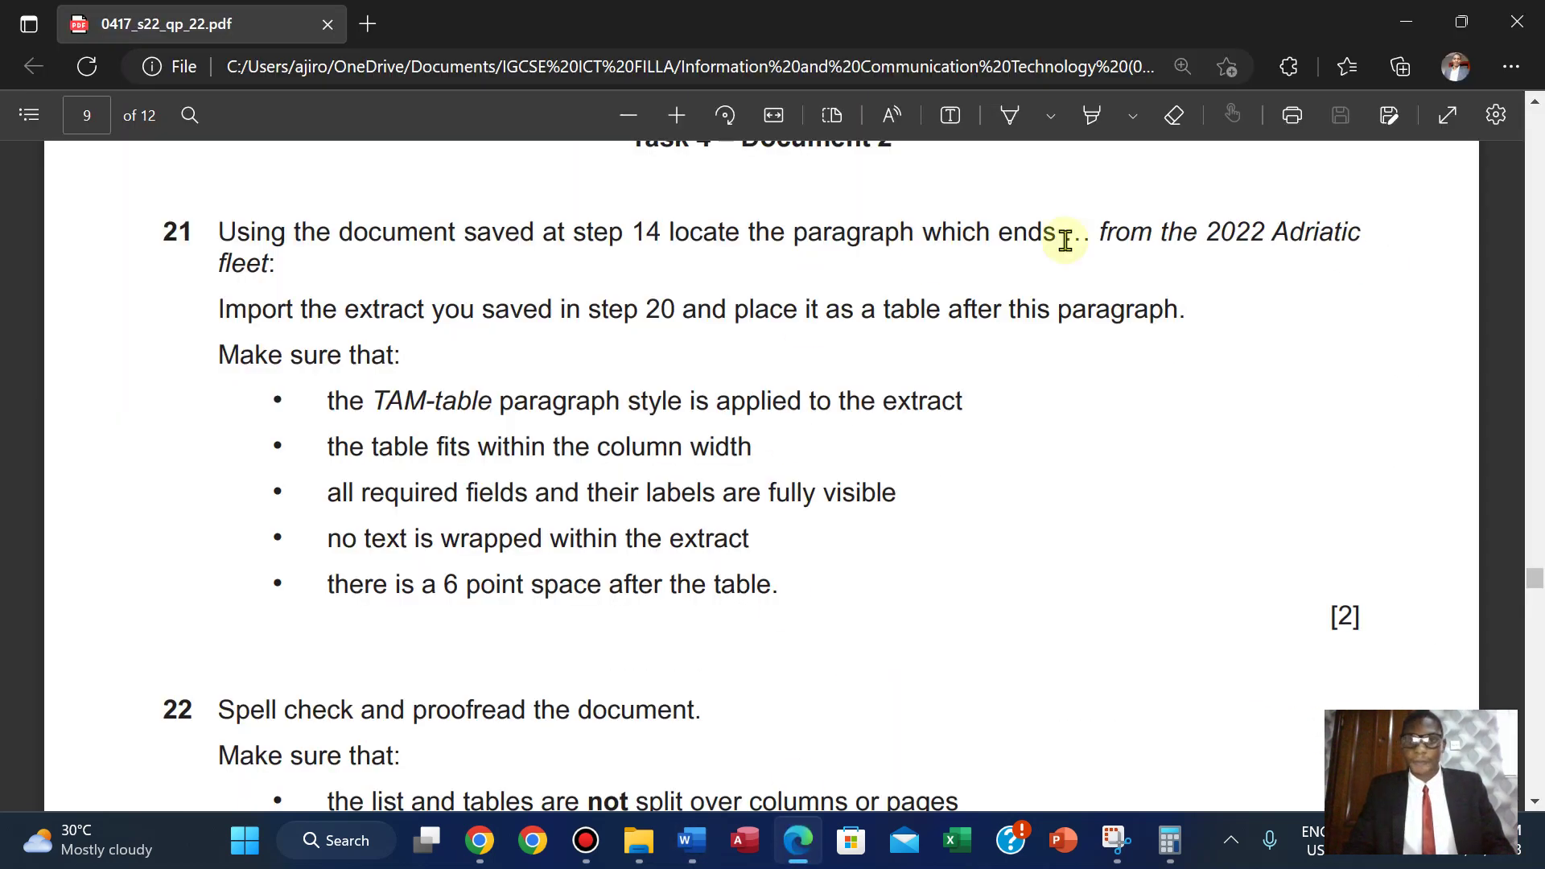
{"action": "left_click_drag", "start_coordinate": [1213, 232], "coordinate": [278, 283]}
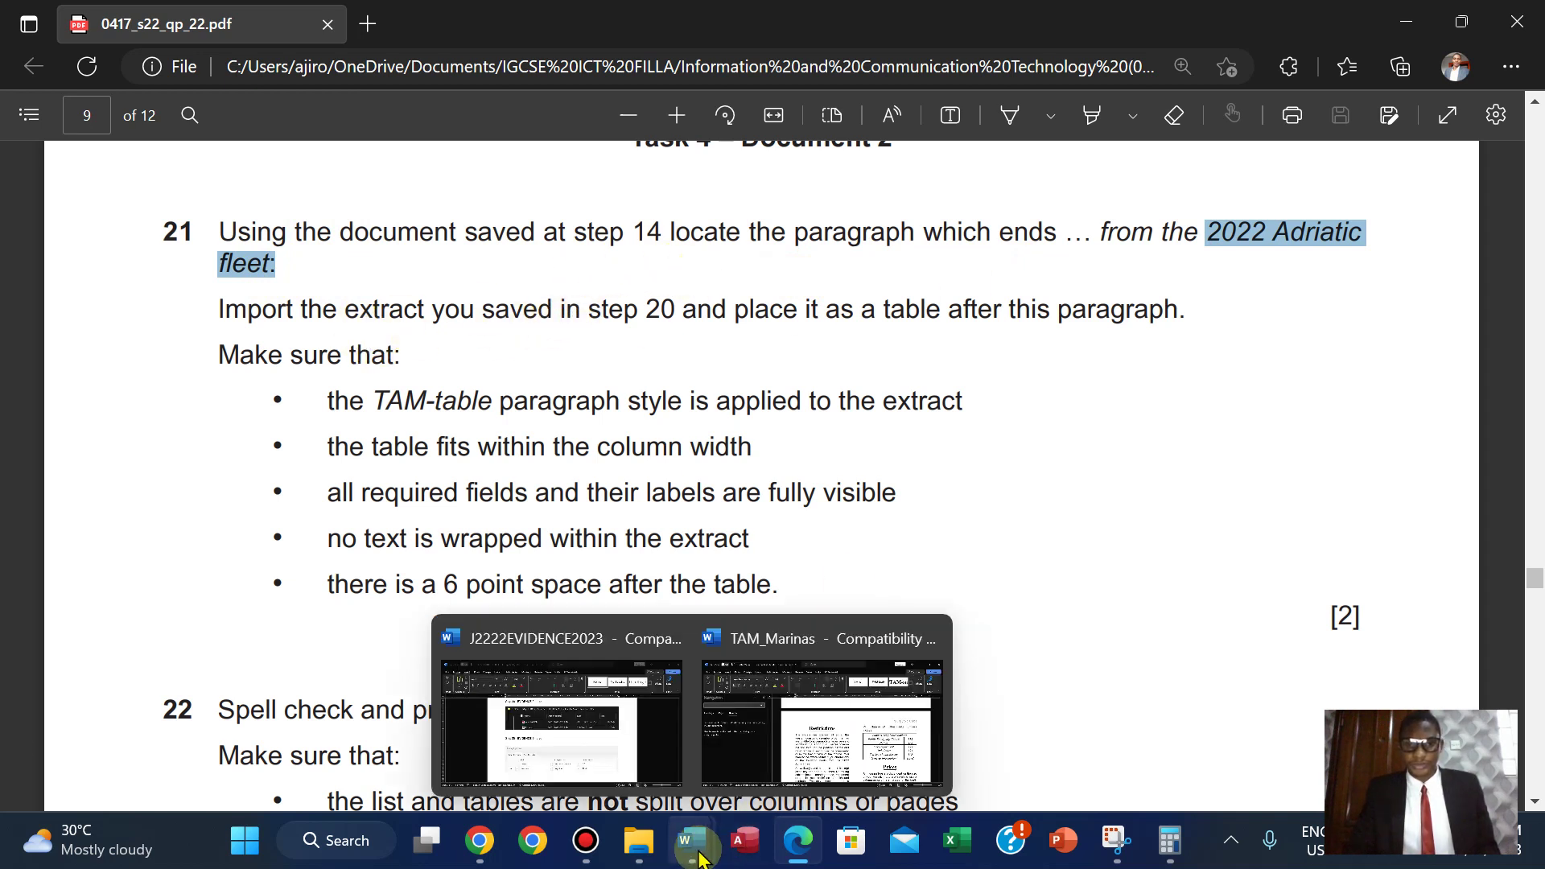
{"action": "mouse_move", "coordinate": [735, 837]}
{"action": "left_click", "coordinate": [822, 720]}
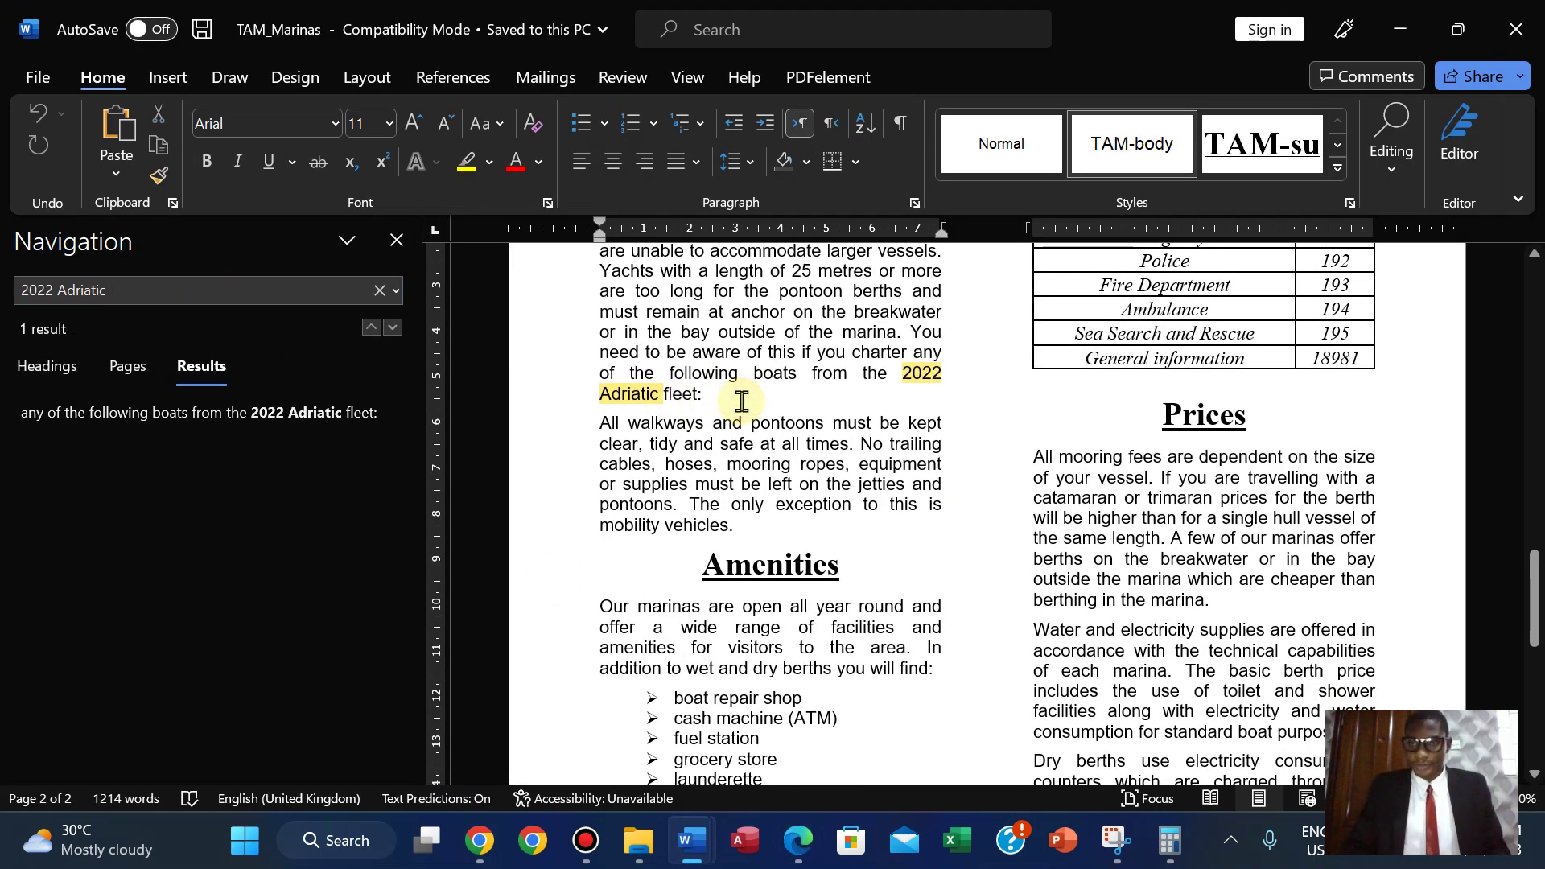
{"action": "key", "text": "Return"}
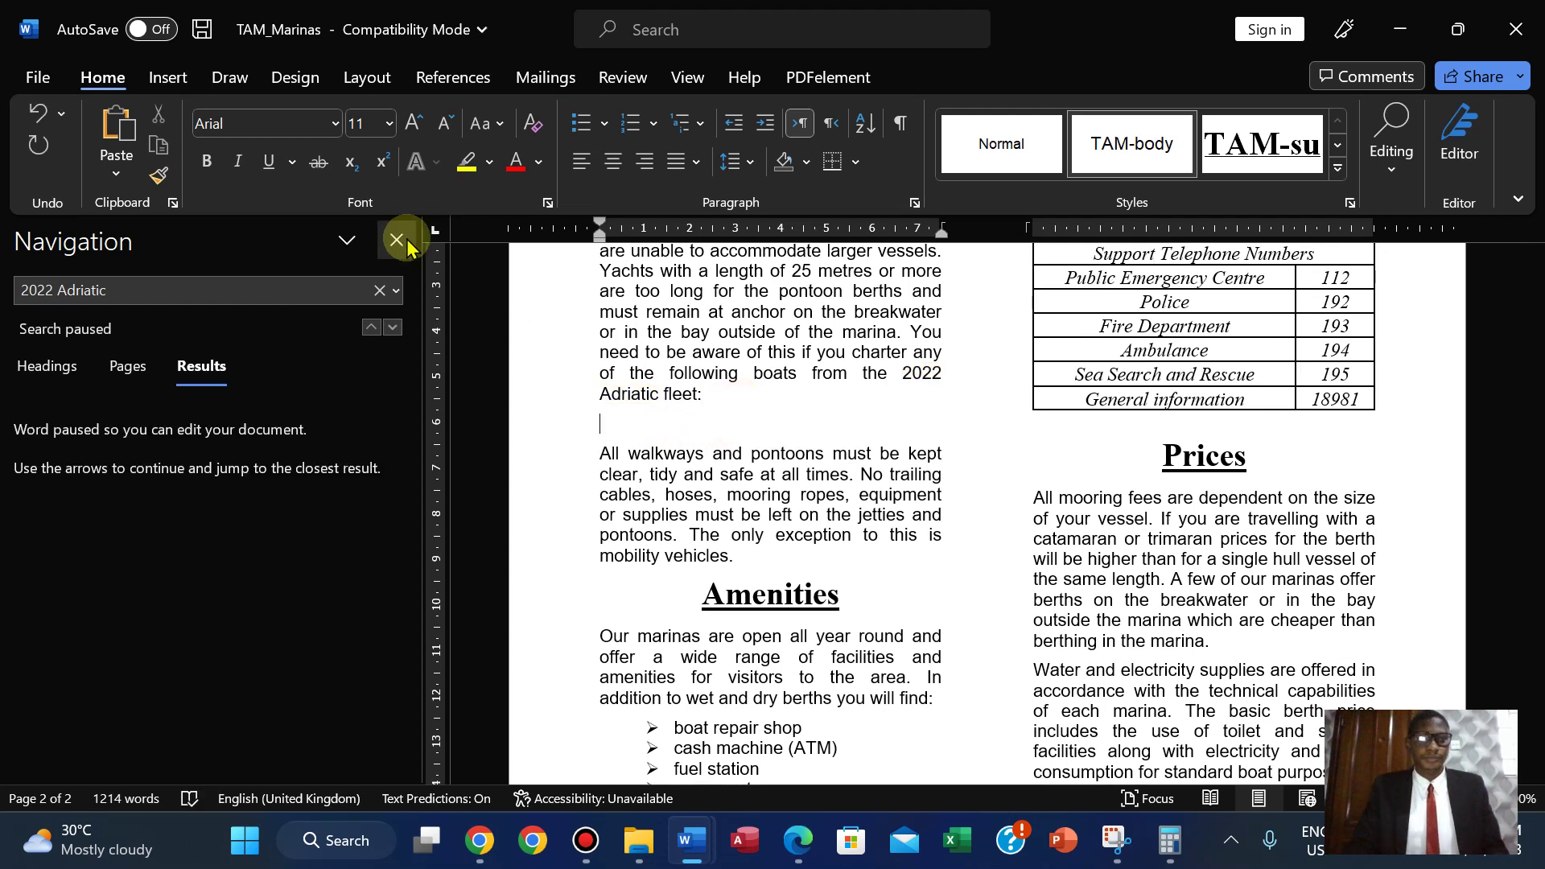
{"action": "left_click", "coordinate": [398, 240]}
Step: Recheck question 21, open the Extract document from the source files folder, and copy its entire yacht table
{"action": "left_click", "coordinate": [799, 840]}
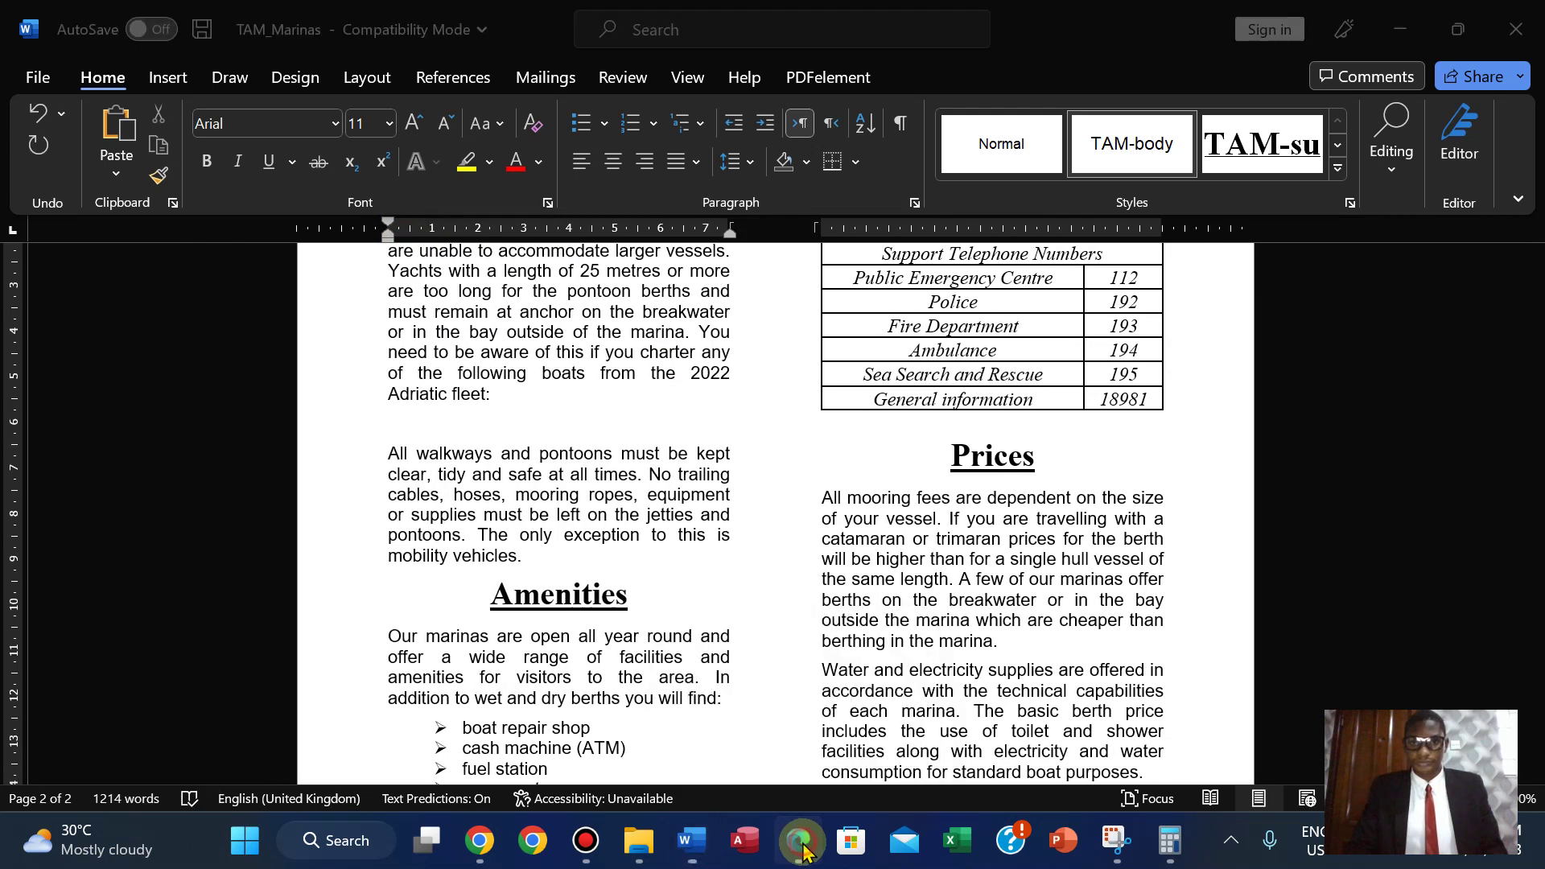
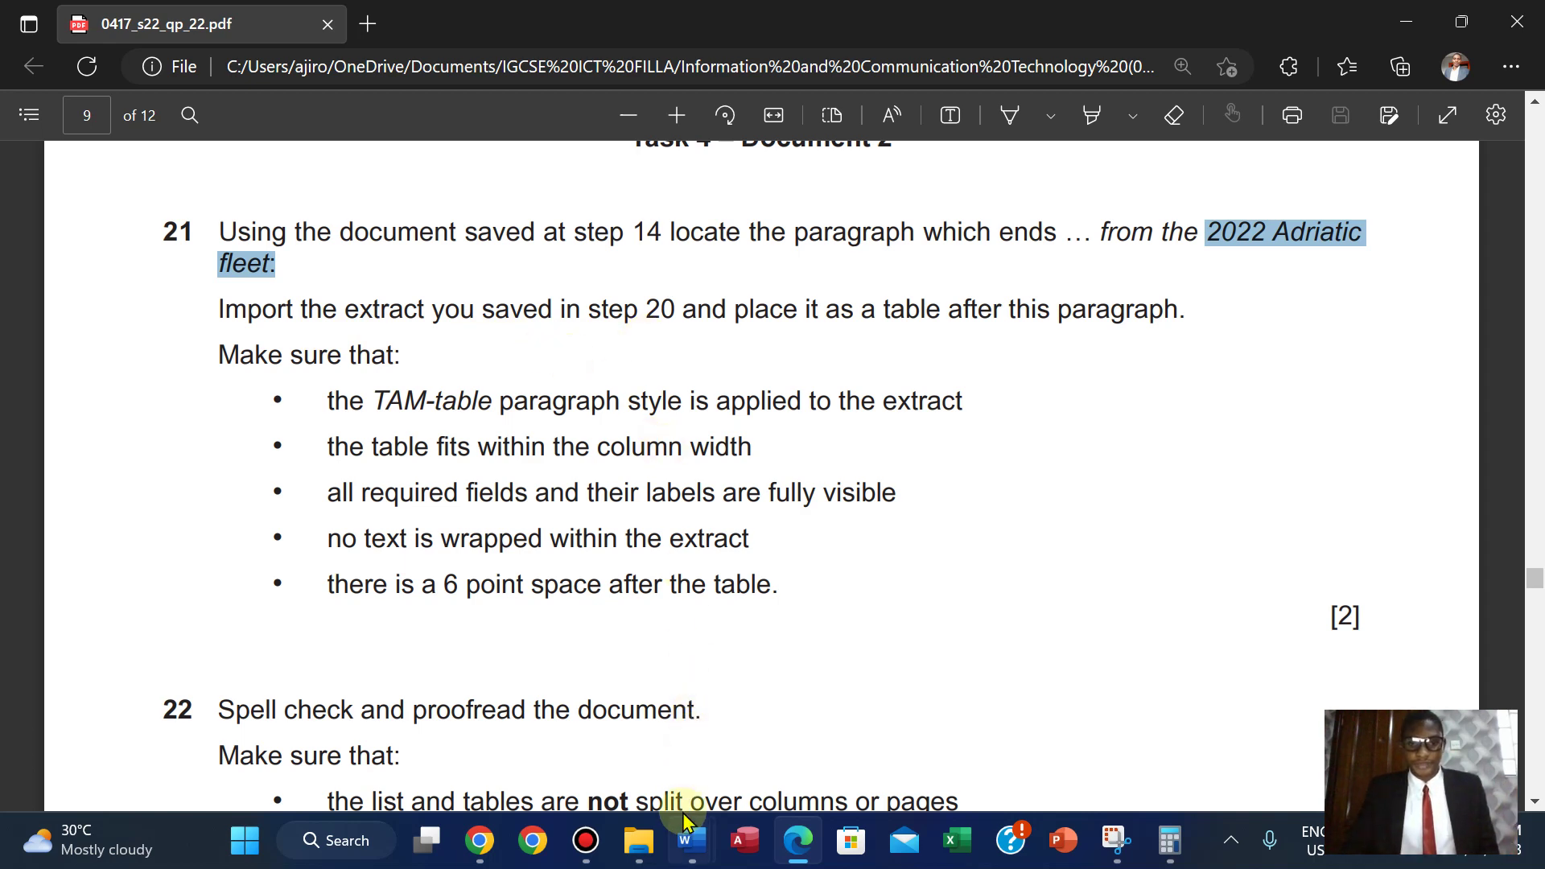
{"action": "mouse_move", "coordinate": [639, 840]}
{"action": "left_click", "coordinate": [651, 708]}
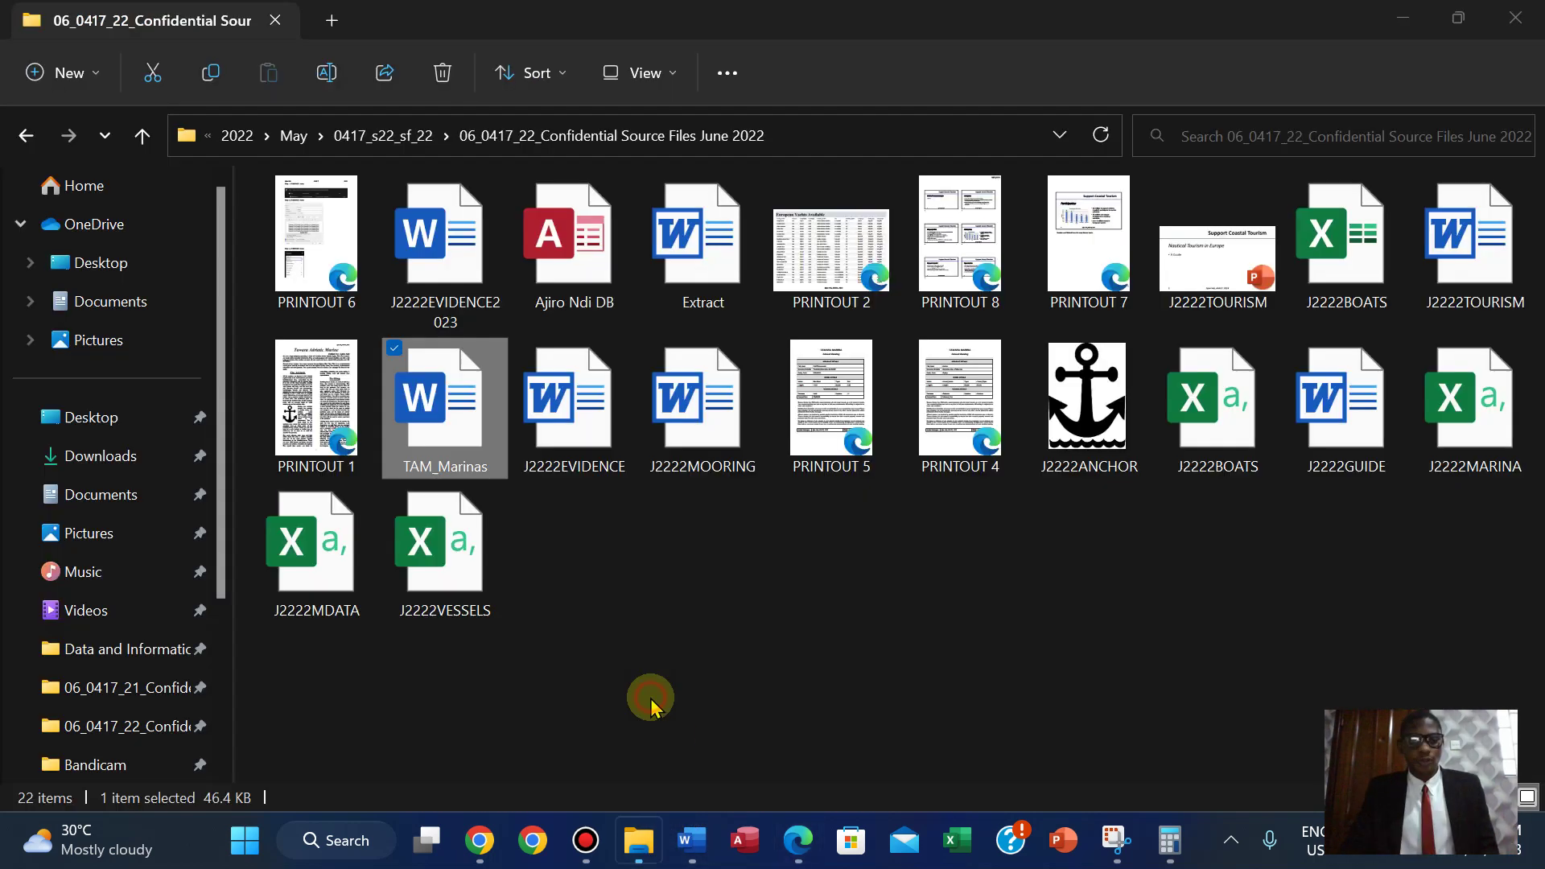
{"action": "double_click", "coordinate": [668, 298]}
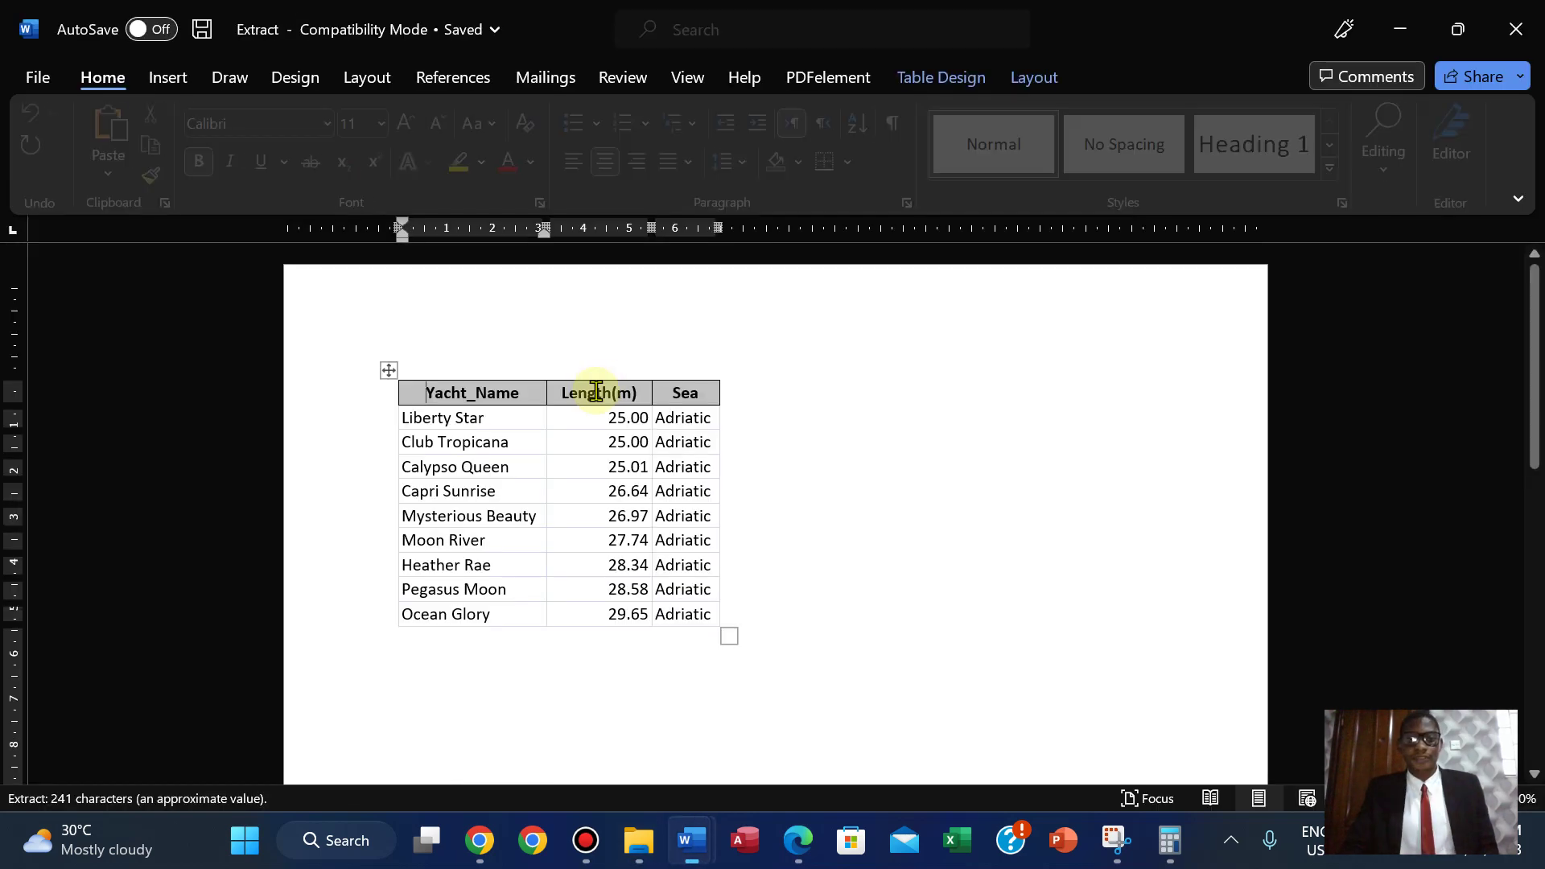
{"action": "left_click", "coordinate": [389, 369]}
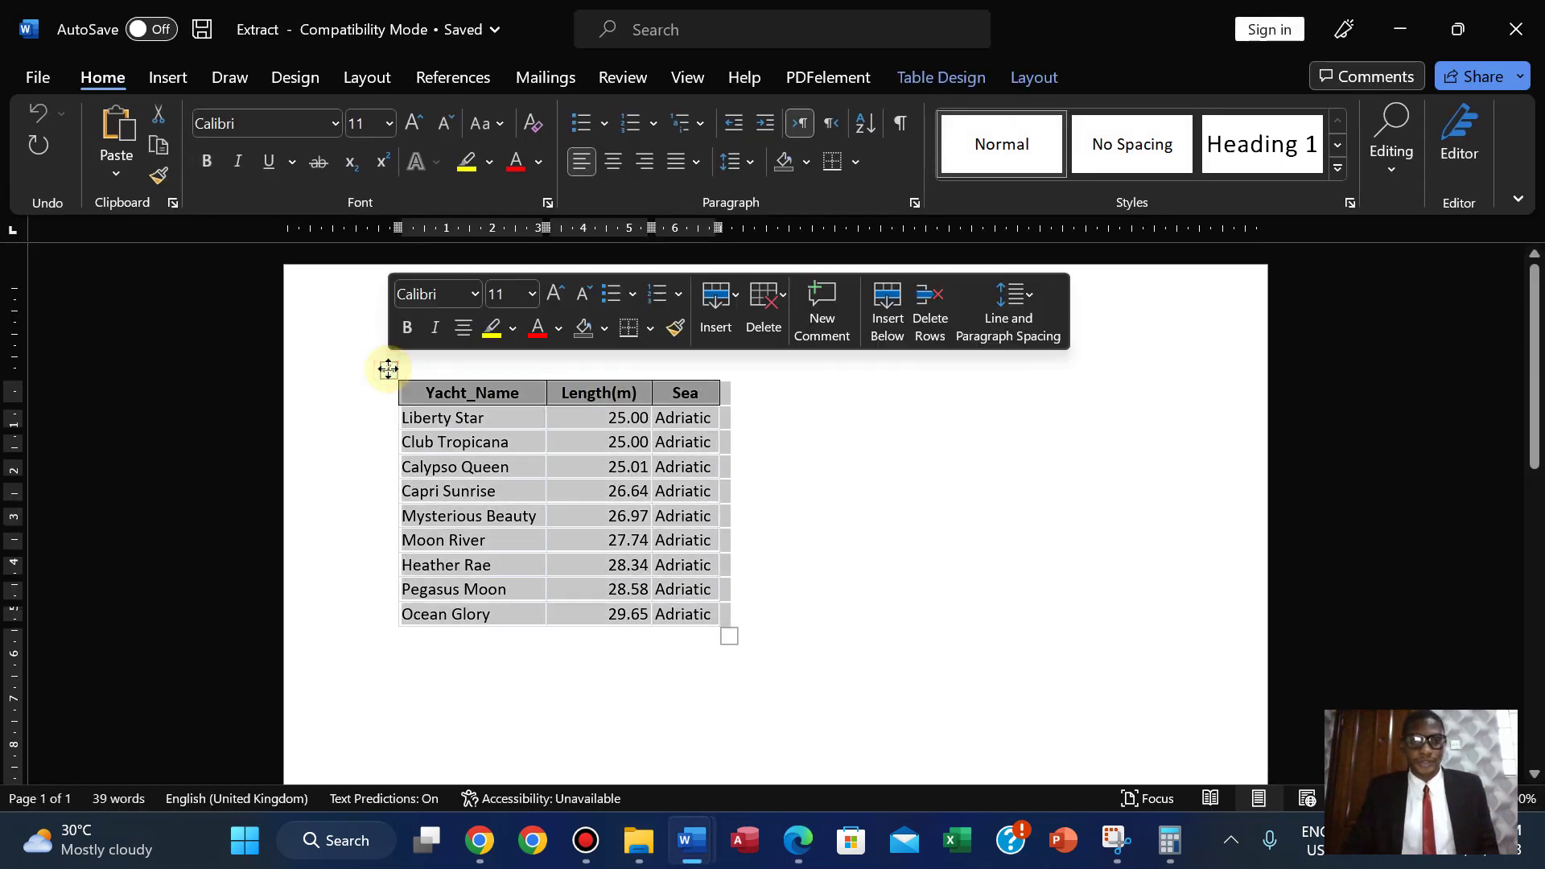
{"action": "right_click", "coordinate": [390, 371]}
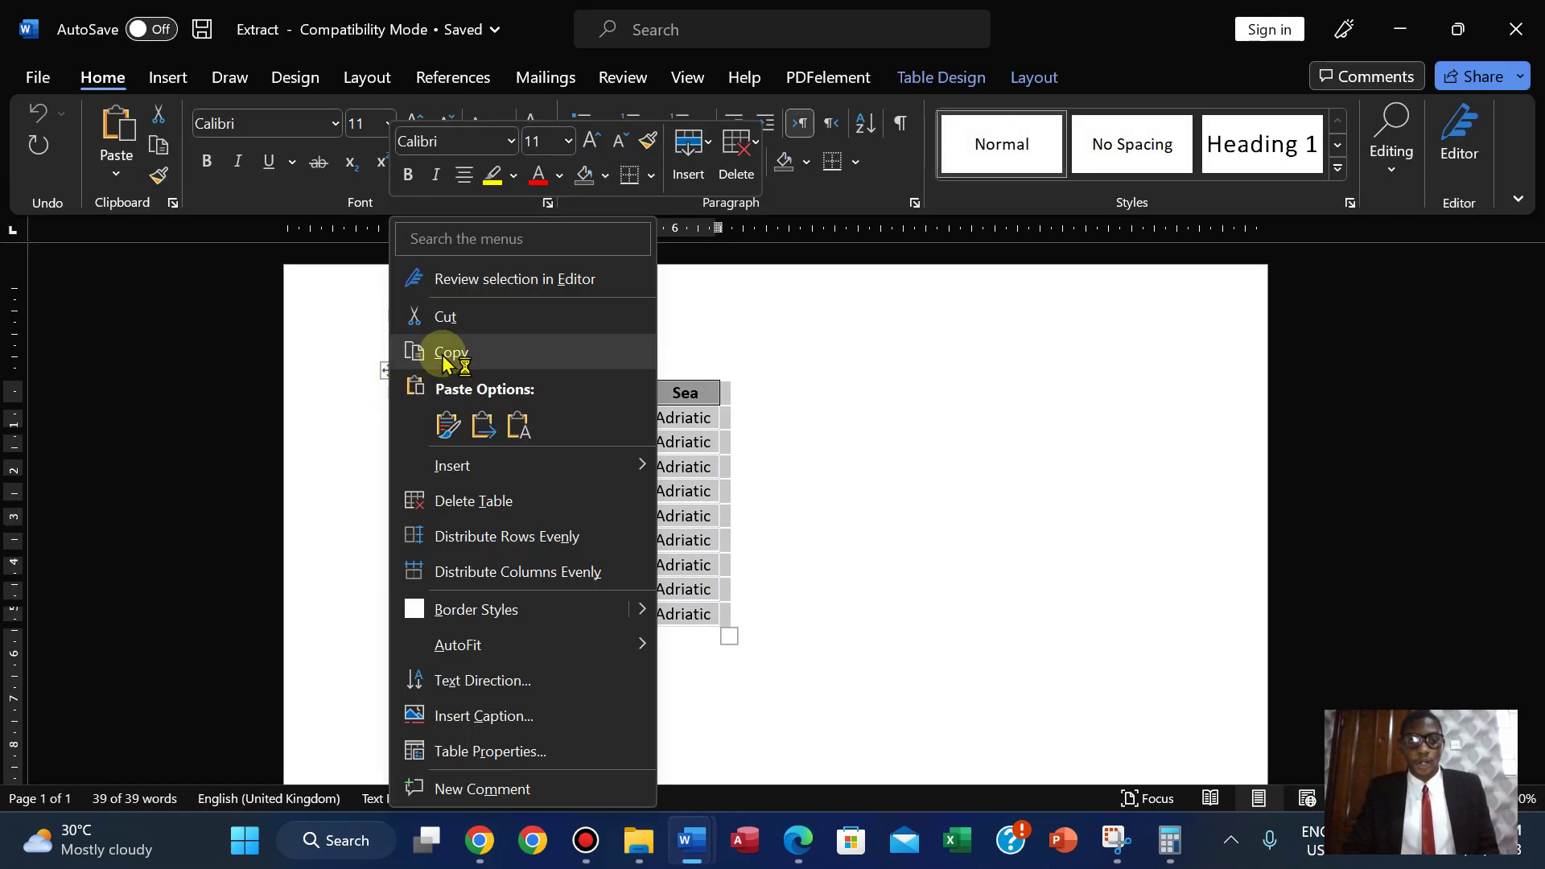
{"action": "left_click", "coordinate": [444, 352]}
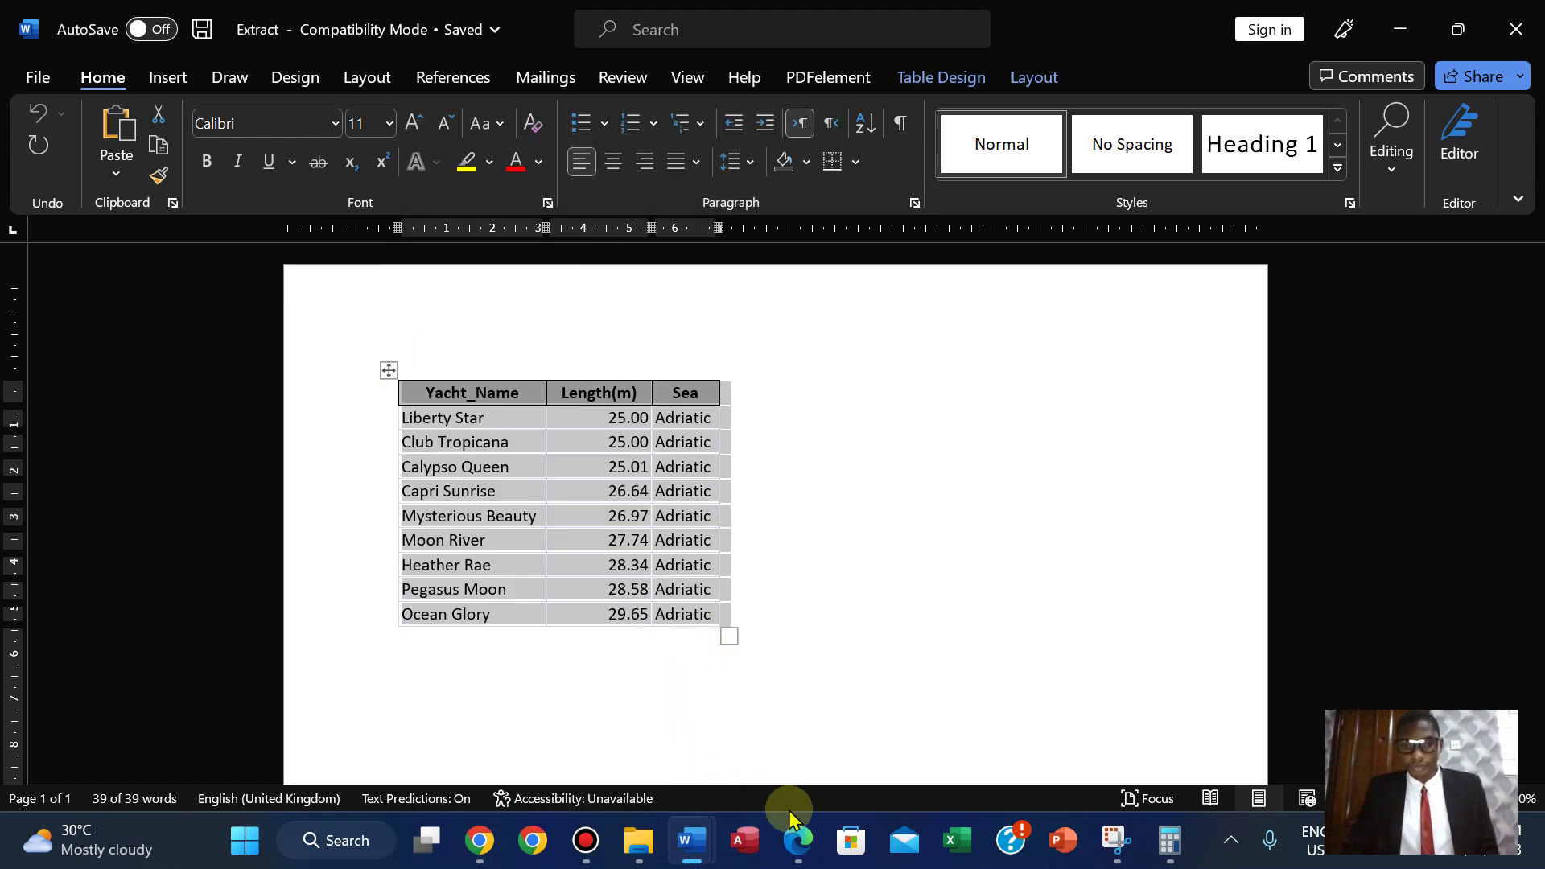
Step: Return to the TAM_Marinas document and paste the copied yacht table into the empty paragraph after "2022 Adriatic fleet:"
{"action": "mouse_move", "coordinate": [693, 838]}
{"action": "left_click", "coordinate": [705, 742]}
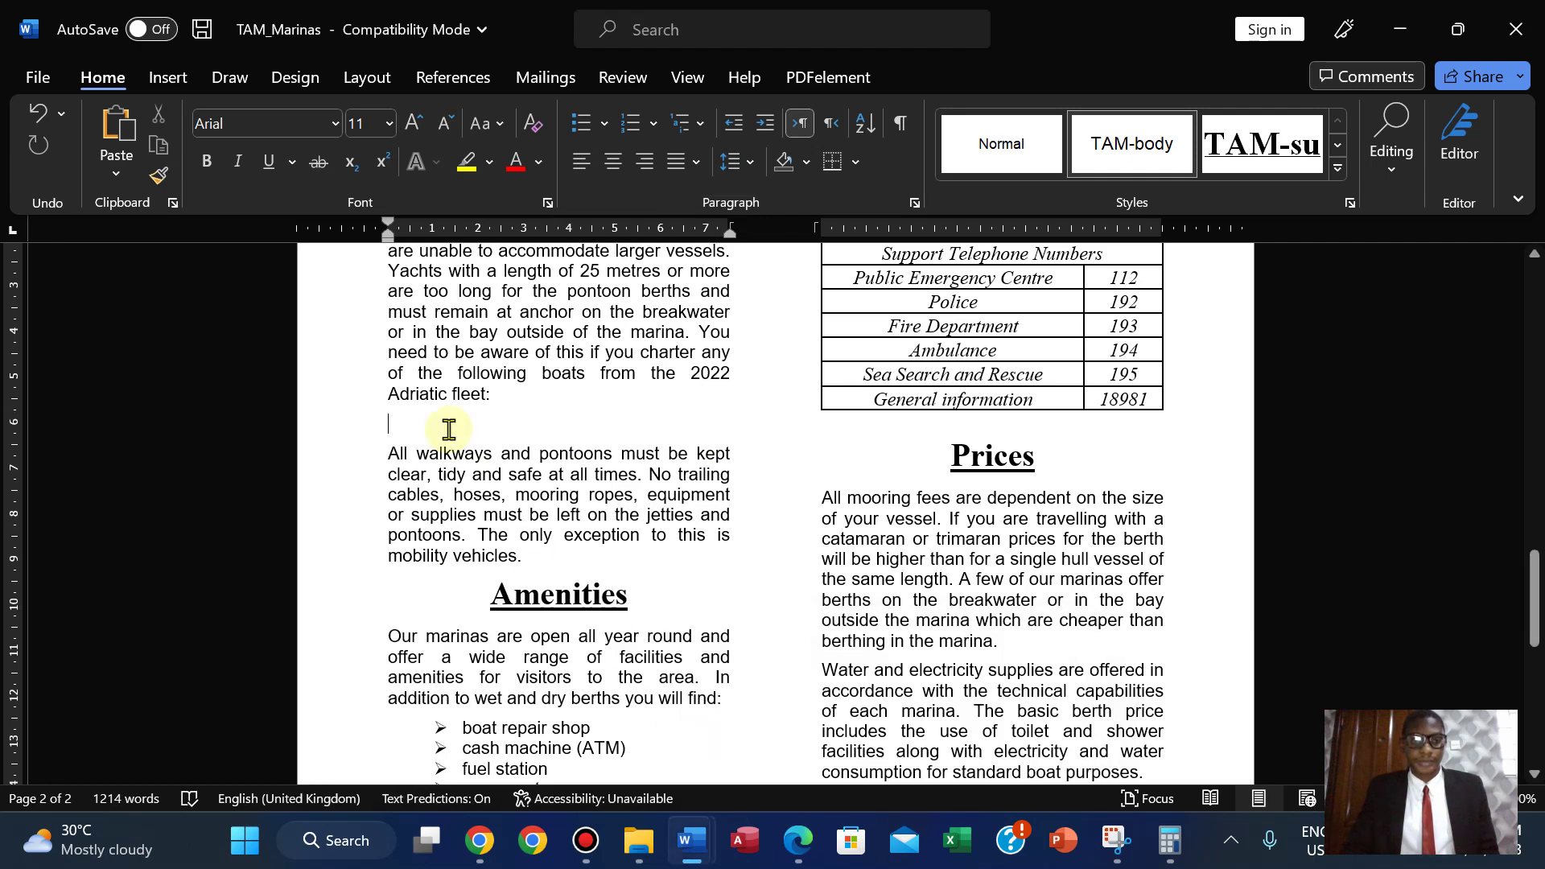
{"action": "key", "text": "ctrl+v"}
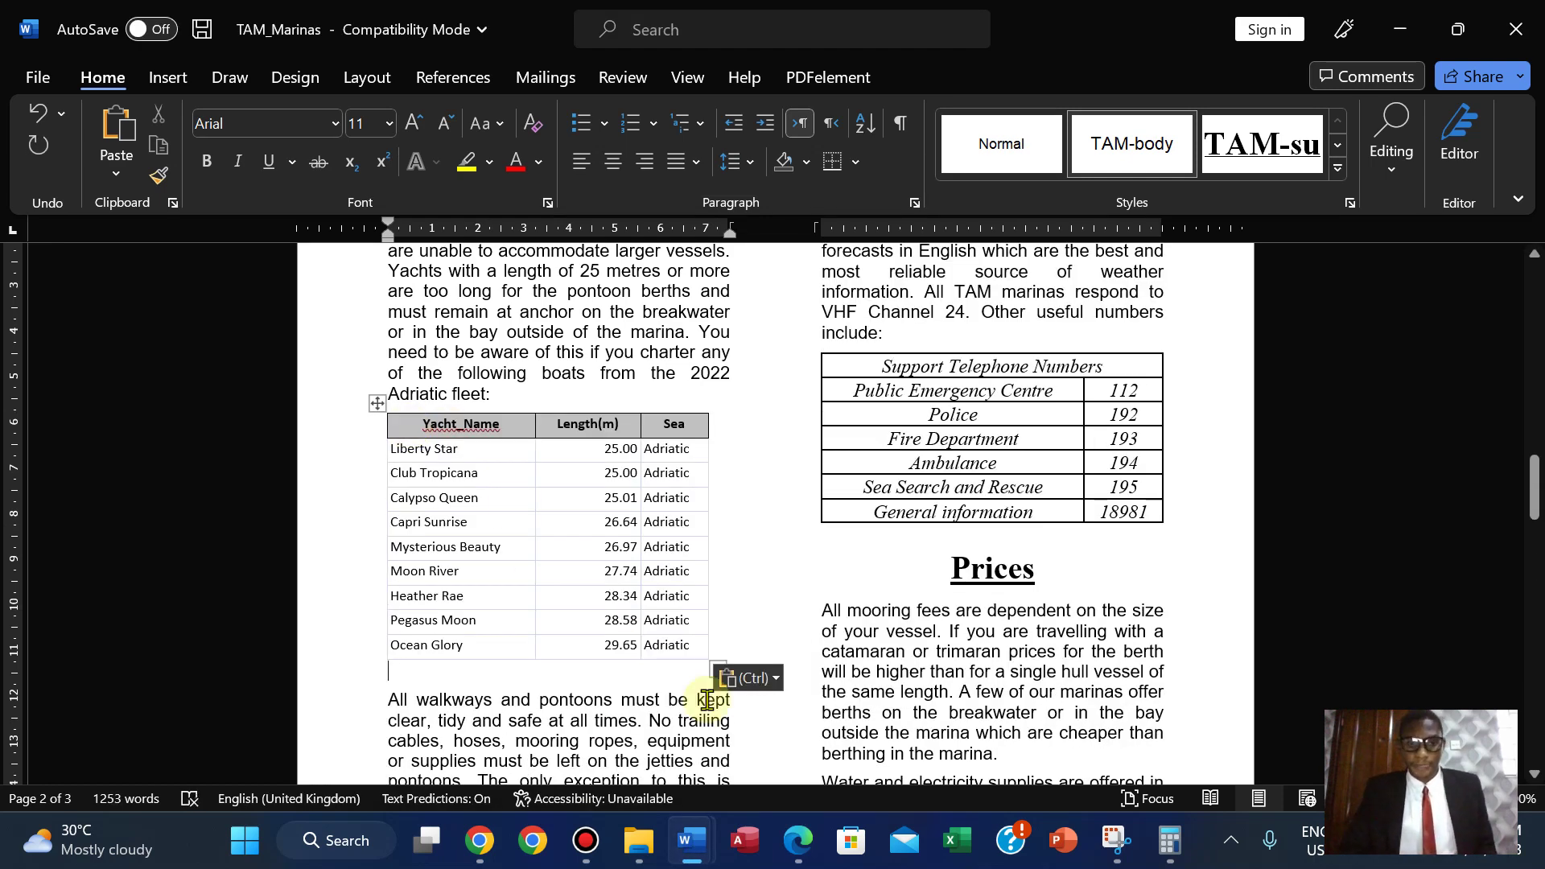
Step: Check the style required by question 21 and apply the TAM-table paragraph style to the entire pasted yacht table
{"action": "left_click", "coordinate": [797, 840]}
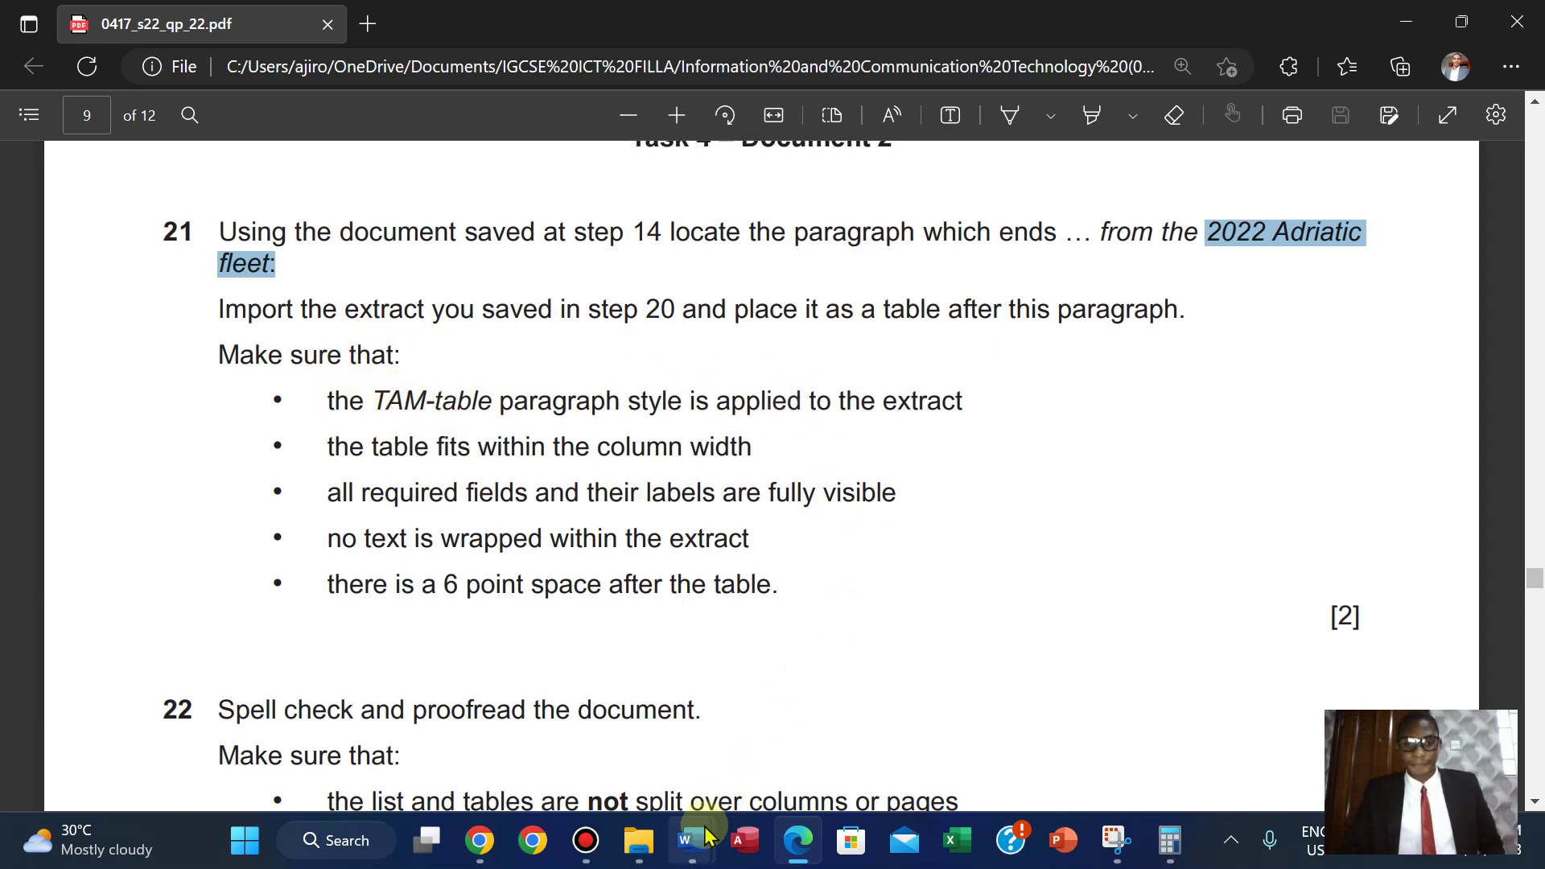
{"action": "mouse_move", "coordinate": [708, 833]}
{"action": "left_click", "coordinate": [700, 740]}
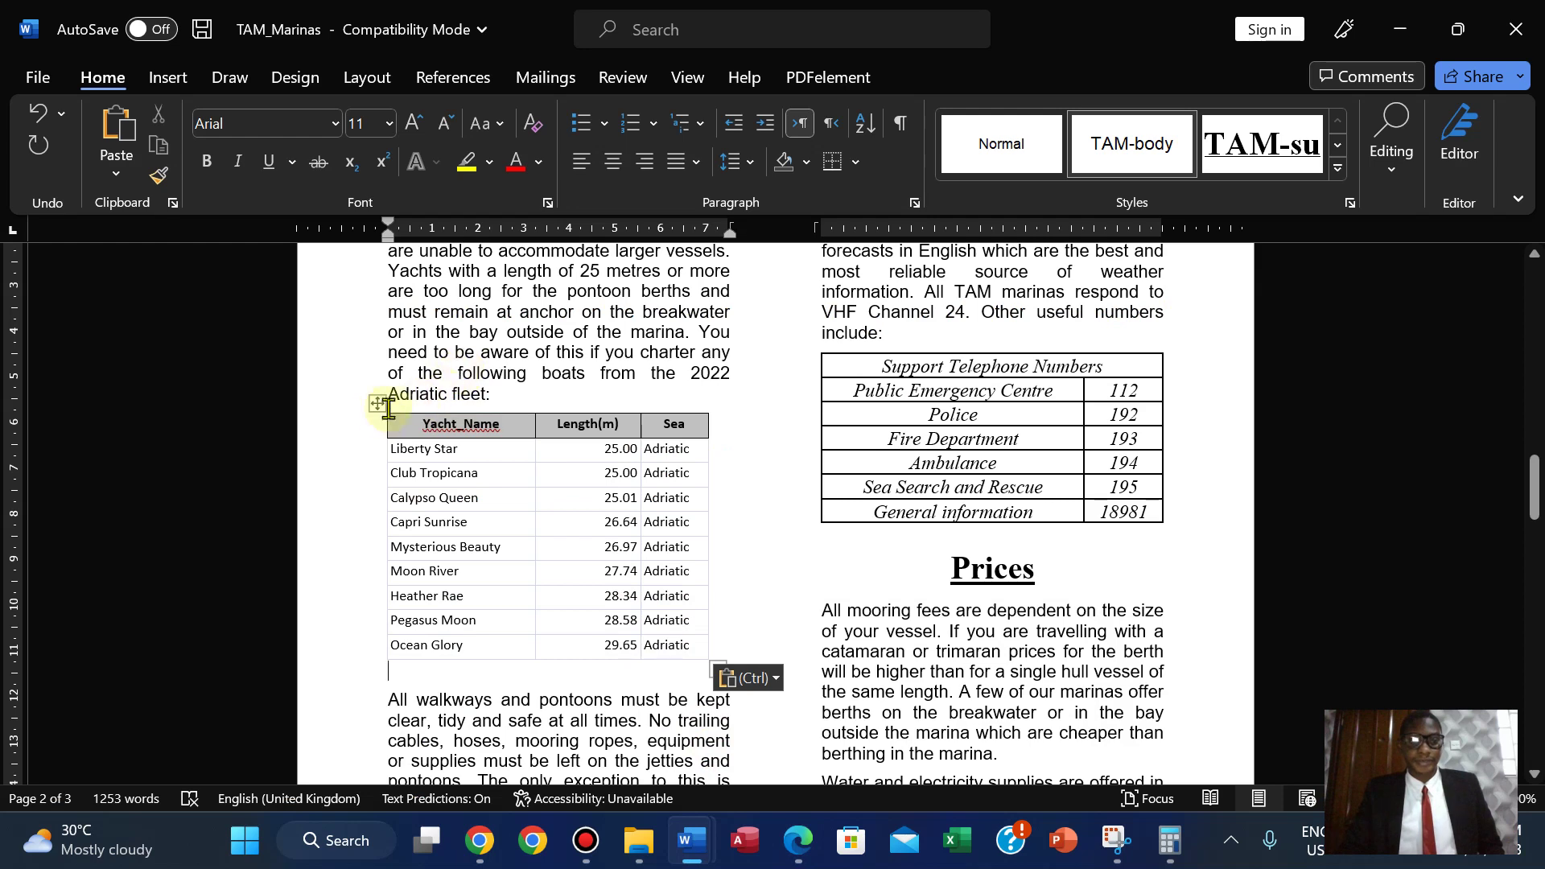
{"action": "left_click", "coordinate": [376, 403]}
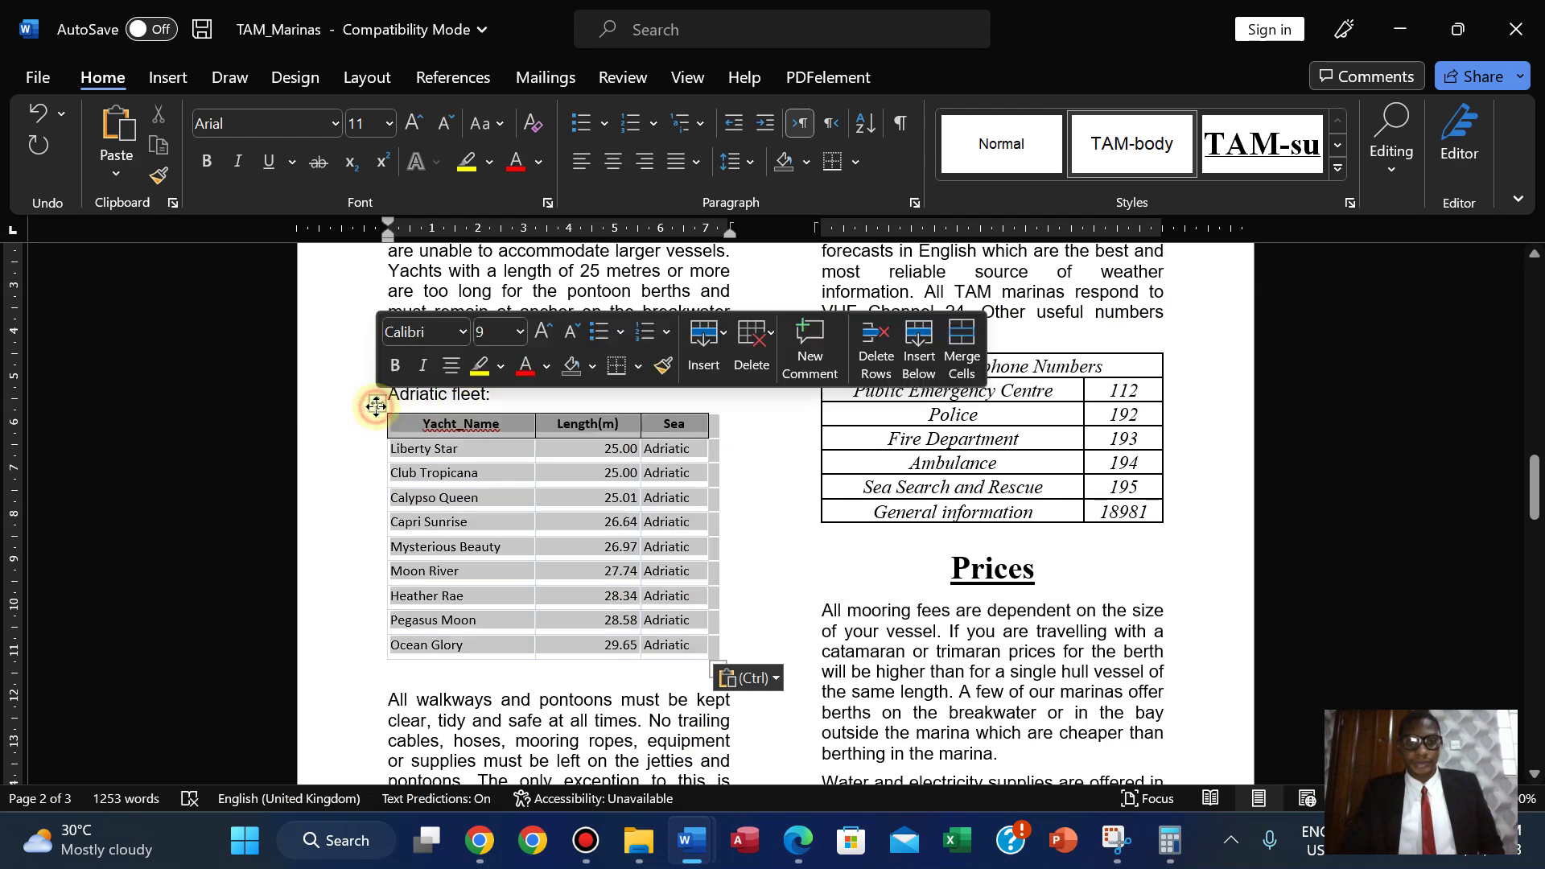
{"action": "left_click", "coordinate": [1348, 201]}
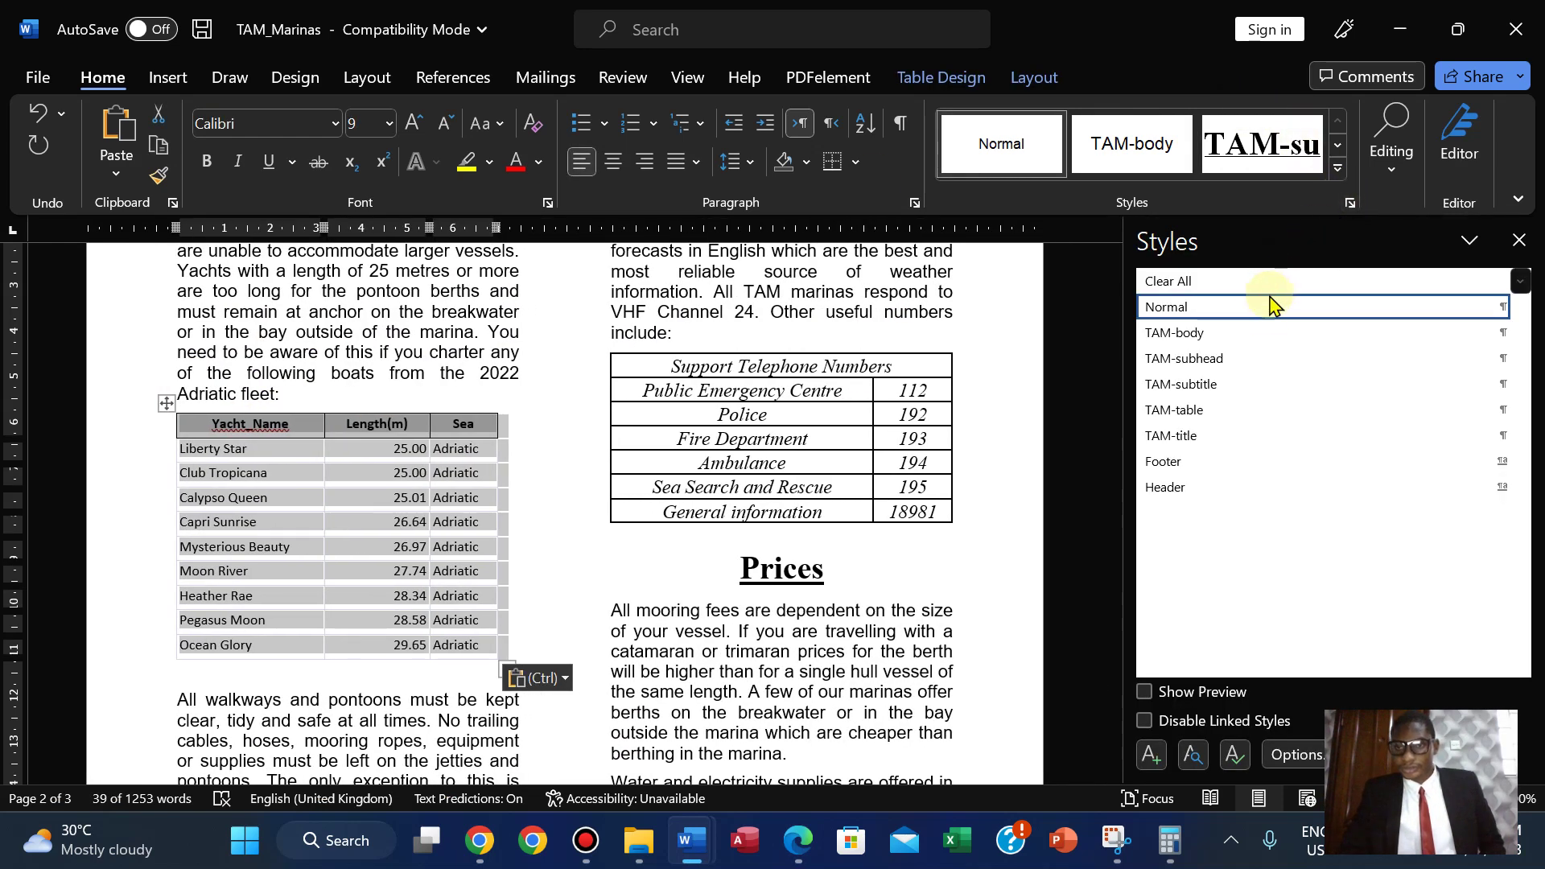
{"action": "left_click", "coordinate": [1195, 412]}
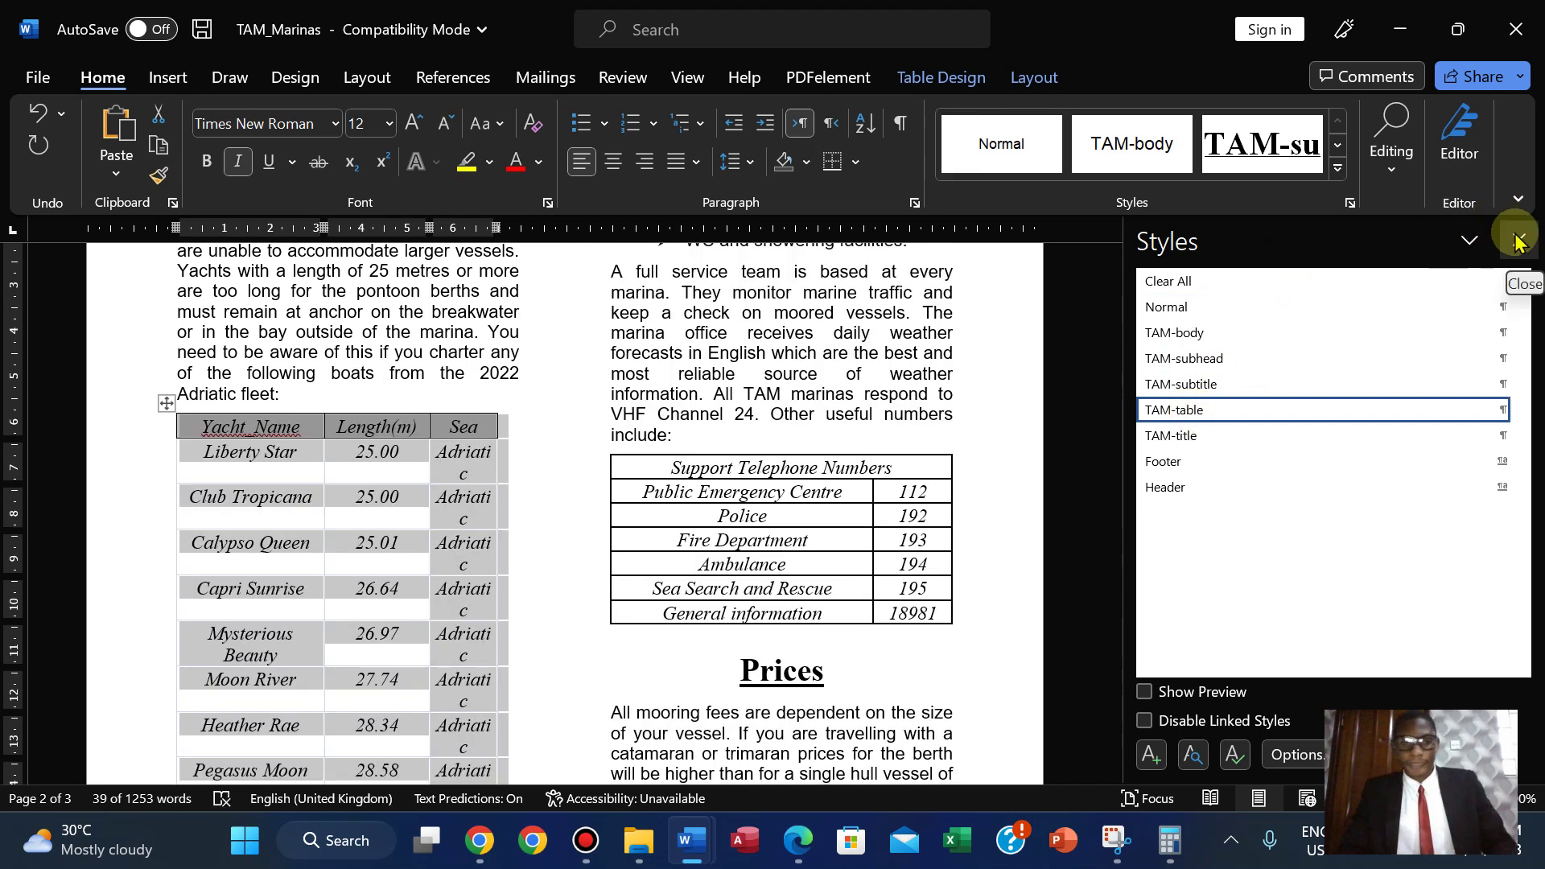
Step: Open the TAM-table style for modification and compare its settings with the specification in question 3 of the exam paper
{"action": "mouse_move", "coordinate": [1186, 417]}
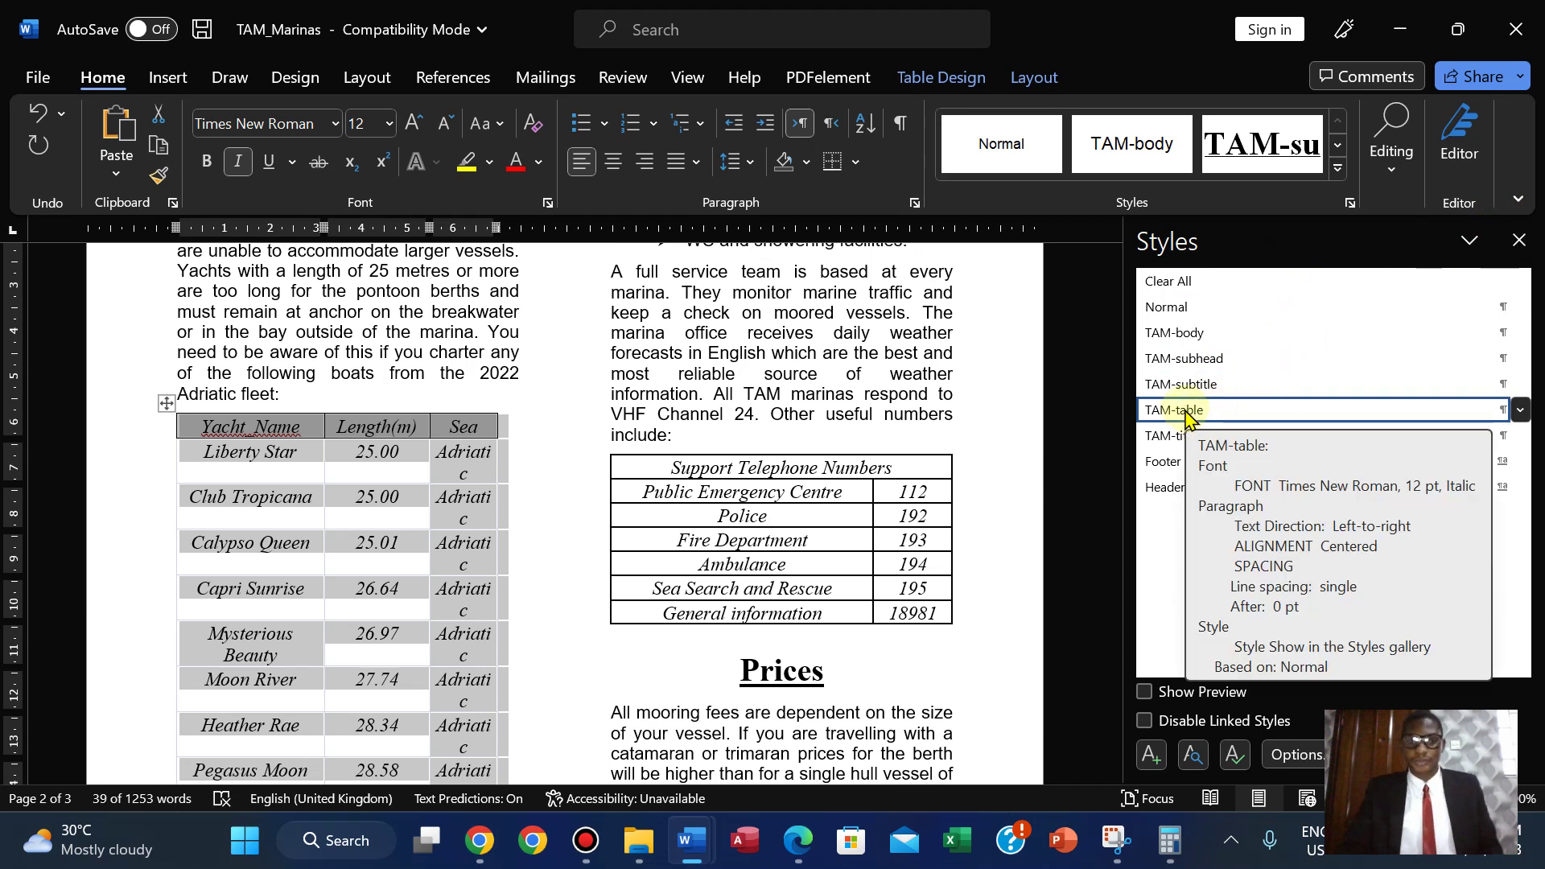
{"action": "right_click", "coordinate": [1183, 411]}
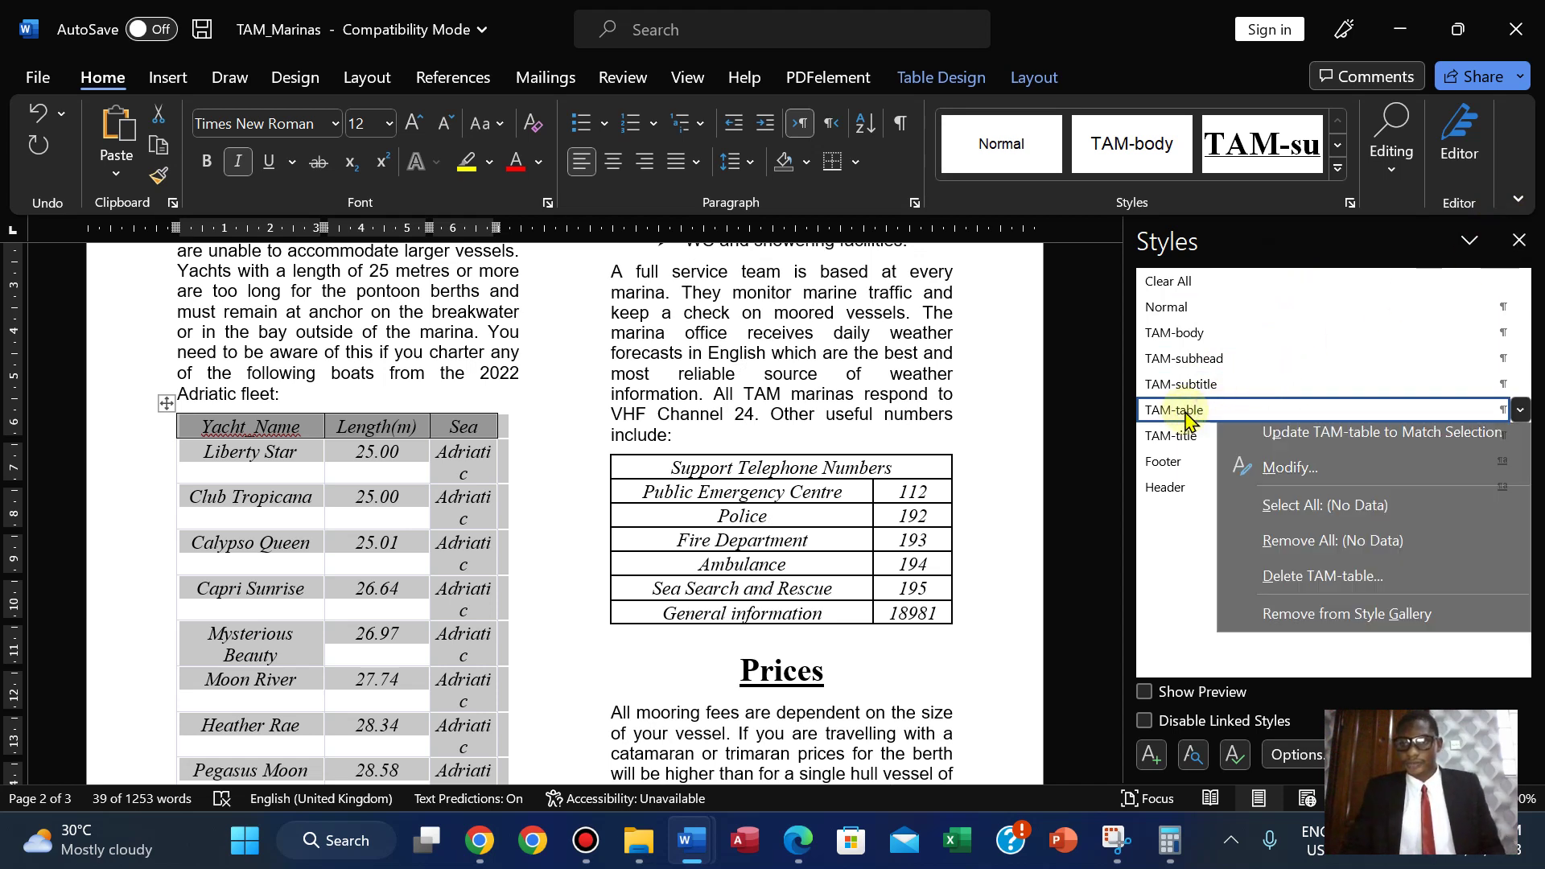
{"action": "left_click", "coordinate": [1290, 478]}
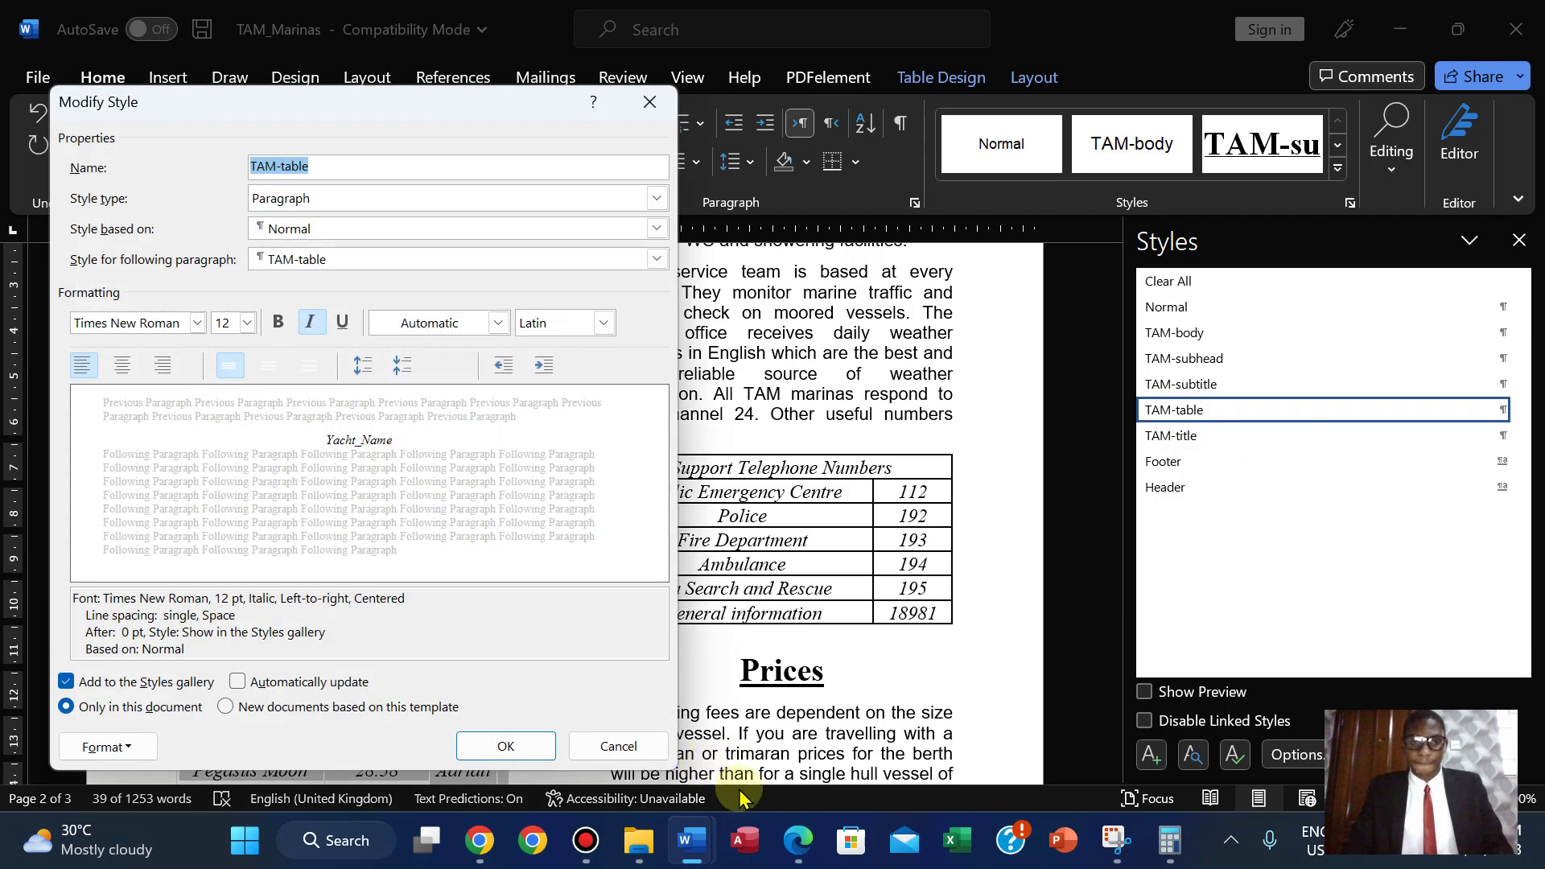
{"action": "left_click", "coordinate": [799, 842]}
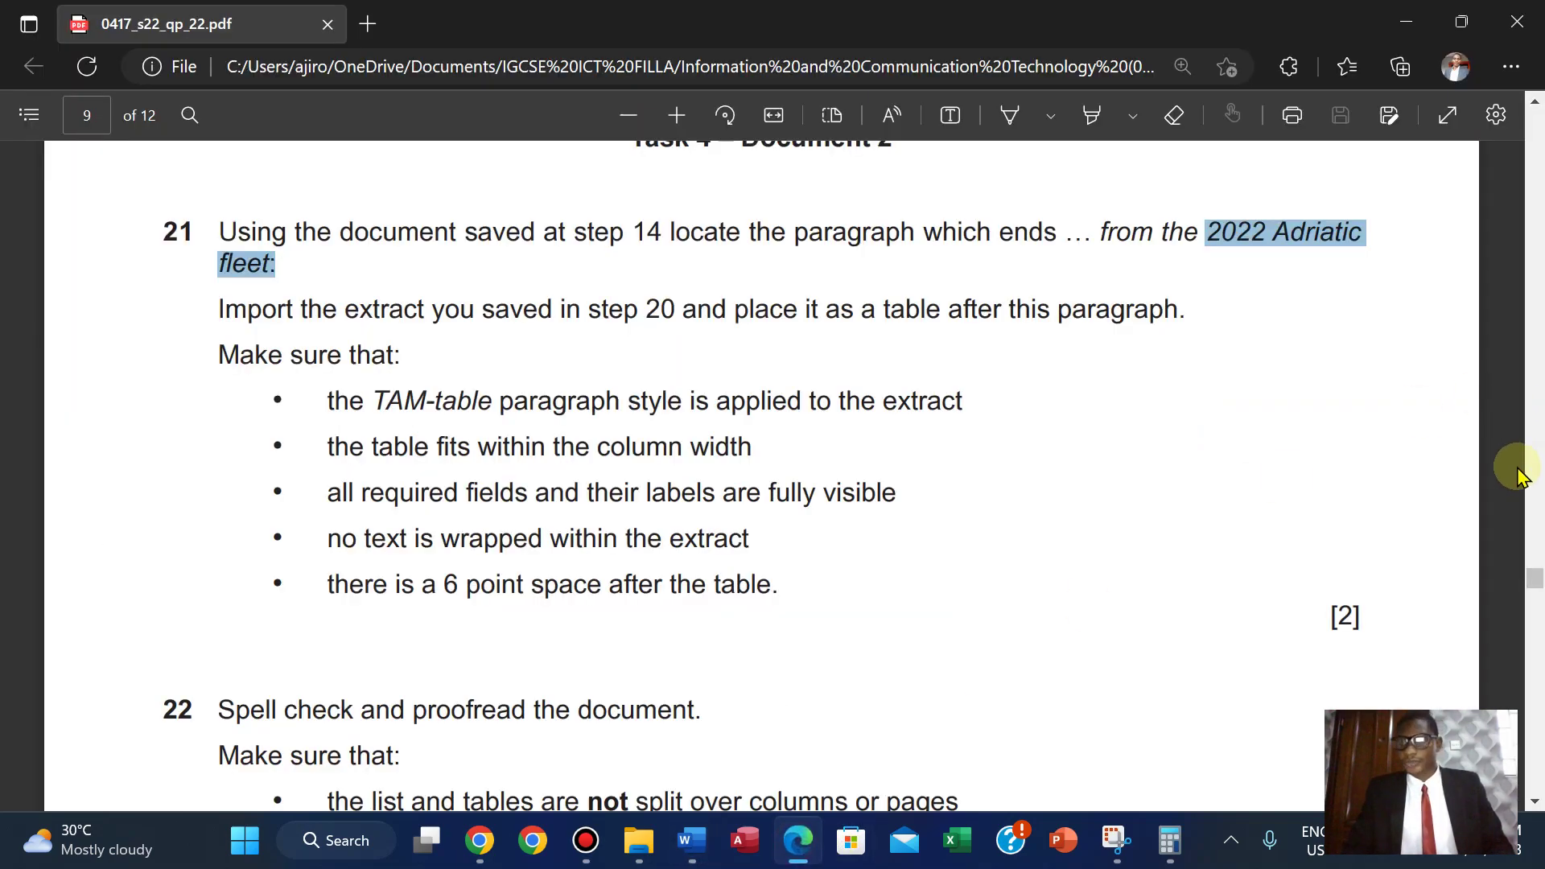
{"action": "left_click_drag", "start_coordinate": [1535, 539], "coordinate": [1412, 241]}
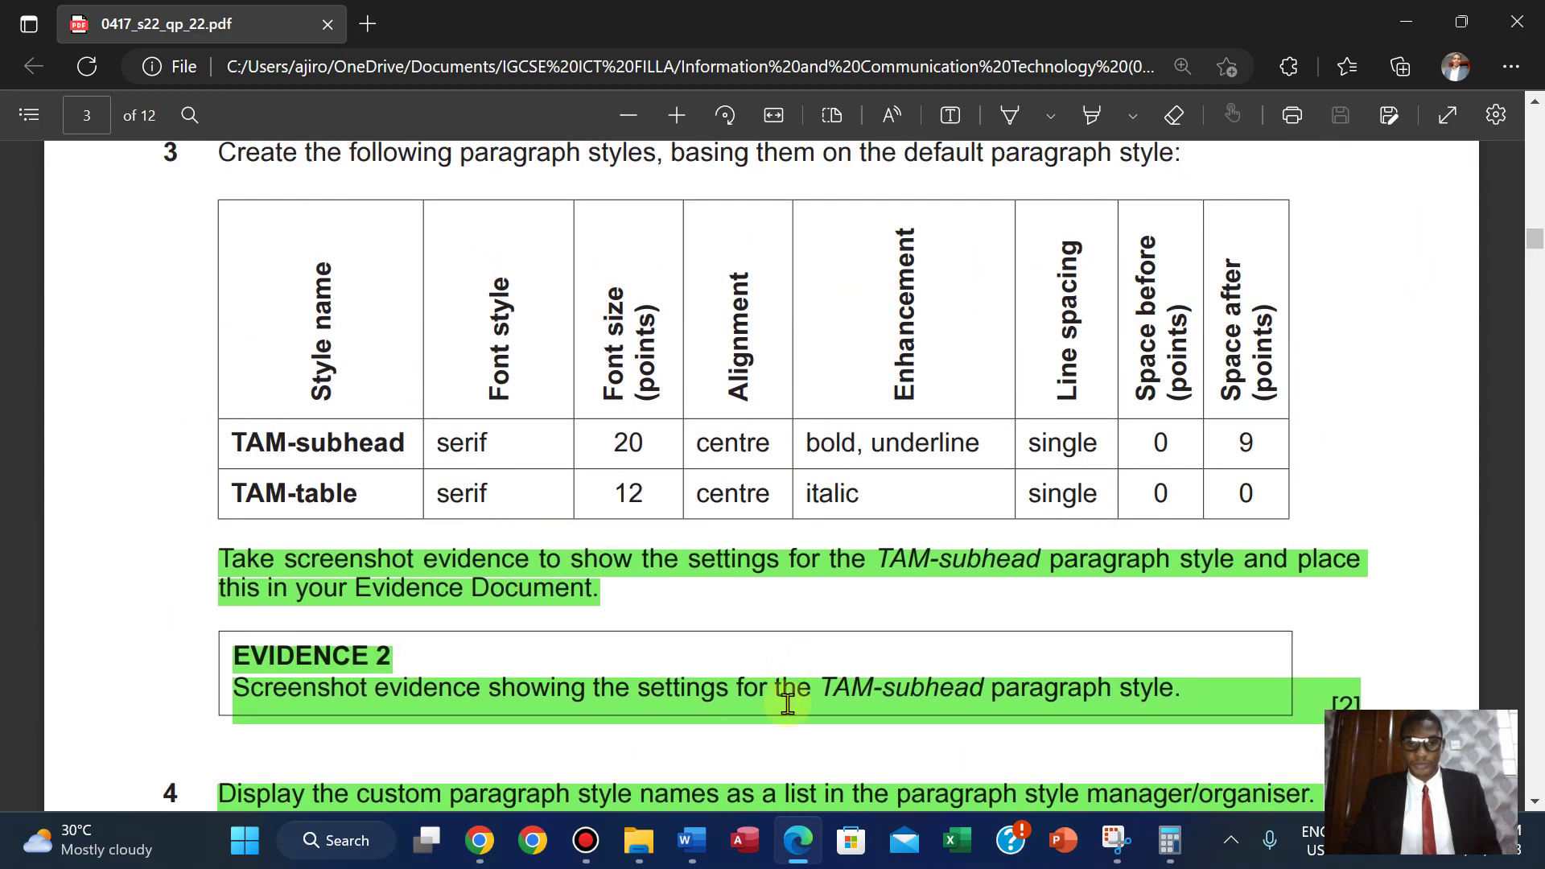
{"action": "mouse_move", "coordinate": [692, 841]}
{"action": "left_click", "coordinate": [708, 752]}
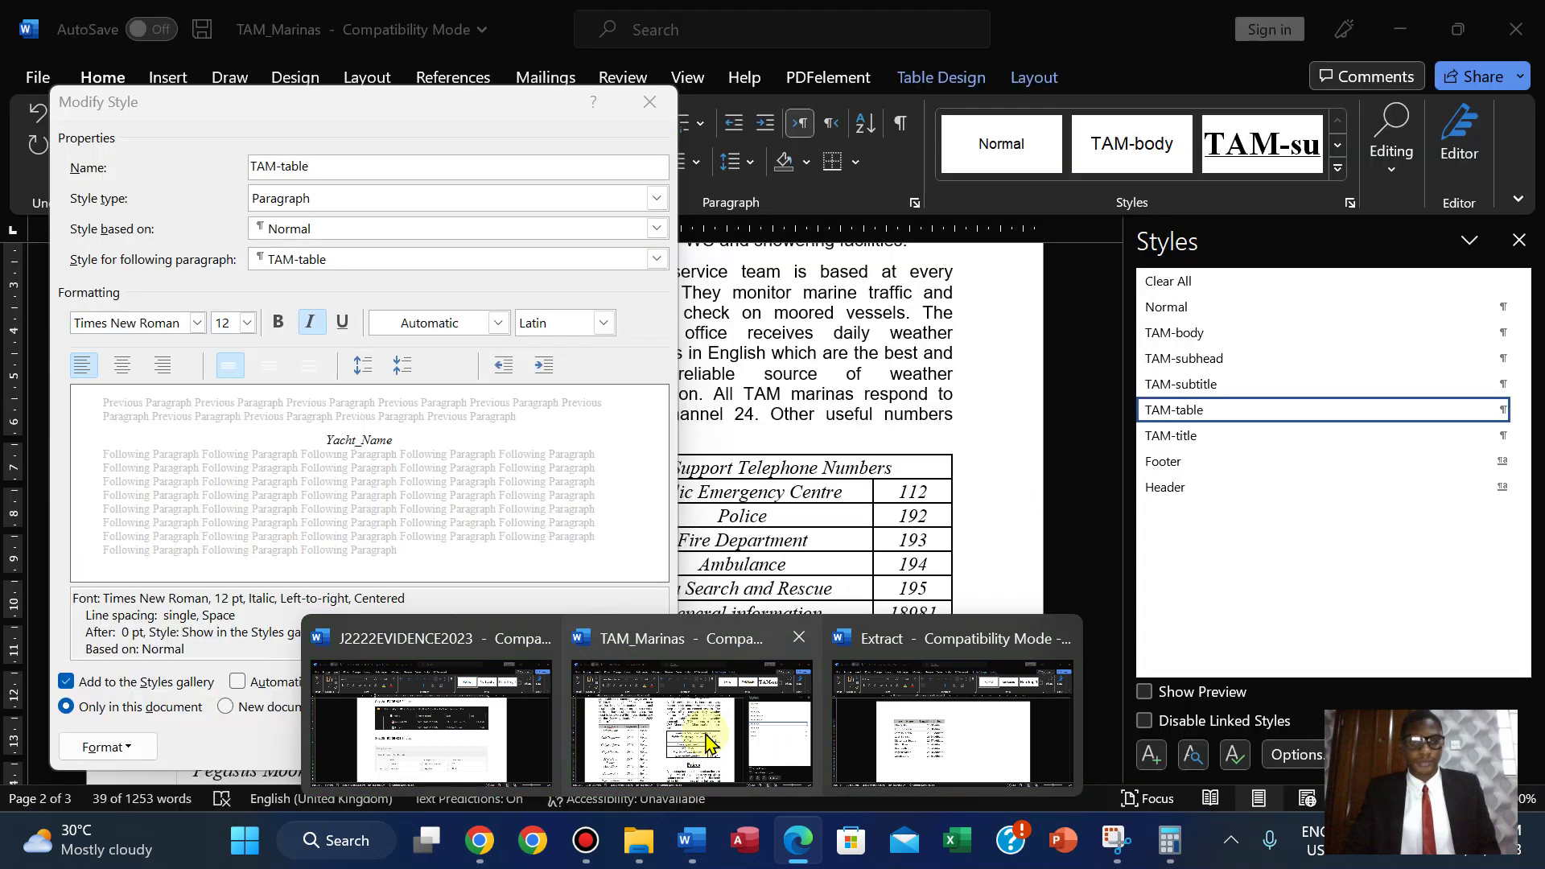
{"action": "left_click", "coordinate": [792, 854]}
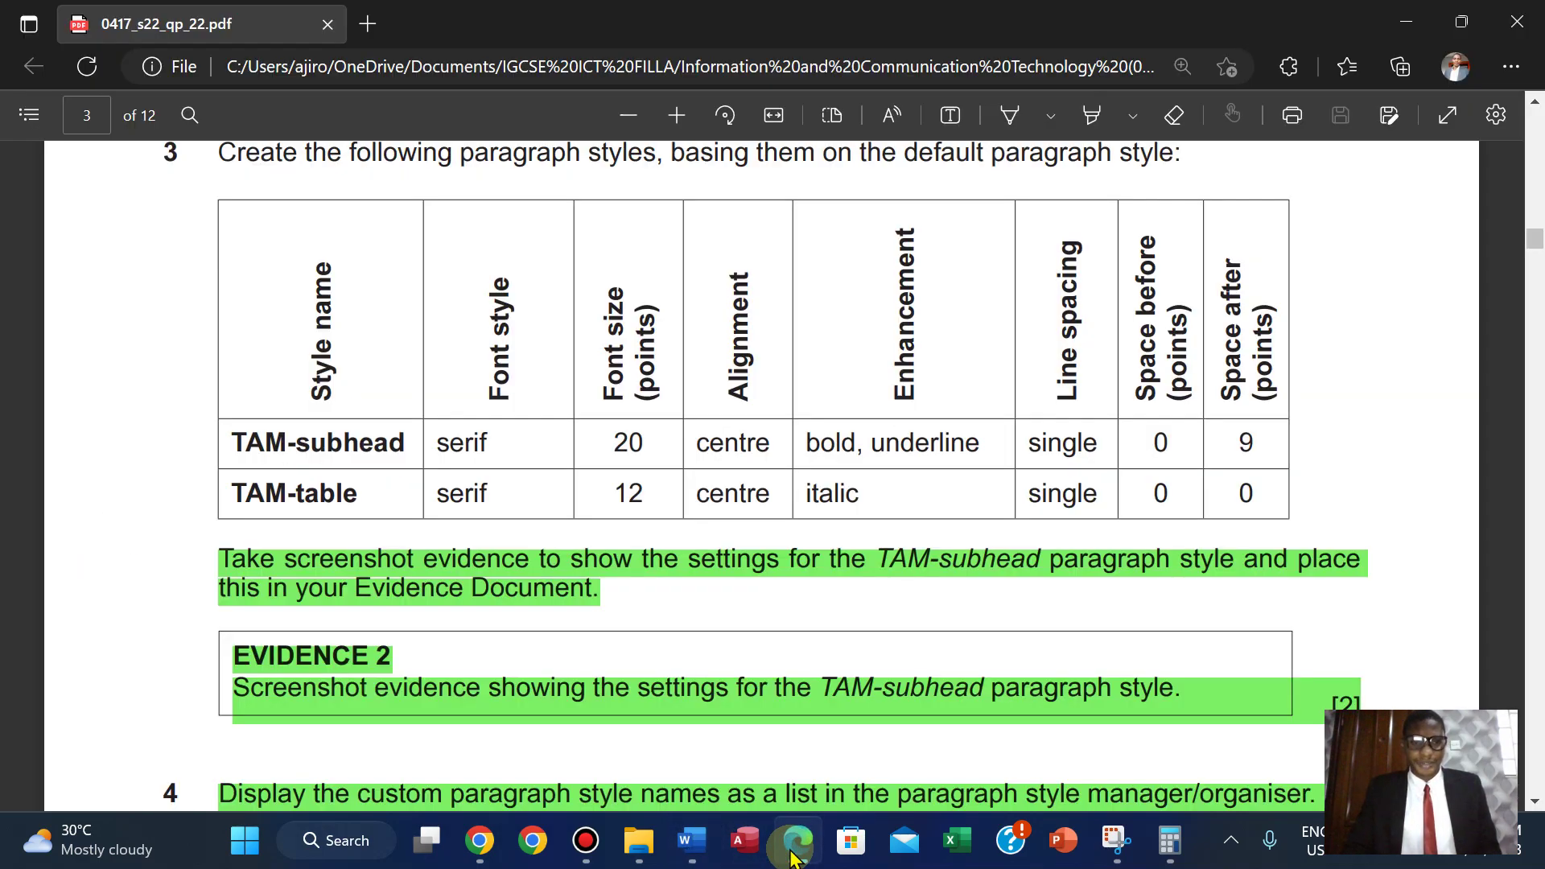
{"action": "left_click", "coordinate": [792, 854]}
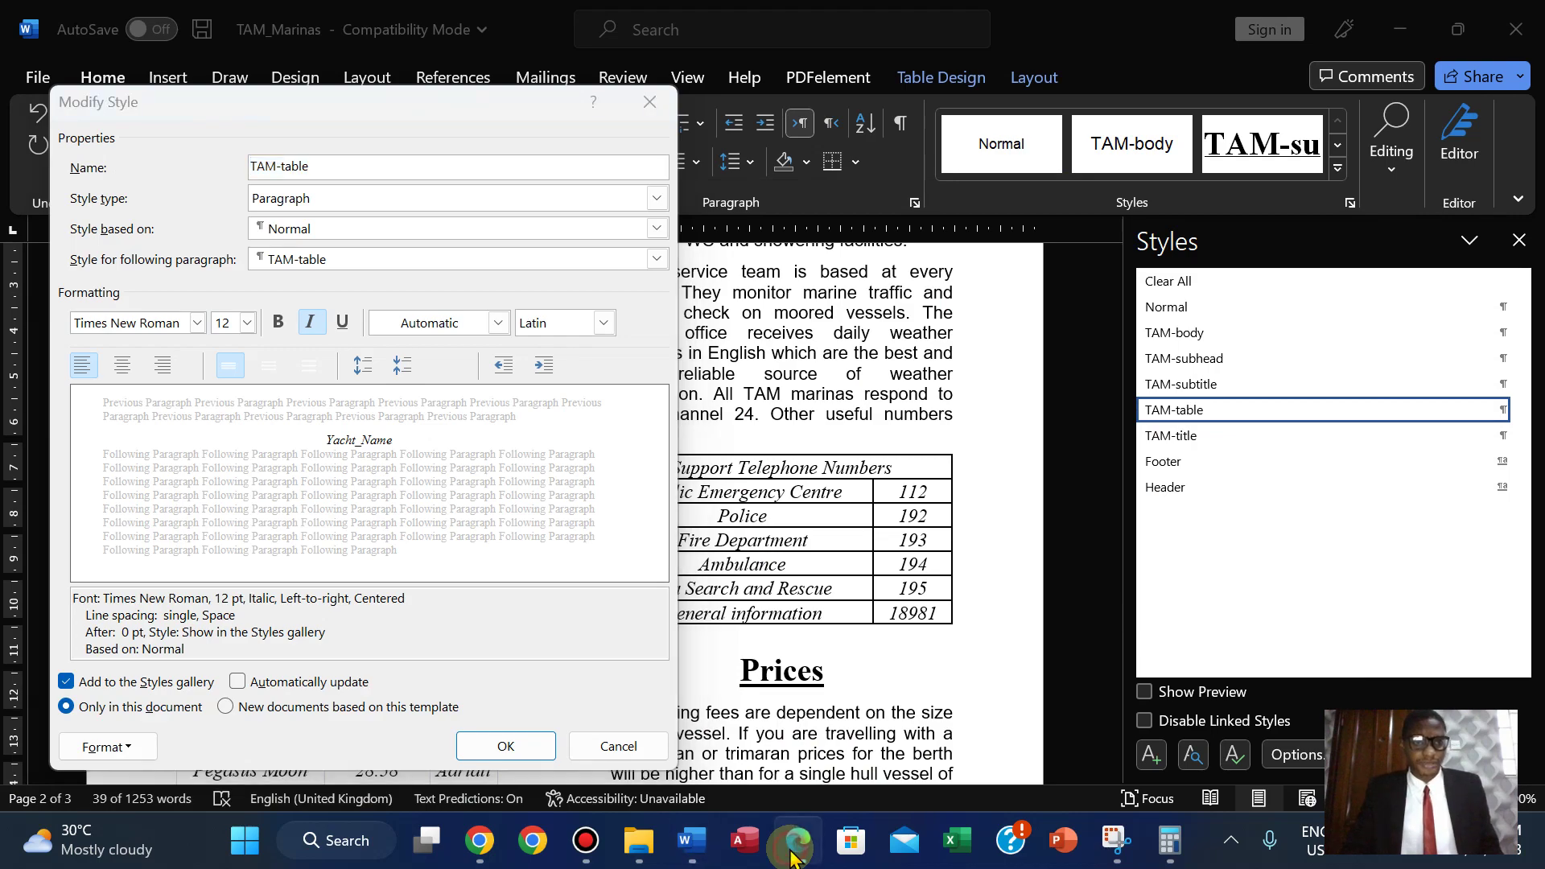
{"action": "left_click", "coordinate": [793, 855]}
{"action": "left_click", "coordinate": [793, 855]}
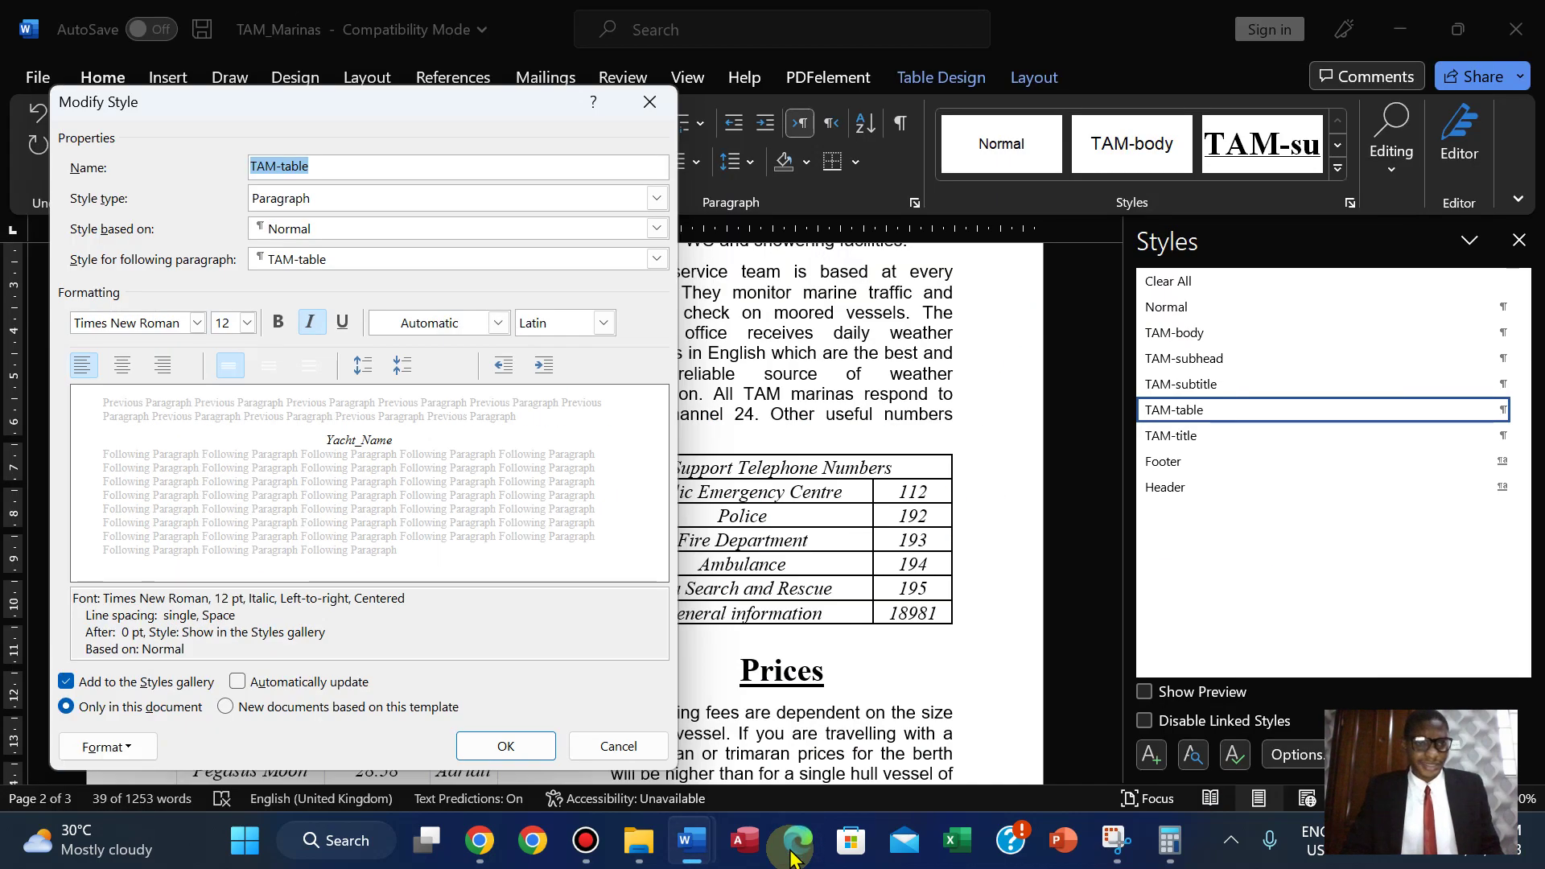
Step: Set the TAM-table style's alignment to centre, recheck it against question 3, and apply the style change
{"action": "left_click", "coordinate": [123, 365]}
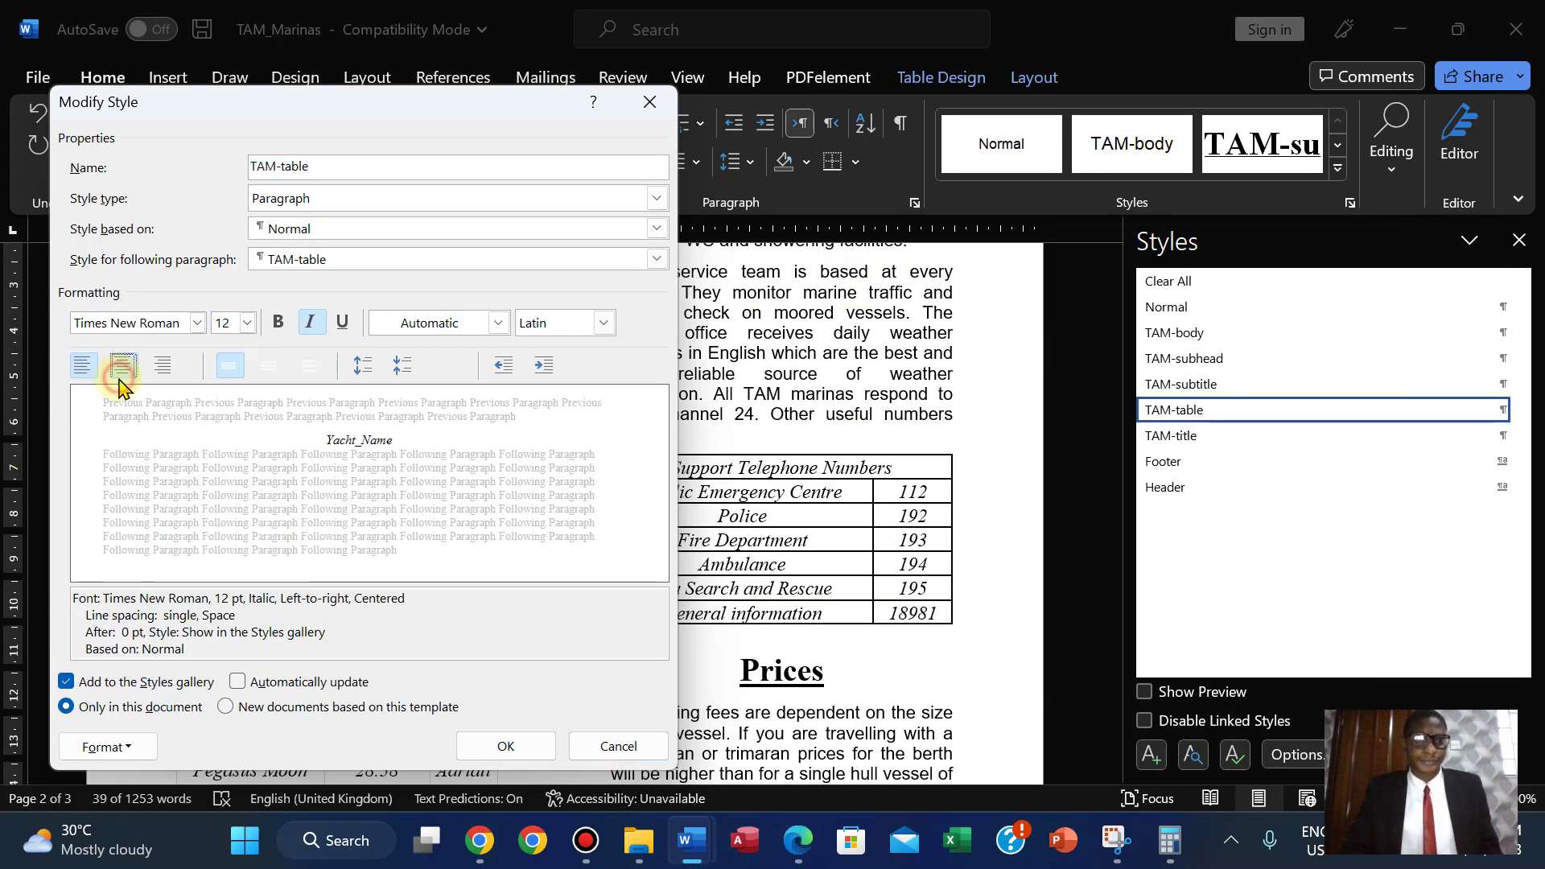
{"action": "left_click", "coordinate": [795, 847]}
{"action": "left_click", "coordinate": [795, 847]}
{"action": "left_click", "coordinate": [795, 846]}
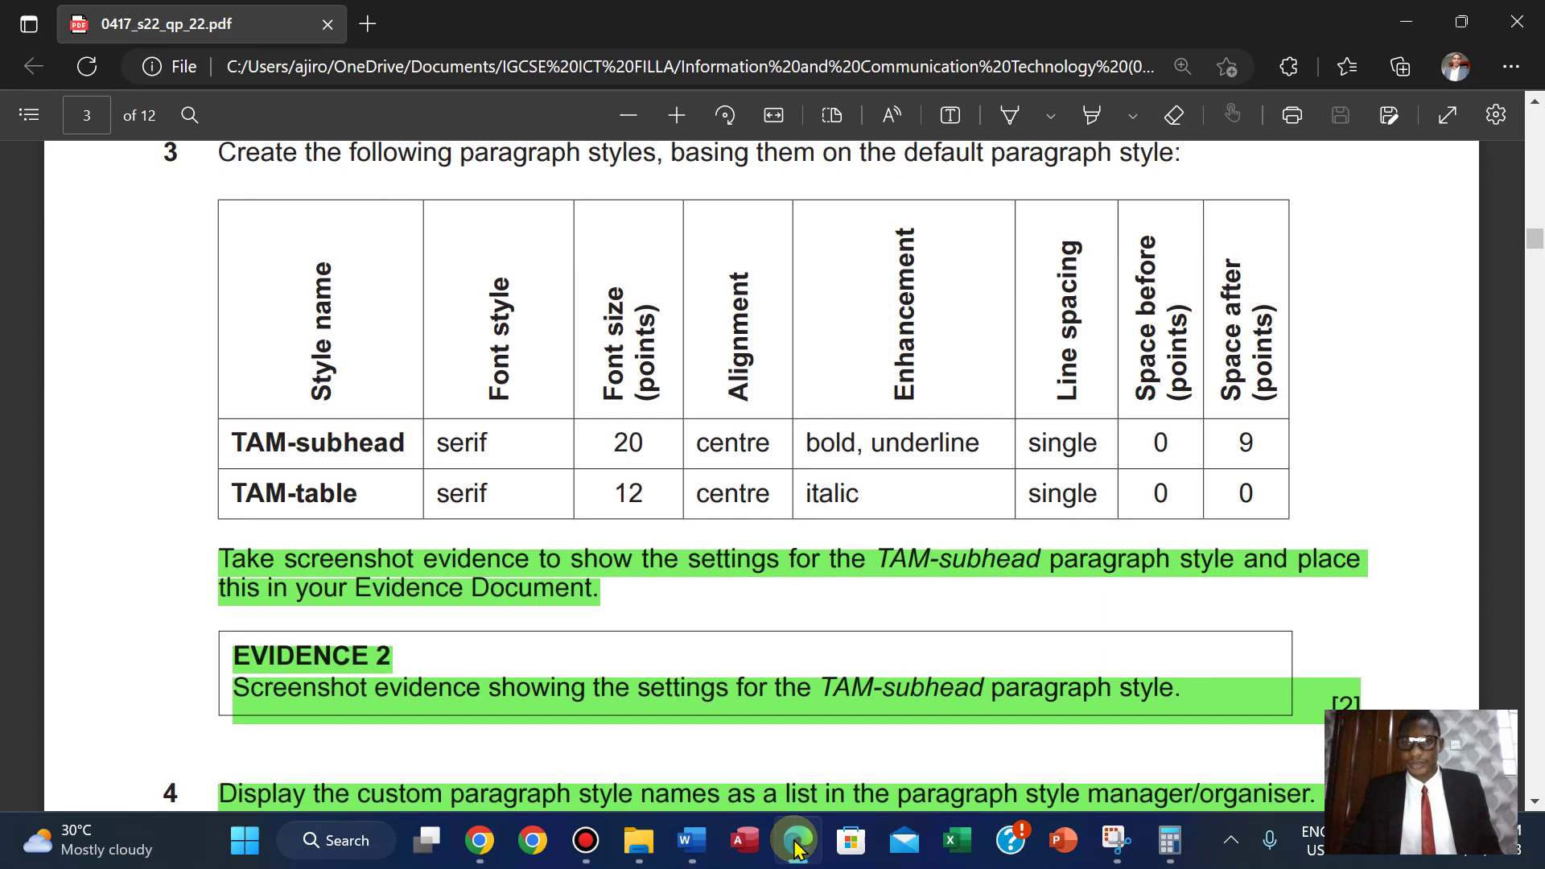
{"action": "left_click", "coordinate": [795, 846]}
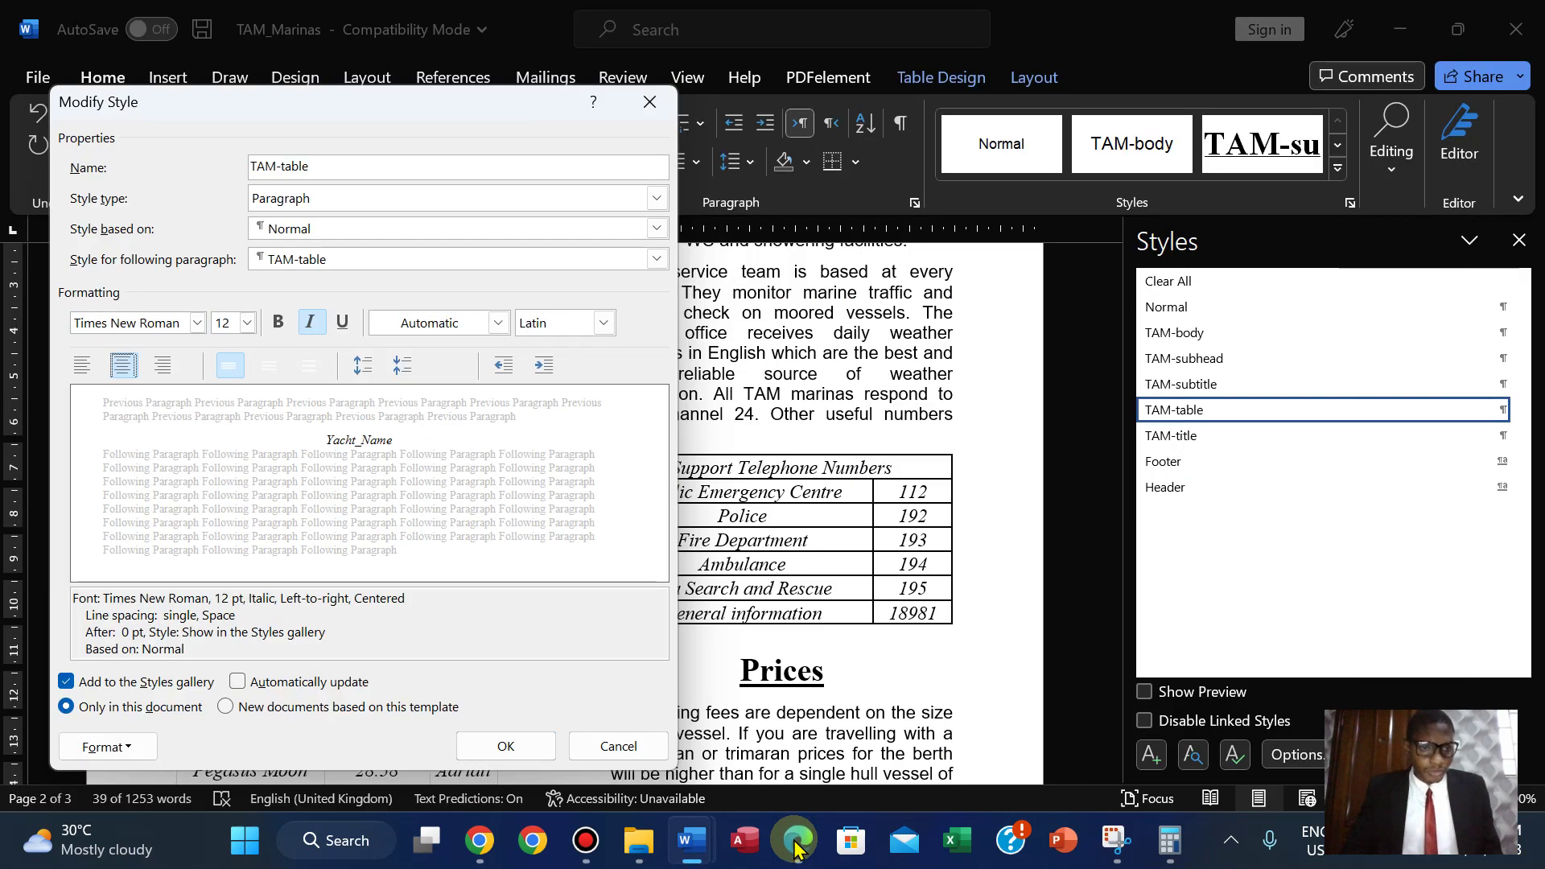
{"action": "left_click", "coordinate": [505, 746]}
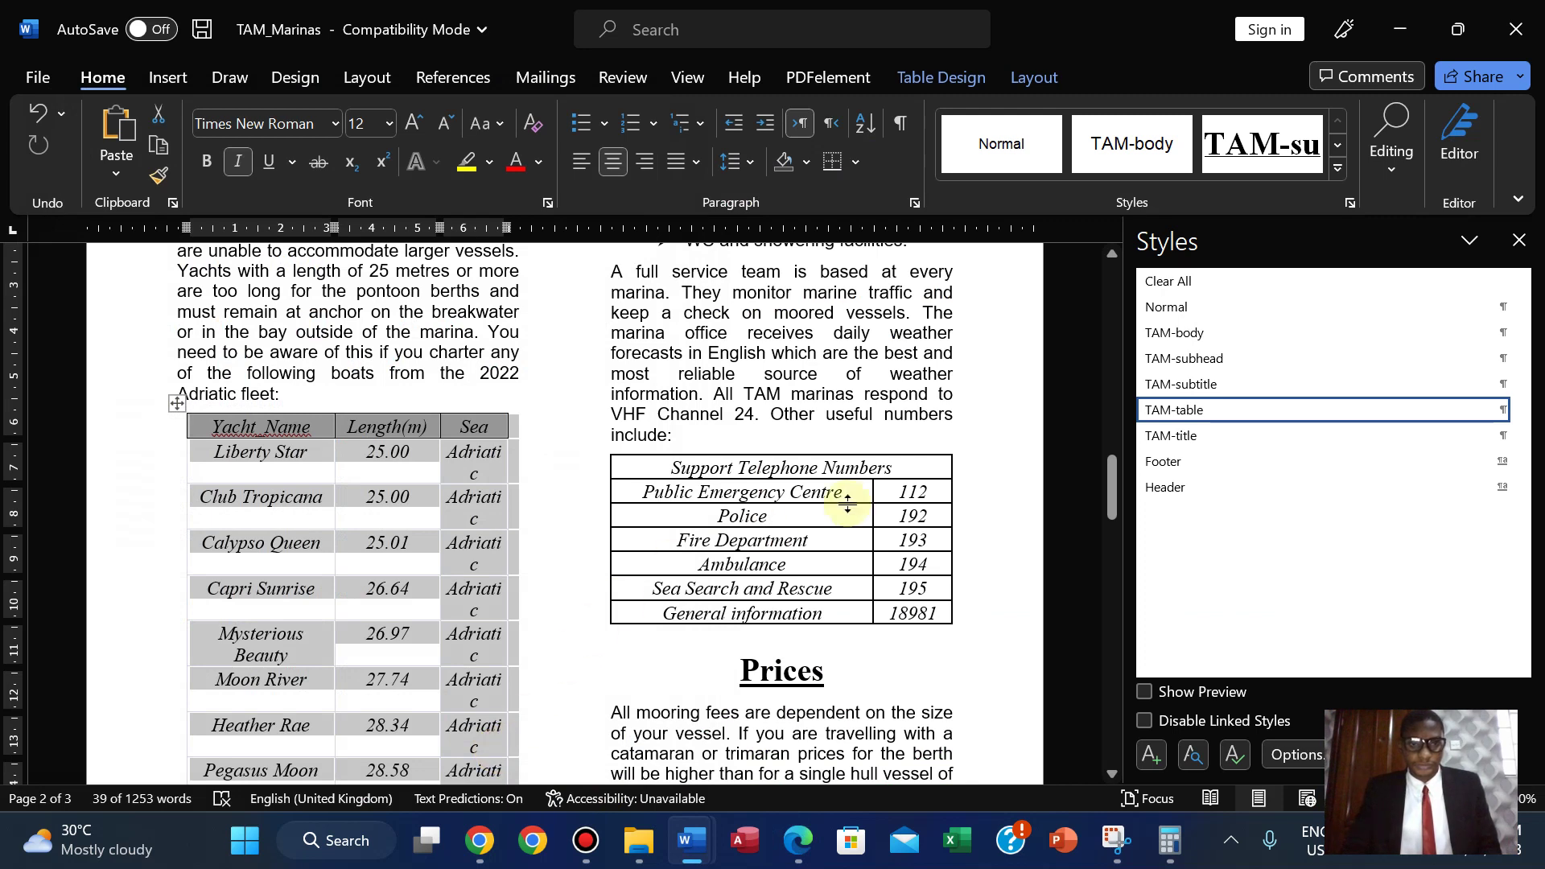
{"action": "left_click", "coordinate": [1519, 240]}
Step: Review question 21's requirements on column width, visible fields, text wrapping and spacing, and return to the TAM_Marinas document
{"action": "left_click_drag", "start_coordinate": [1533, 494], "coordinate": [1535, 495]}
{"action": "left_click", "coordinate": [801, 843]}
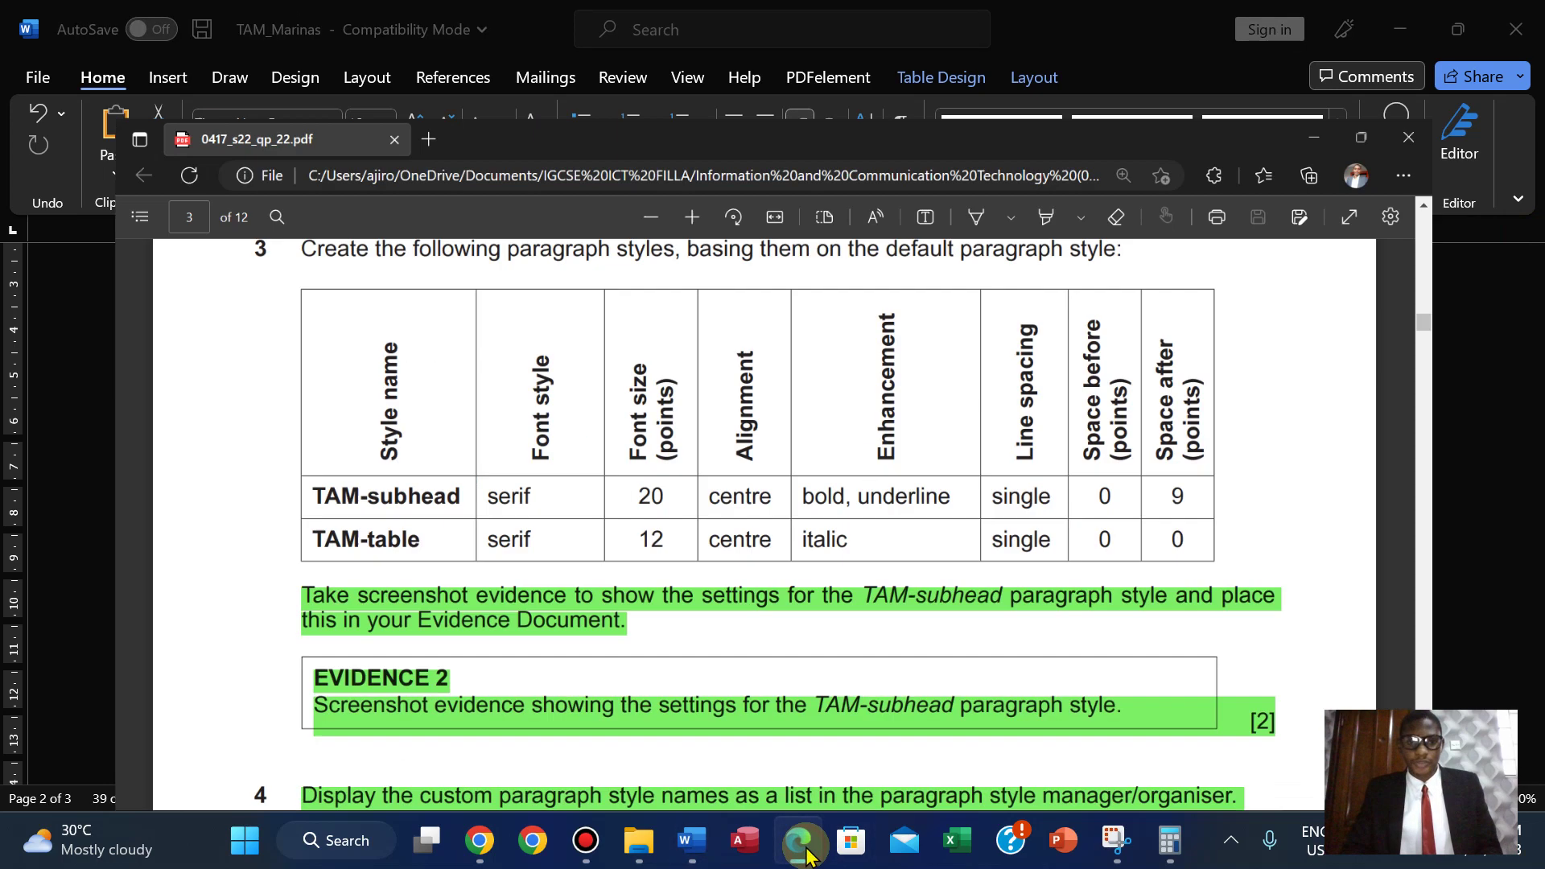
{"action": "scroll", "coordinate": [1381, 411], "scroll_direction": "down", "scroll_amount": 20}
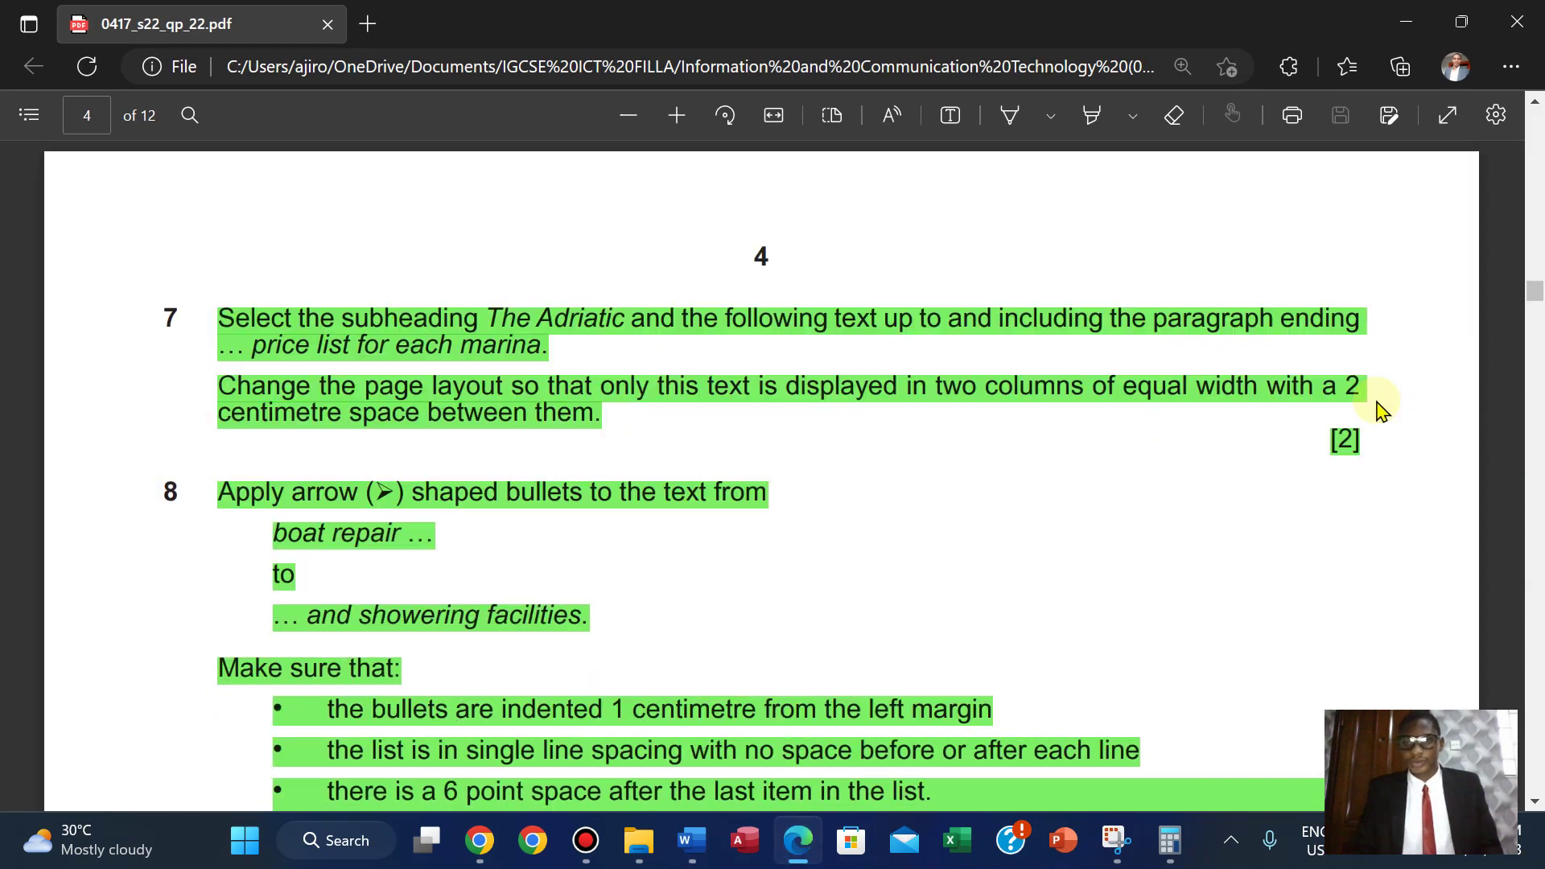
{"action": "scroll", "coordinate": [1381, 410], "scroll_direction": "down", "scroll_amount": 10}
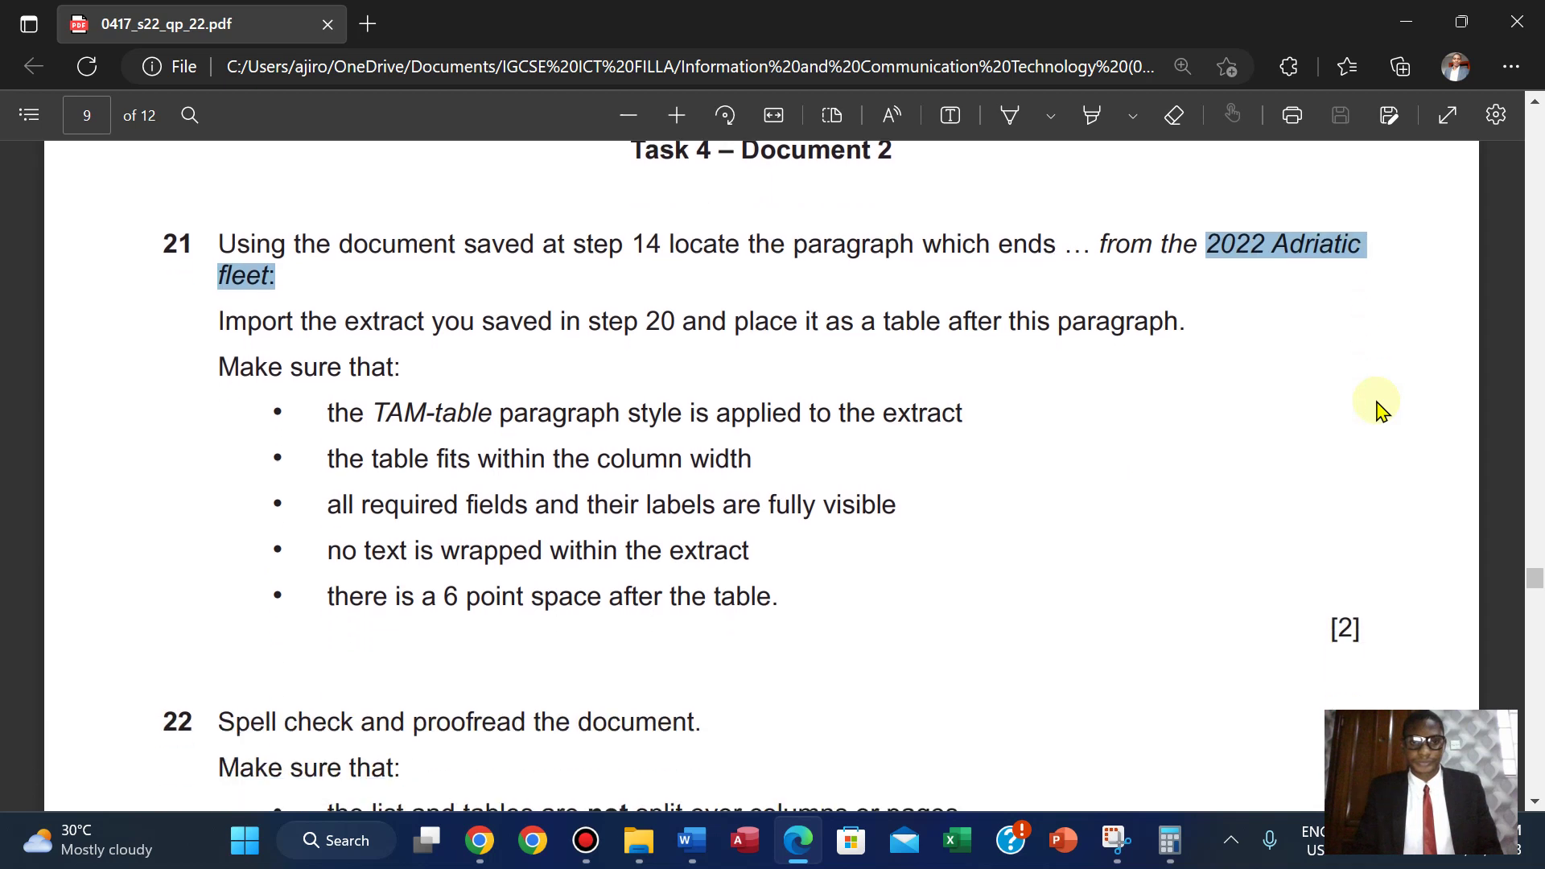
{"action": "scroll", "coordinate": [1381, 410], "scroll_direction": "down", "scroll_amount": 1}
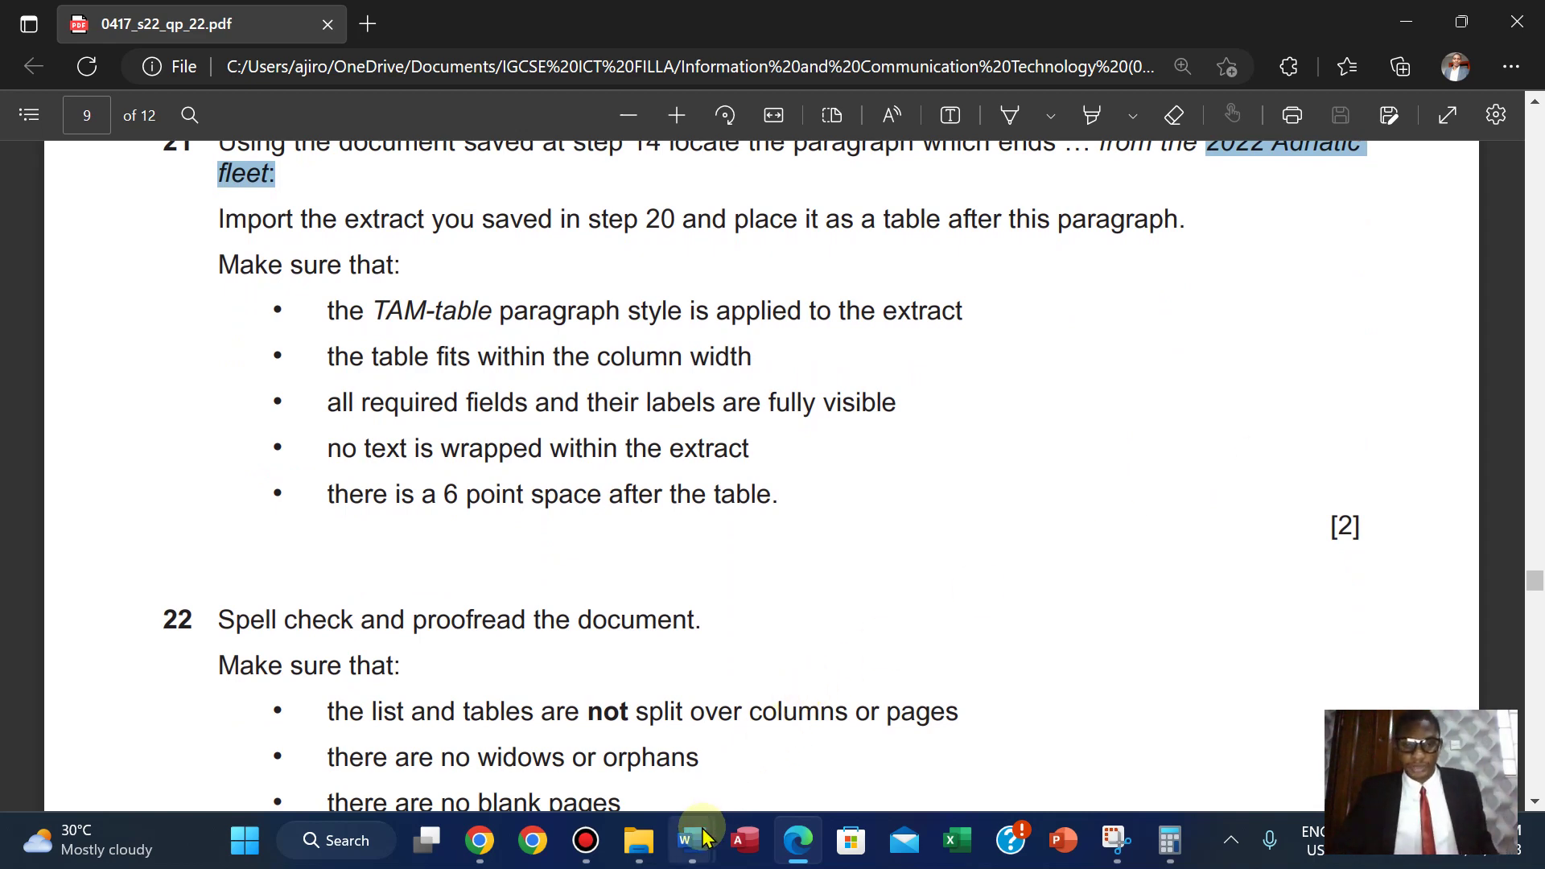
{"action": "mouse_move", "coordinate": [691, 840]}
{"action": "left_click", "coordinate": [775, 728]}
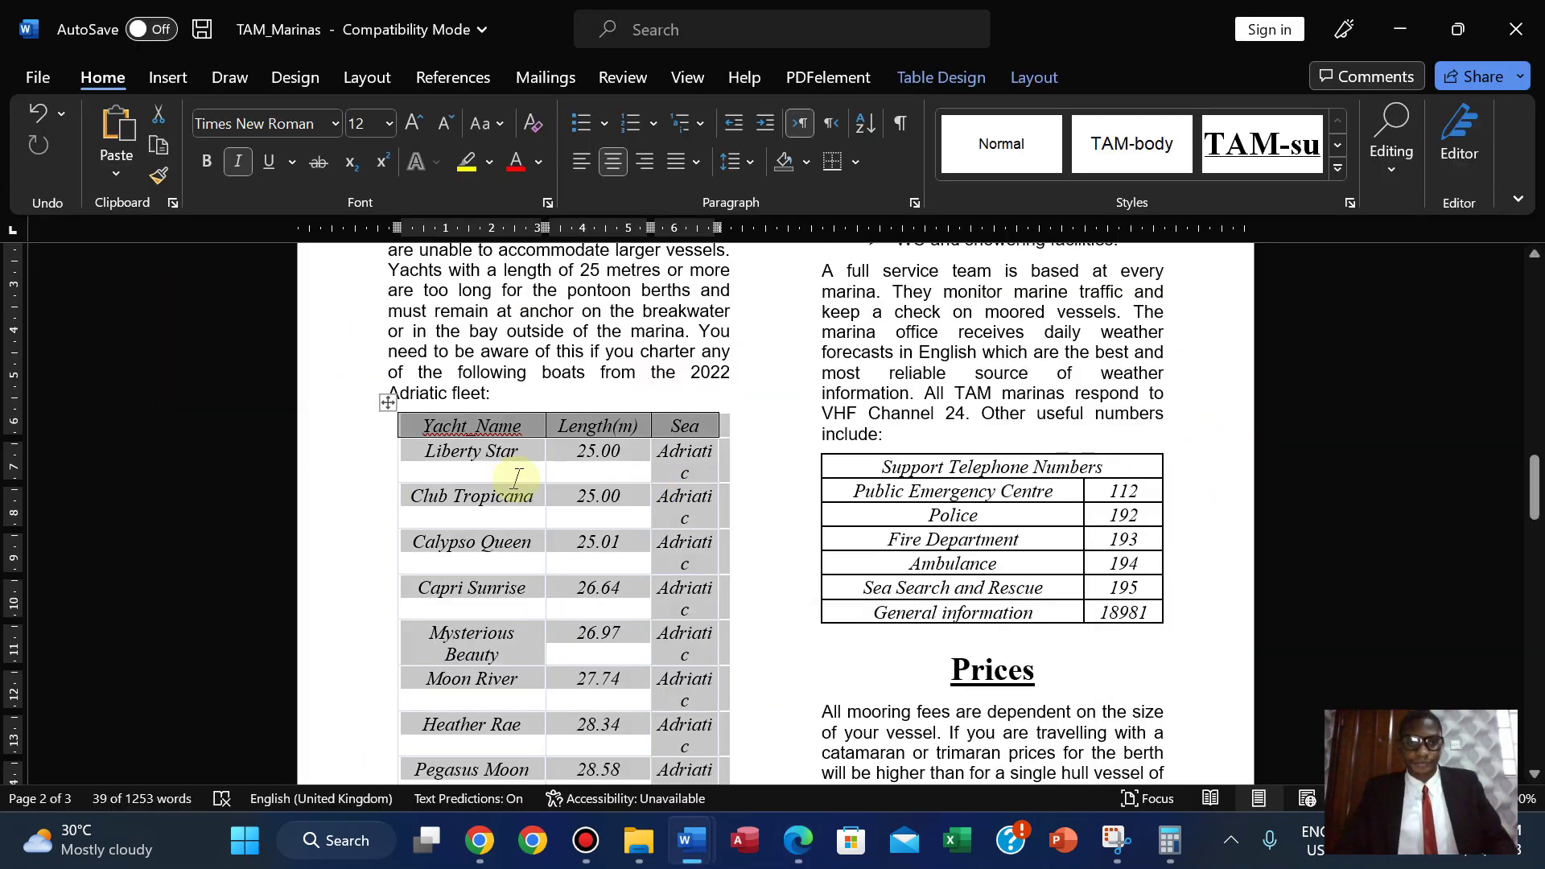
Step: Move the yacht table's outer left border outward so that "Mysterious Beauty" fits on one line
{"action": "left_click", "coordinate": [387, 404]}
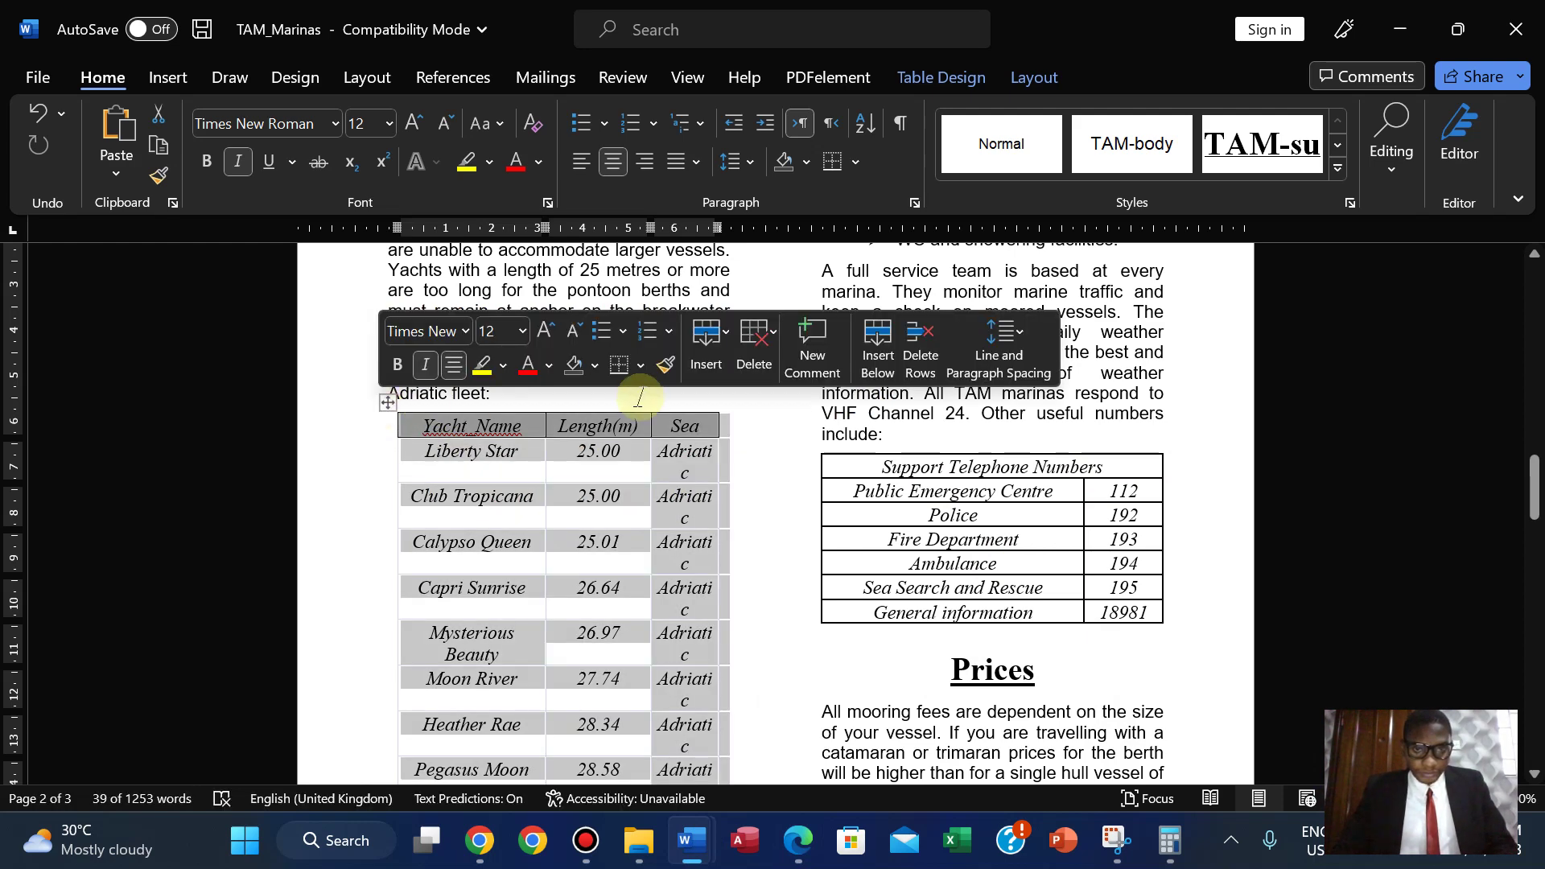
{"action": "left_click", "coordinate": [410, 524]}
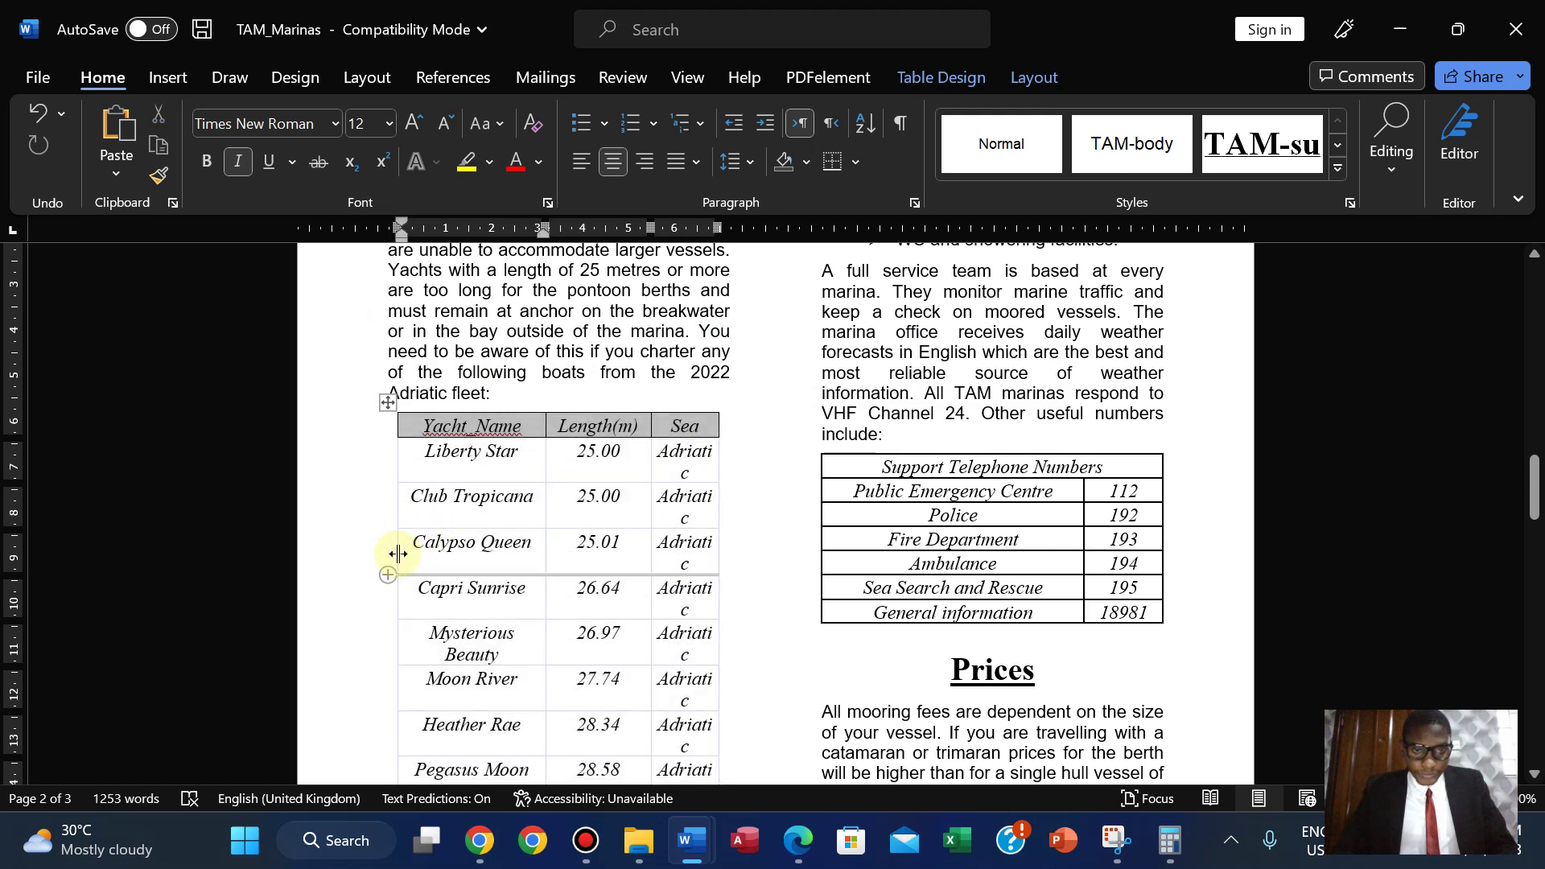
{"action": "left_click_drag", "start_coordinate": [399, 554], "coordinate": [388, 553]}
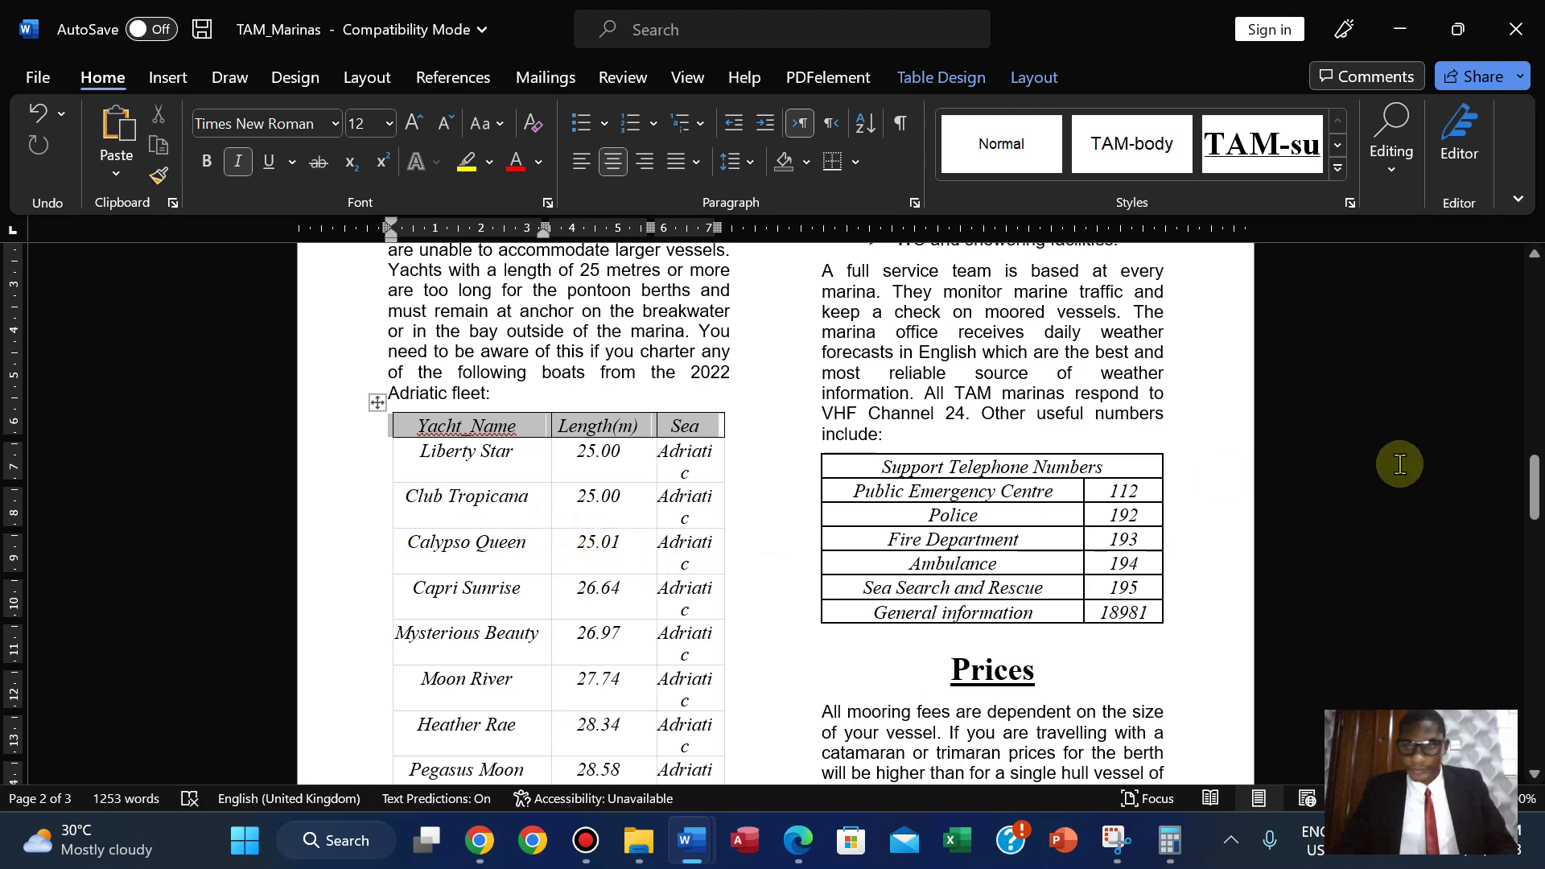
{"action": "left_click_drag", "start_coordinate": [1537, 473], "coordinate": [1537, 487]}
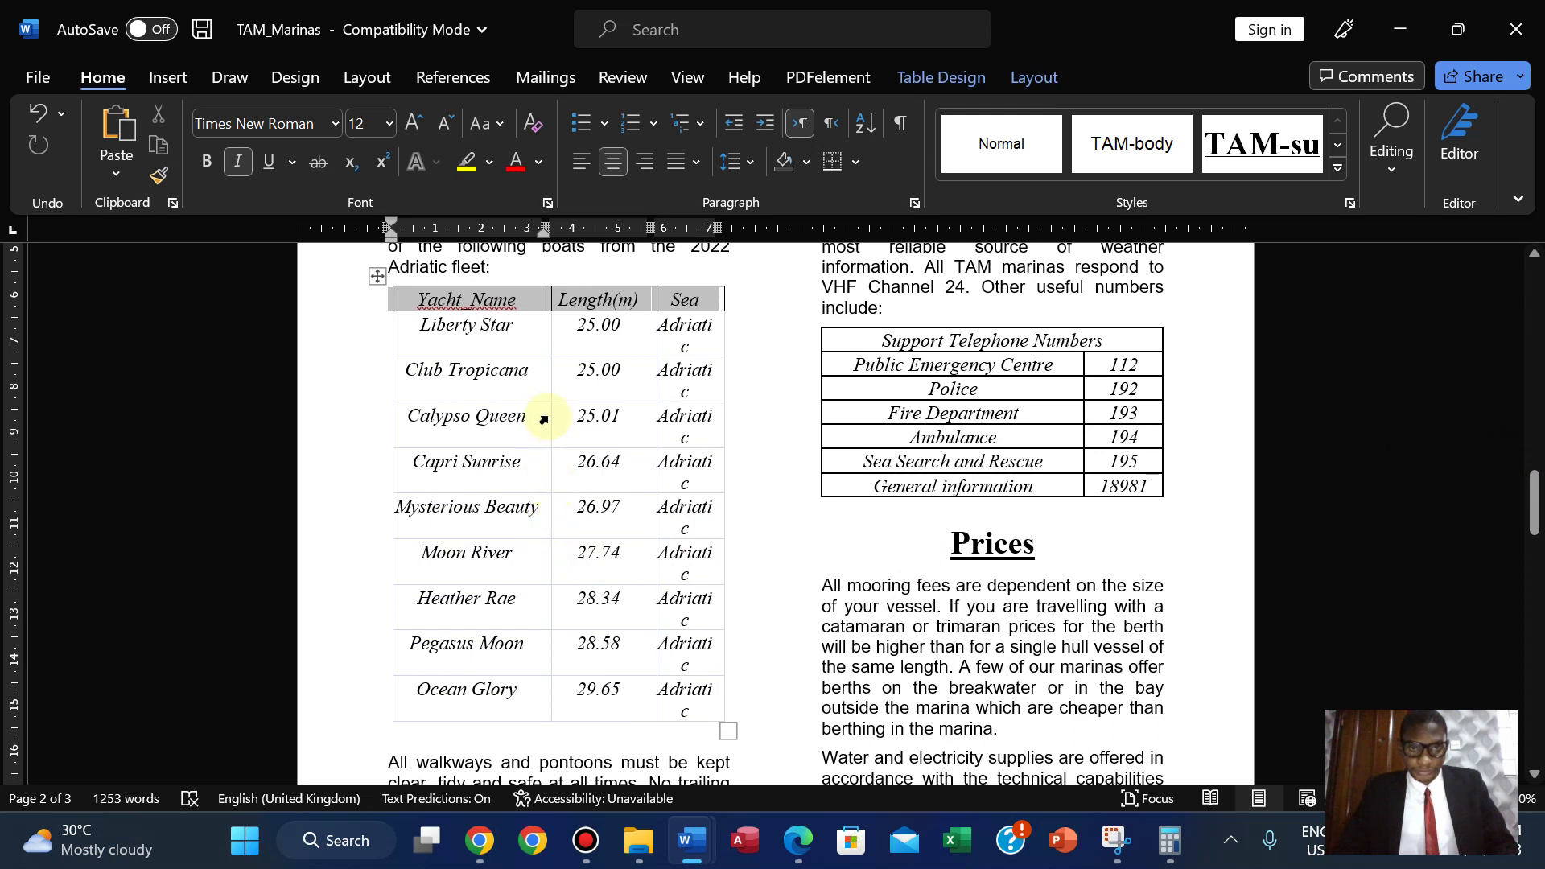
Step: Slightly narrow the Yacht_Name column and shift the Length(m)/Sea border so that "Adriatic" fits on one line in every row
{"action": "left_click", "coordinate": [550, 516]}
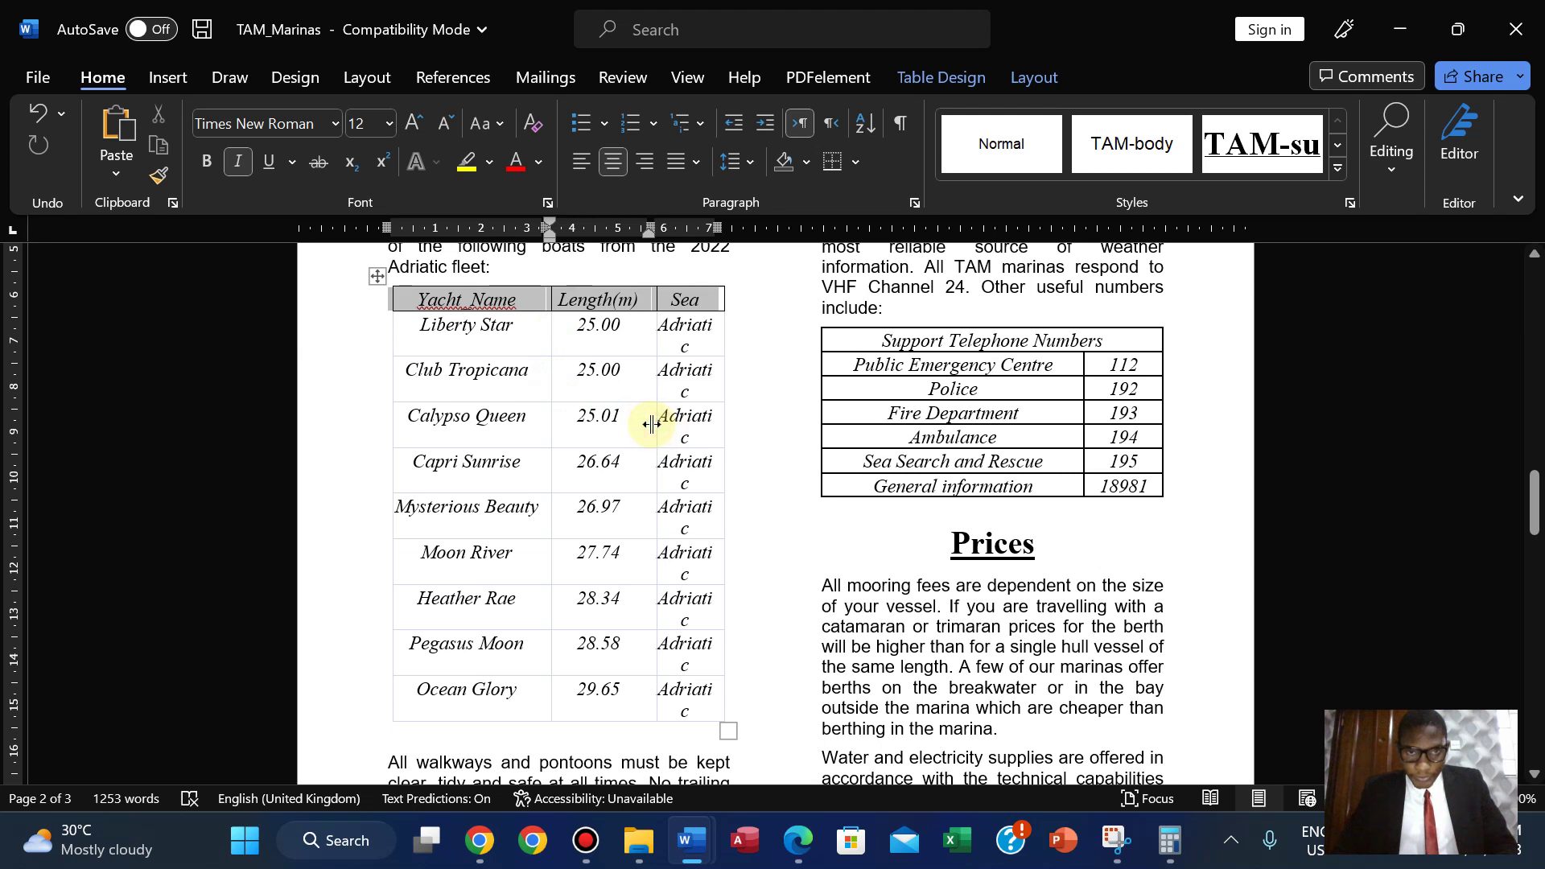
{"action": "left_click_drag", "start_coordinate": [642, 421], "coordinate": [644, 420]}
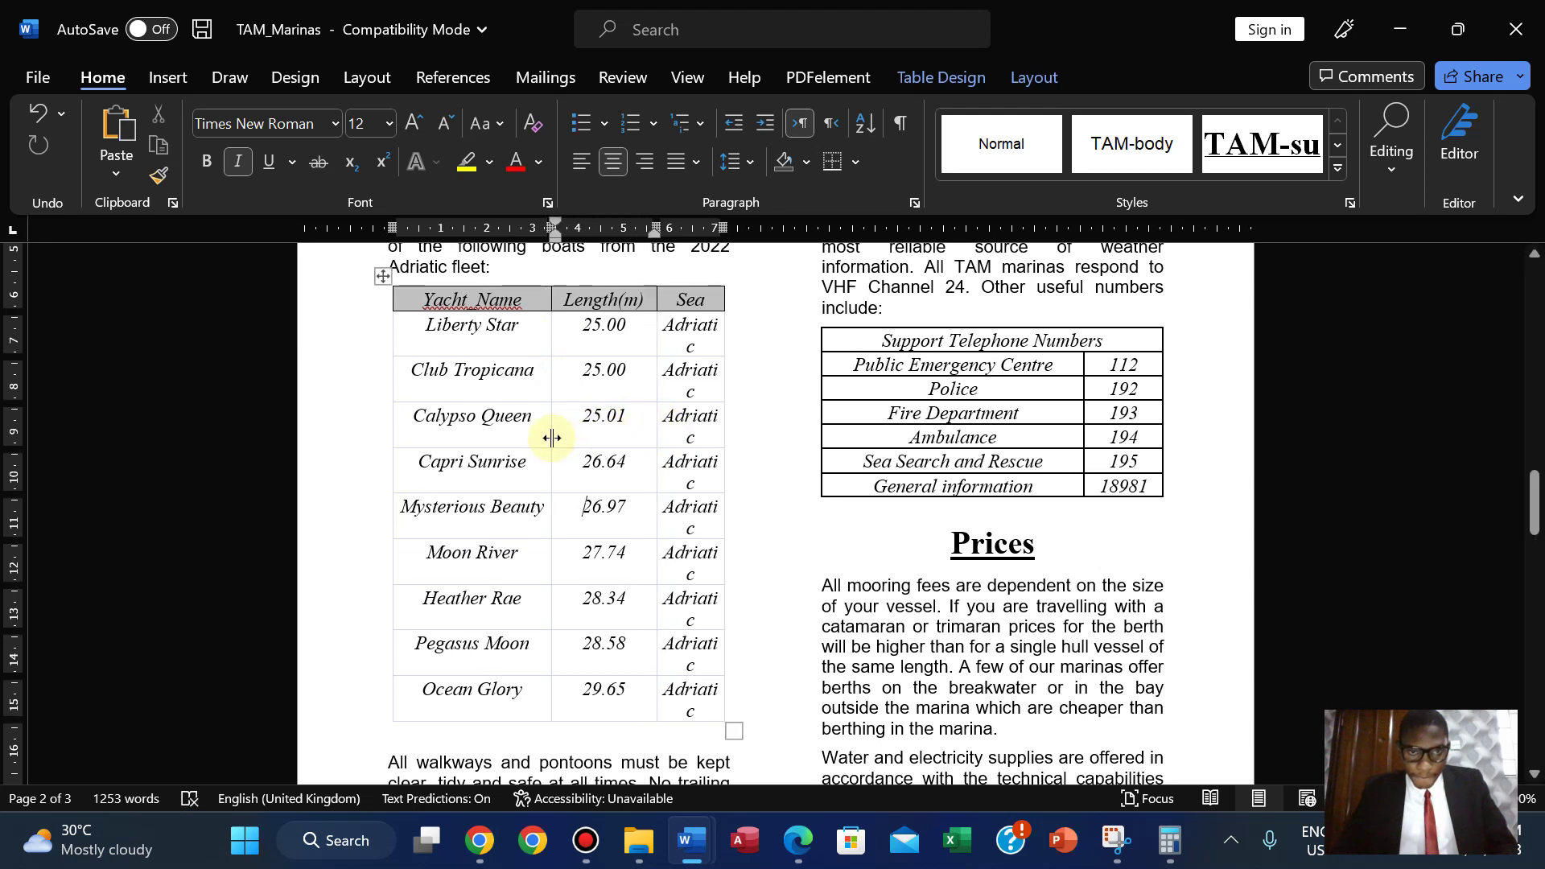
{"action": "left_click_drag", "start_coordinate": [550, 437], "coordinate": [546, 437]}
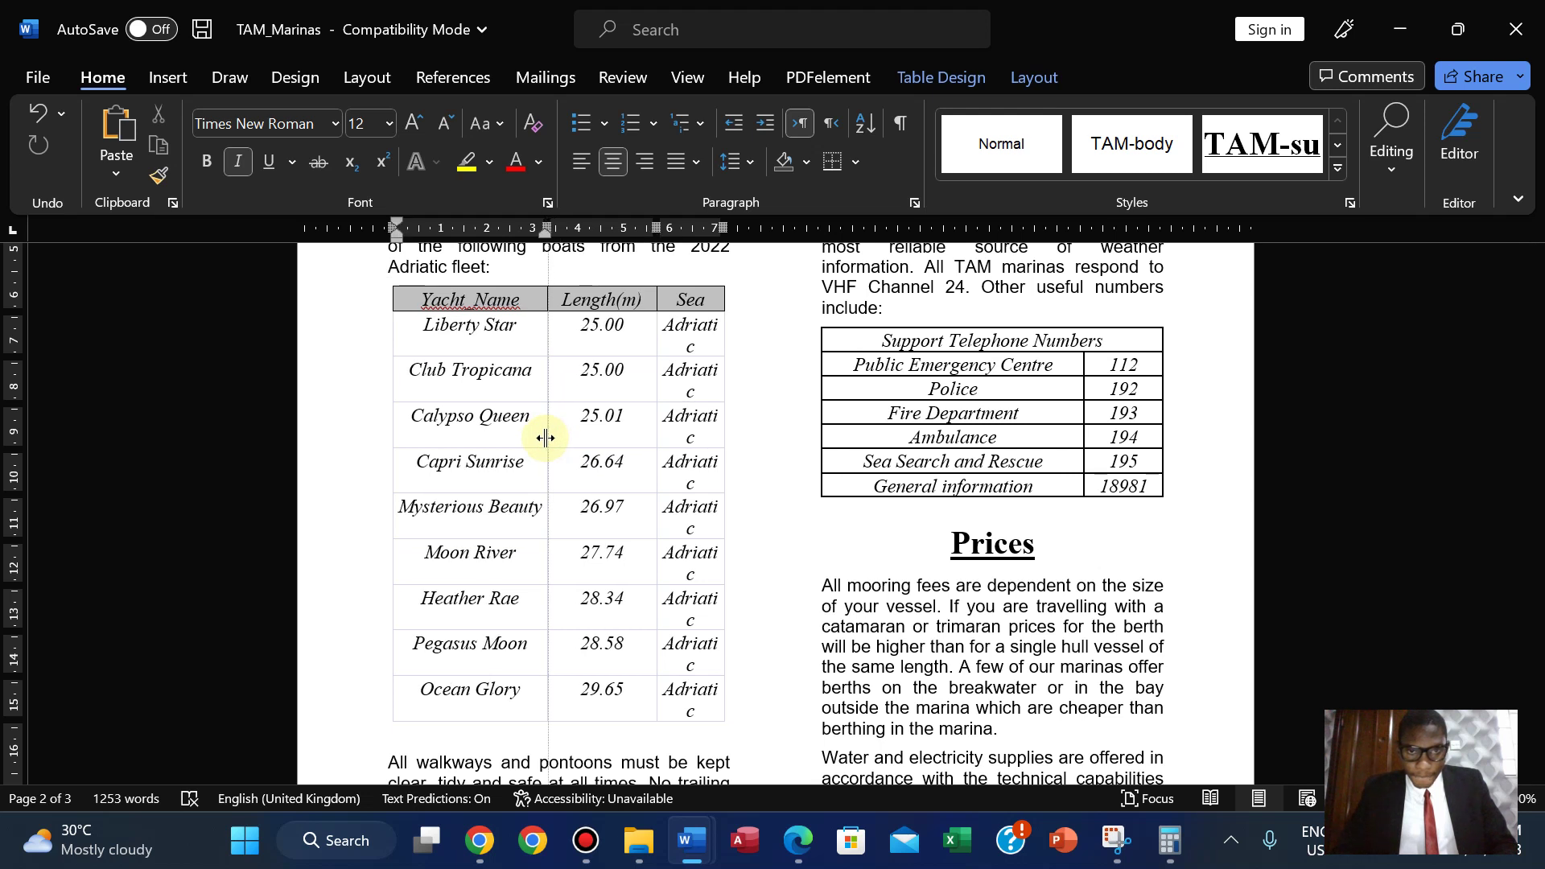
{"action": "left_click_drag", "start_coordinate": [545, 437], "coordinate": [544, 438]}
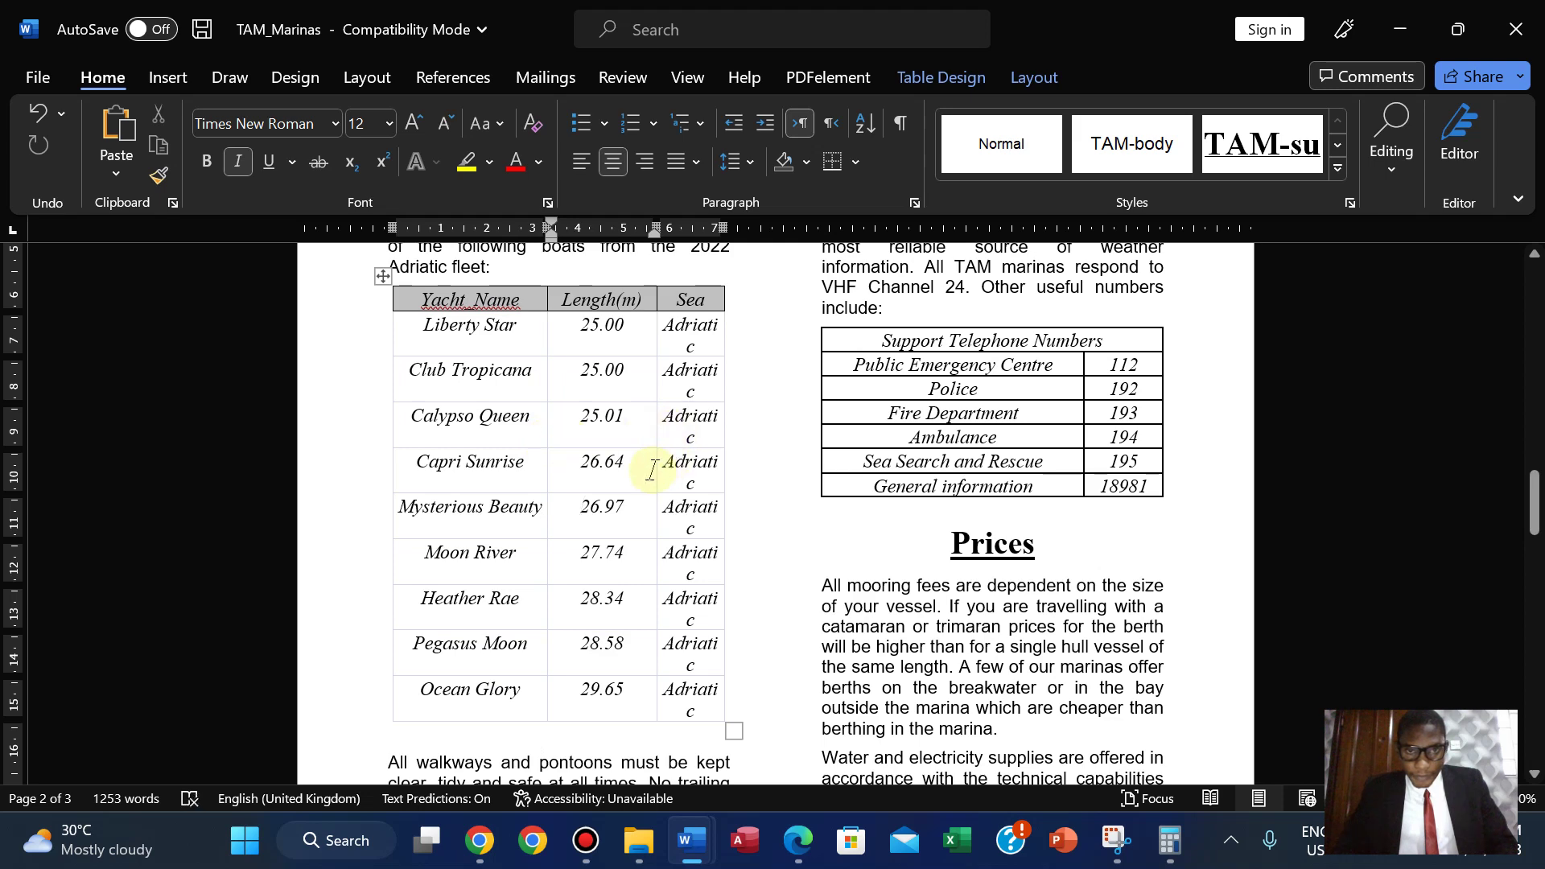
{"action": "left_click_drag", "start_coordinate": [655, 470], "coordinate": [640, 473]}
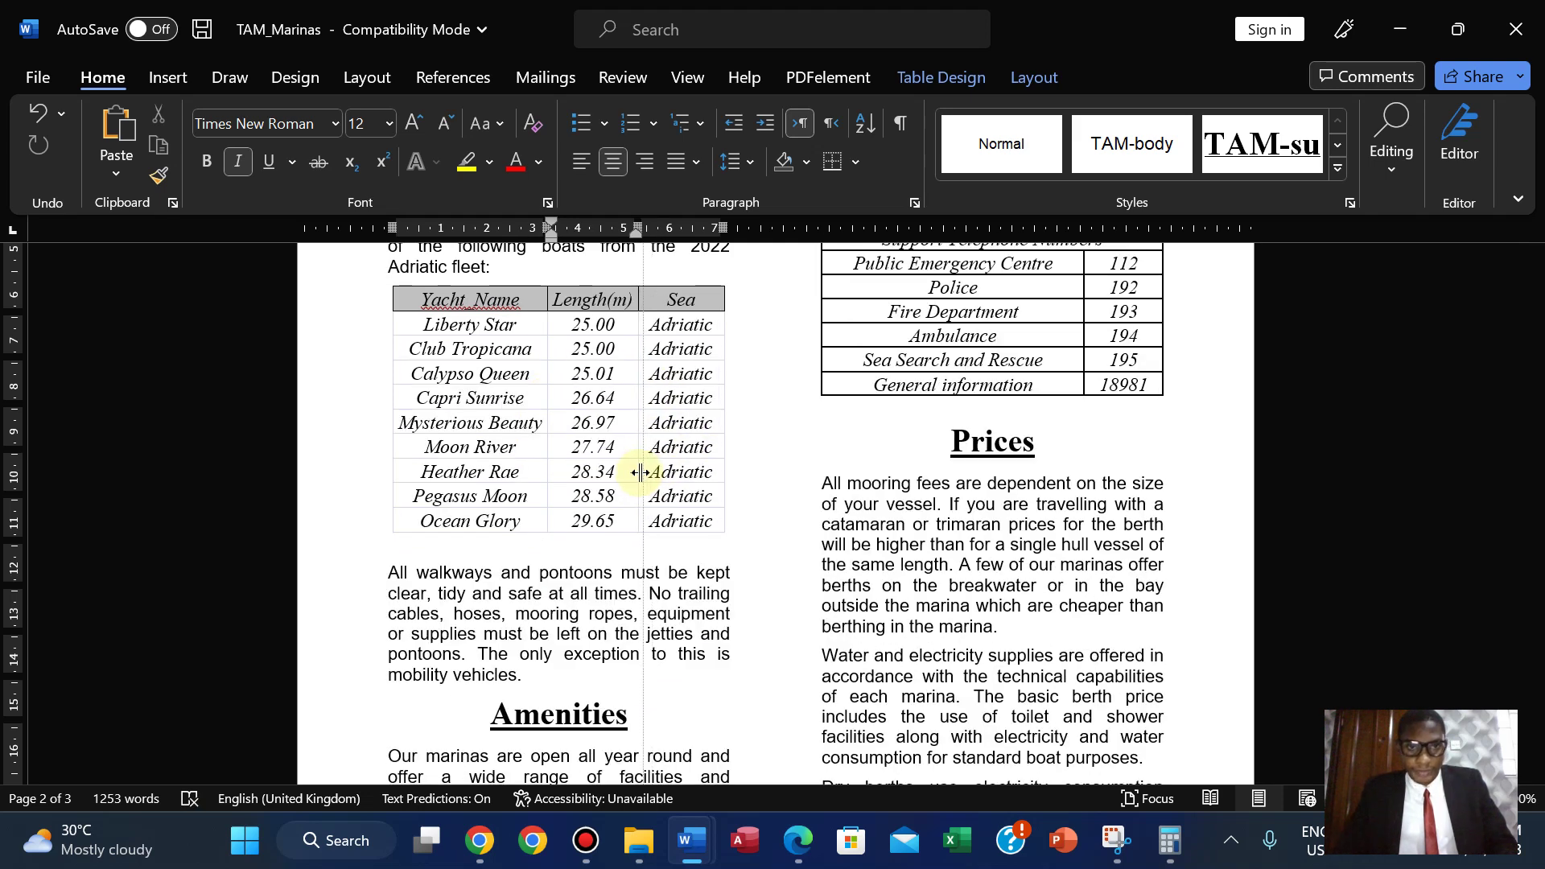
{"action": "left_click", "coordinate": [758, 519]}
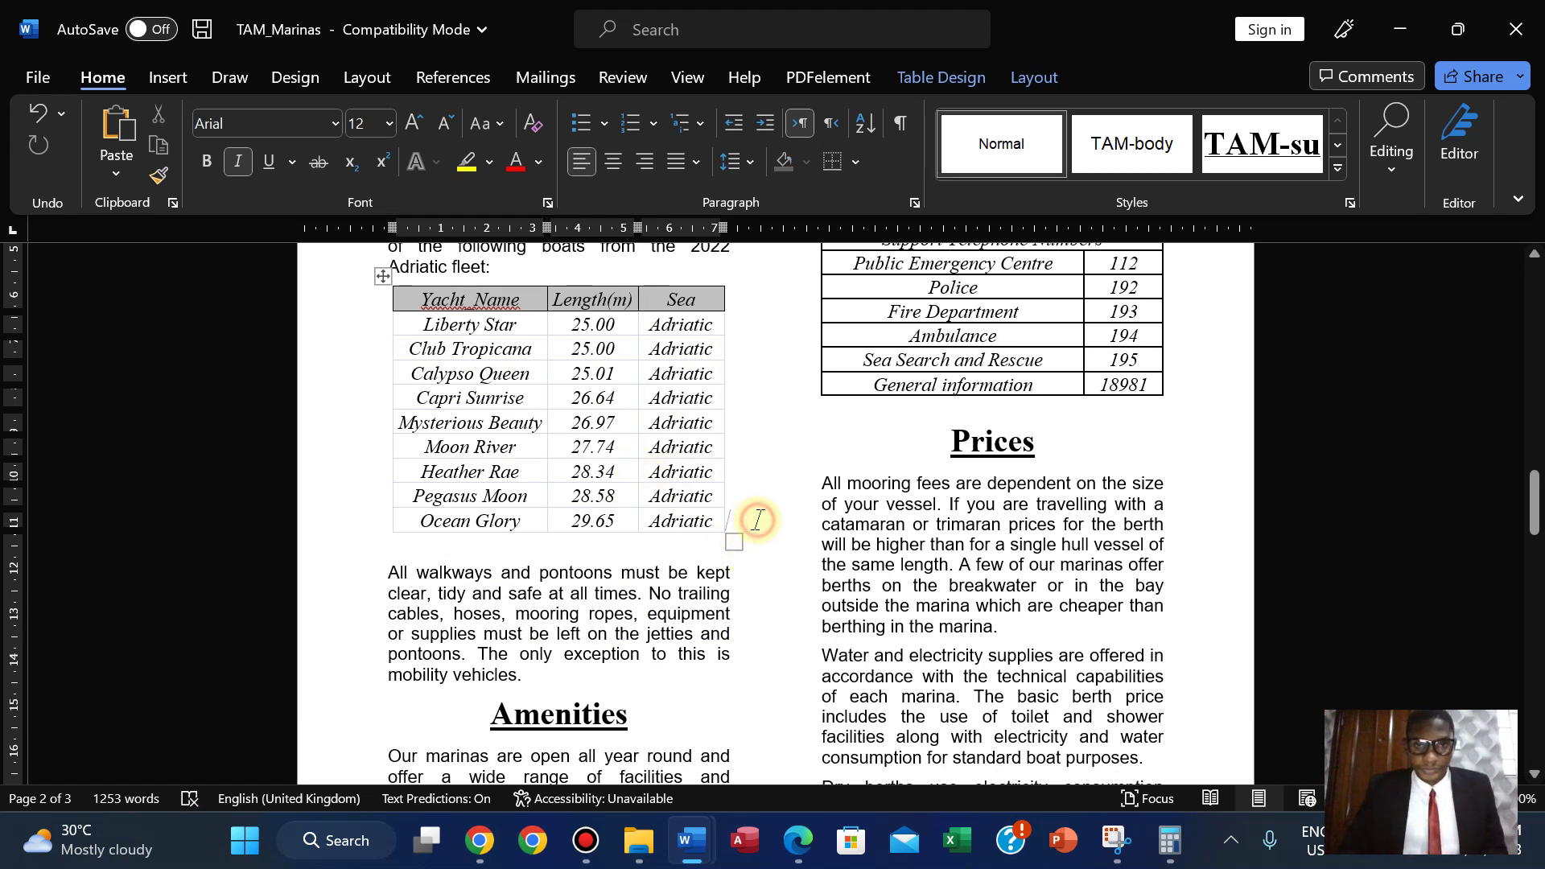
Step: Reduce the blank line directly below the yacht table to a 6 pt font size
{"action": "left_click", "coordinate": [418, 560]}
{"action": "left_click", "coordinate": [445, 125]}
{"action": "left_click", "coordinate": [445, 124]}
{"action": "left_click", "coordinate": [445, 125]}
{"action": "left_click", "coordinate": [445, 124]}
{"action": "left_click", "coordinate": [445, 125]}
{"action": "left_click", "coordinate": [445, 125]}
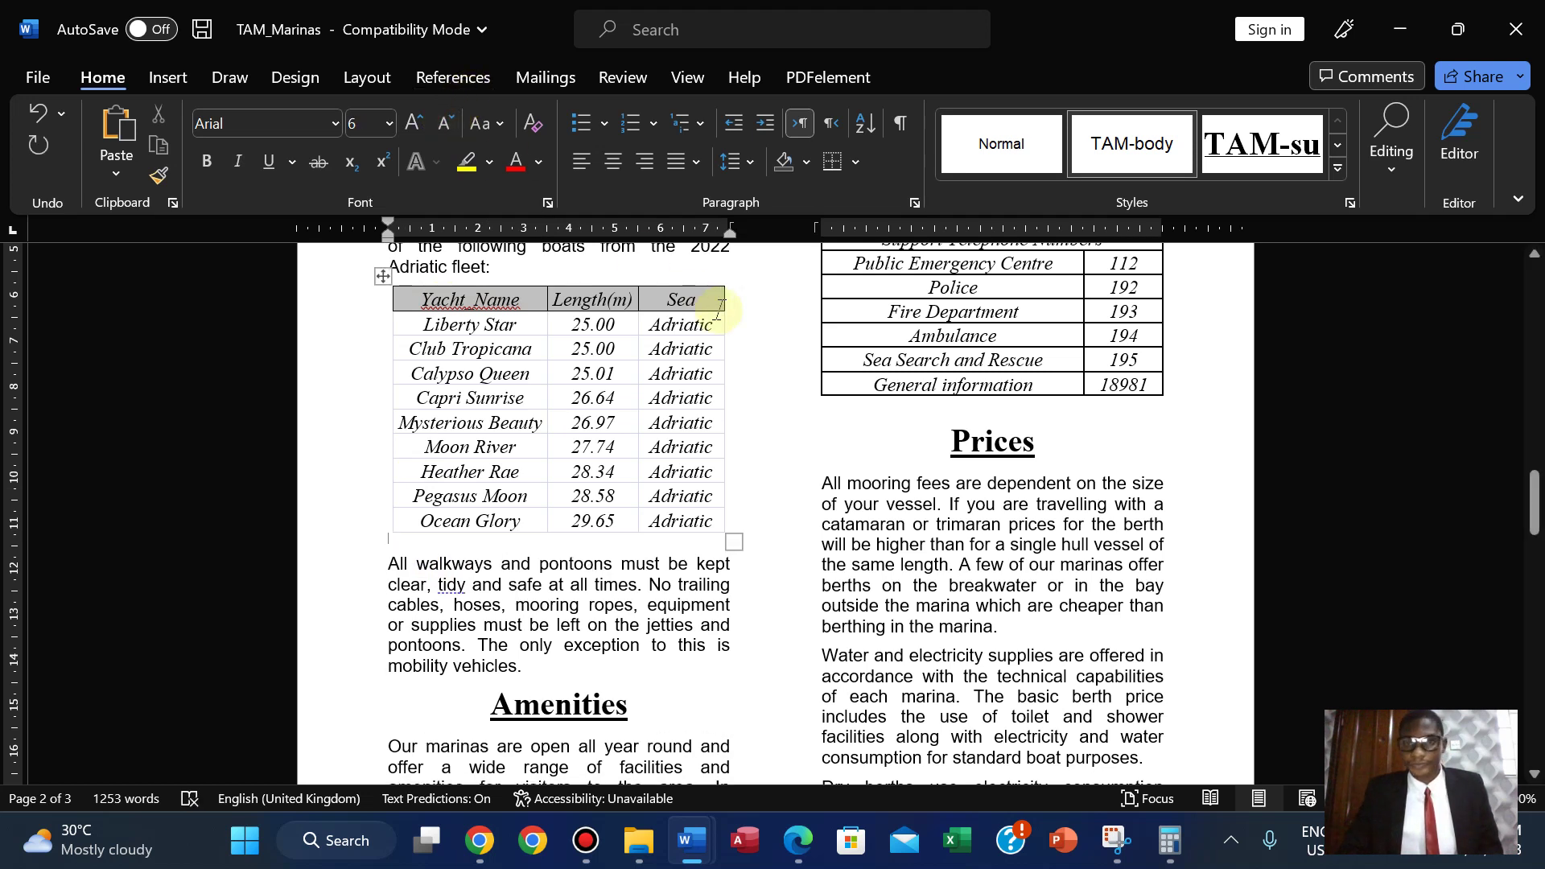
Step: Compare the yacht table with questions 21 and 11 to 14 on gridlines, column width and spacing, and return to TAM_Marinas
{"action": "left_click_drag", "start_coordinate": [1536, 522], "coordinate": [1536, 513]}
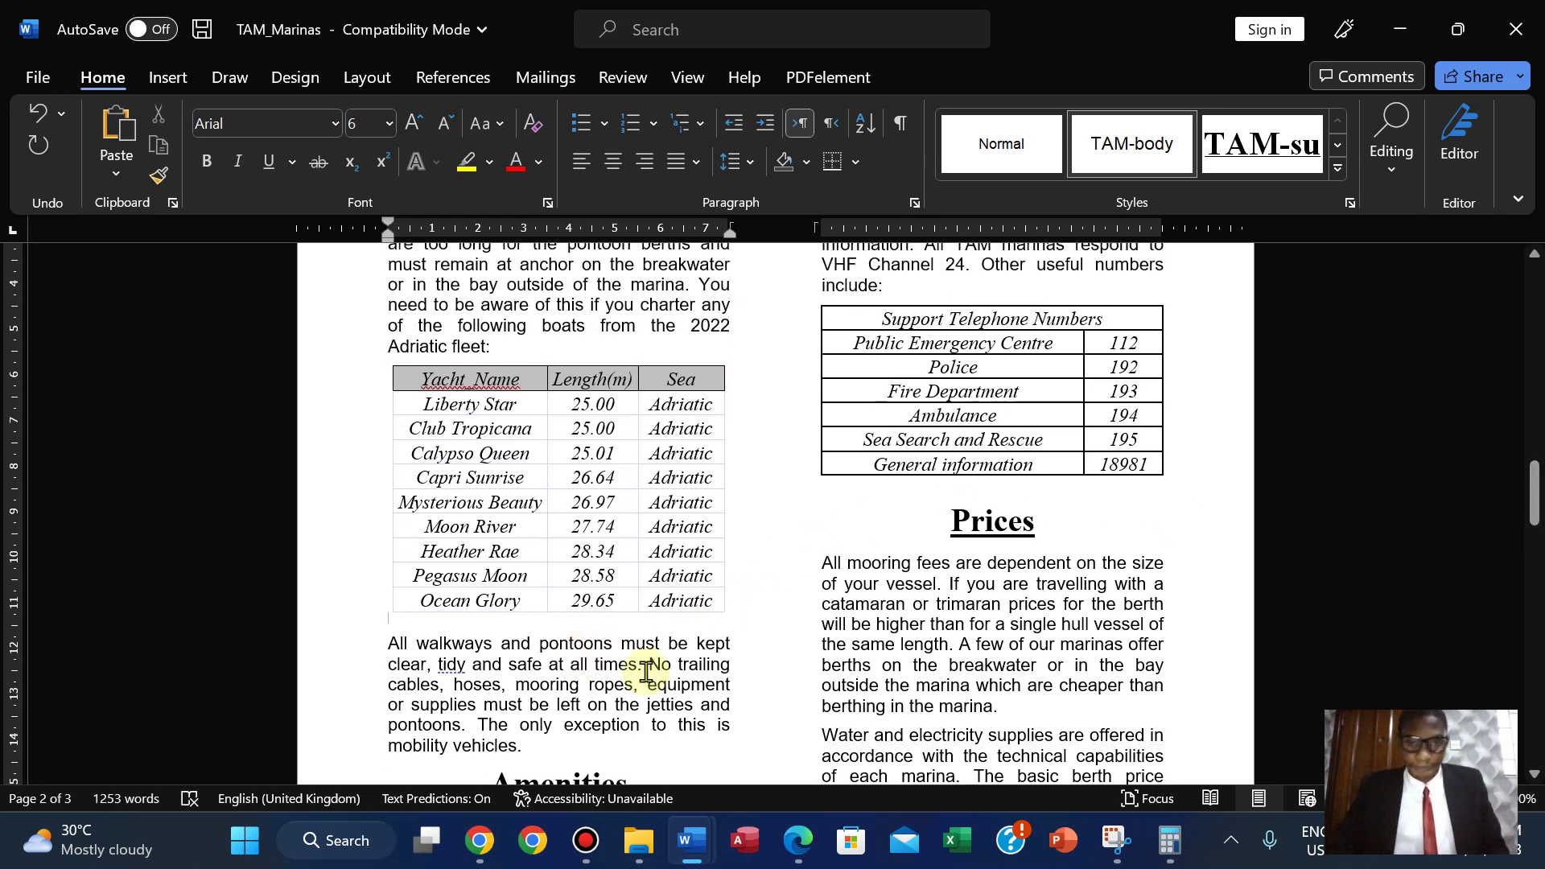
{"action": "left_click", "coordinate": [799, 840]}
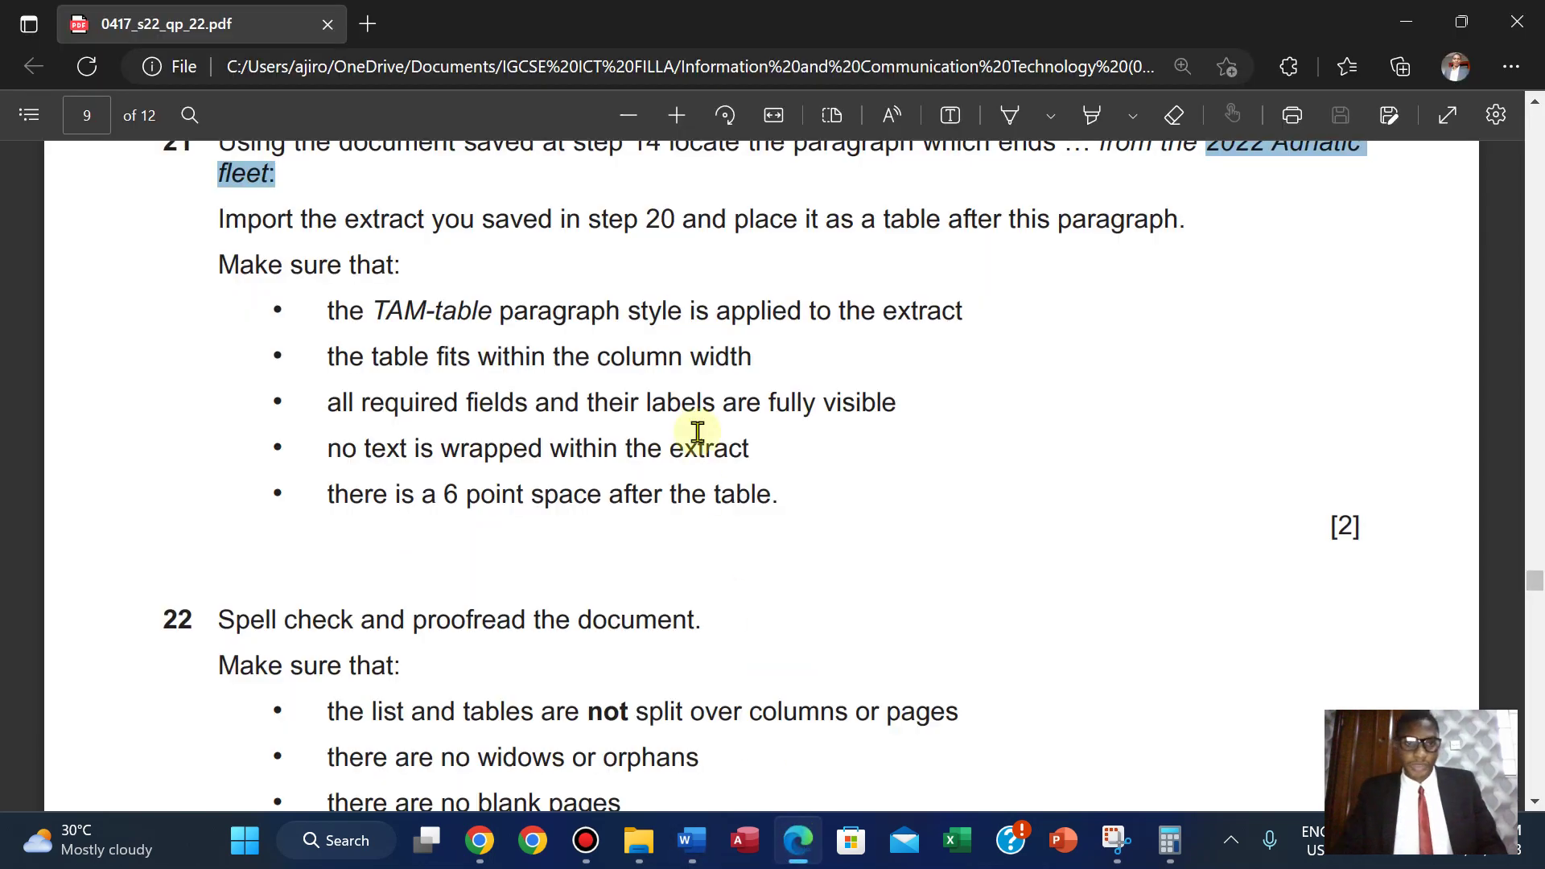
{"action": "scroll", "coordinate": [697, 432], "scroll_direction": "down", "scroll_amount": 2}
{"action": "scroll", "coordinate": [697, 432], "scroll_direction": "up", "scroll_amount": 2}
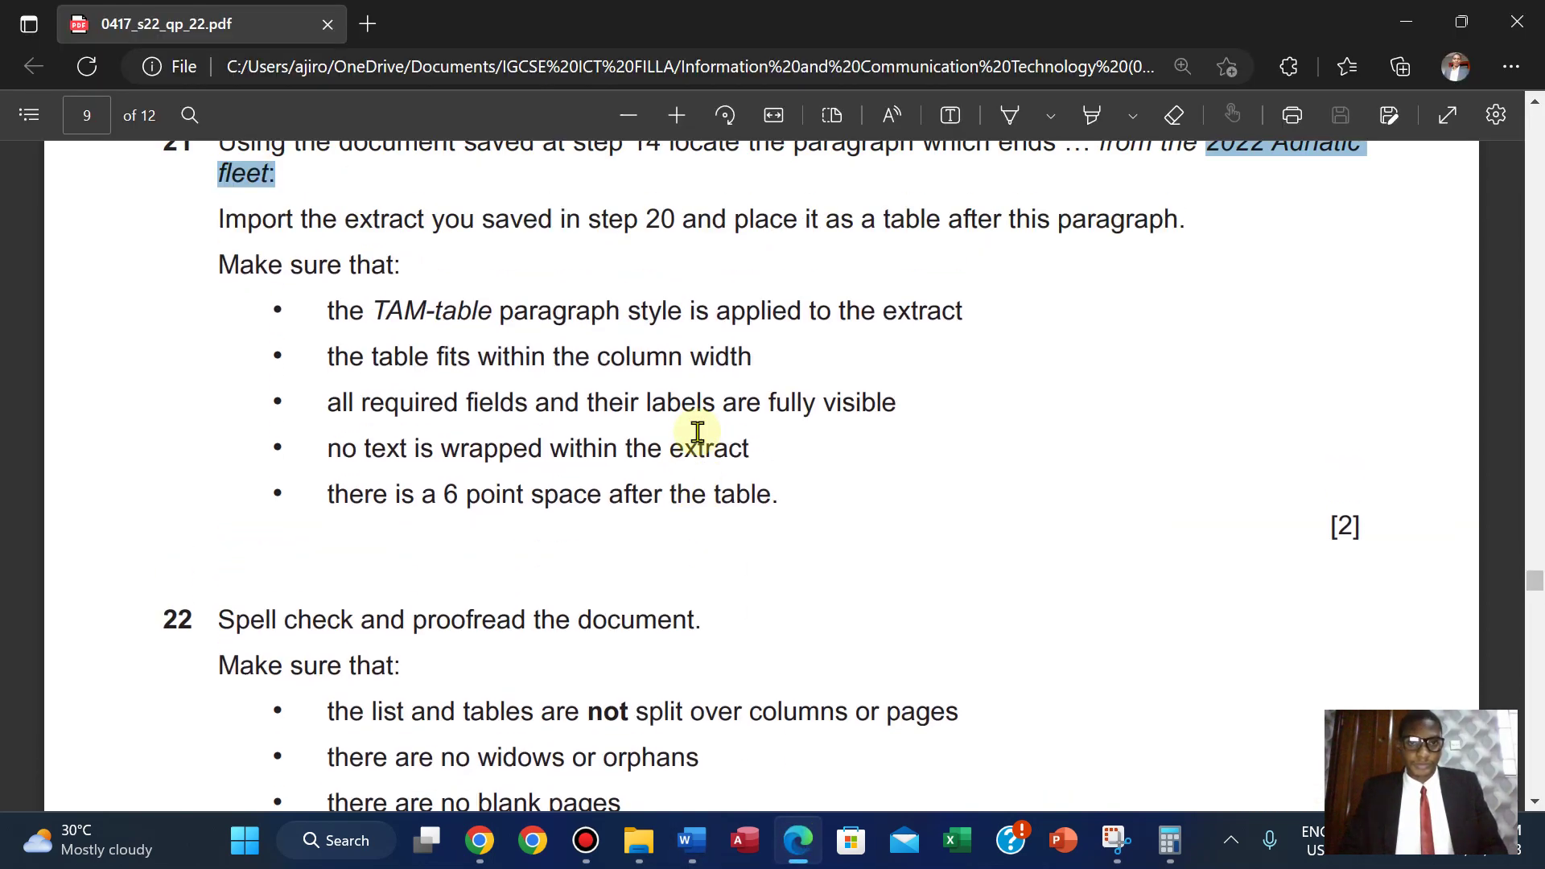
{"action": "scroll", "coordinate": [697, 432], "scroll_direction": "up", "scroll_amount": 3}
{"action": "scroll", "coordinate": [697, 433], "scroll_direction": "up", "scroll_amount": 20}
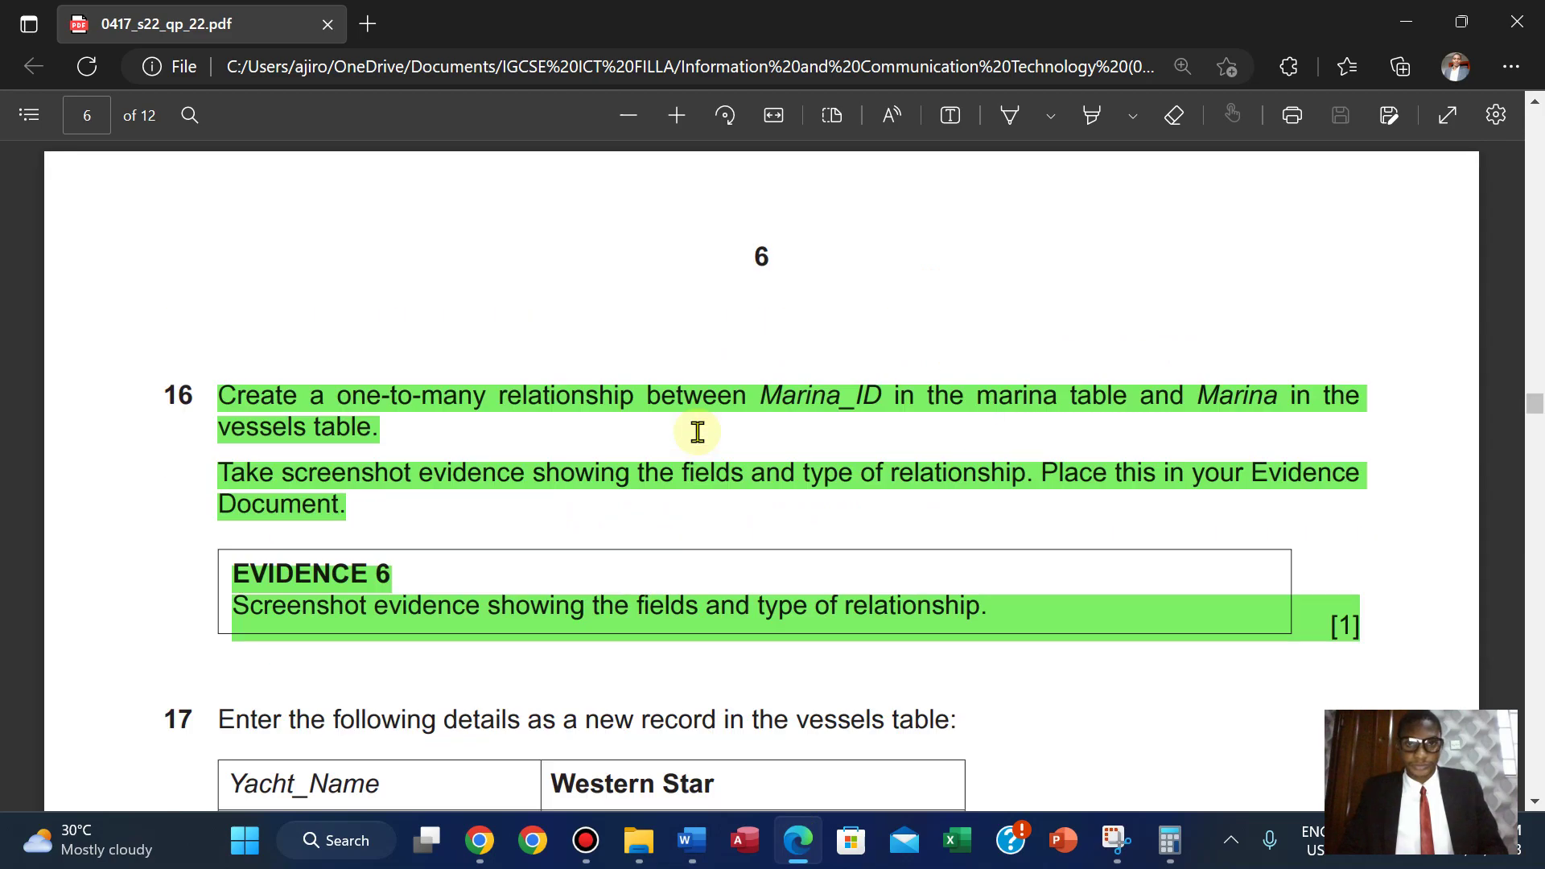
{"action": "scroll", "coordinate": [697, 432], "scroll_direction": "up", "scroll_amount": 5}
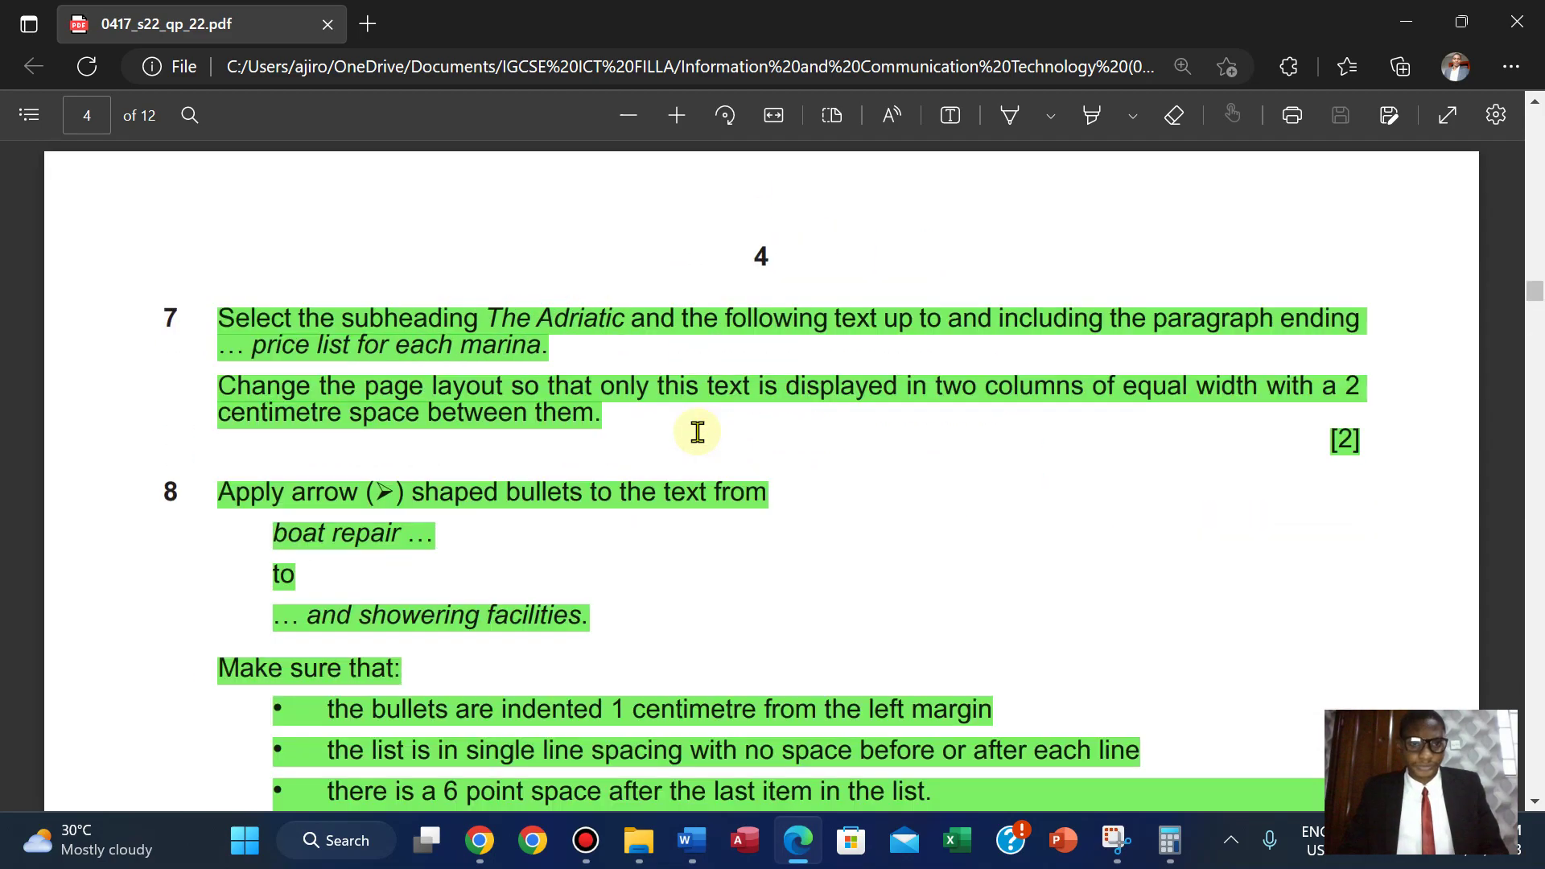
{"action": "scroll", "coordinate": [696, 432], "scroll_direction": "down", "scroll_amount": 15}
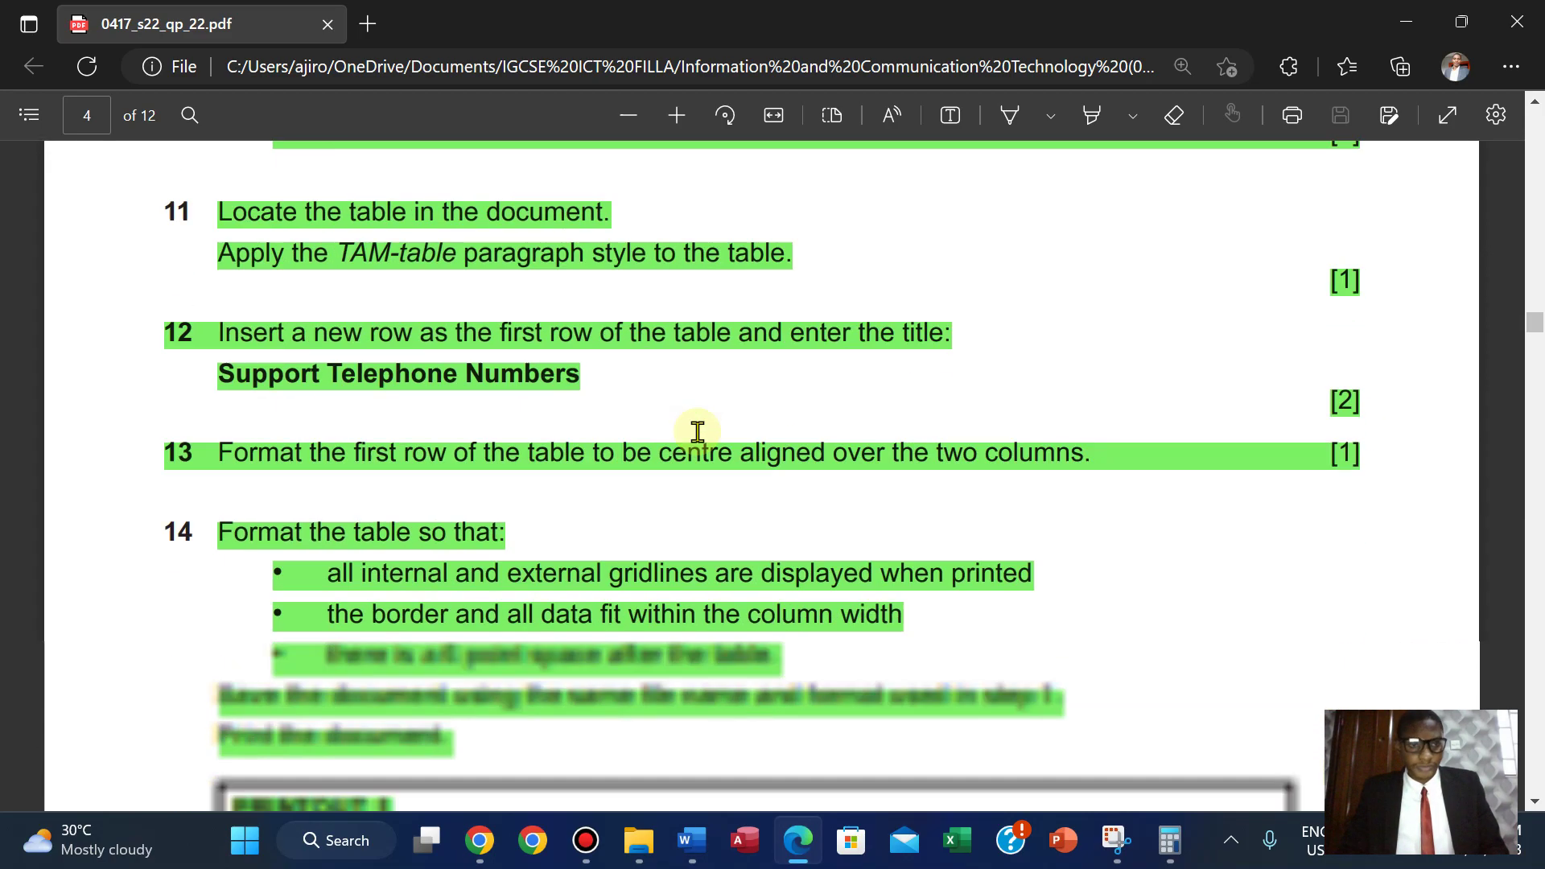
{"action": "scroll", "coordinate": [697, 432], "scroll_direction": "down", "scroll_amount": 2}
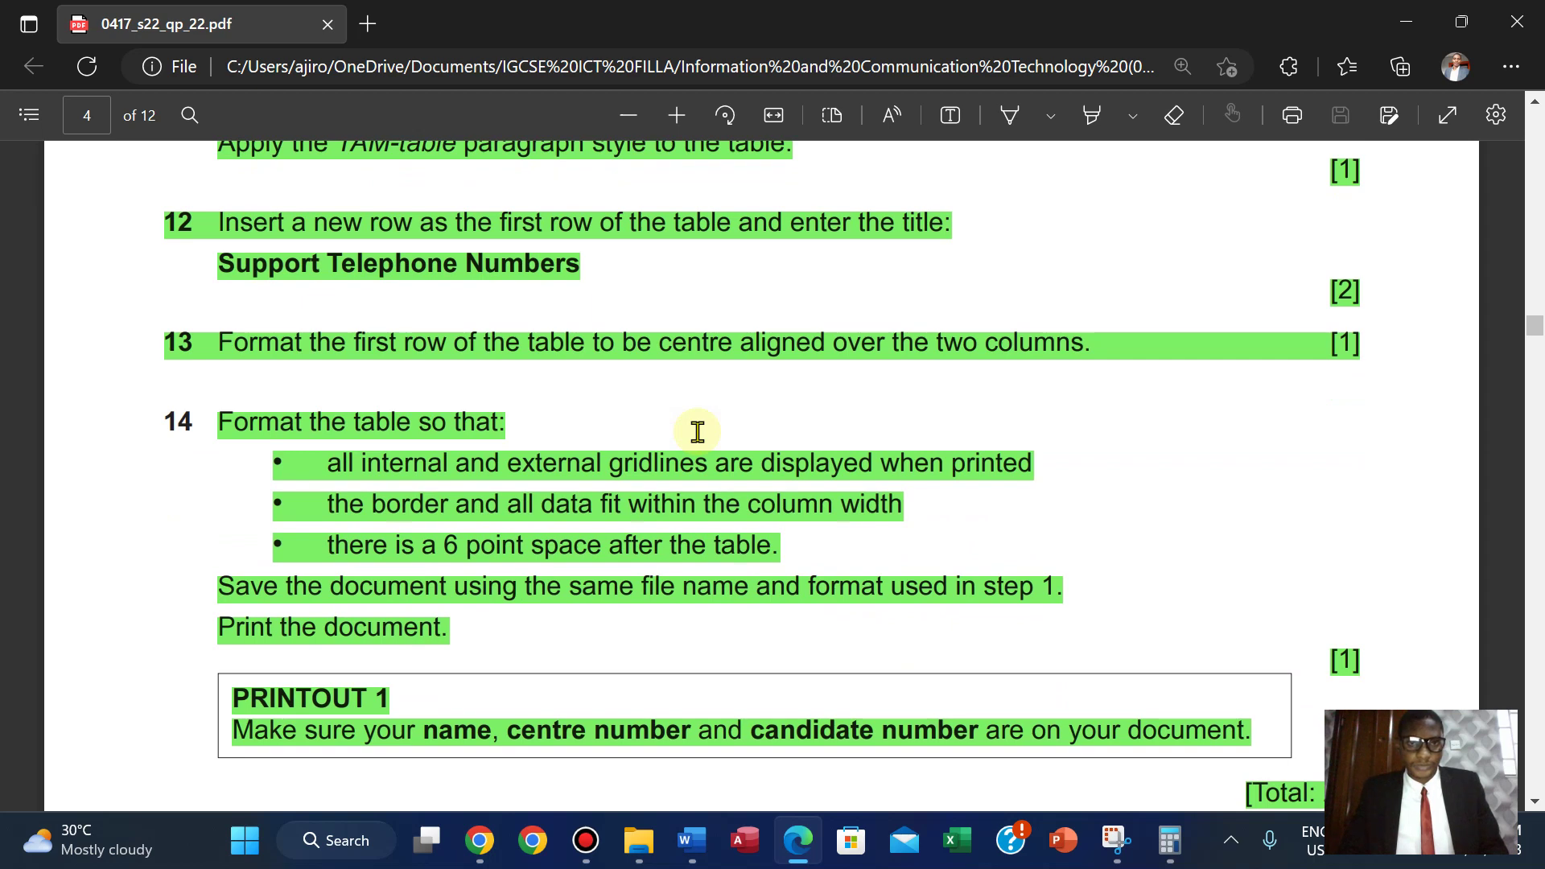
{"action": "scroll", "coordinate": [697, 432], "scroll_direction": "up", "scroll_amount": 1}
{"action": "scroll", "coordinate": [696, 432], "scroll_direction": "up", "scroll_amount": 1}
{"action": "scroll", "coordinate": [697, 432], "scroll_direction": "down", "scroll_amount": 4}
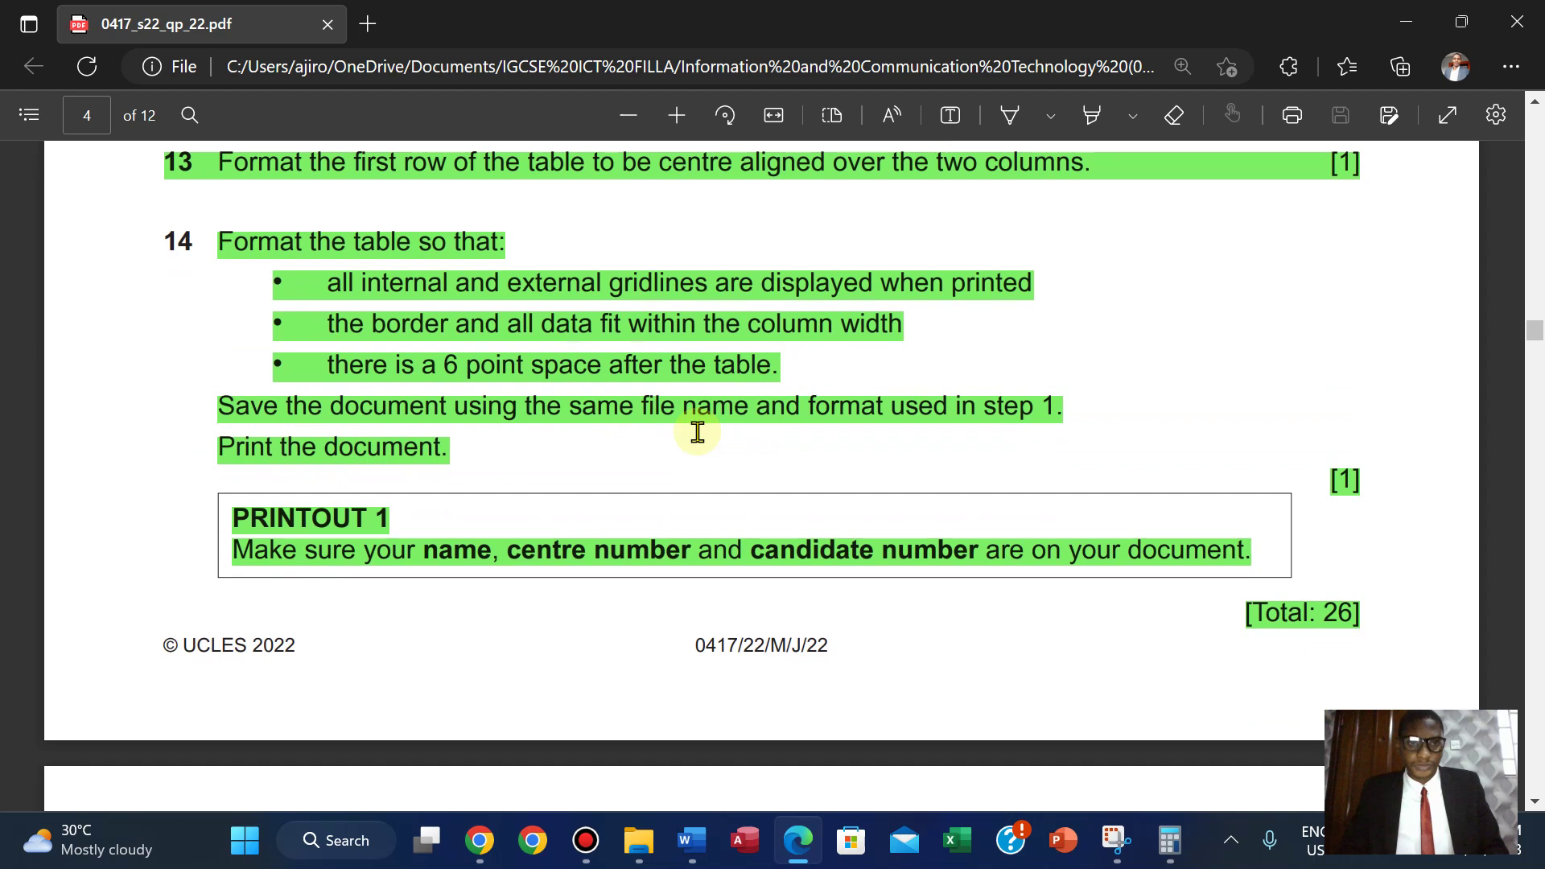
{"action": "scroll", "coordinate": [697, 432], "scroll_direction": "up", "scroll_amount": 3}
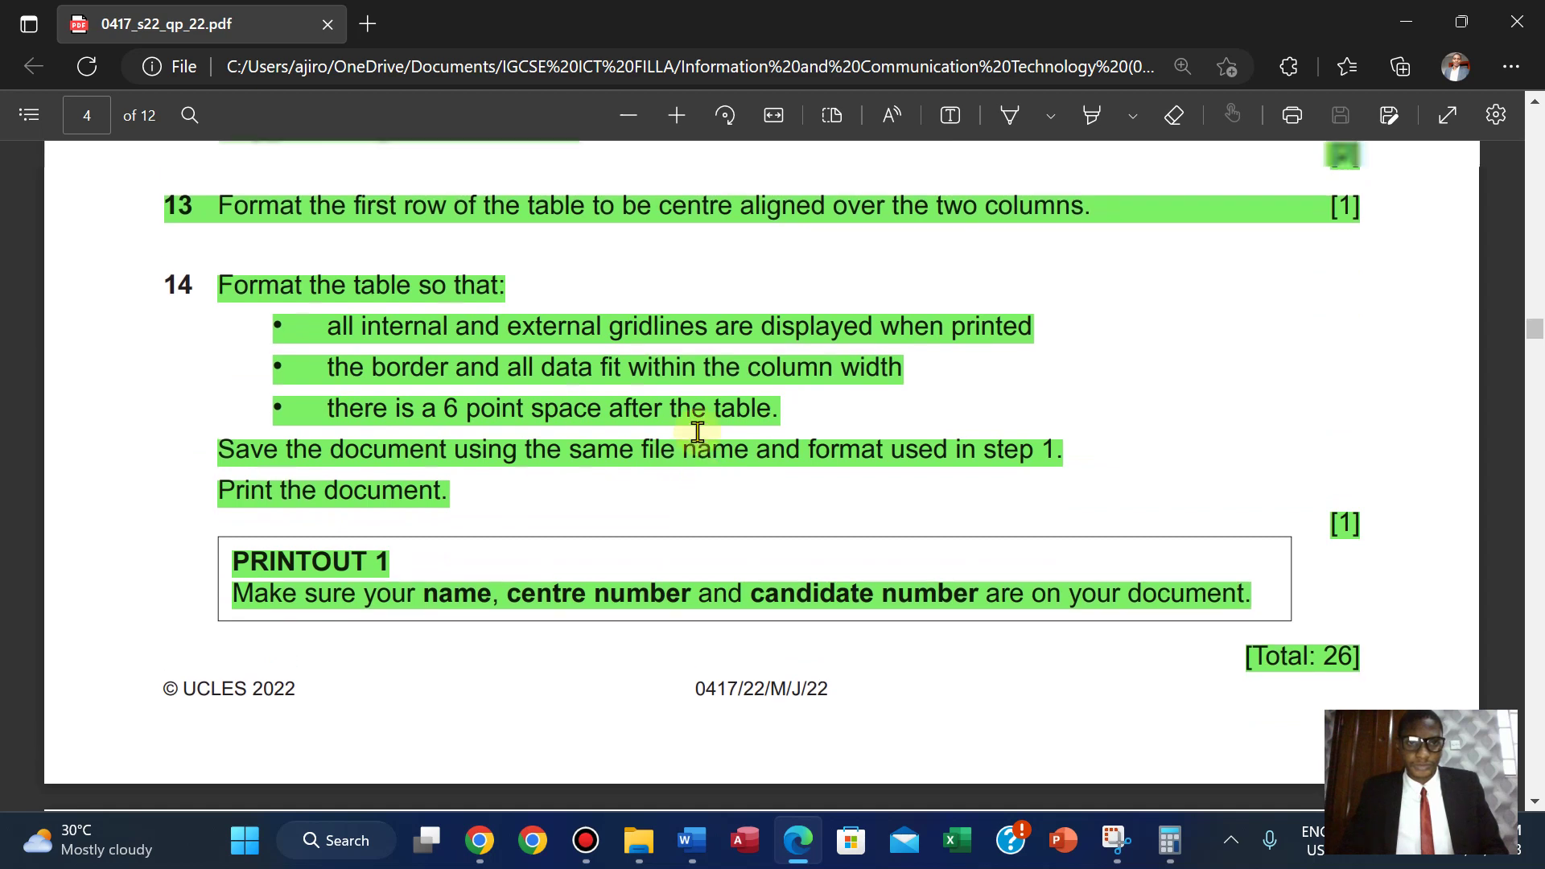
{"action": "scroll", "coordinate": [697, 432], "scroll_direction": "up", "scroll_amount": 2}
{"action": "scroll", "coordinate": [697, 433], "scroll_direction": "down", "scroll_amount": 2}
{"action": "scroll", "coordinate": [697, 432], "scroll_direction": "down", "scroll_amount": 2}
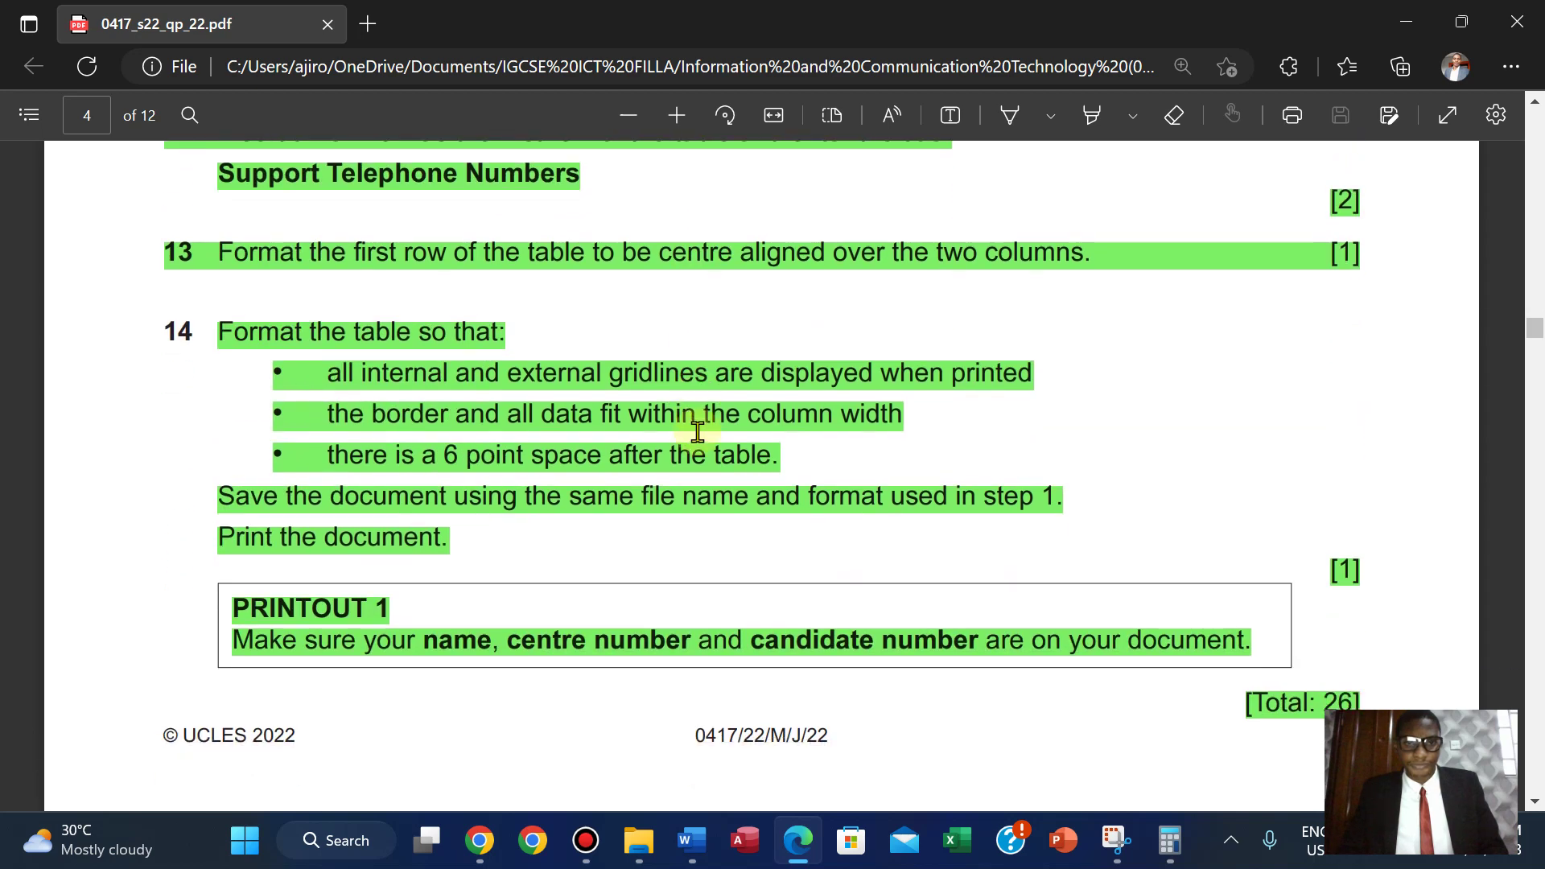
{"action": "scroll", "coordinate": [697, 433], "scroll_direction": "up", "scroll_amount": 1}
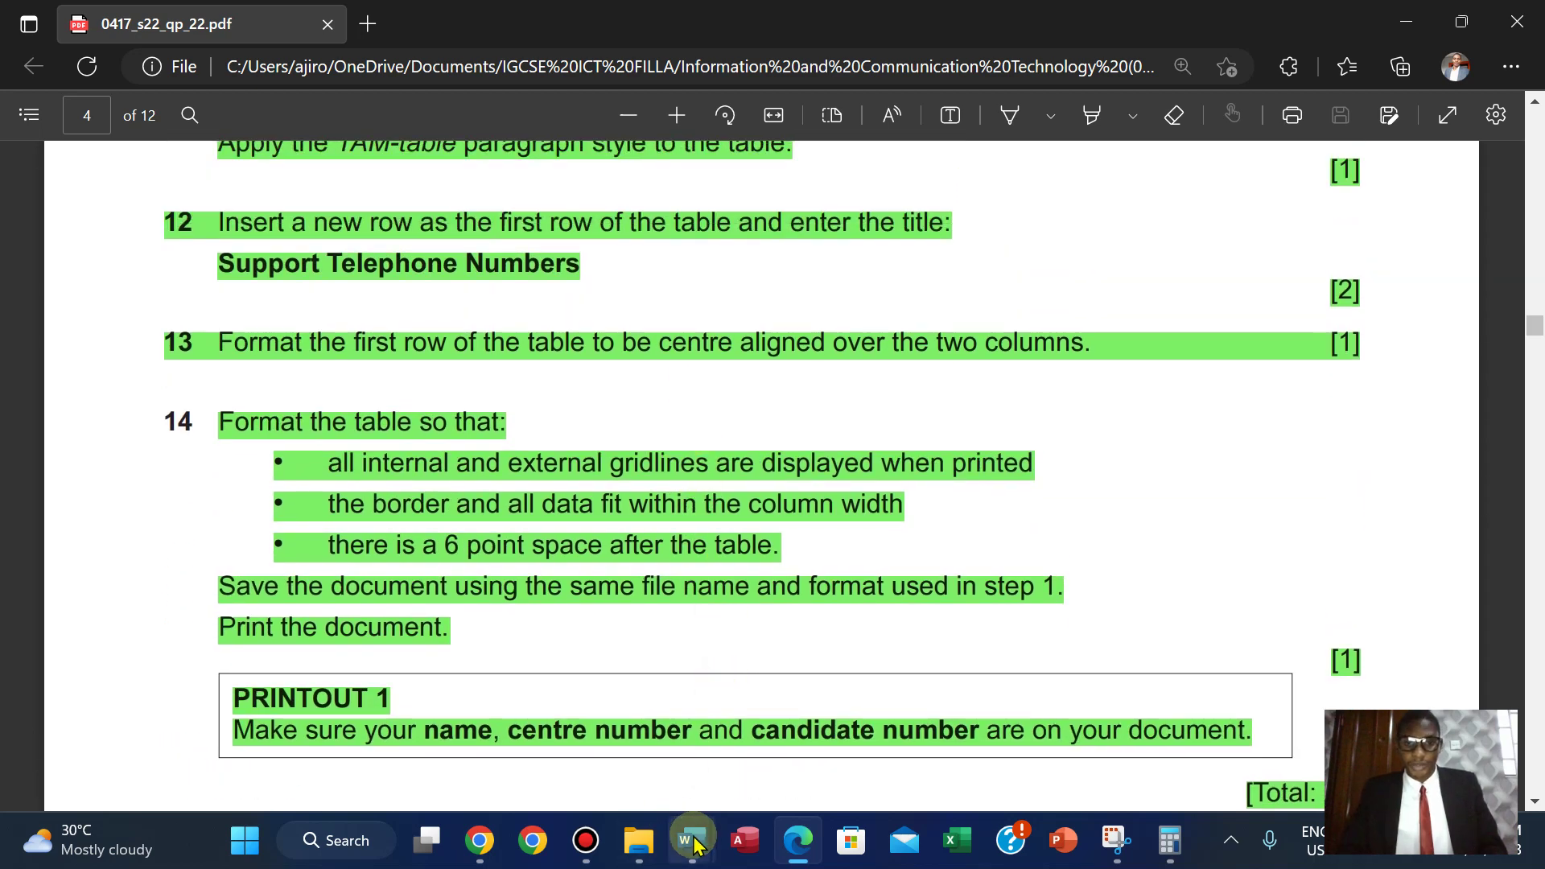
{"action": "mouse_move", "coordinate": [697, 845]}
{"action": "left_click", "coordinate": [686, 704]}
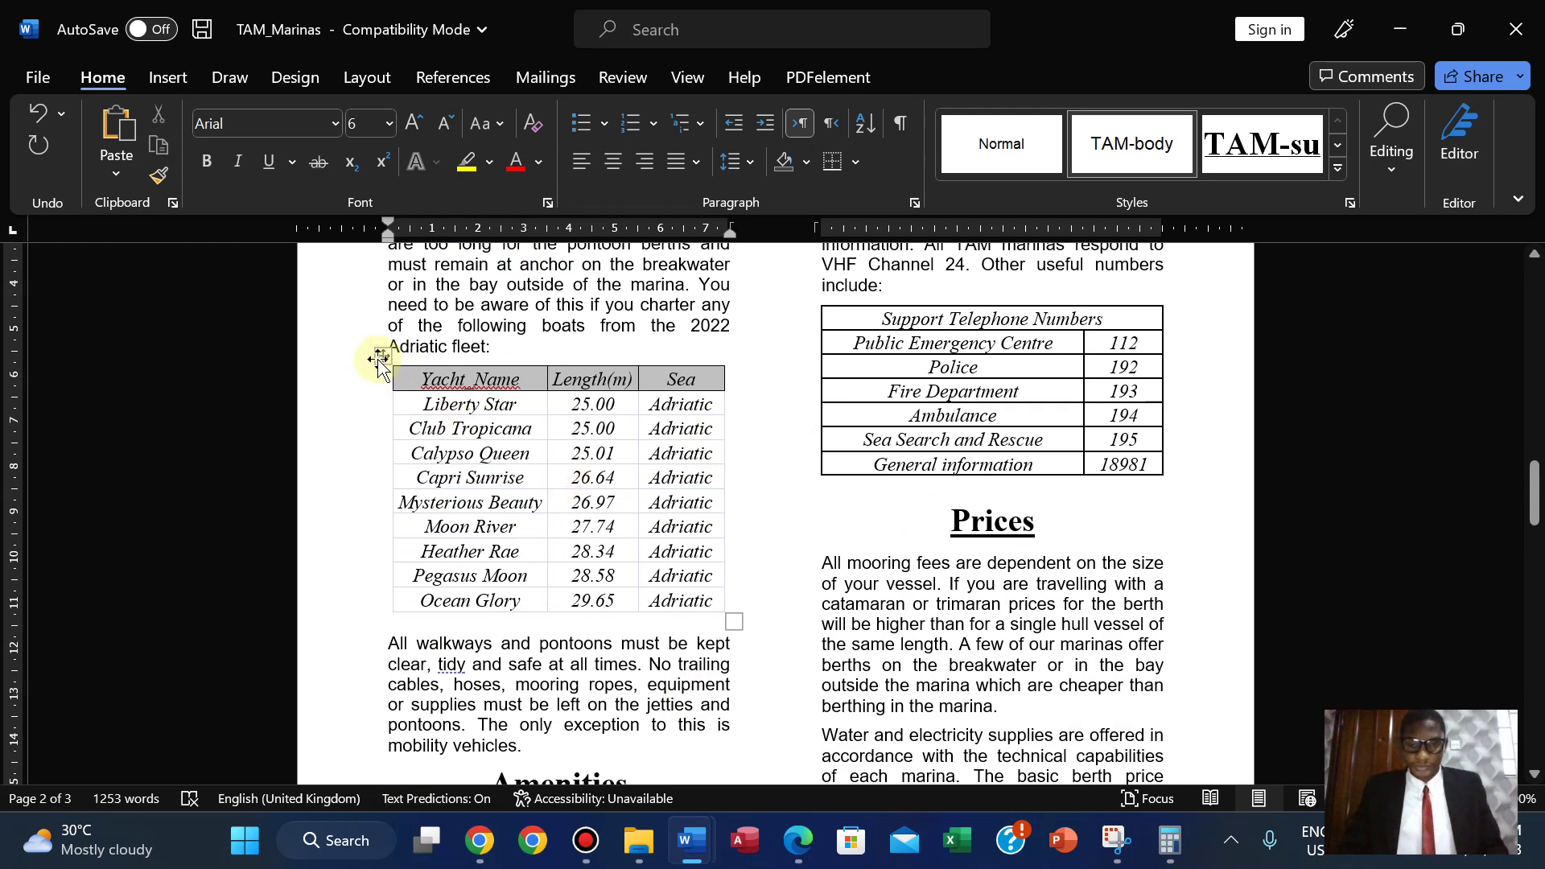
Step: Check the yacht table's gridlines in the print preview and apply all borders to the whole table
{"action": "key", "text": "ctrl+p"}
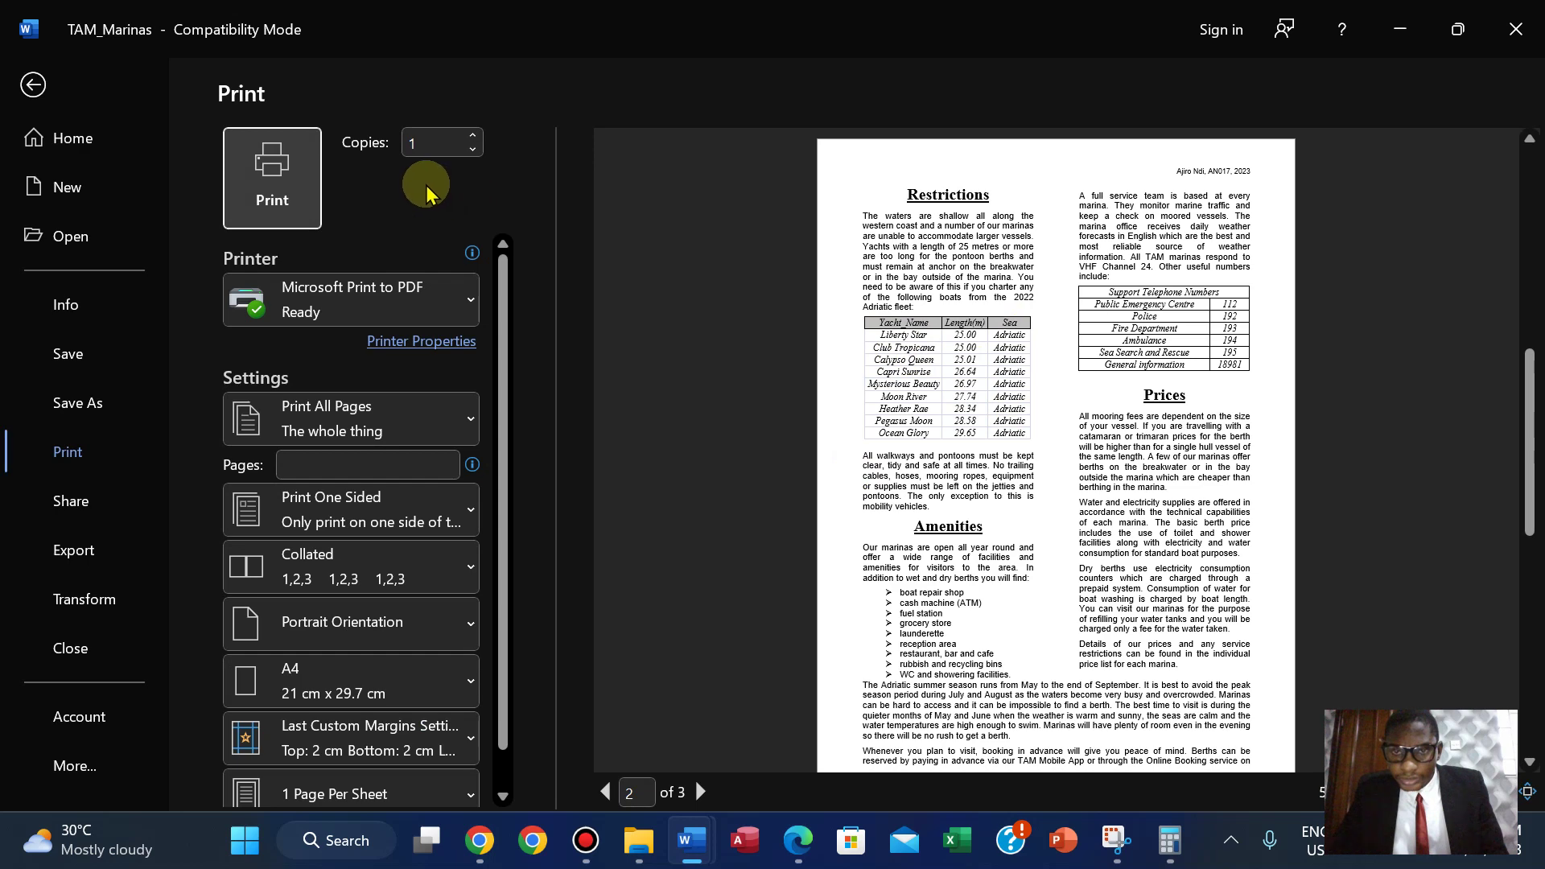
{"action": "left_click", "coordinate": [35, 85]}
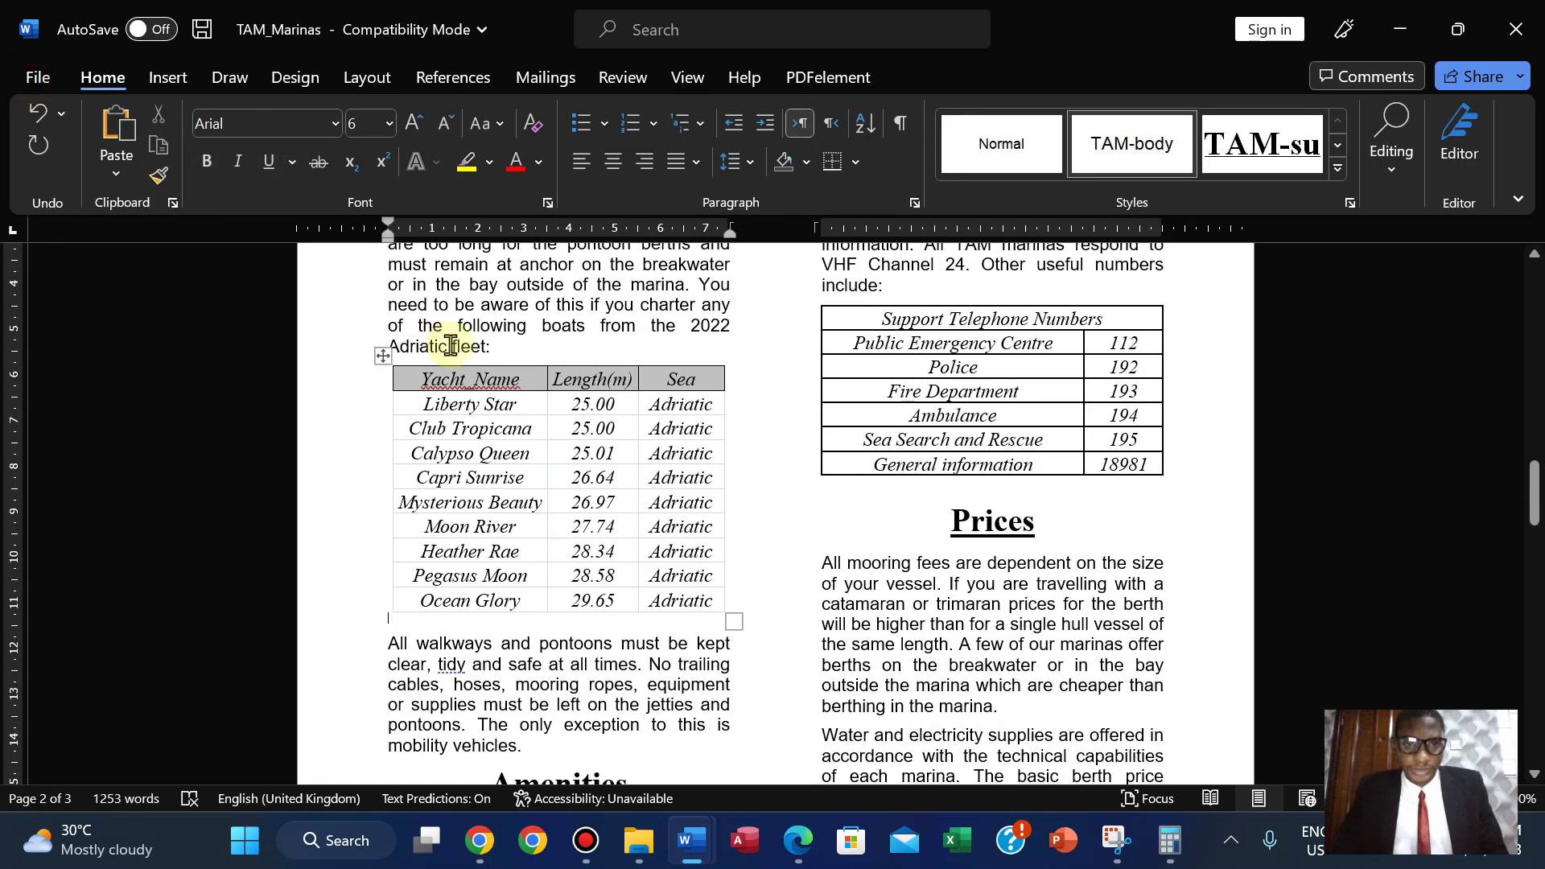
{"action": "left_click", "coordinate": [377, 354]}
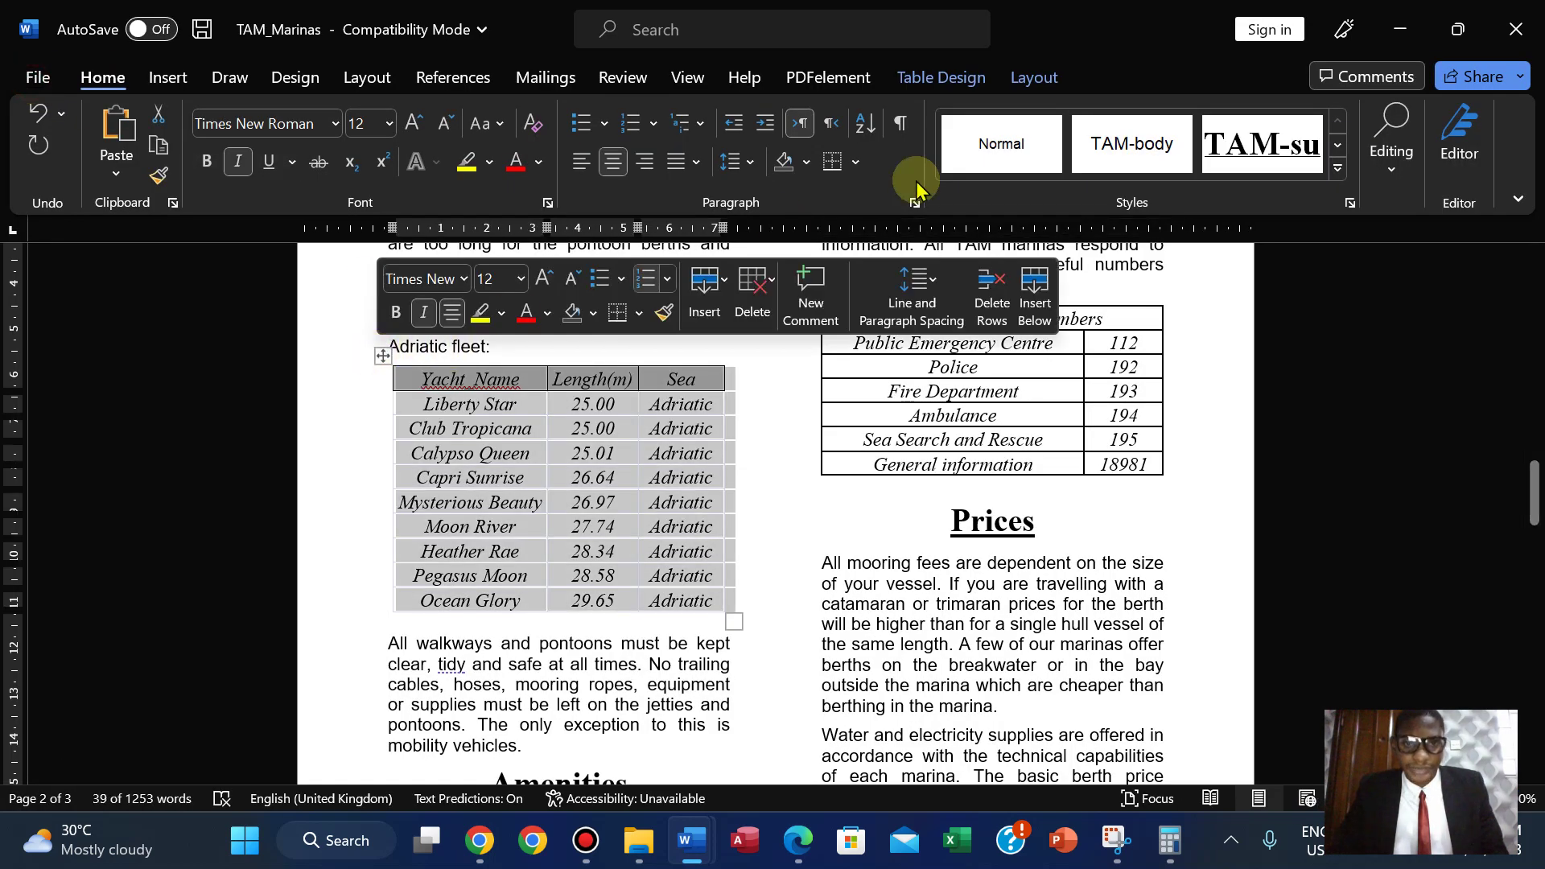
{"action": "left_click", "coordinate": [1030, 77]}
{"action": "left_click", "coordinate": [939, 79]}
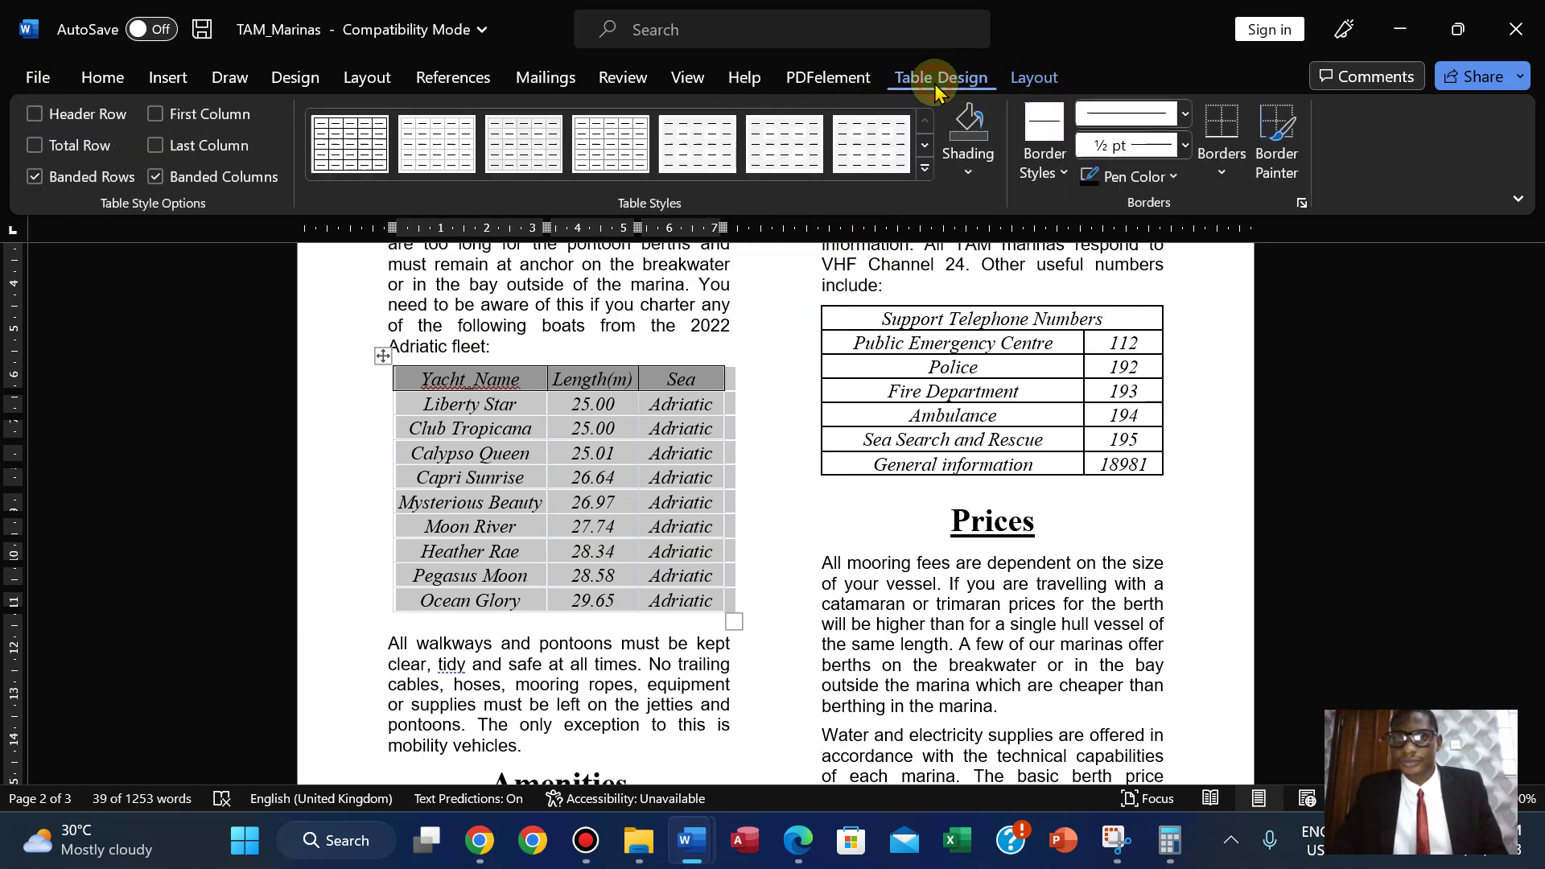
{"action": "left_click", "coordinate": [1221, 178]}
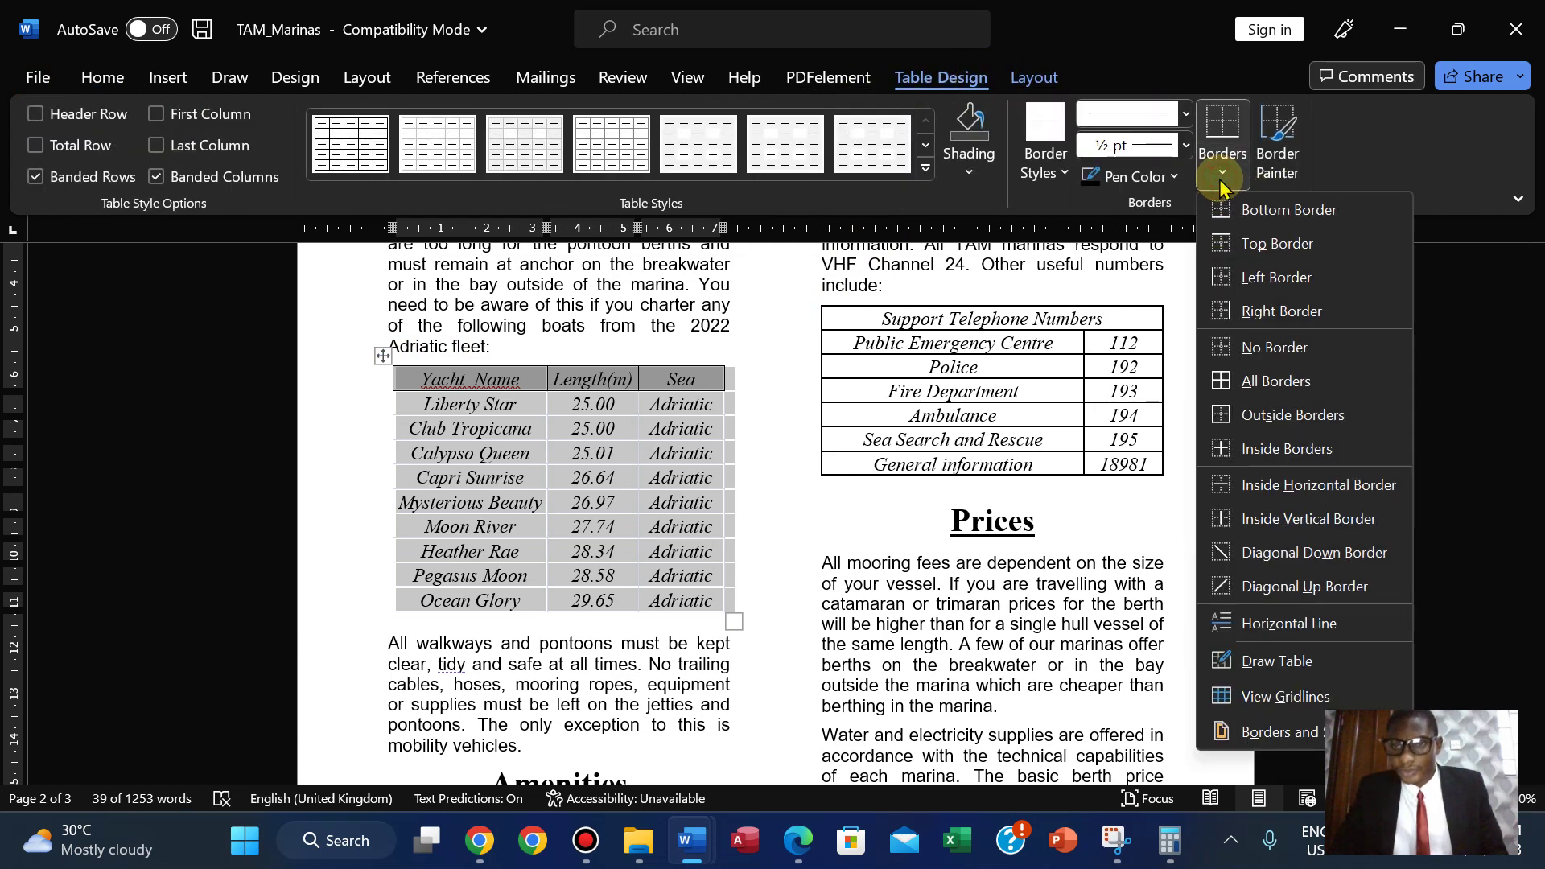
{"action": "left_click", "coordinate": [1262, 384]}
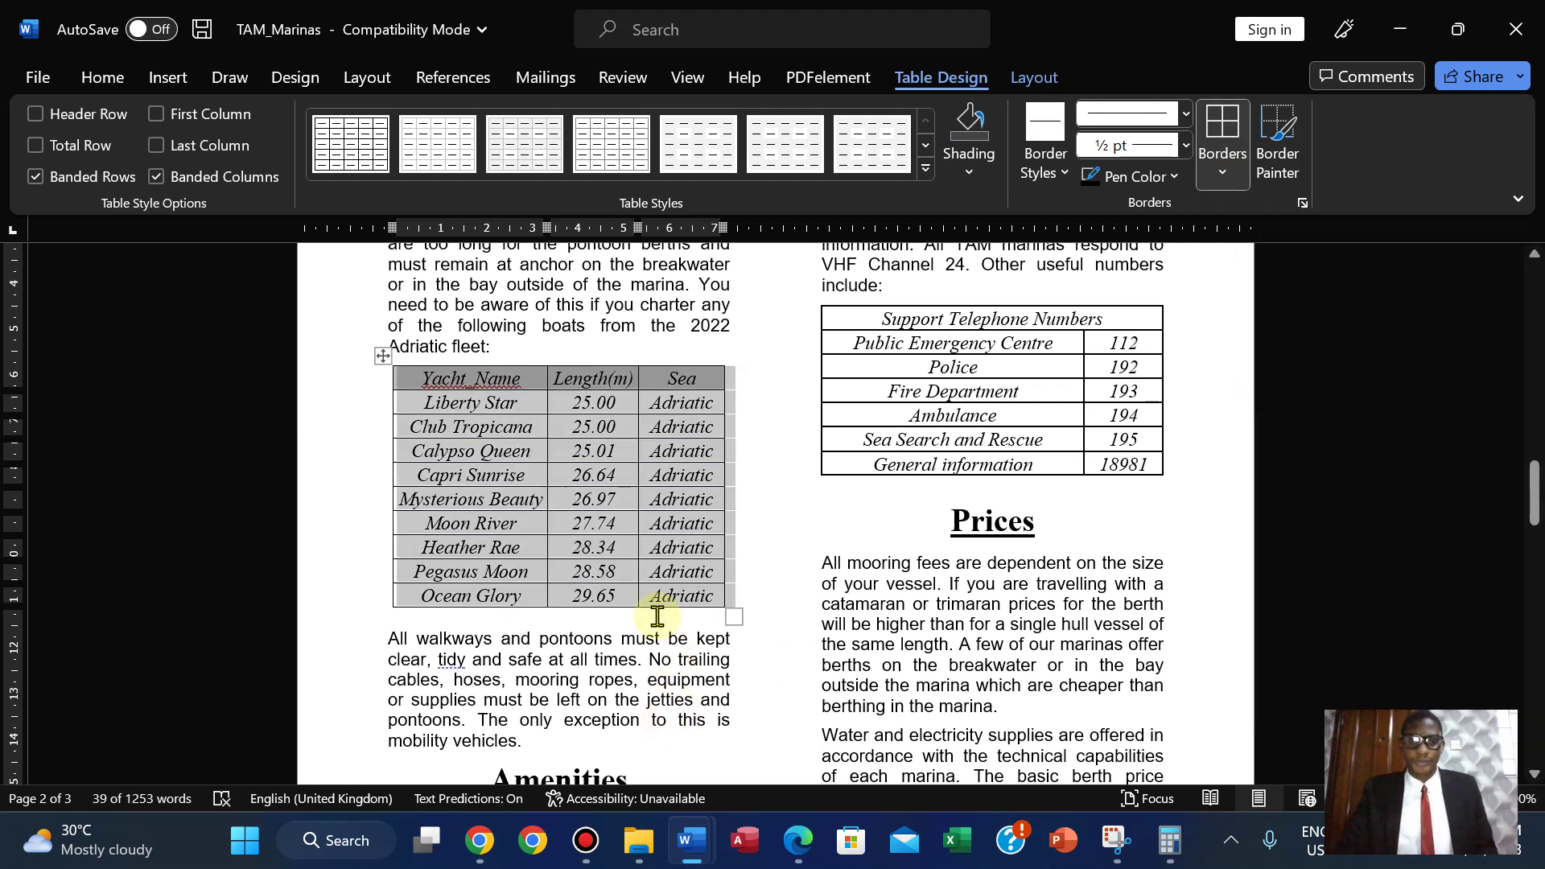
{"action": "left_click", "coordinate": [610, 640]}
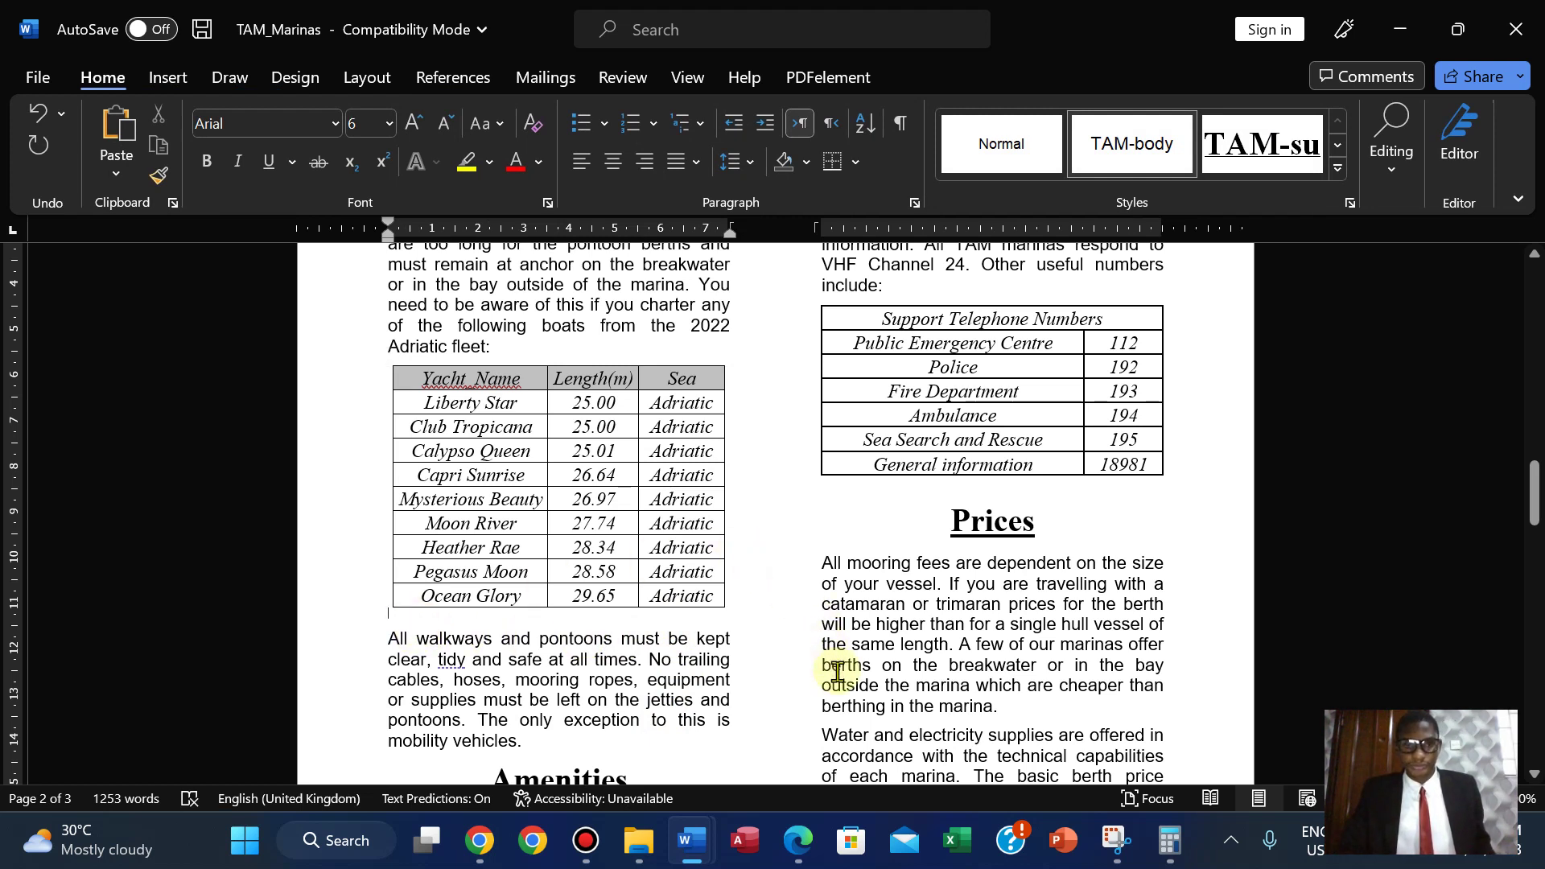
Step: Return to the 0417_s22_qp_22 question paper and highlight all of question 21 in green, including its mark
{"action": "left_click", "coordinate": [797, 841]}
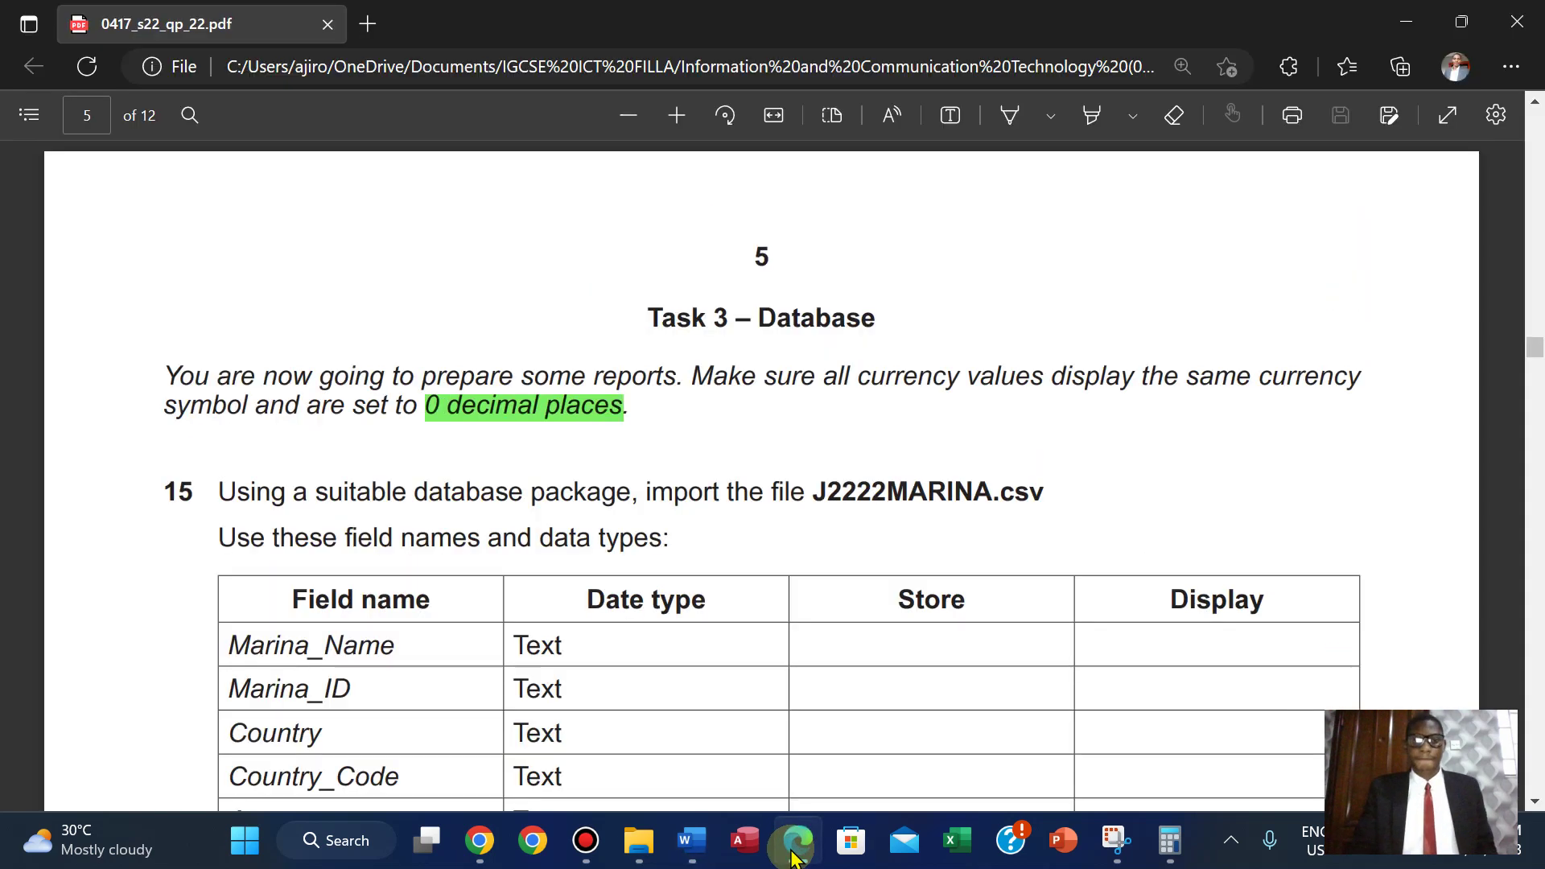
{"action": "key", "text": "Right"}
{"action": "key", "text": "Right"}
{"action": "key", "text": "Down"}
{"action": "key", "text": "Down"}
{"action": "key", "text": "Down"}
{"action": "key", "text": "Down"}
{"action": "key", "text": "Down"}
{"action": "key", "text": "Down"}
{"action": "key", "text": "Down"}
{"action": "key", "text": "Down"}
{"action": "key", "text": "Down"}
{"action": "key", "text": "Down"}
{"action": "key", "text": "Down"}
{"action": "key", "text": "Down"}
{"action": "key", "text": "Down"}
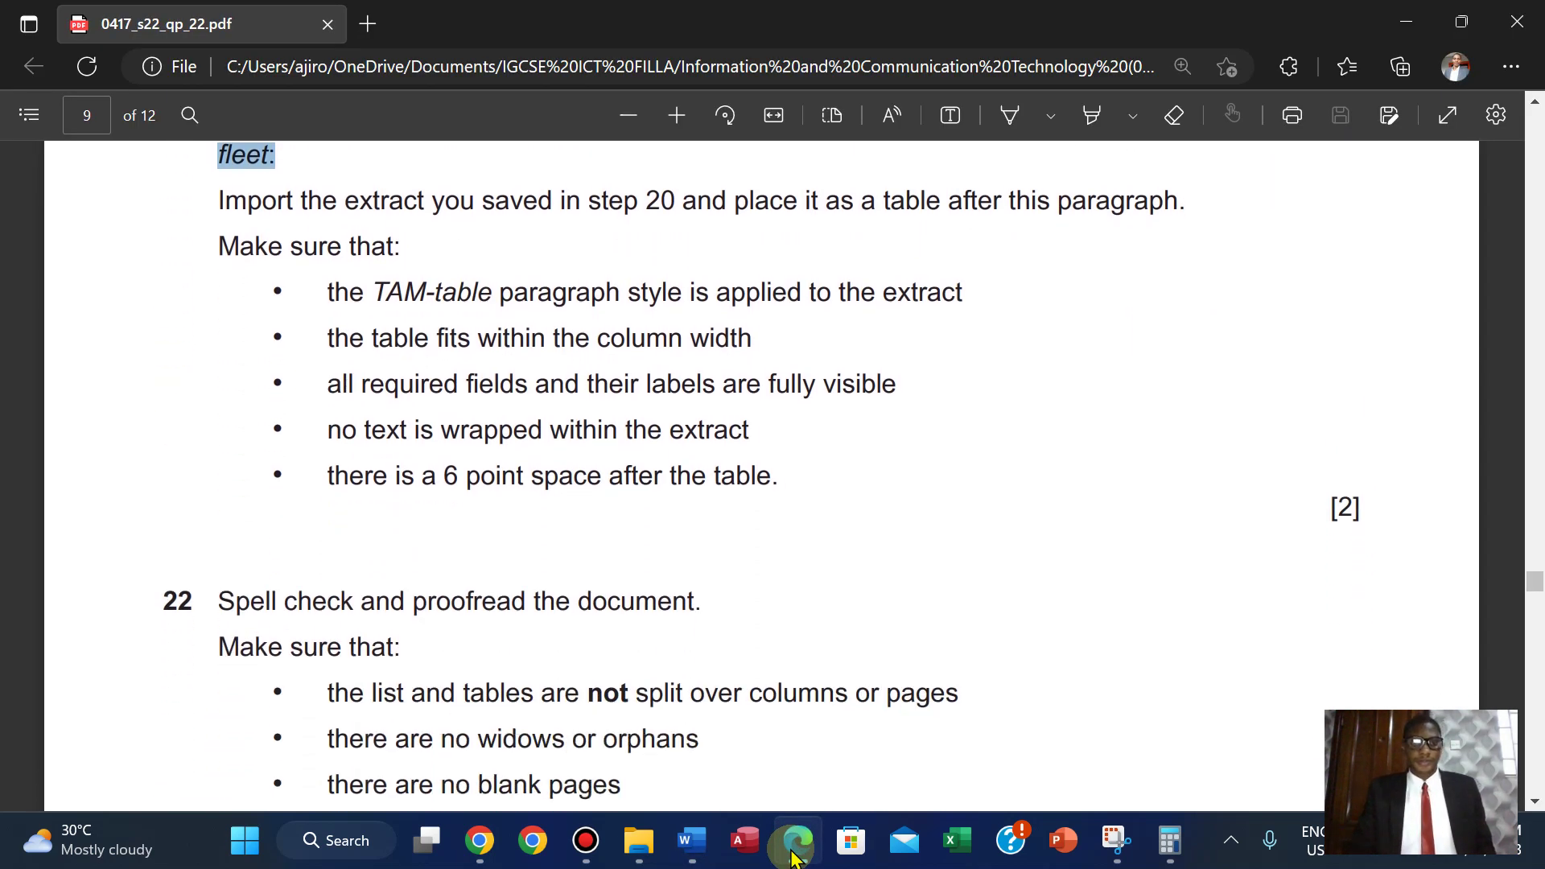
{"action": "key", "text": "Up"}
{"action": "key", "text": "Up"}
{"action": "key", "text": "Up"}
{"action": "key", "text": "Up"}
{"action": "key", "text": "Up"}
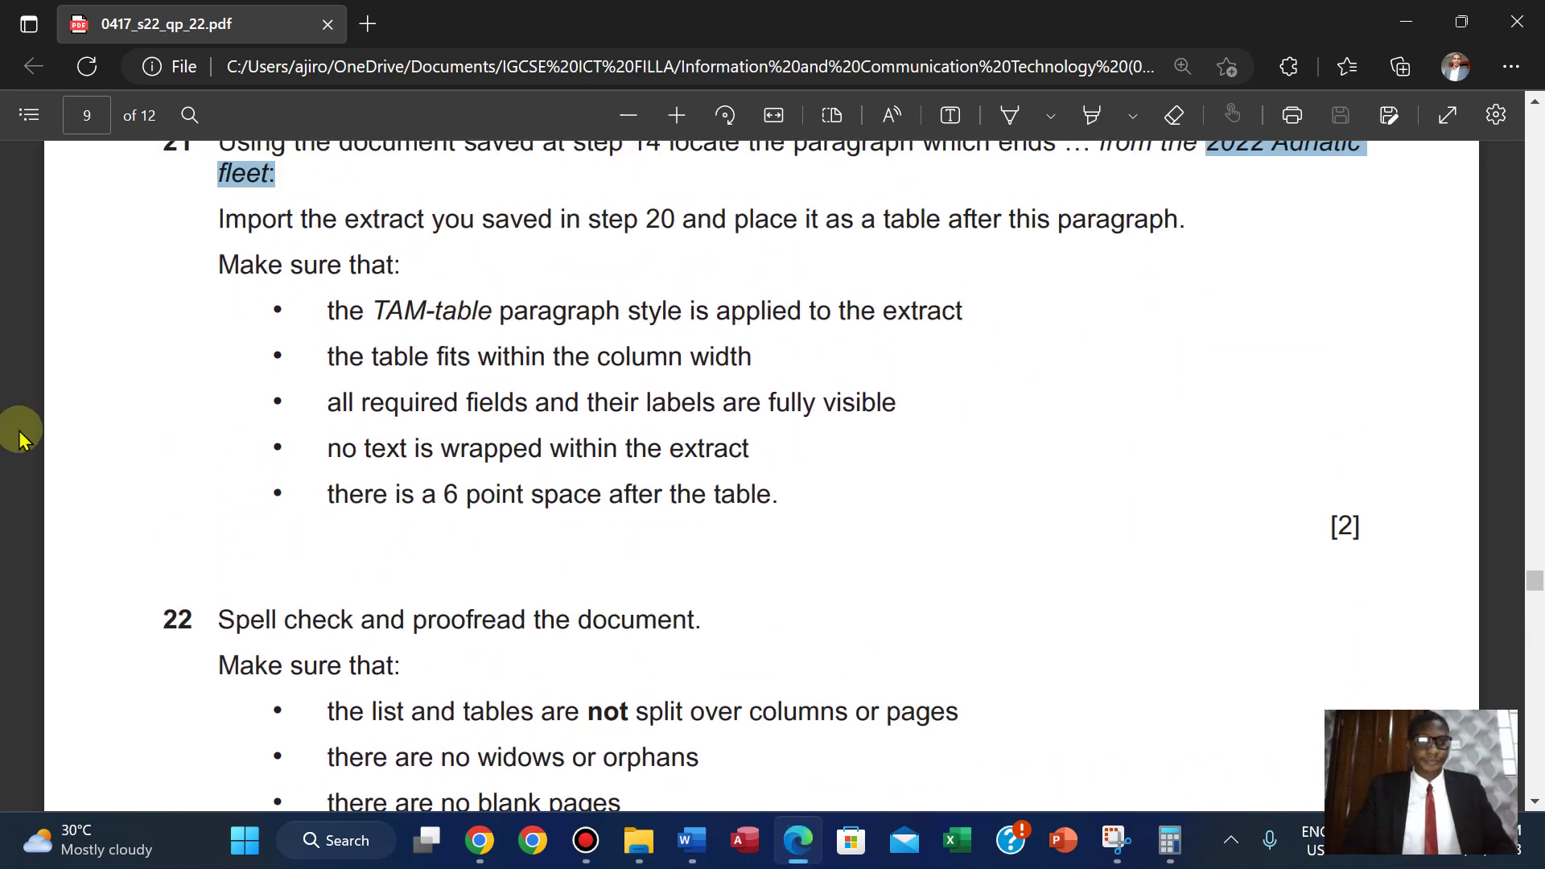
{"action": "scroll", "coordinate": [383, 348], "scroll_direction": "up", "scroll_amount": 1}
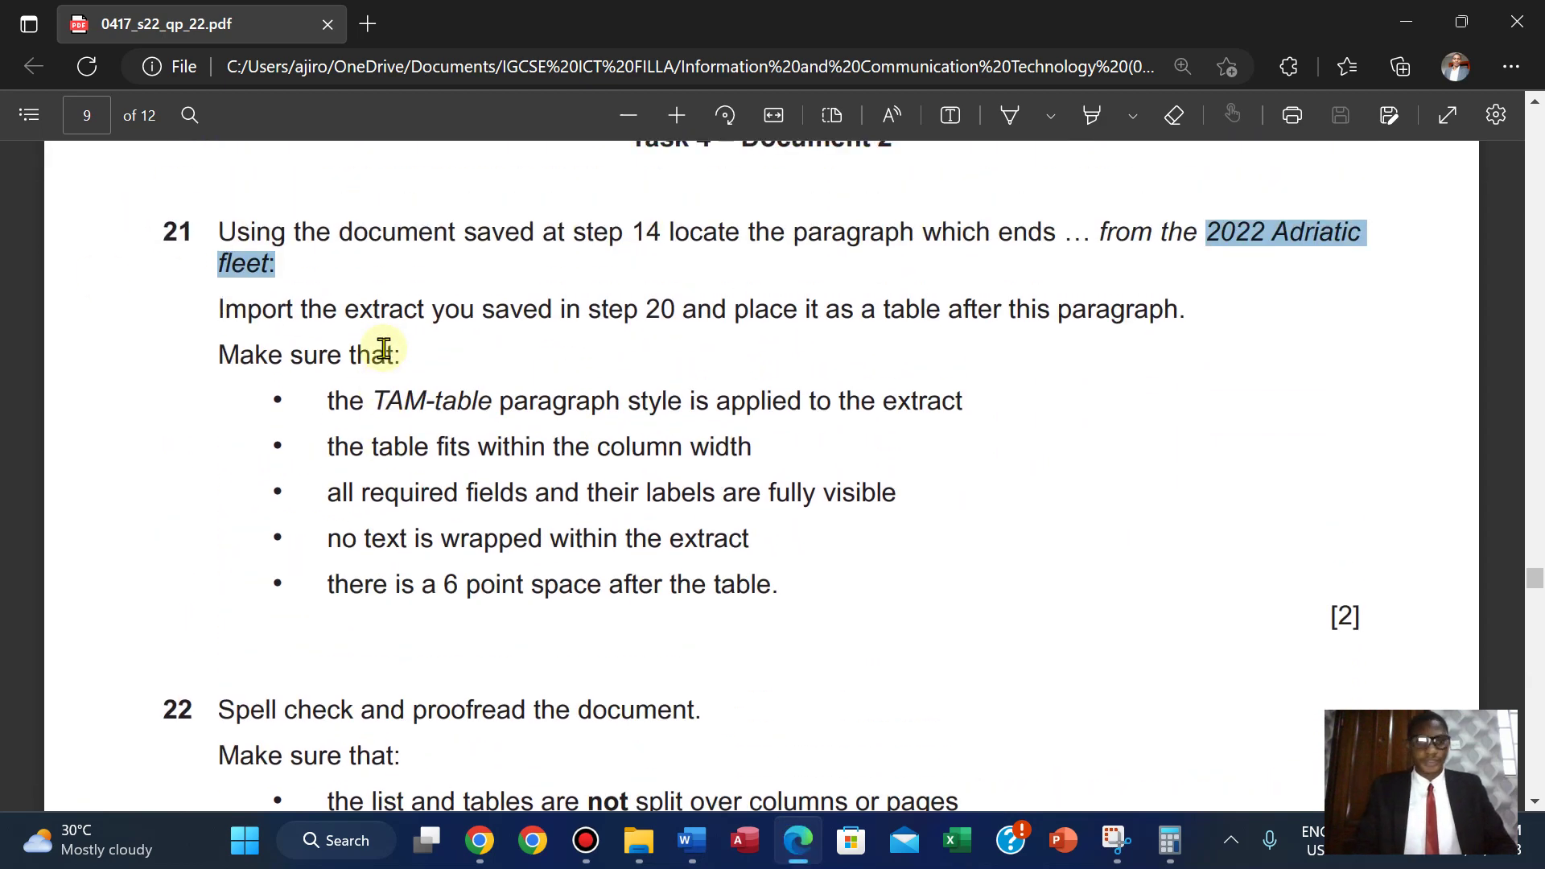
{"action": "left_click_drag", "start_coordinate": [217, 231], "coordinate": [1271, 602]}
{"action": "left_click_drag", "start_coordinate": [1360, 618], "coordinate": [1363, 618]}
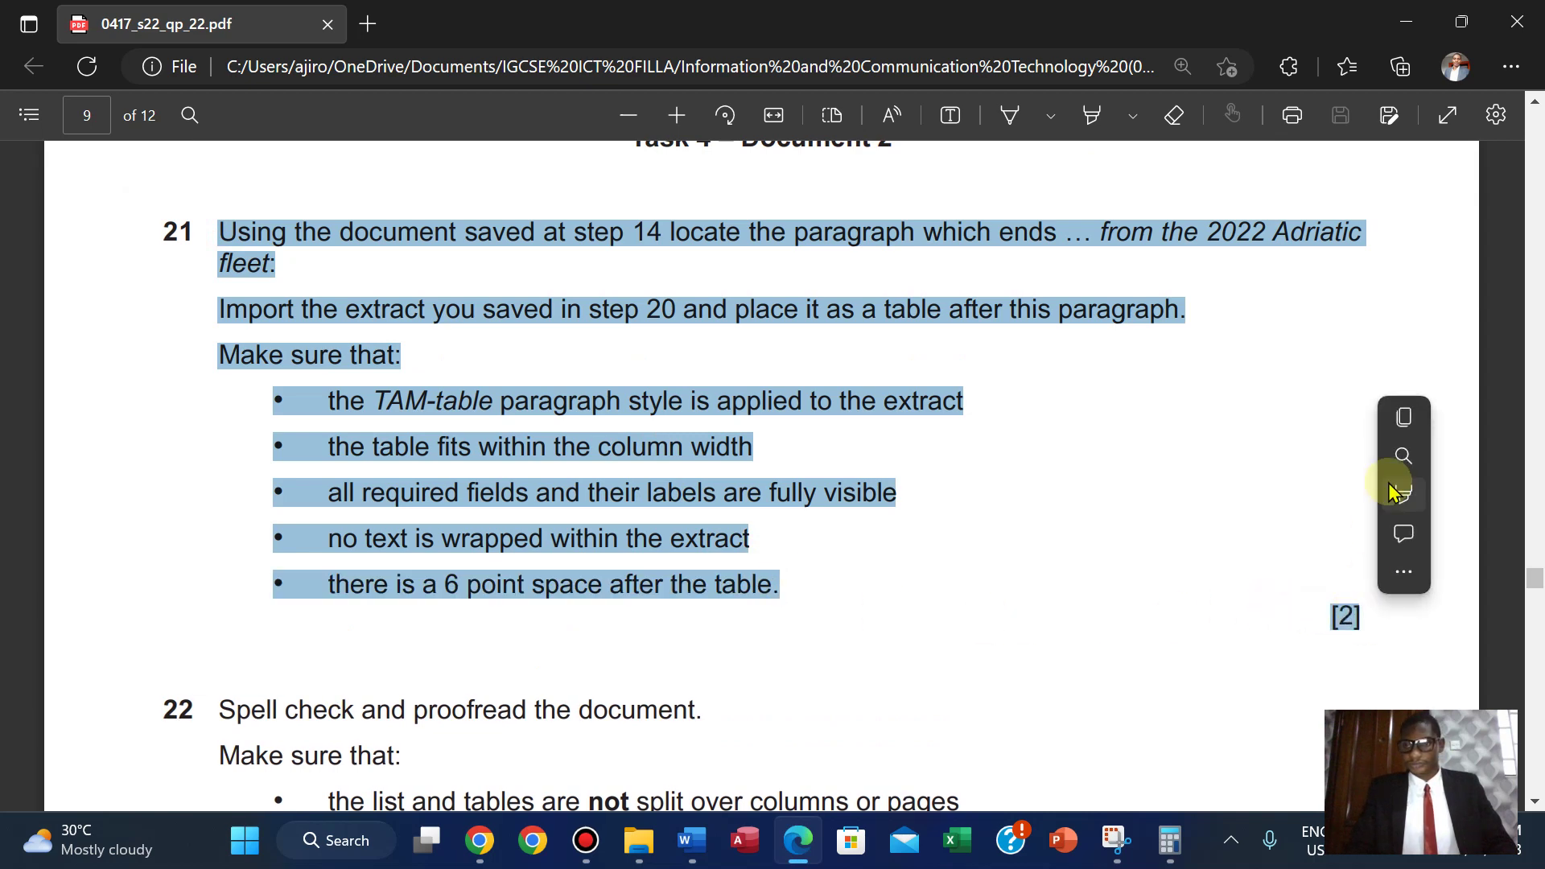
{"action": "mouse_move", "coordinate": [1390, 493]}
{"action": "left_click", "coordinate": [1215, 534]}
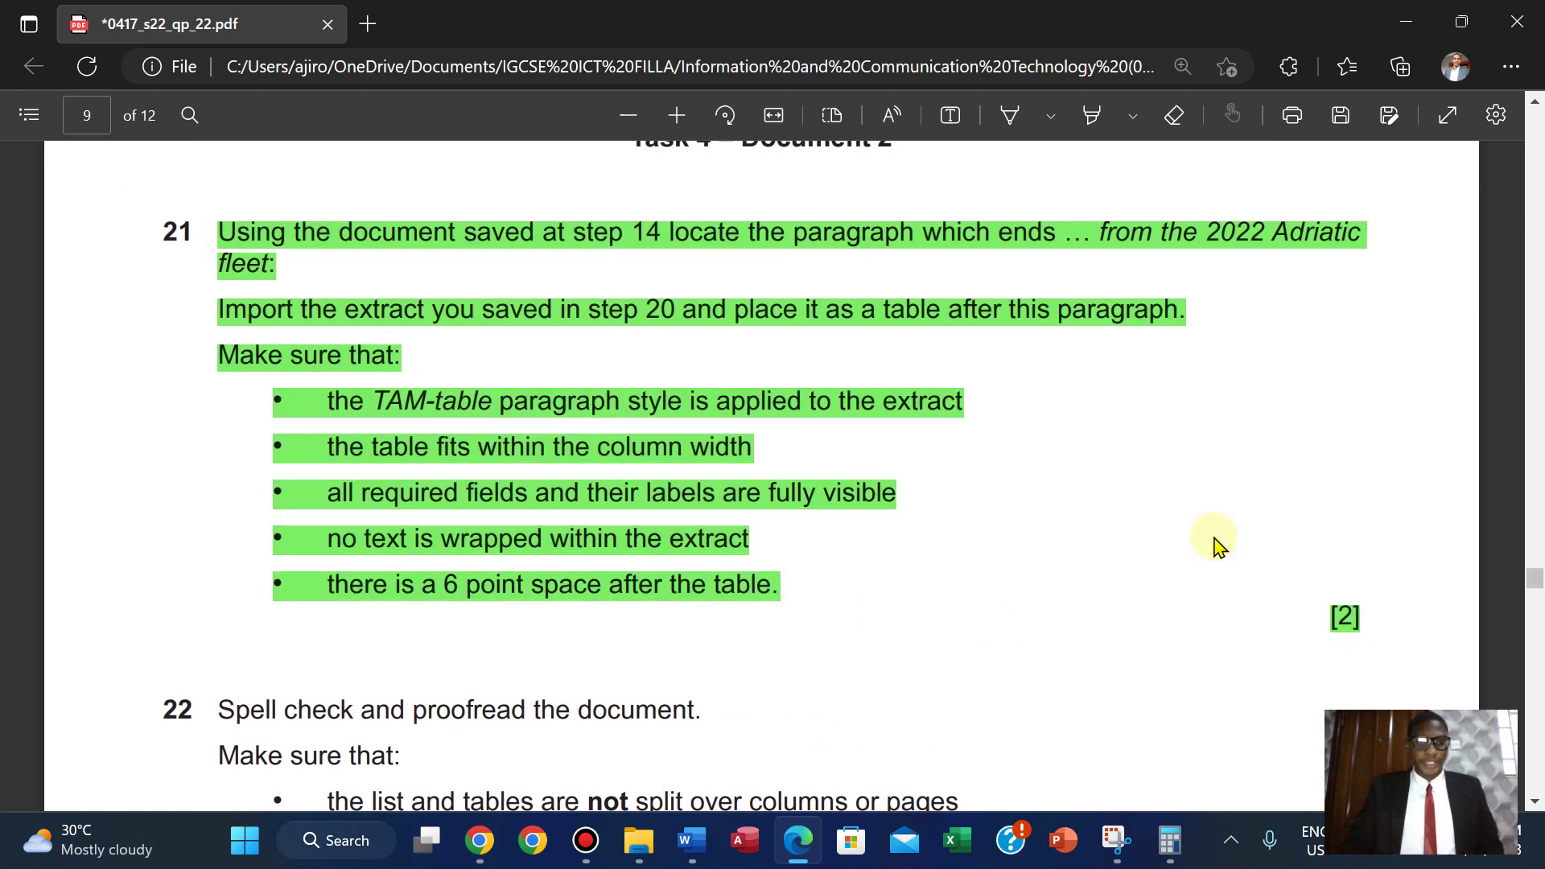
Step: Read question 22's requirements on spell checking, split tables, widows, blank pages and spacing, and return to the TAM_Marinas document
{"action": "mouse_move", "coordinate": [690, 840]}
{"action": "left_click", "coordinate": [751, 721]}
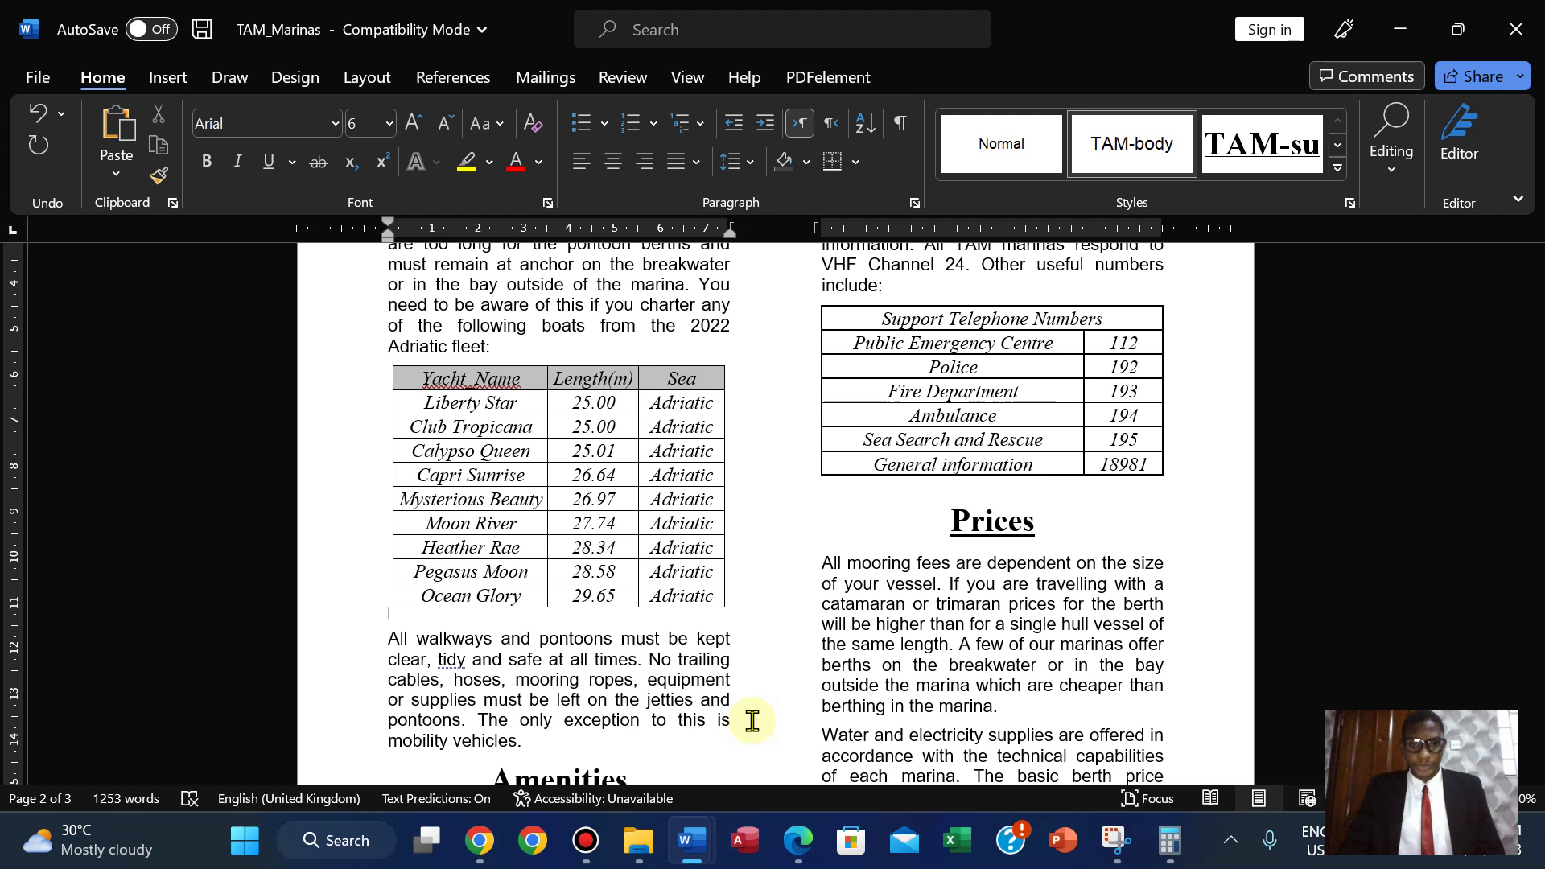
{"action": "left_click", "coordinate": [794, 843]}
{"action": "key", "text": "Down"}
{"action": "key", "text": "Down"}
{"action": "key", "text": "Down"}
{"action": "key", "text": "Down"}
{"action": "key", "text": "Down"}
{"action": "key", "text": "Down"}
{"action": "key", "text": "Up"}
{"action": "key", "text": "Up"}
{"action": "key", "text": "Up"}
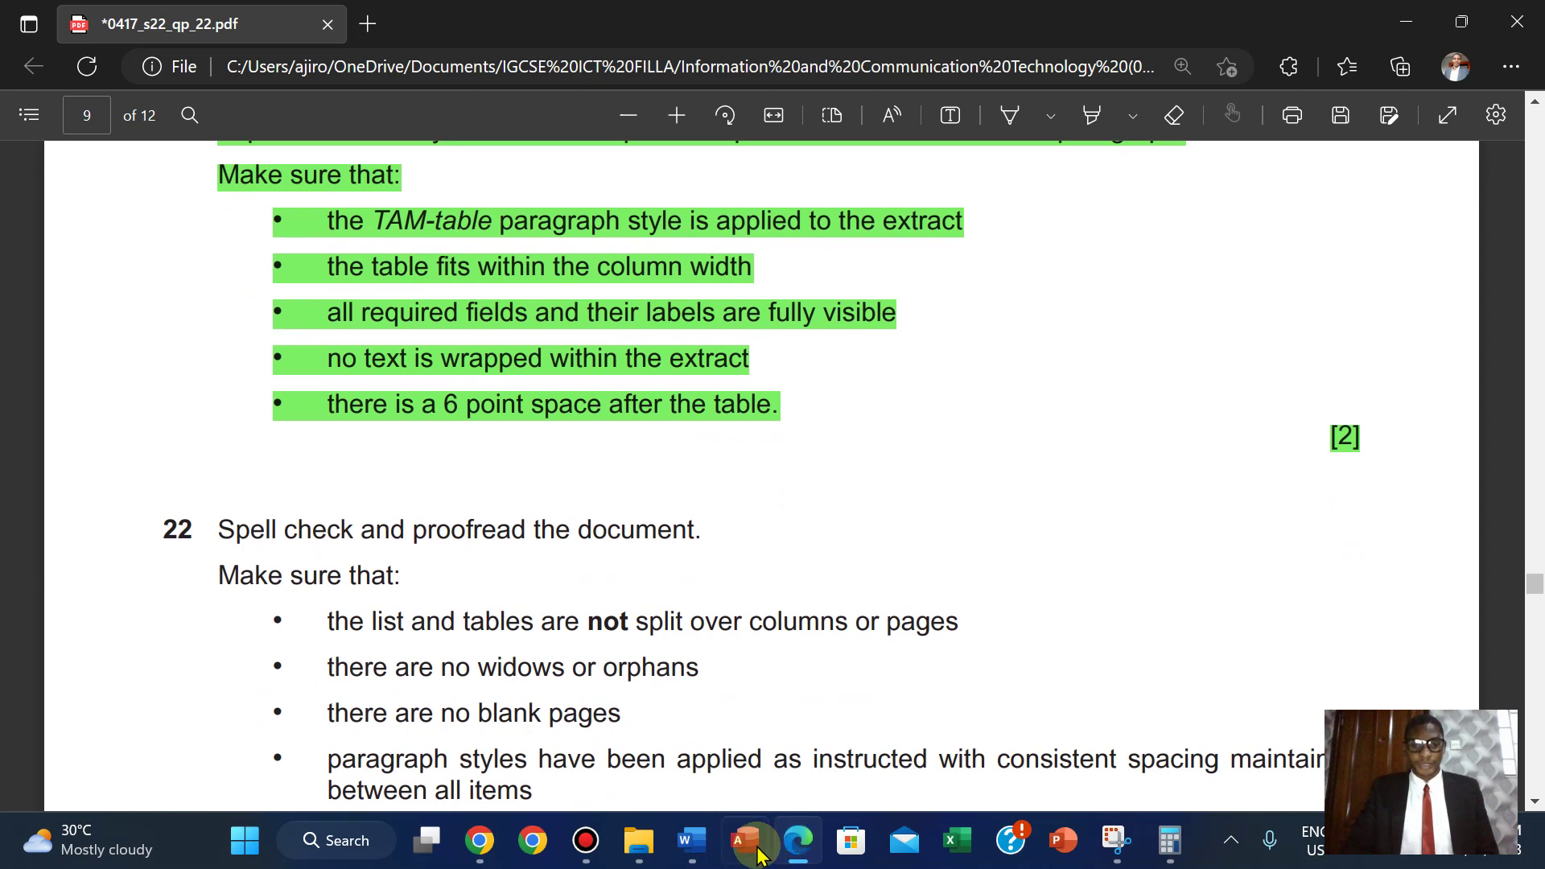
{"action": "mouse_move", "coordinate": [691, 841]}
{"action": "left_click", "coordinate": [741, 700]}
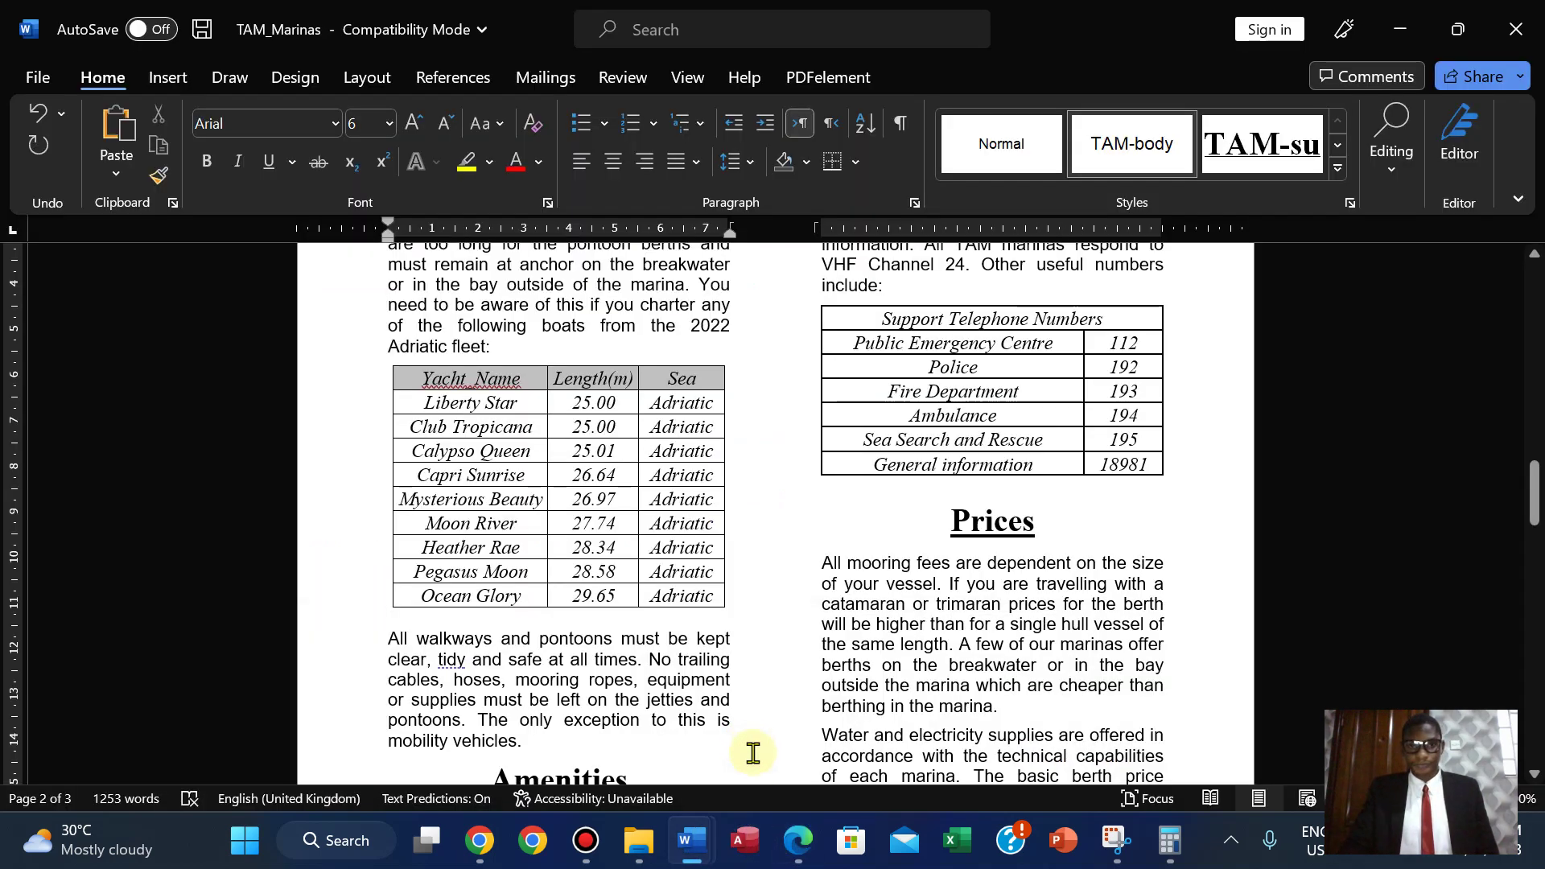
{"action": "left_click", "coordinate": [799, 840]}
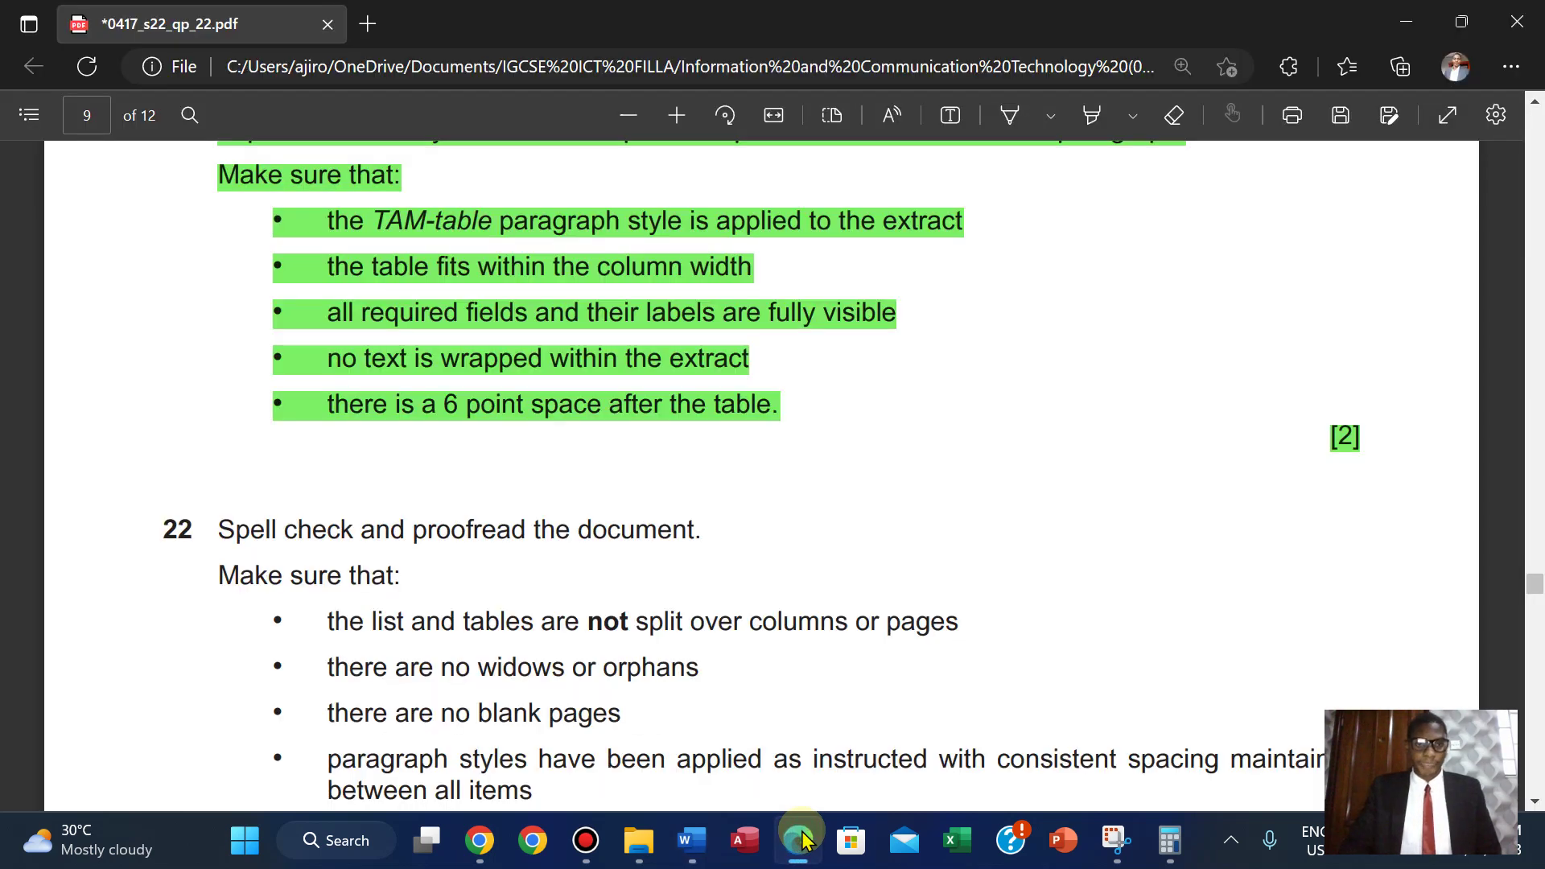
{"action": "key", "text": "Down"}
{"action": "key", "text": "Down"}
{"action": "key", "text": "Down"}
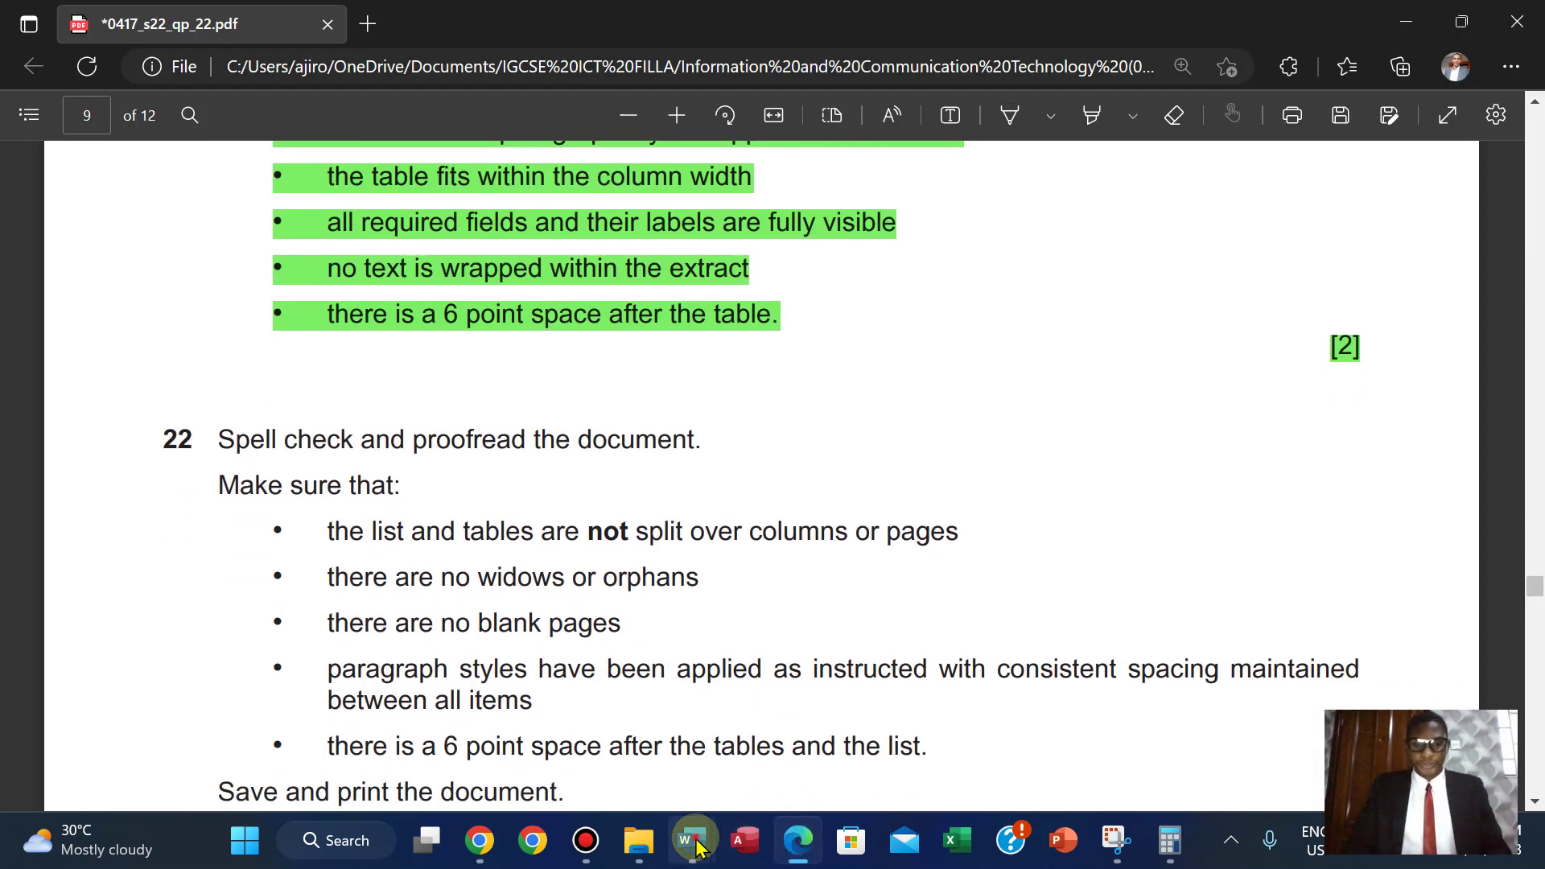
{"action": "mouse_move", "coordinate": [690, 841]}
{"action": "left_click", "coordinate": [655, 679]}
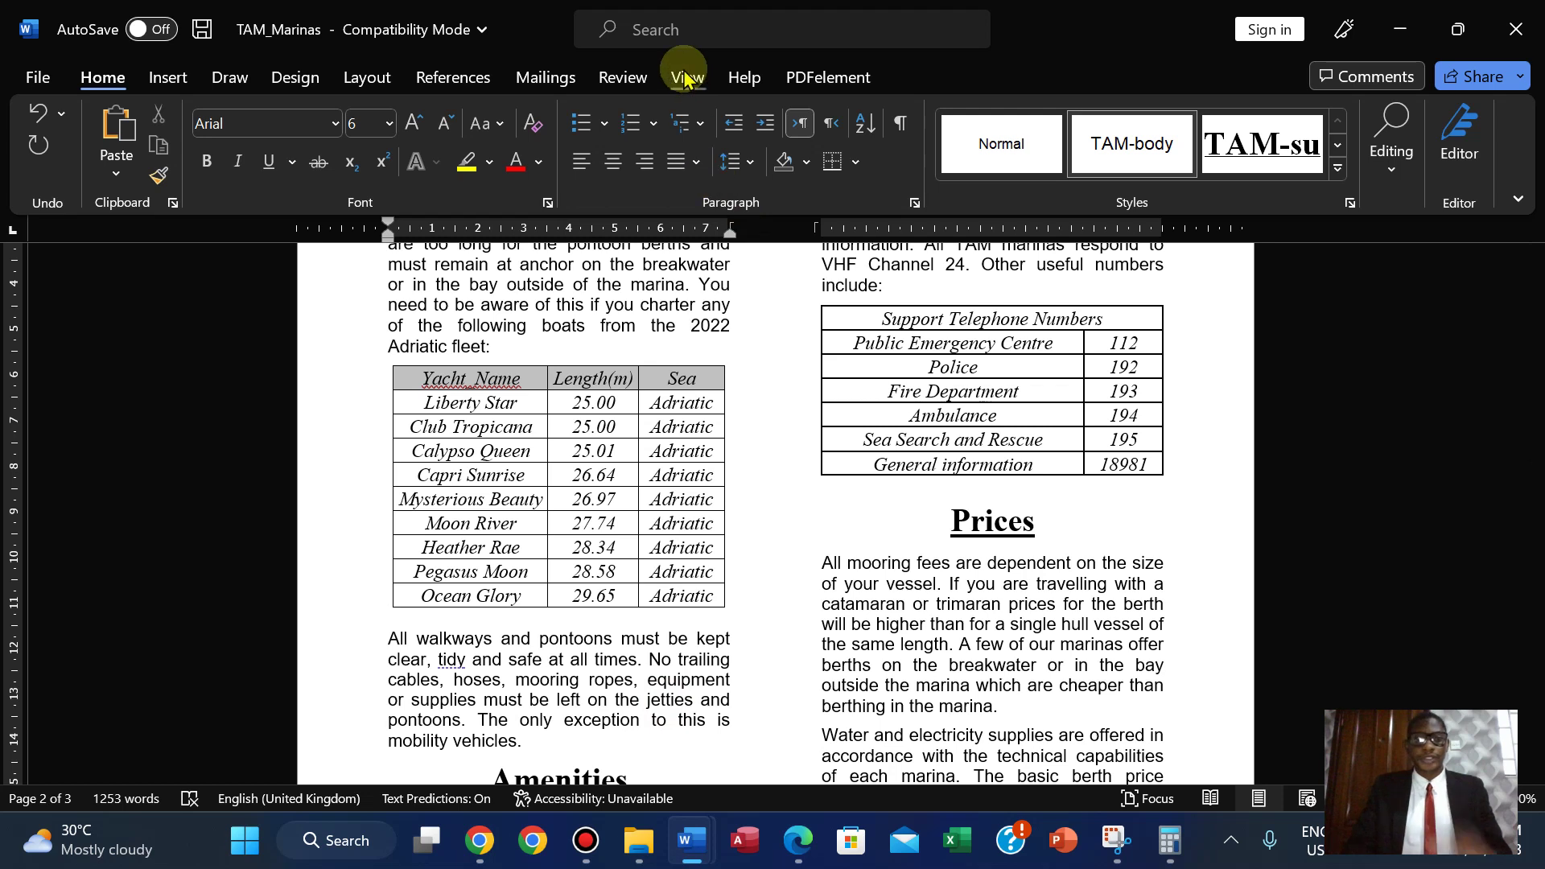
Step: Run the spelling and grammar check on TAM_Marinas, ignoring the suggestions for "Yacht_Name" and "full service" once
{"action": "left_click", "coordinate": [622, 76]}
{"action": "left_click", "coordinate": [148, 117]}
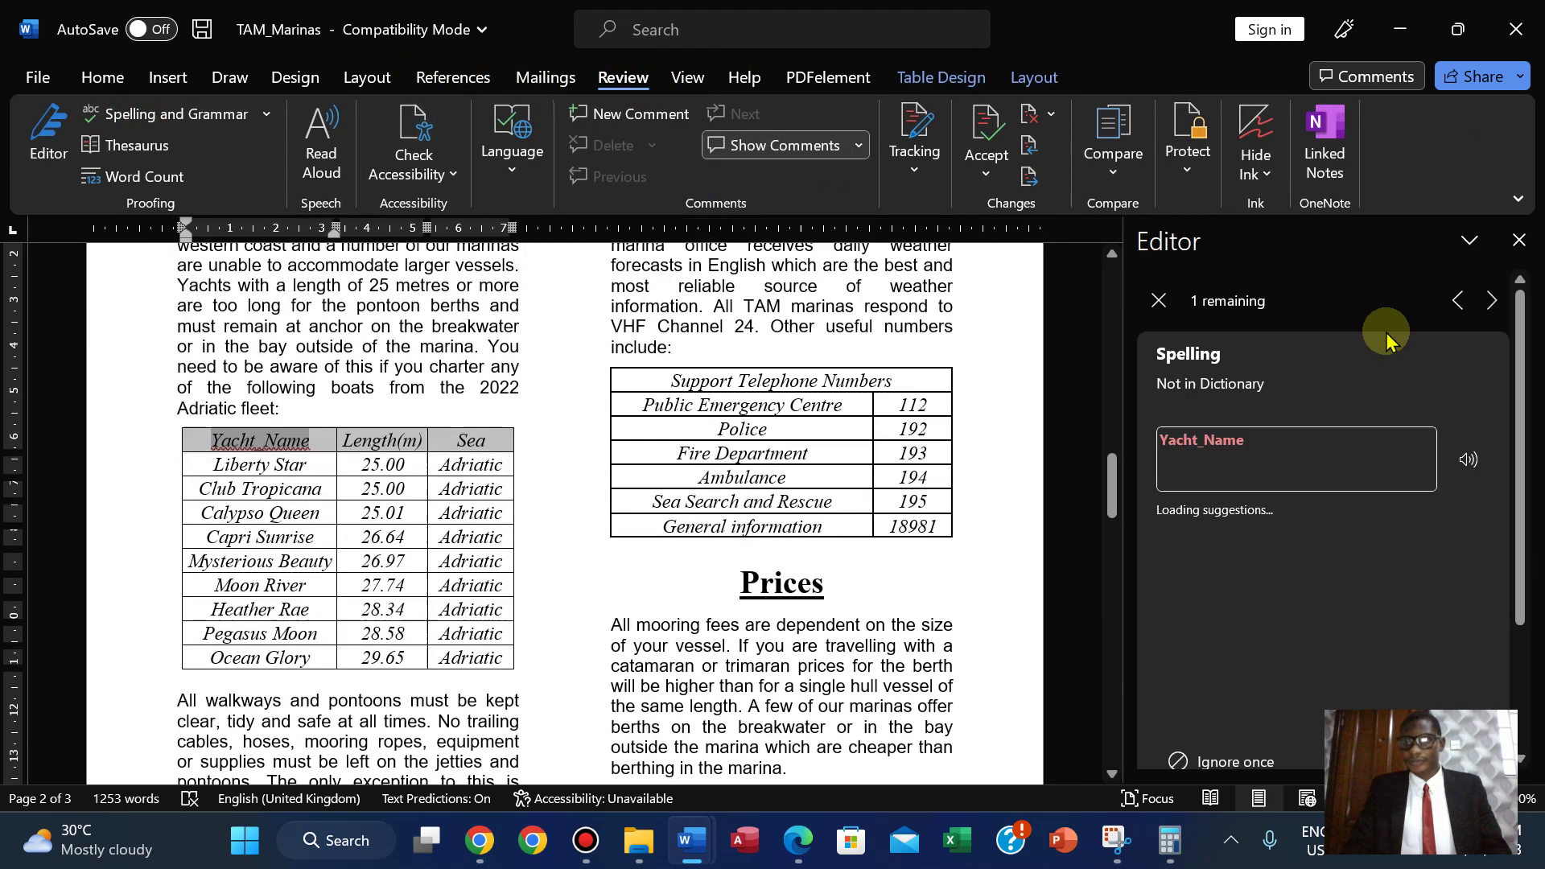
{"action": "left_click", "coordinate": [1239, 760]}
{"action": "left_click", "coordinate": [1239, 760]}
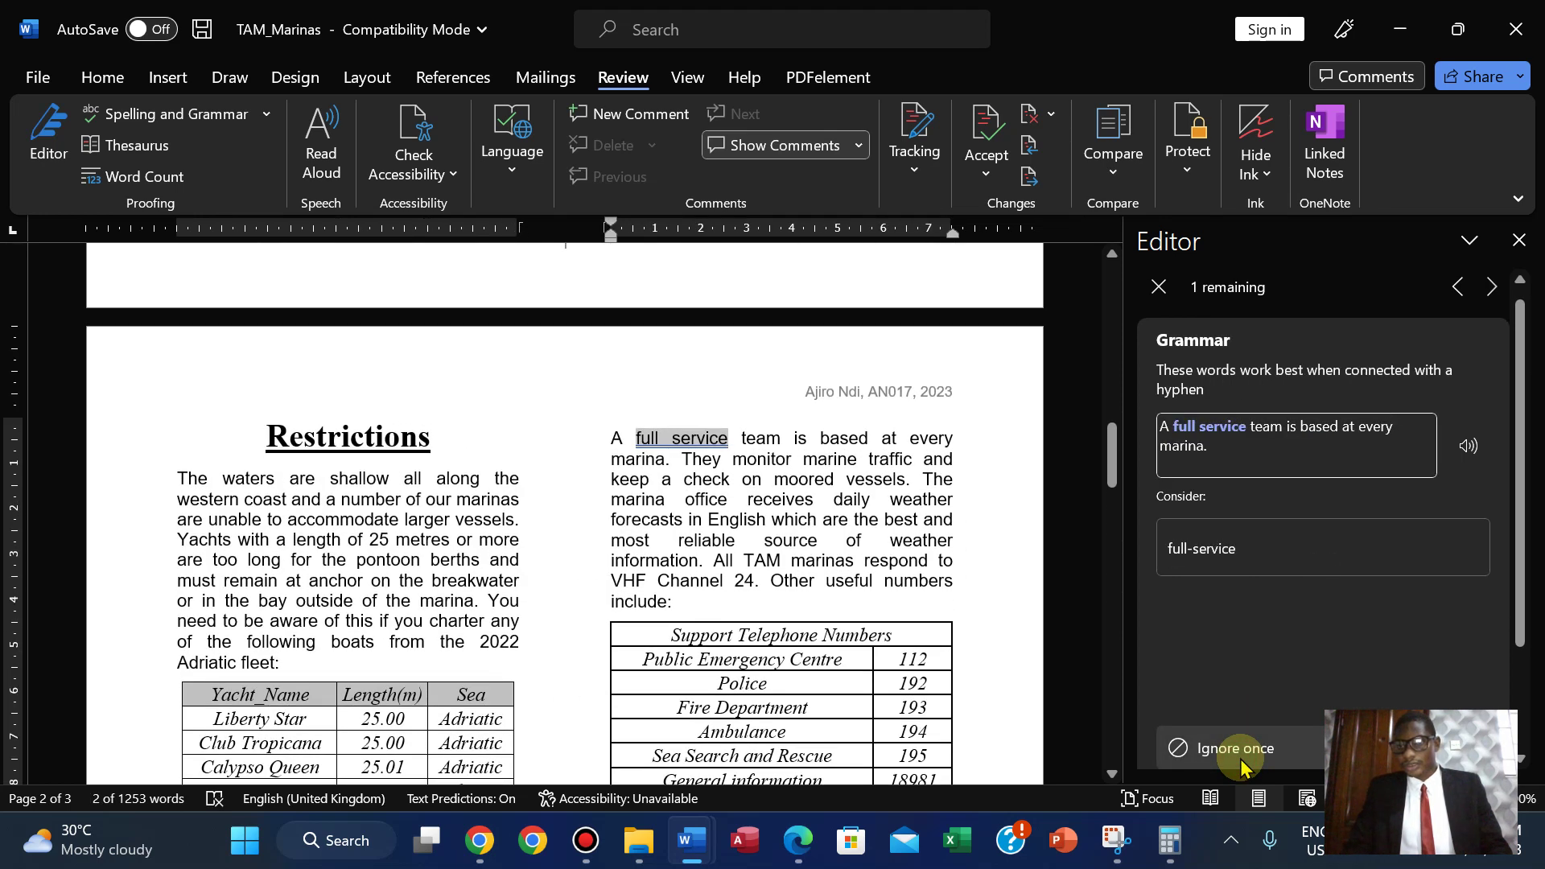
{"action": "left_click", "coordinate": [1237, 750]}
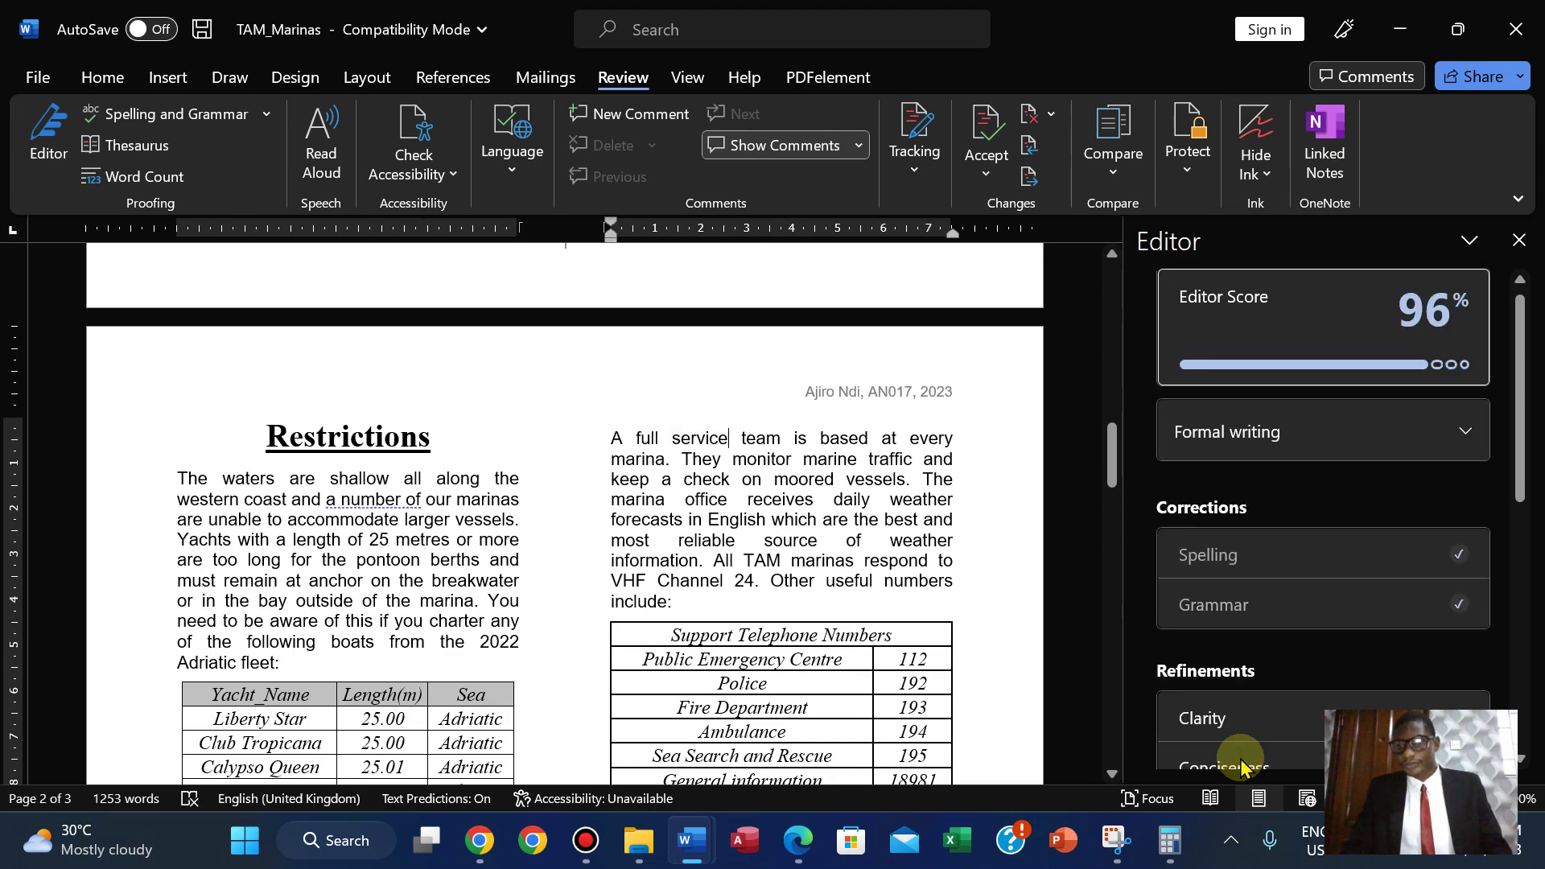
Step: Go through all the Clarity suggestions for TAM_Marinas, from "are staffed" to the last "be charged", ignoring each one once
{"action": "left_click", "coordinate": [1231, 718]}
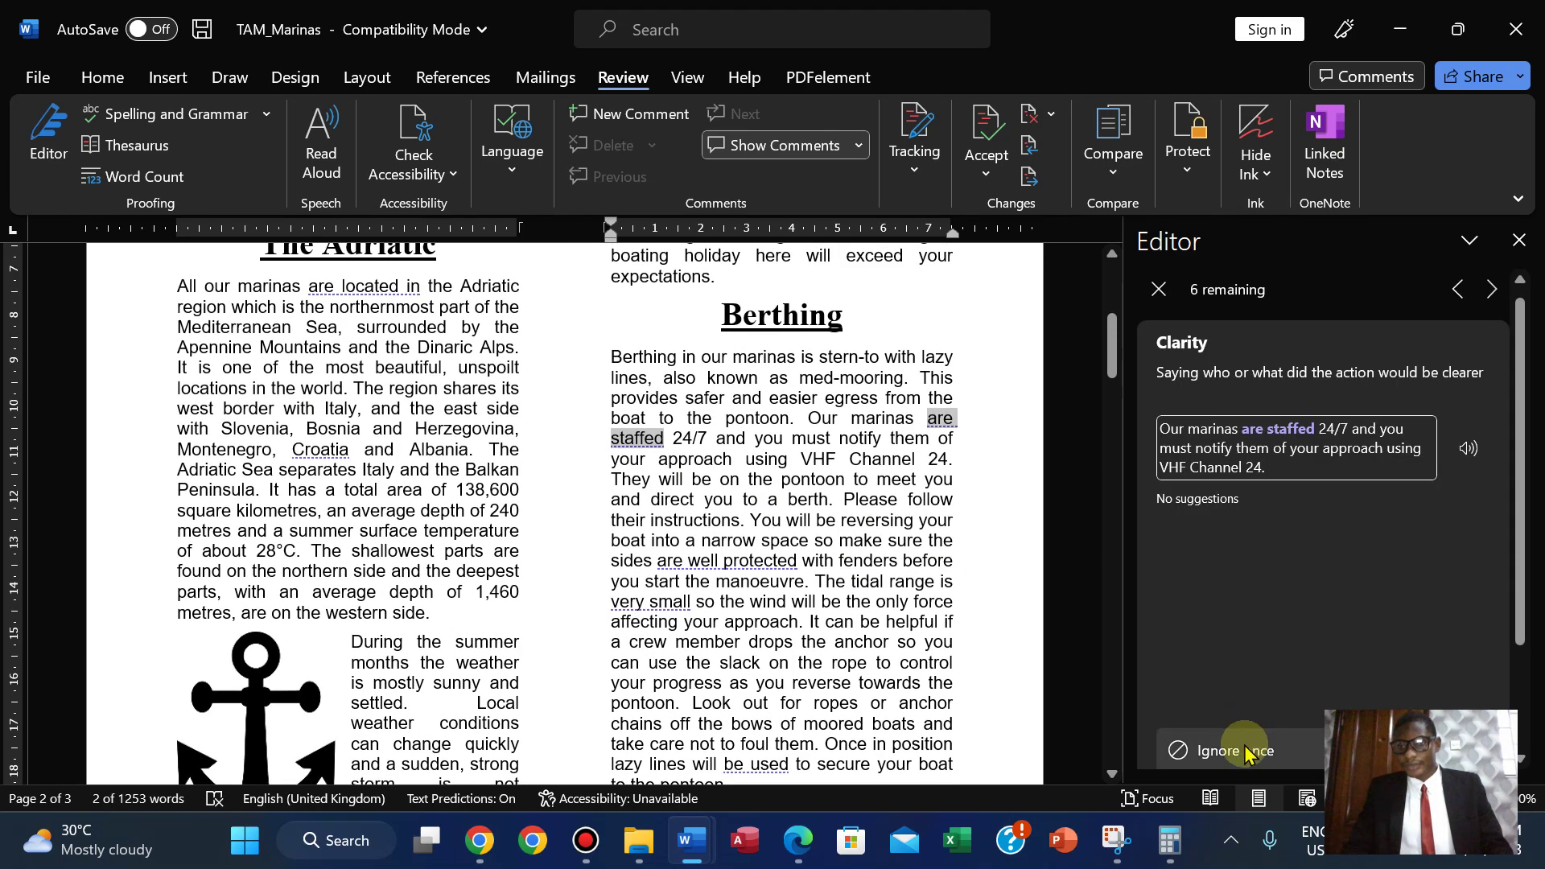
{"action": "left_click", "coordinate": [1245, 751]}
{"action": "left_click", "coordinate": [1245, 750]}
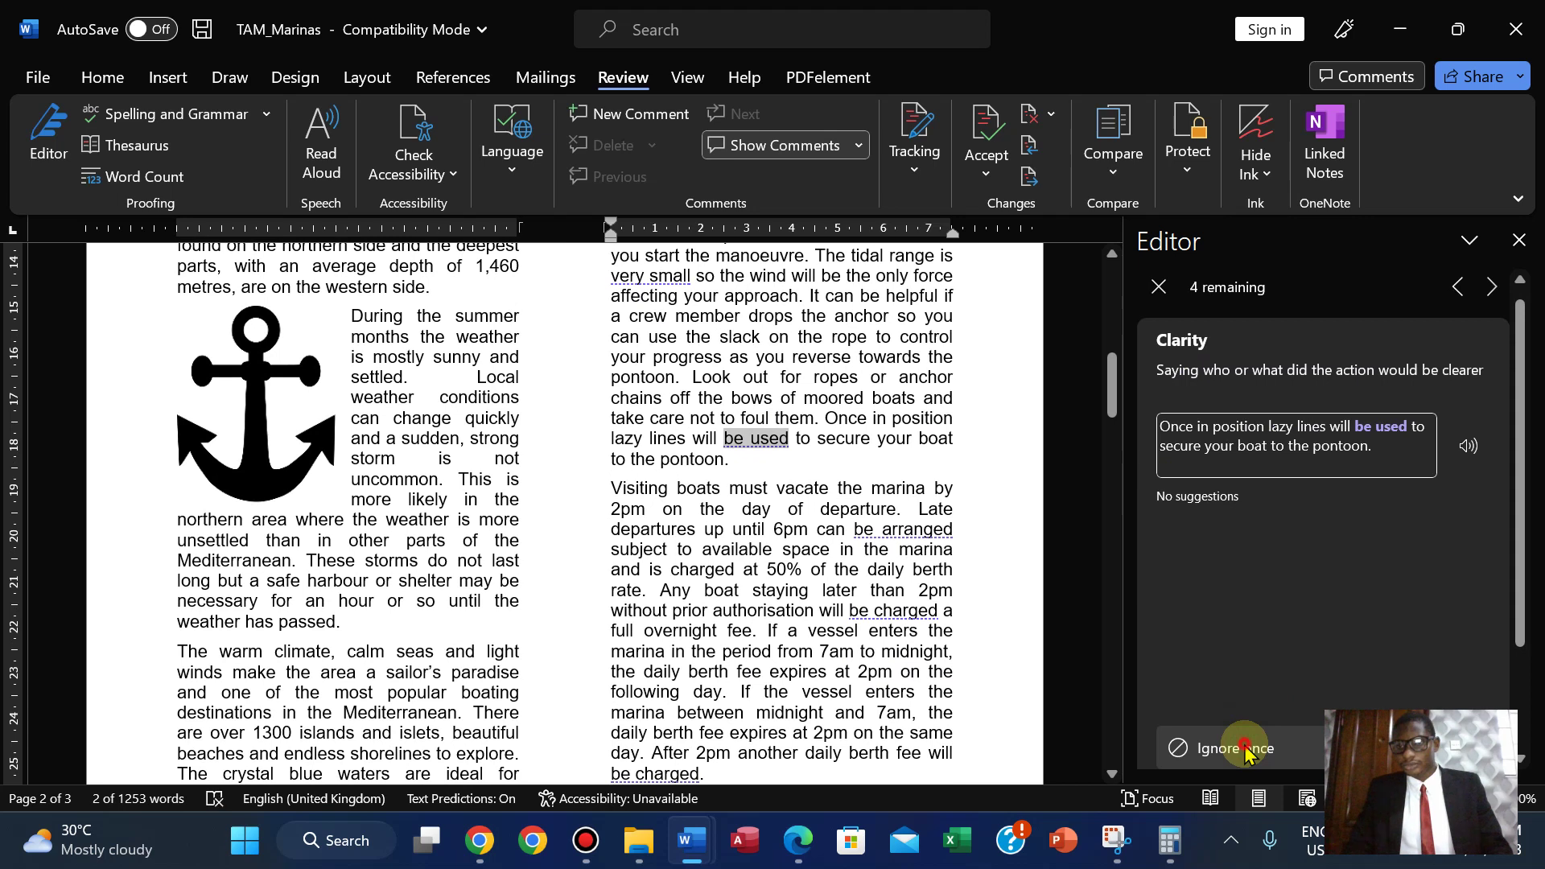
{"action": "left_click", "coordinate": [1245, 750]}
{"action": "left_click", "coordinate": [1245, 750]}
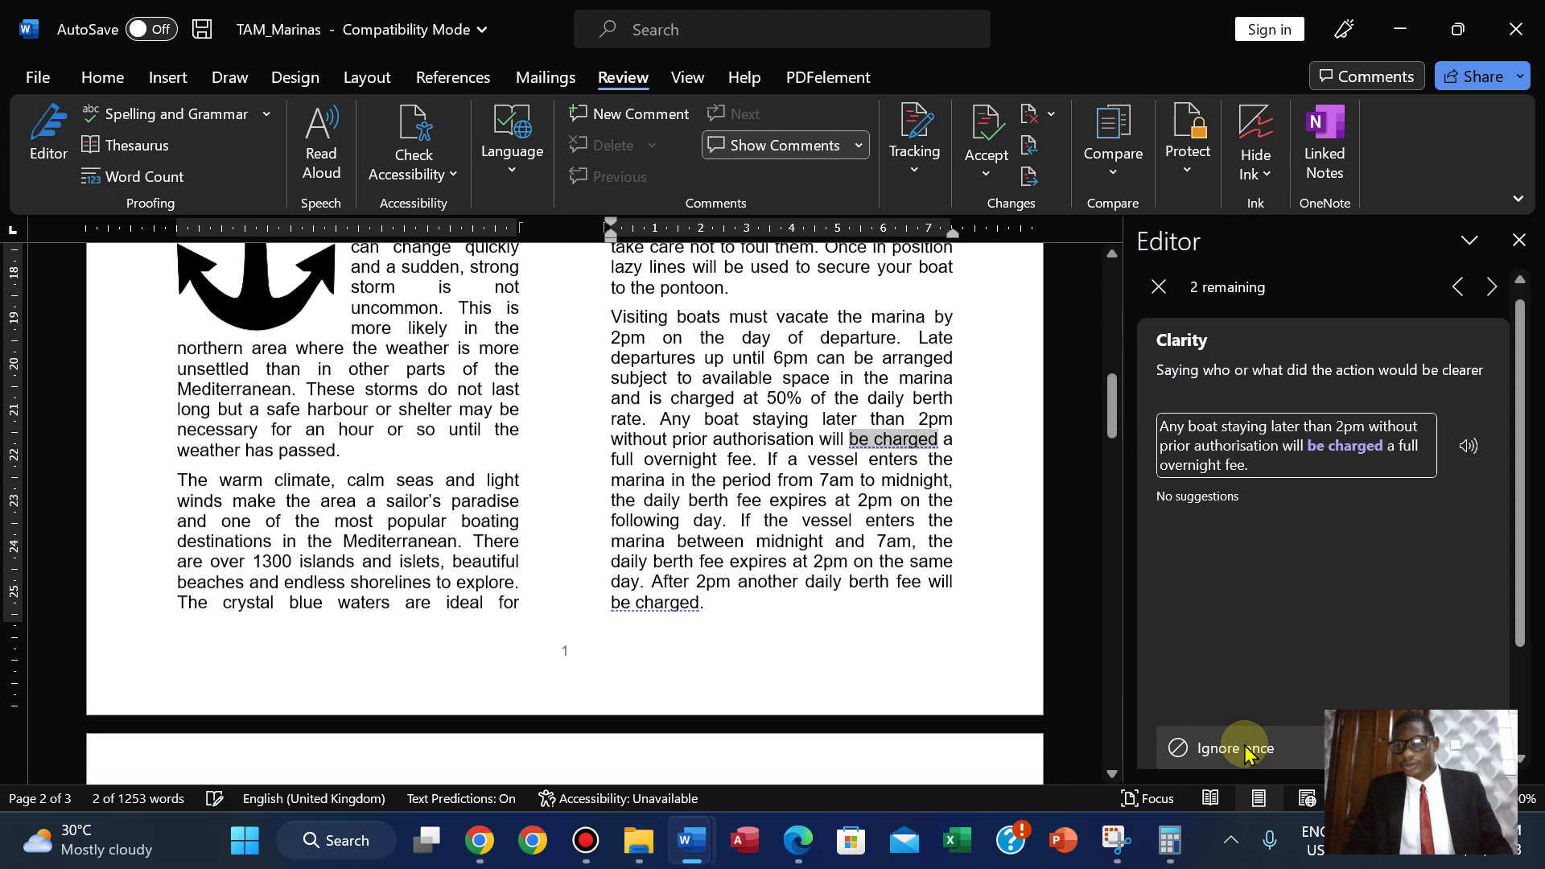
{"action": "left_click", "coordinate": [1245, 750]}
{"action": "left_click", "coordinate": [1245, 750]}
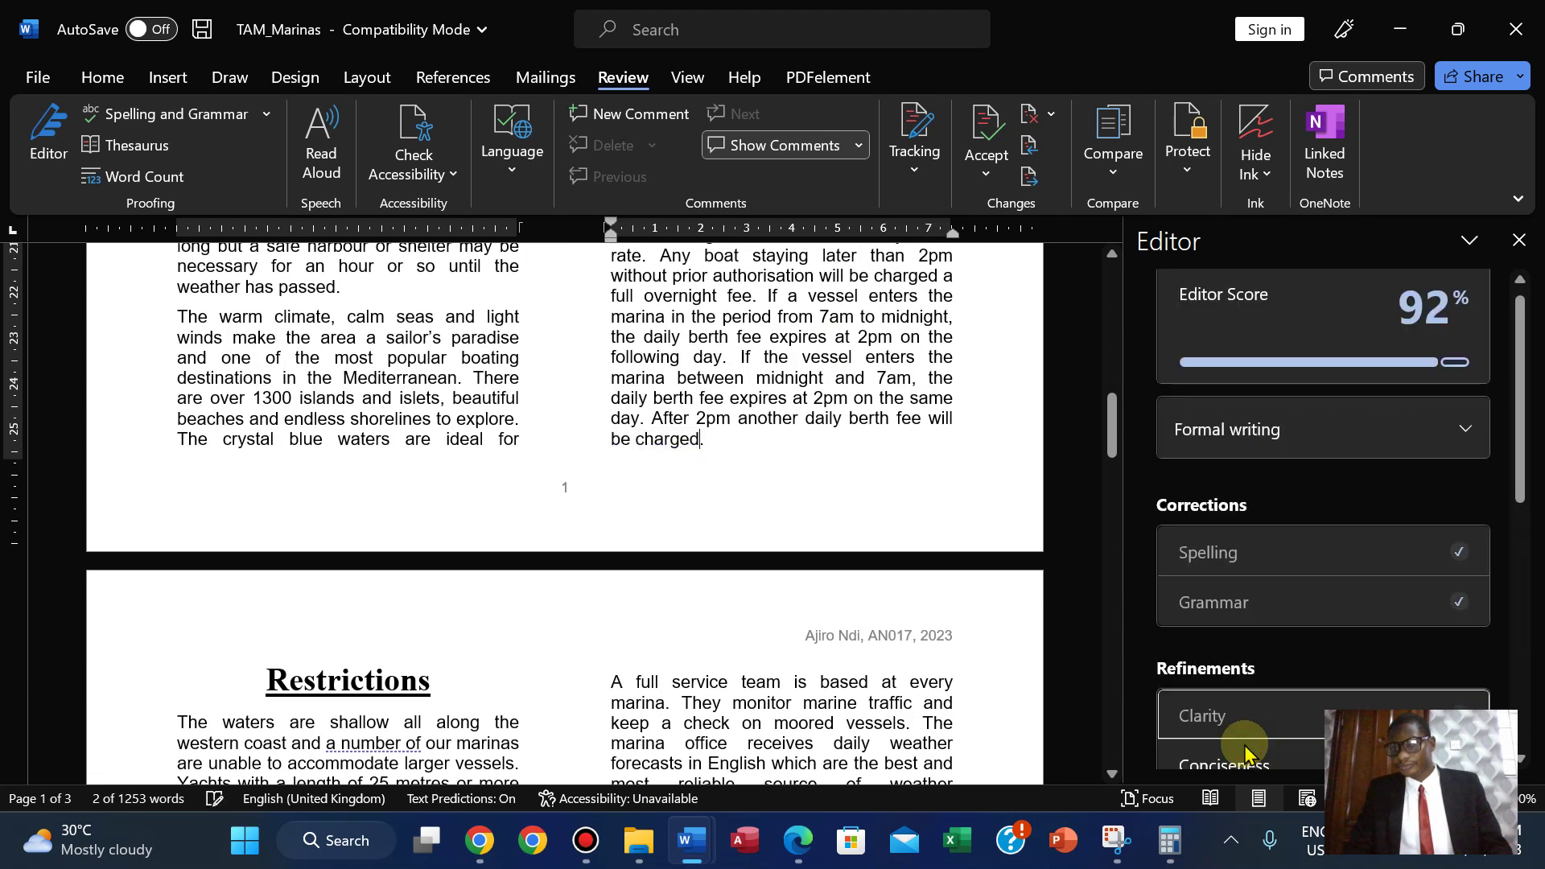
Step: Review the Punctuation Conventions suggestions, ignoring once each proposed comma, including those after "tidy", "education" and "Croatia"
{"action": "left_click_drag", "start_coordinate": [1521, 403], "coordinate": [1534, 524]}
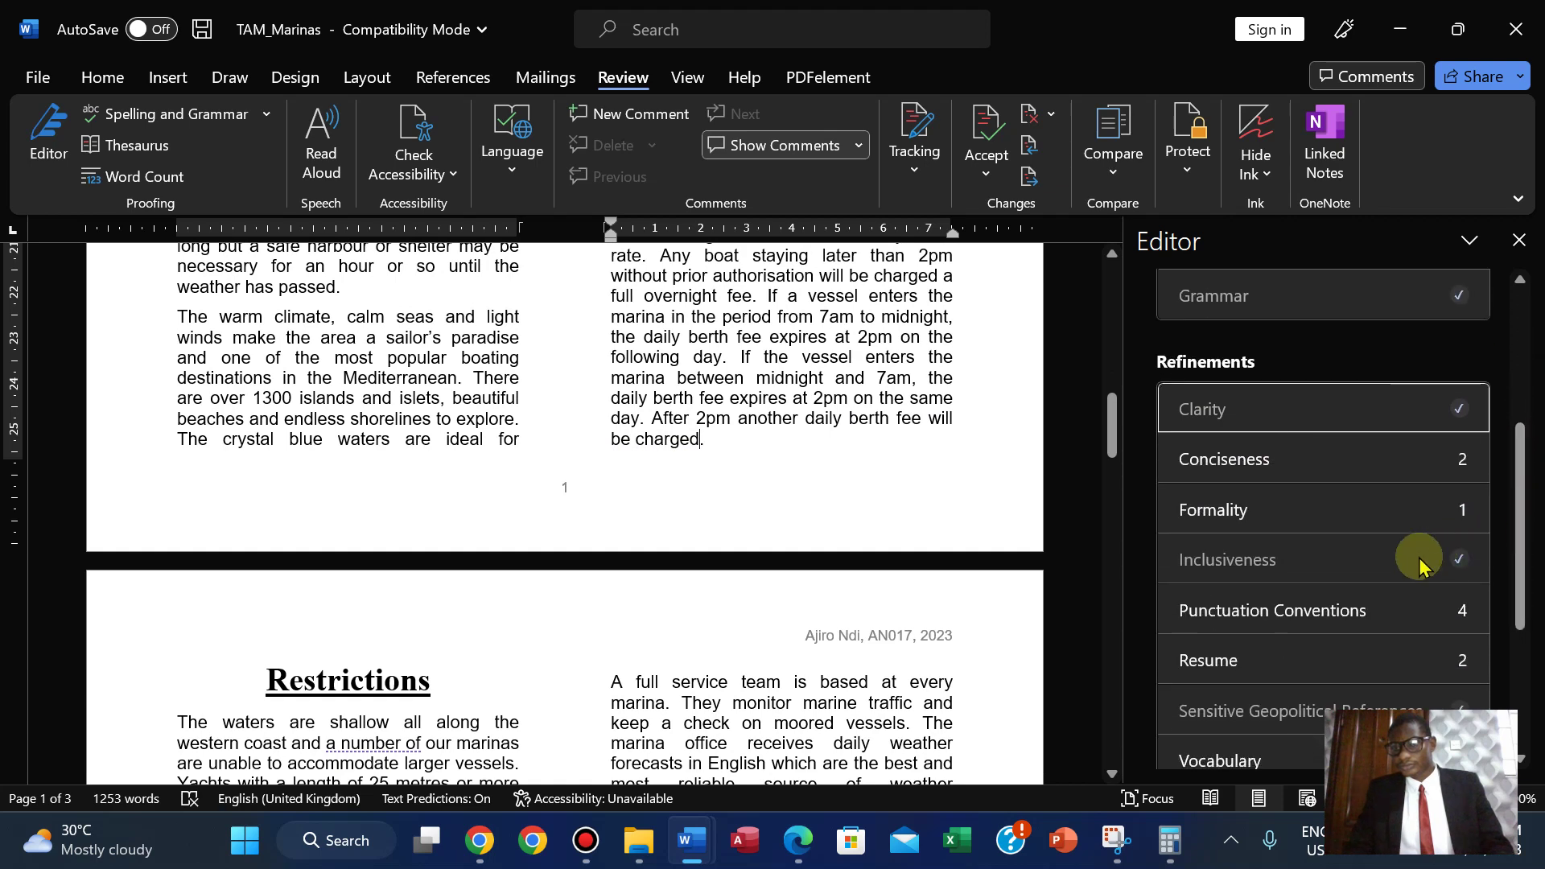
{"action": "left_click", "coordinate": [1280, 616]}
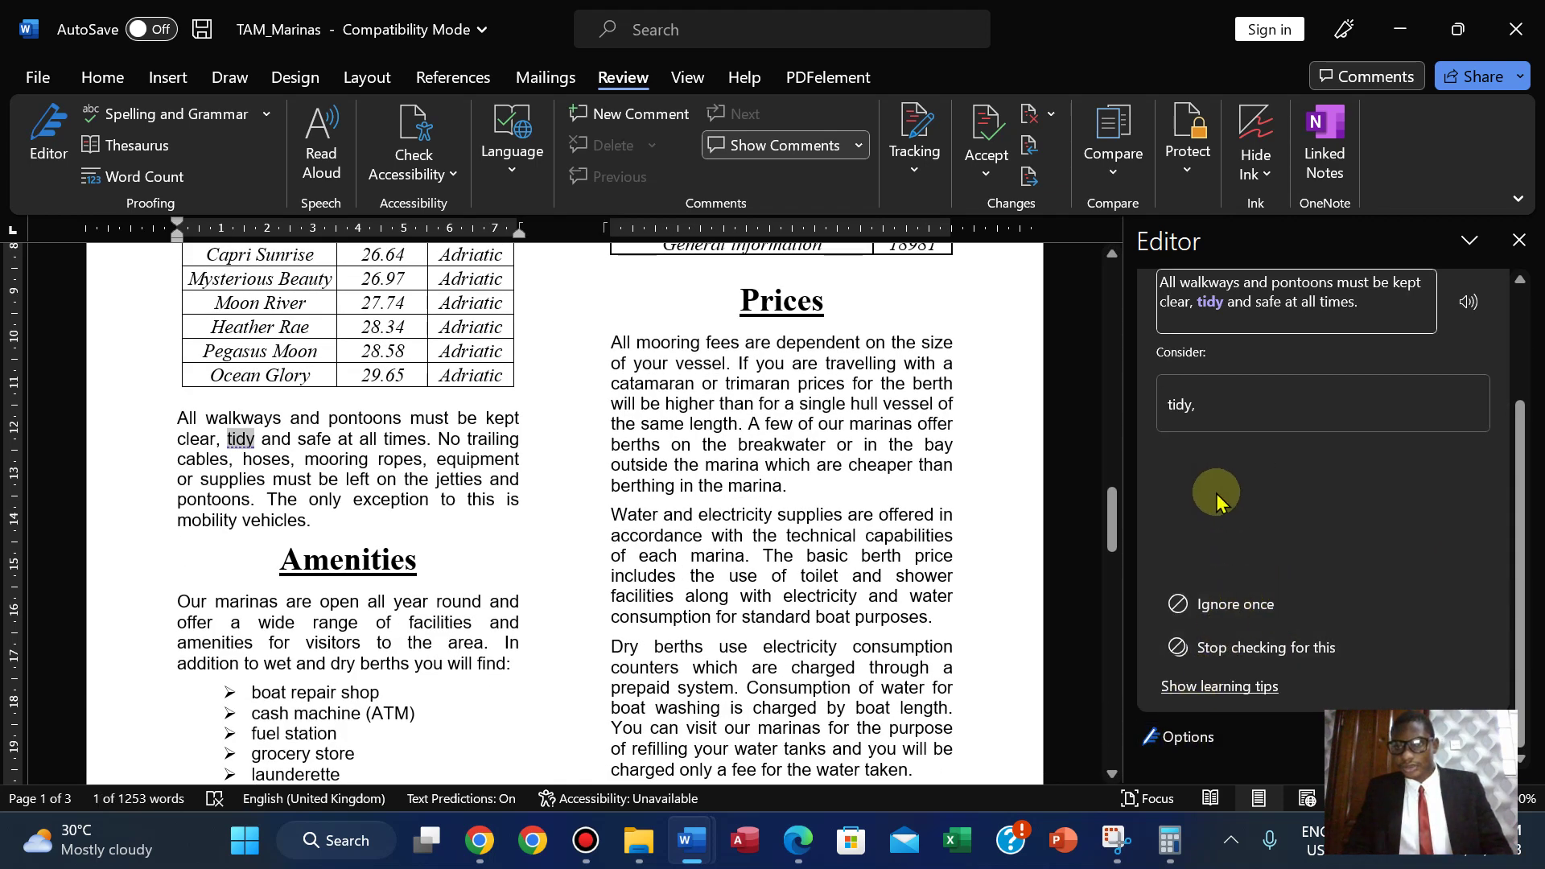
{"action": "left_click", "coordinate": [1210, 609]}
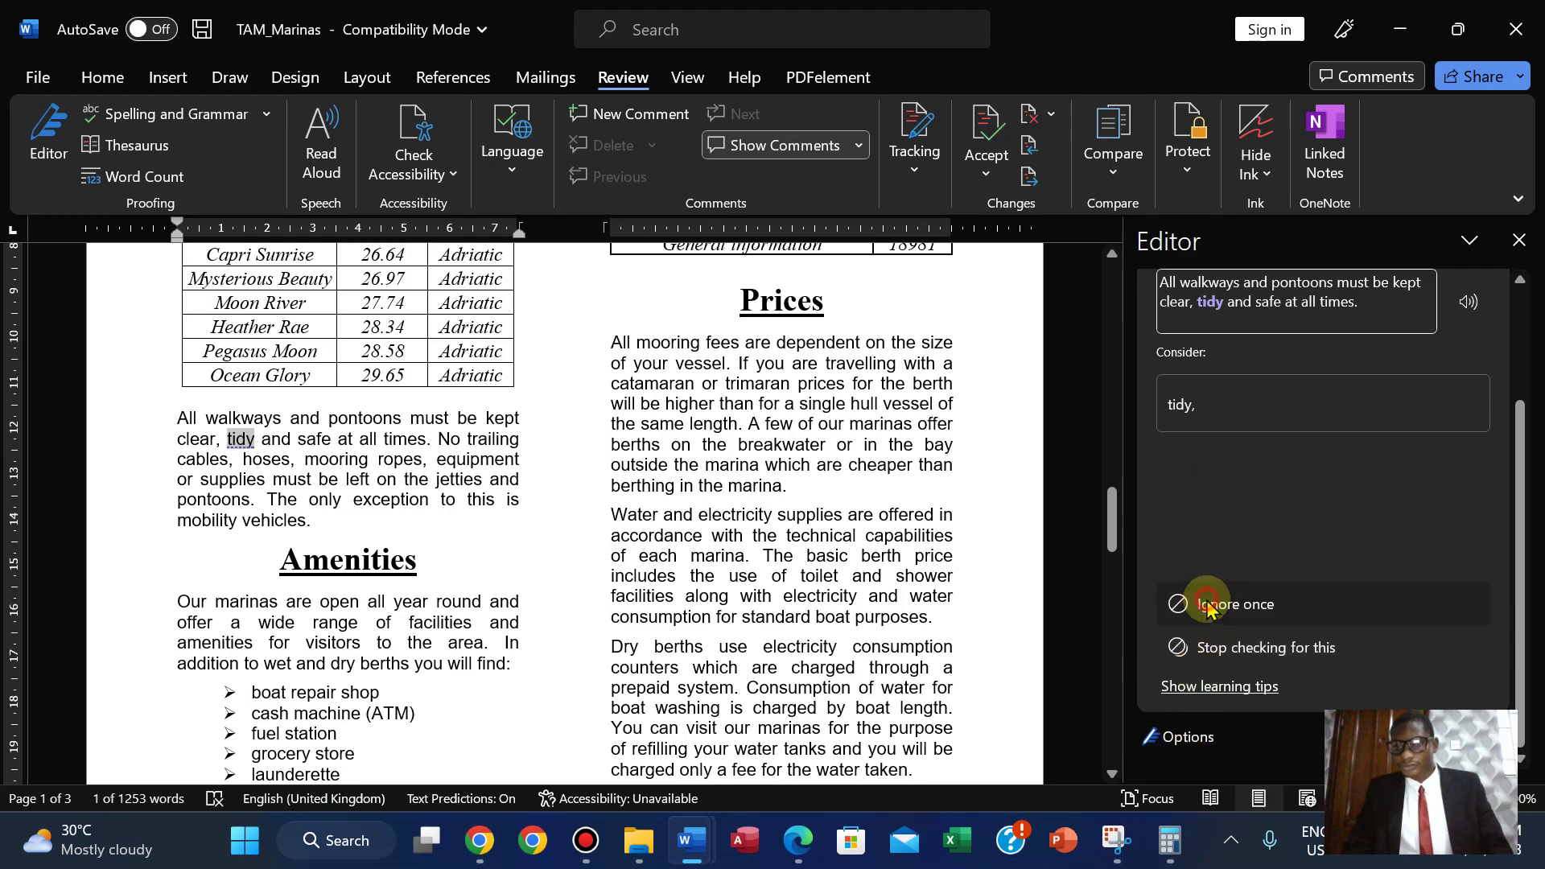
{"action": "left_click", "coordinate": [1209, 609]}
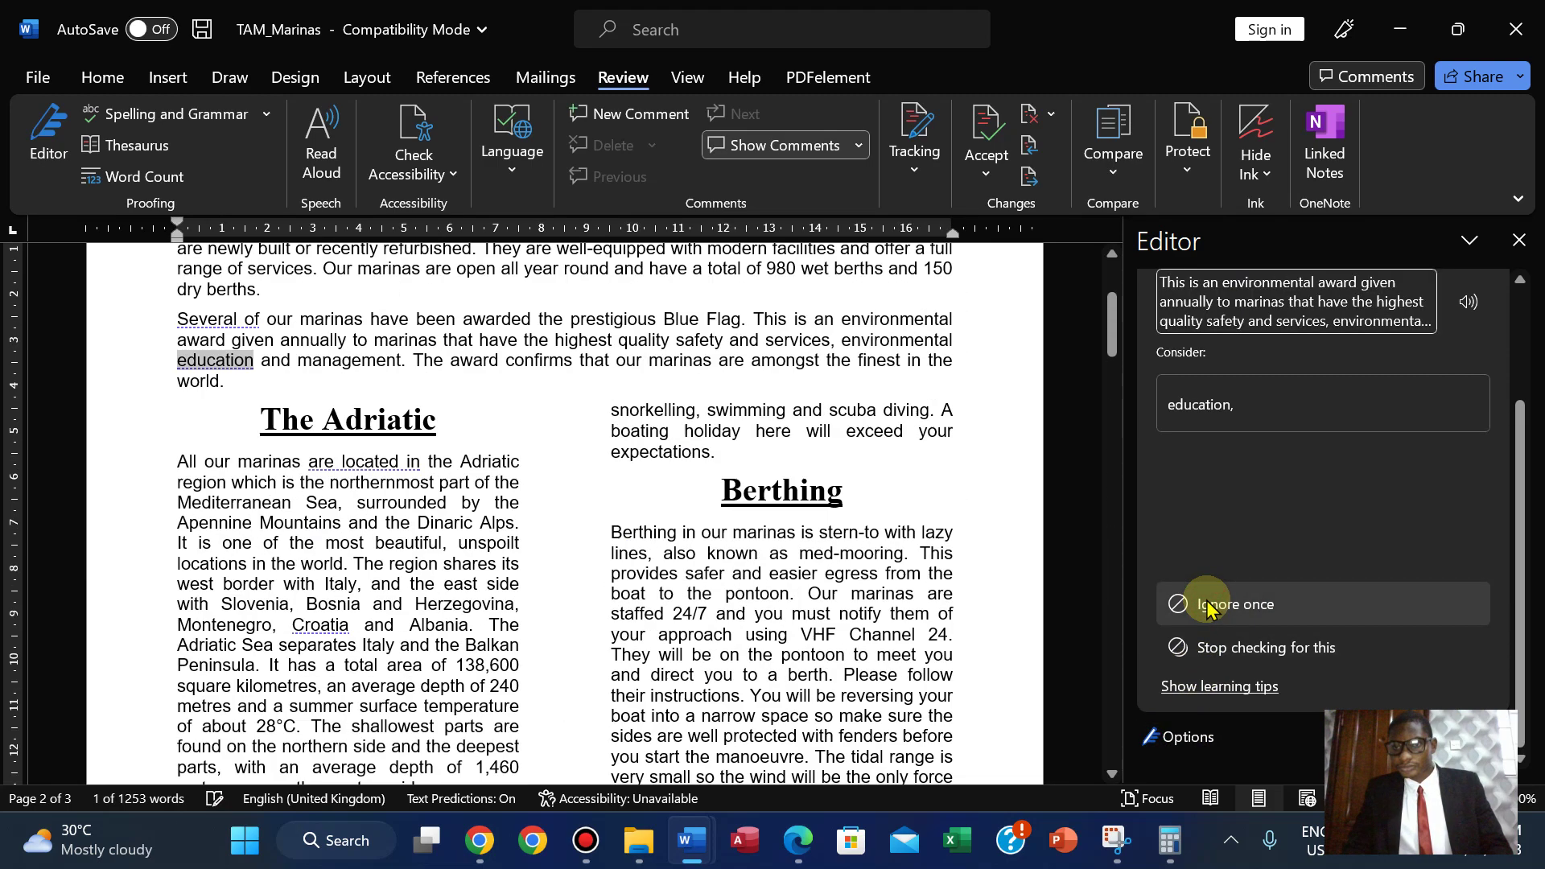
{"action": "left_click", "coordinate": [1209, 609]}
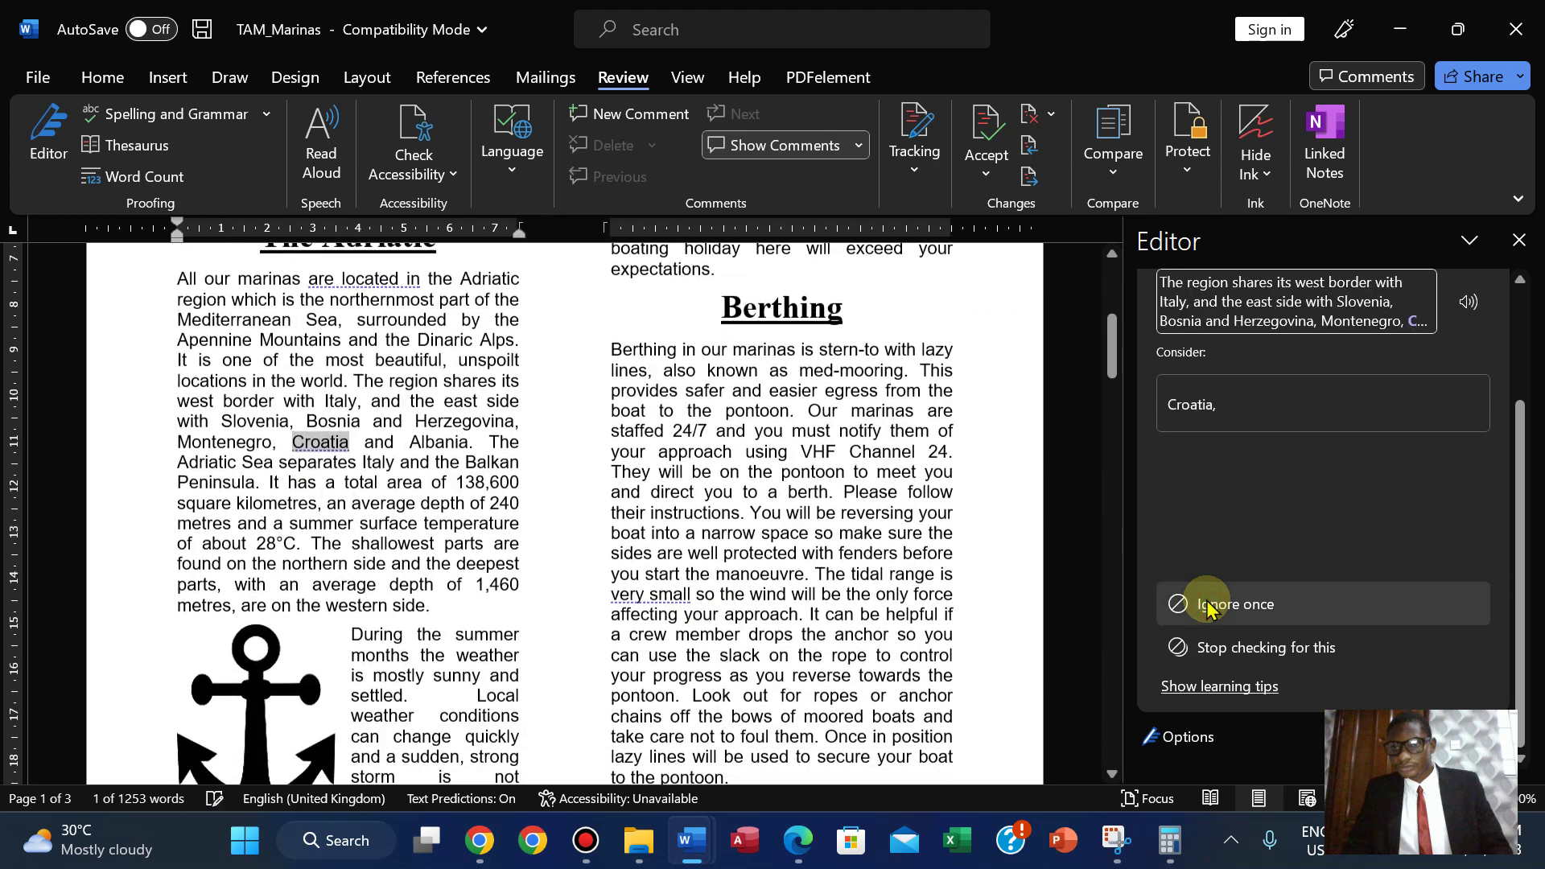
{"action": "left_click", "coordinate": [1210, 609]}
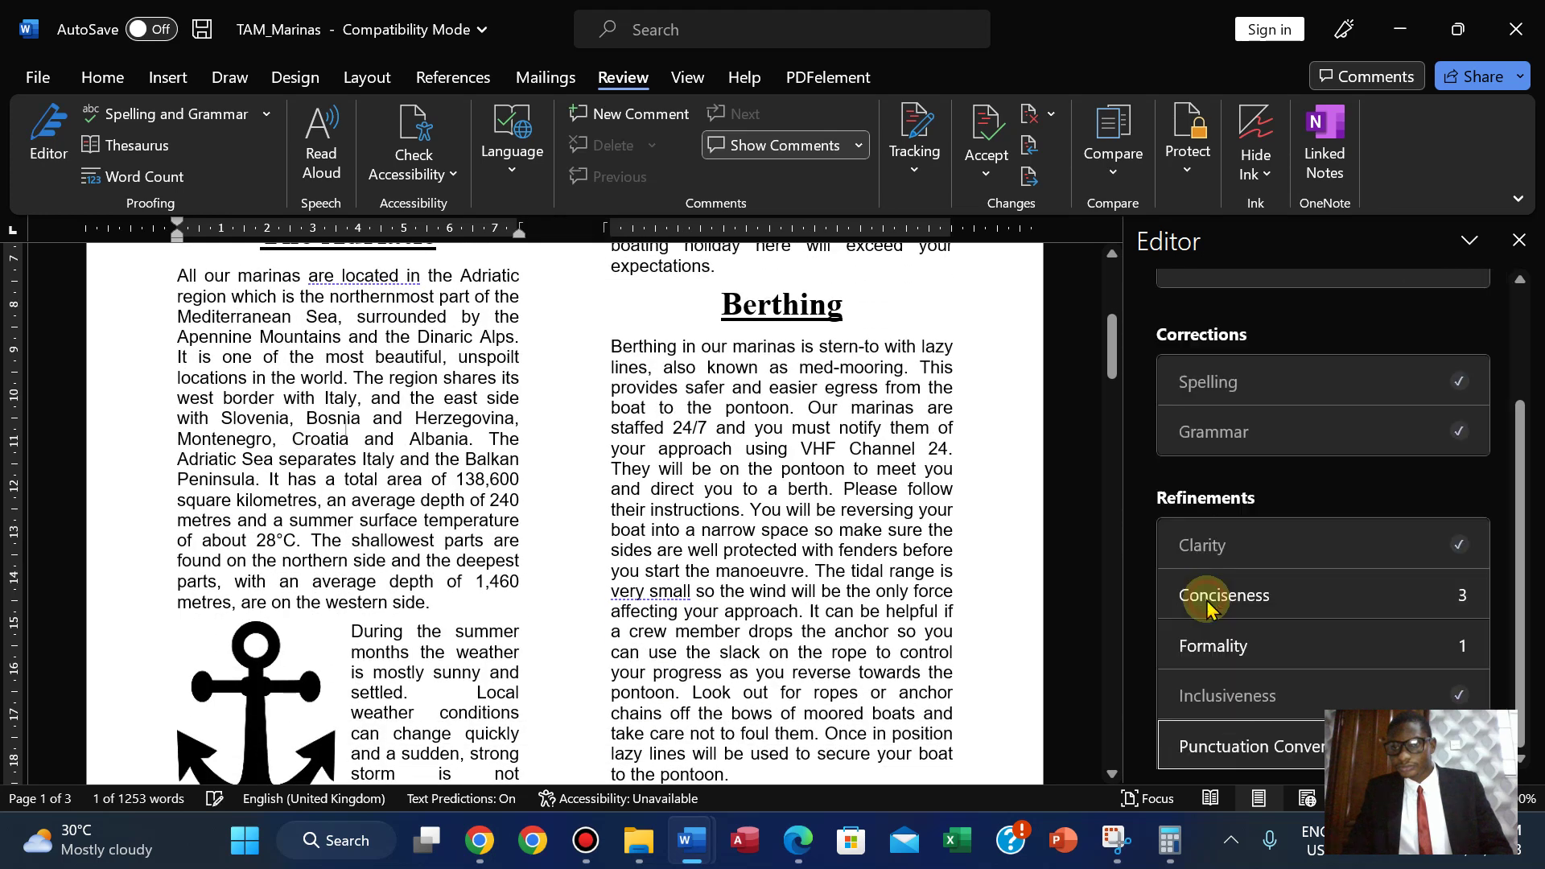
Step: Ignore once the Formality suggestion for "9" and the Conciseness suggestions for "All of", "are located in" and "at all times"
{"action": "left_click", "coordinate": [1474, 651]}
{"action": "left_click", "coordinate": [1243, 616]}
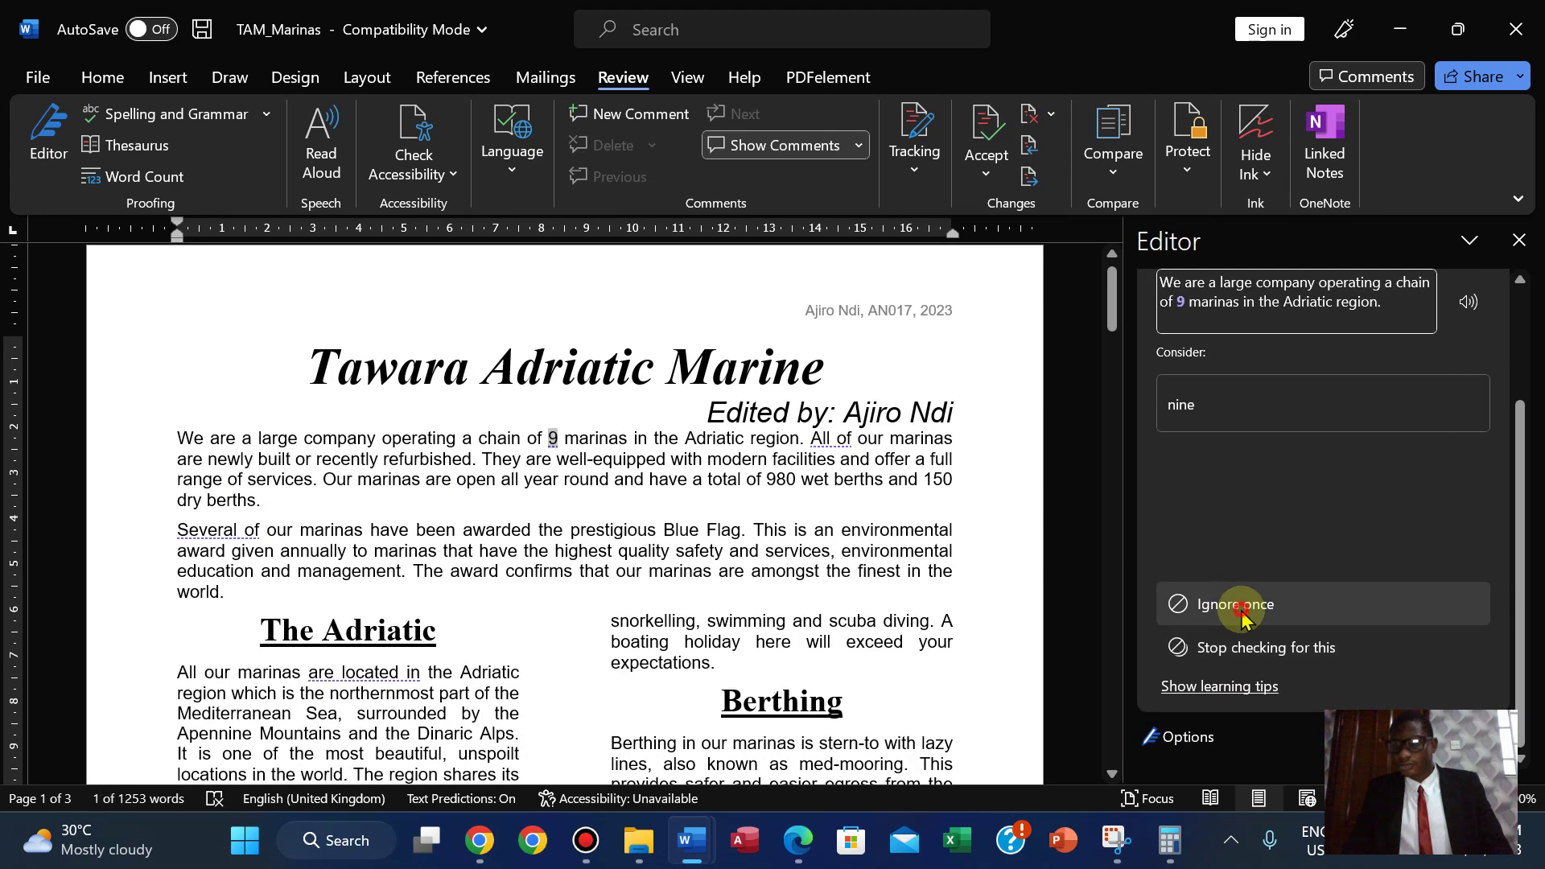
{"action": "left_click", "coordinate": [1338, 605]}
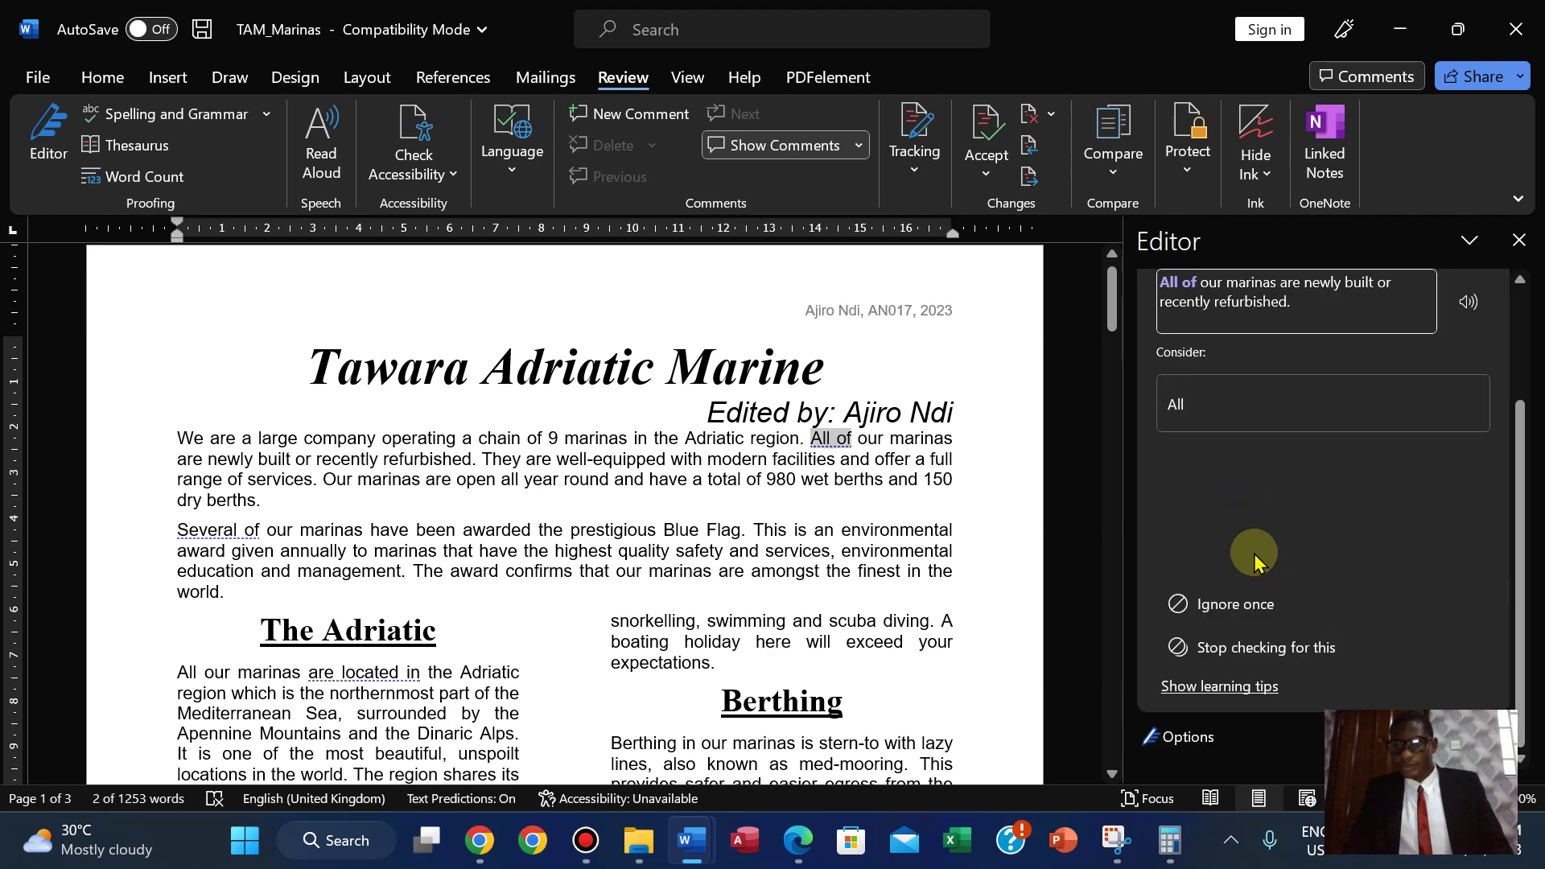
{"action": "left_click", "coordinate": [1239, 600]}
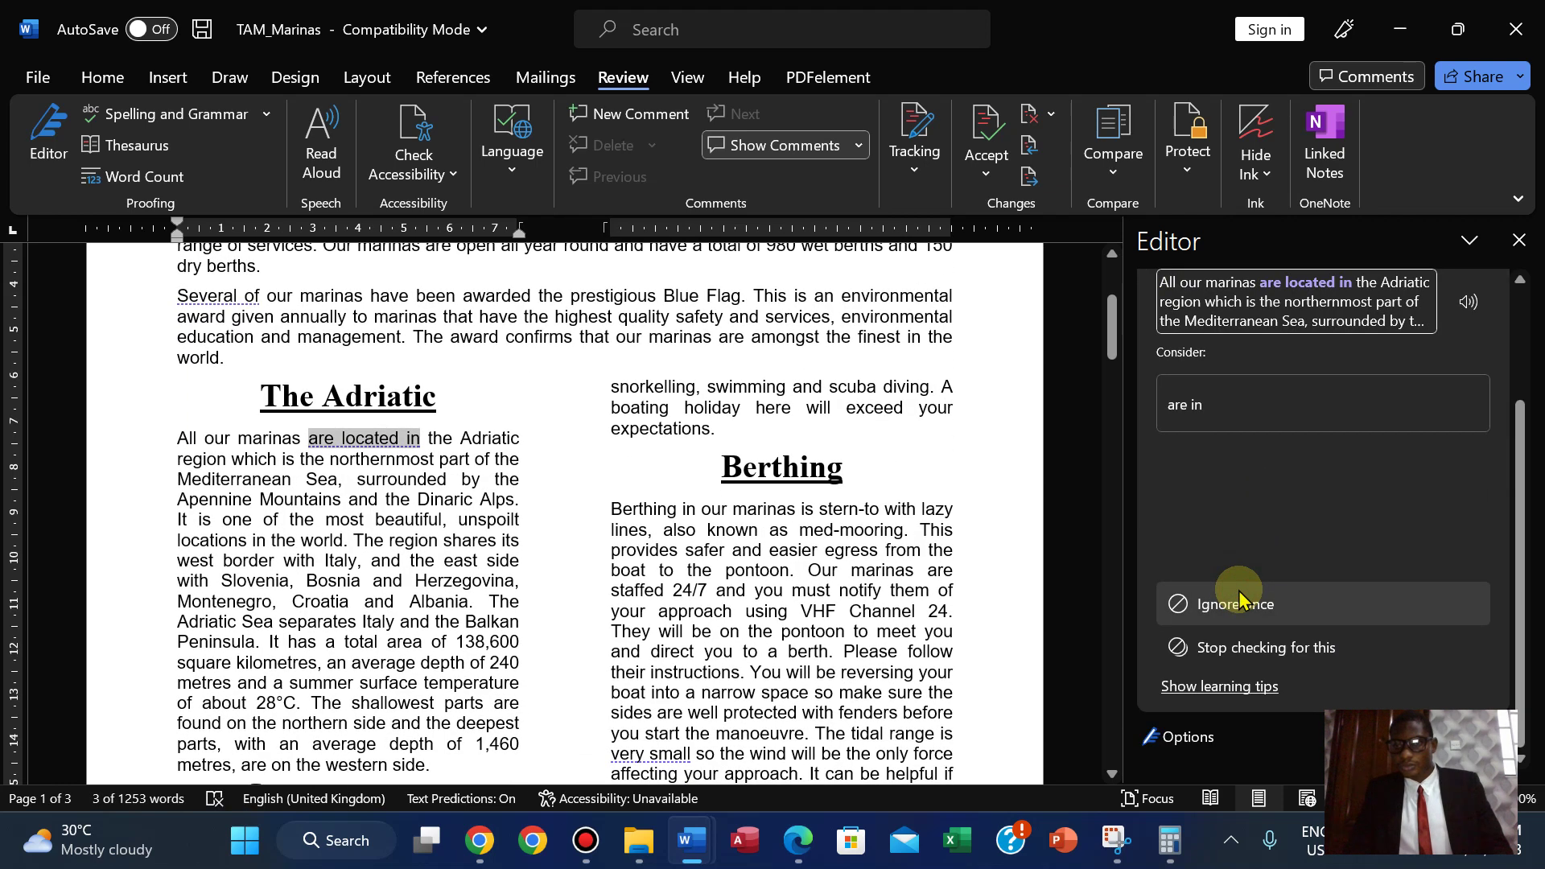
{"action": "left_click", "coordinate": [1203, 622]}
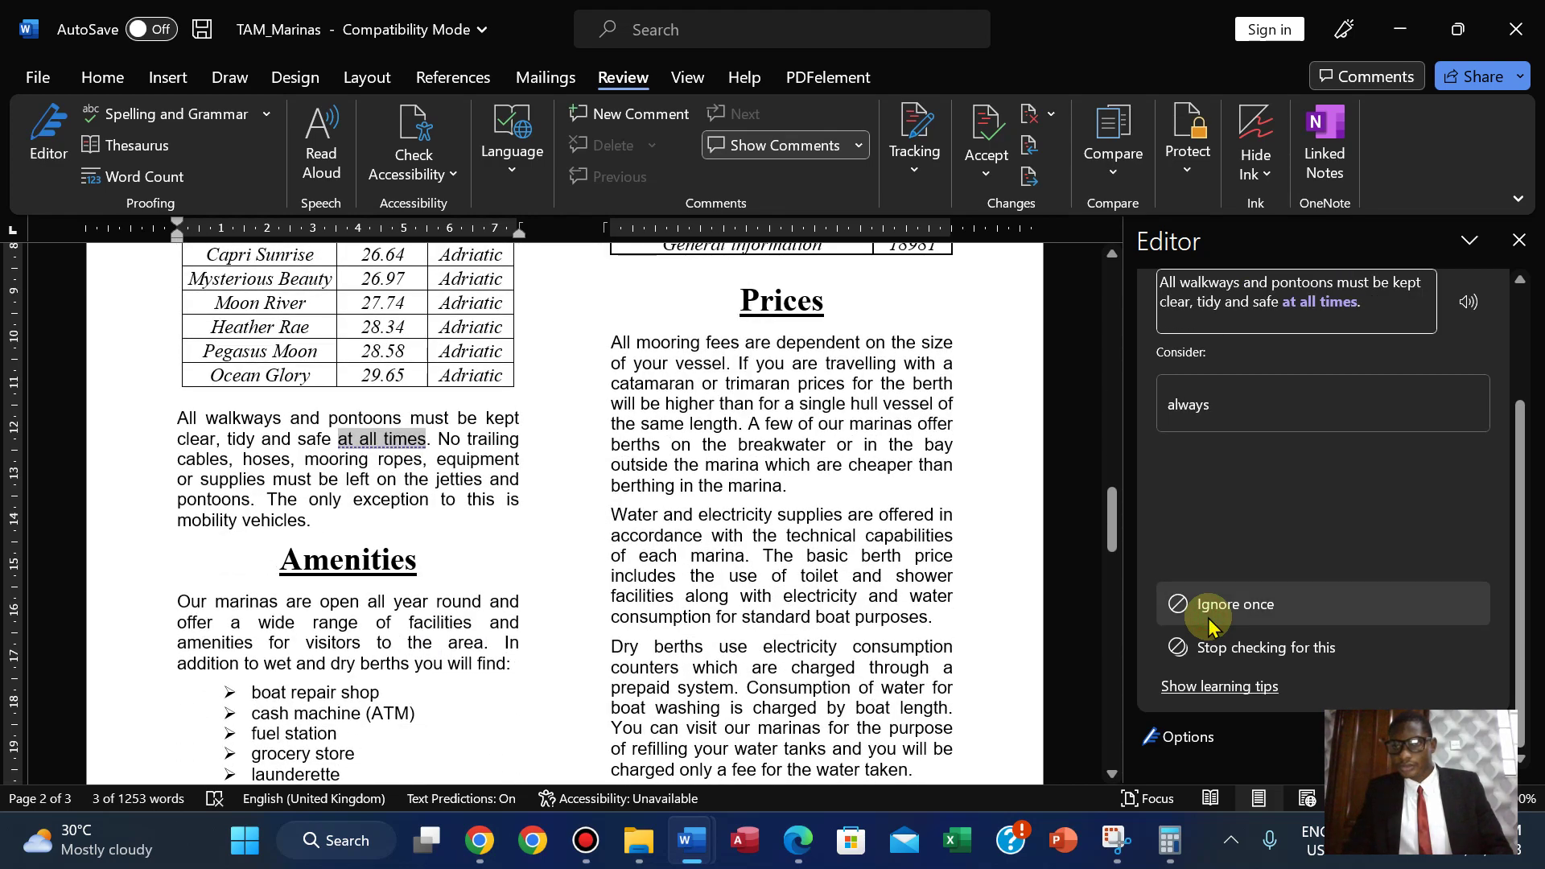
{"action": "left_click", "coordinate": [1210, 621]}
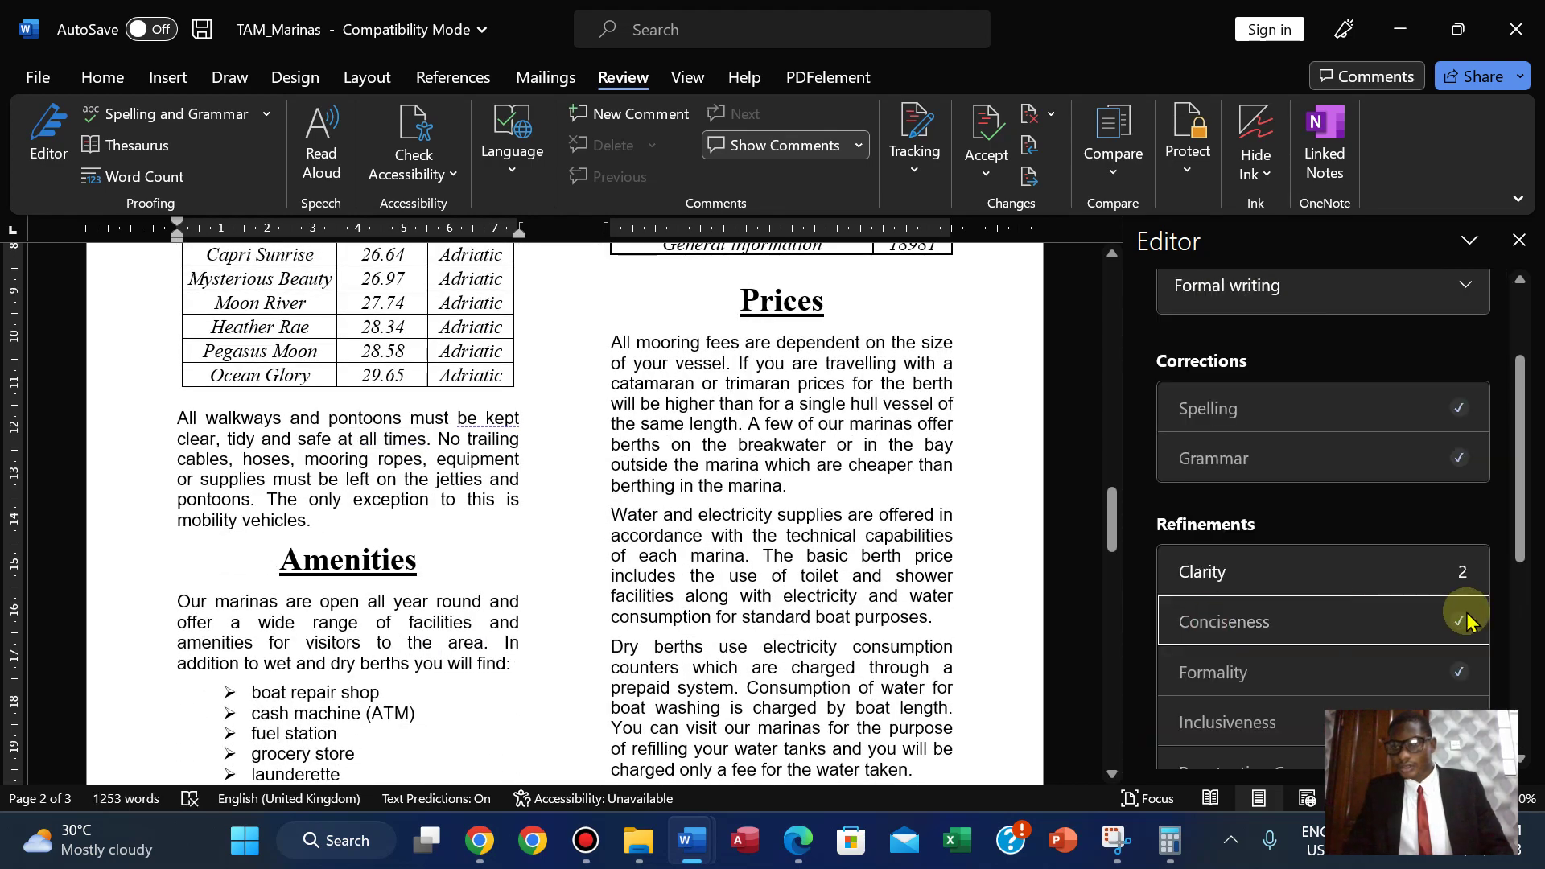
Step: Reopen the Clarity suggestions and ignore once those for "are newly built" and "be kept"
{"action": "left_click", "coordinate": [1359, 576]}
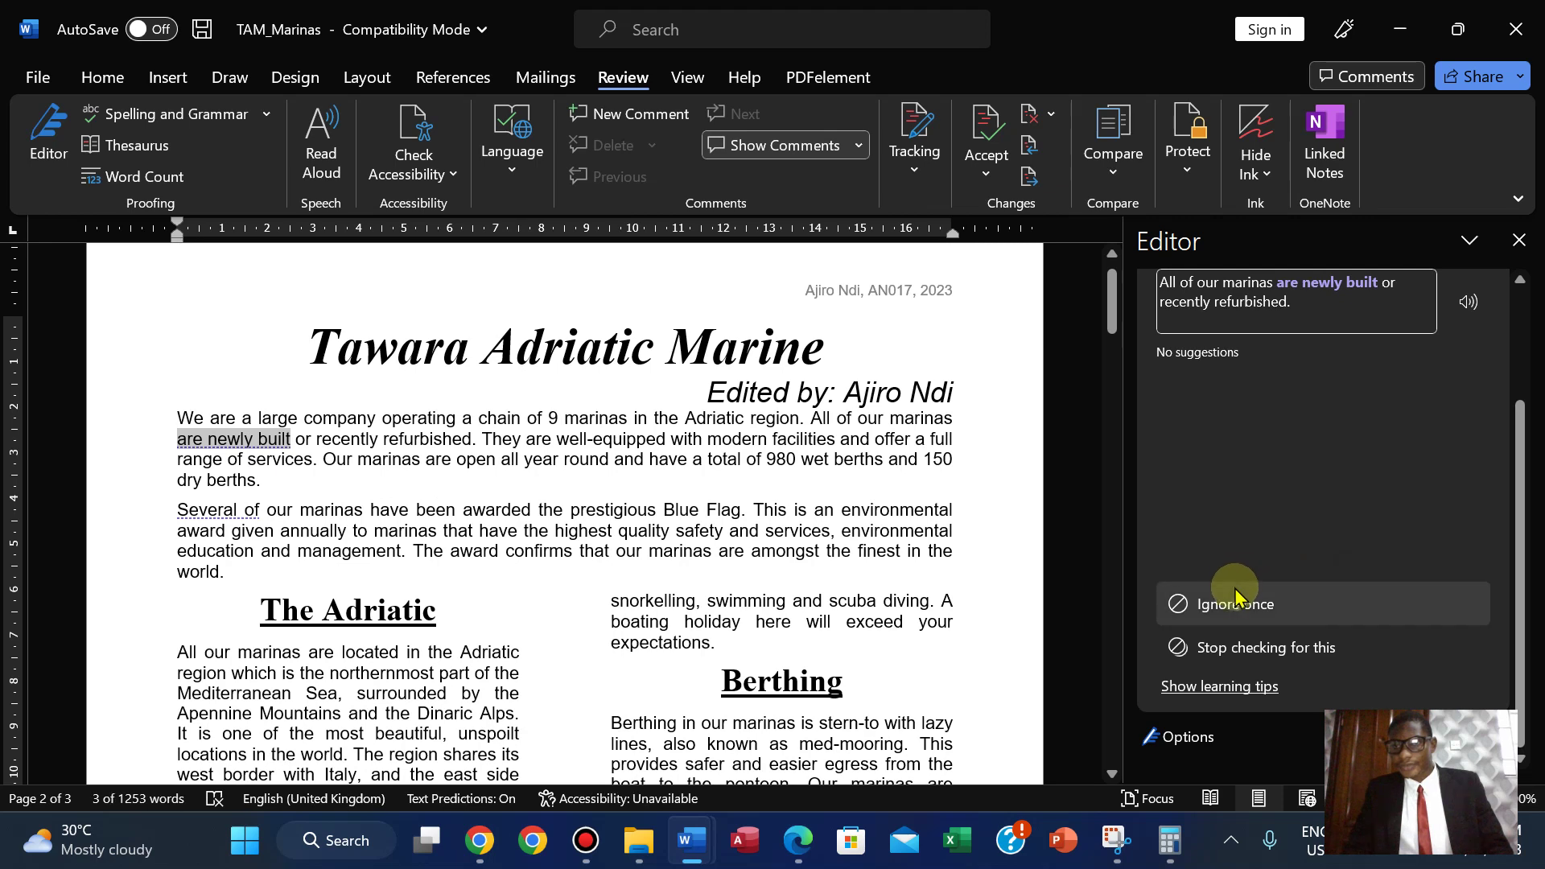
{"action": "left_click", "coordinate": [1231, 600]}
{"action": "left_click", "coordinate": [1231, 596]}
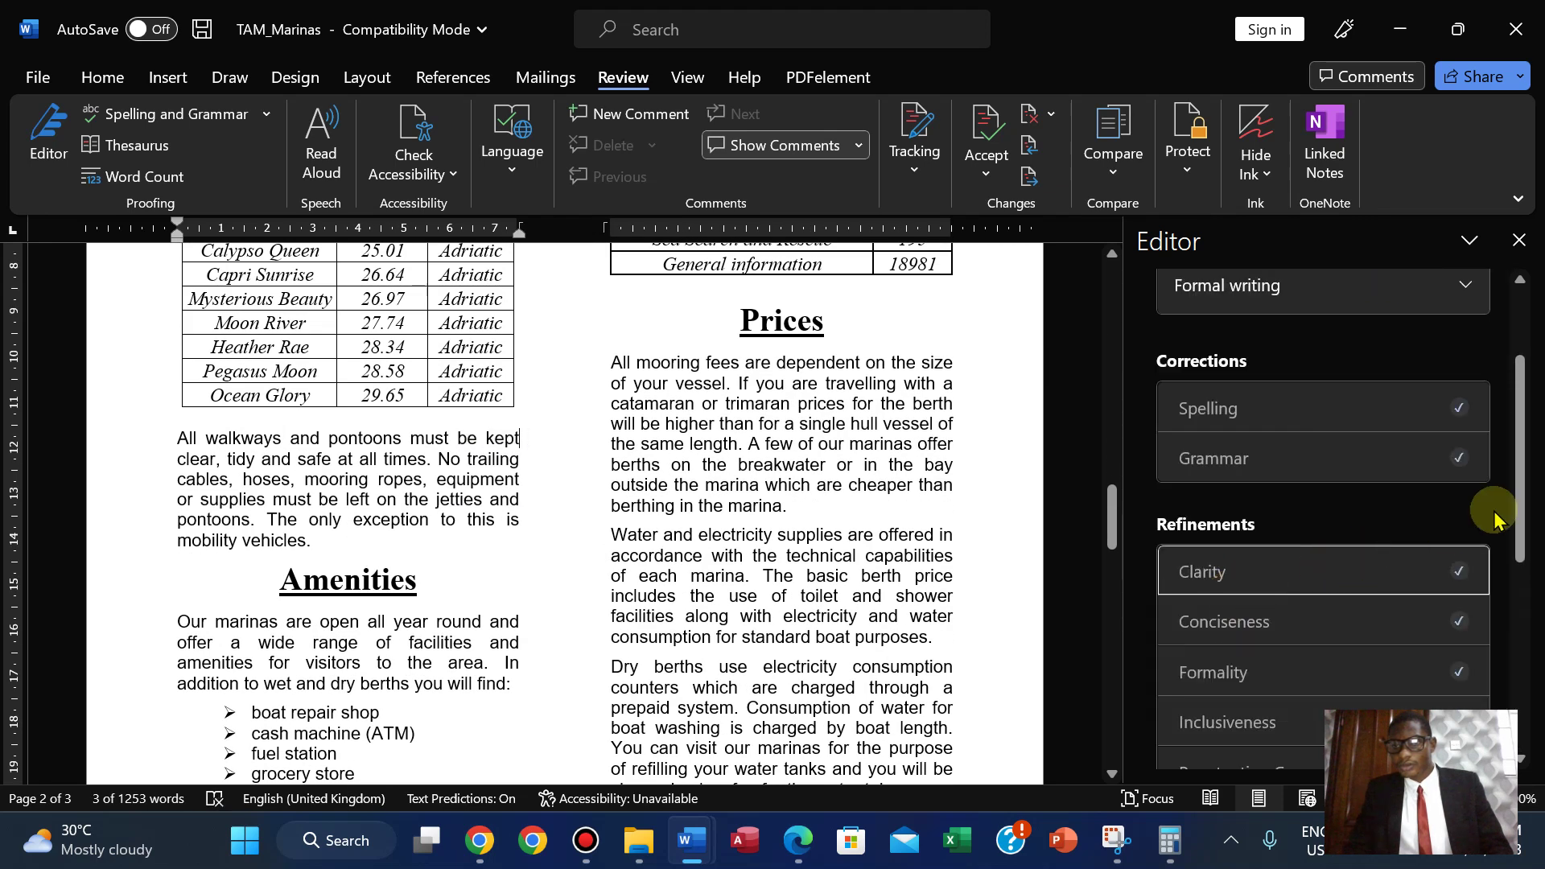
Step: Ignore once the Resume suggestions for "Several of" and "a number of", as well as the remaining Clarity suggestion
{"action": "left_click_drag", "start_coordinate": [1537, 482], "coordinate": [1522, 609]}
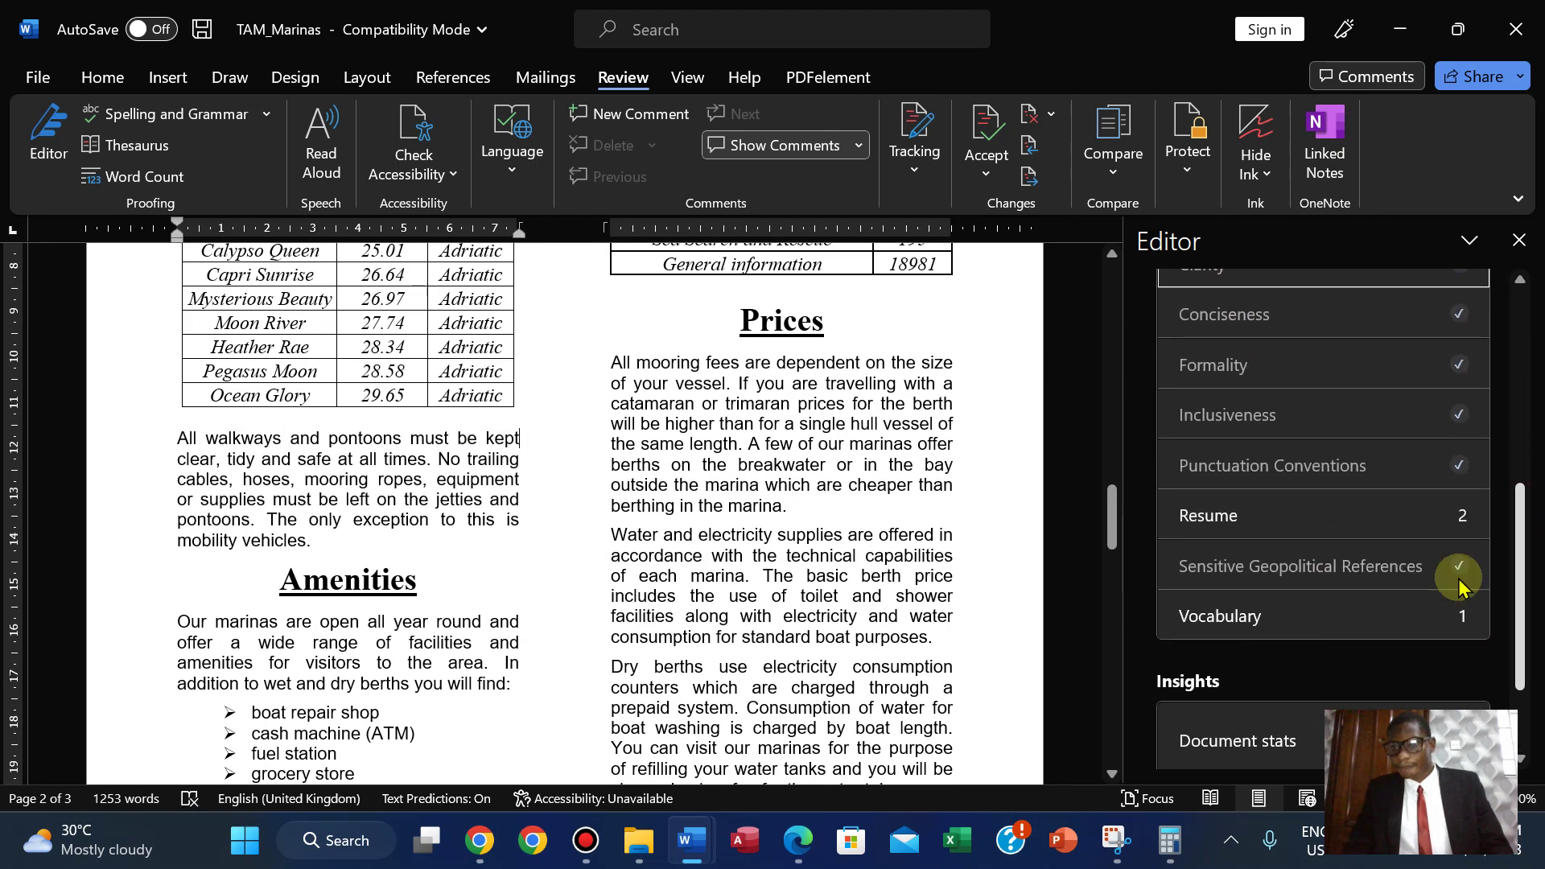
{"action": "left_click", "coordinate": [1304, 527]}
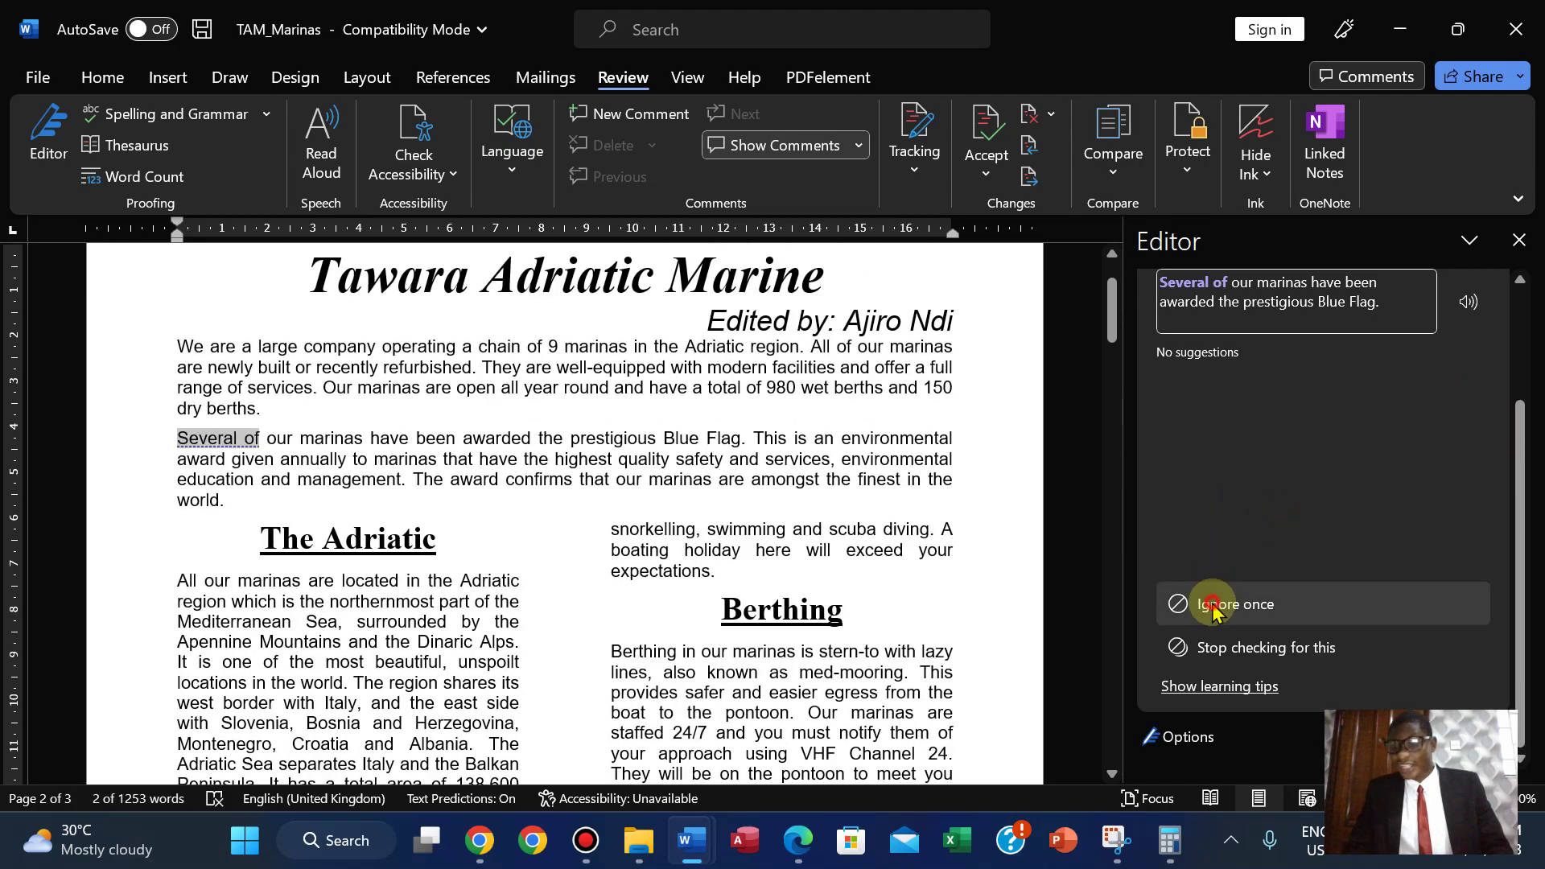
{"action": "left_click", "coordinate": [1215, 606]}
{"action": "left_click", "coordinate": [1215, 605]}
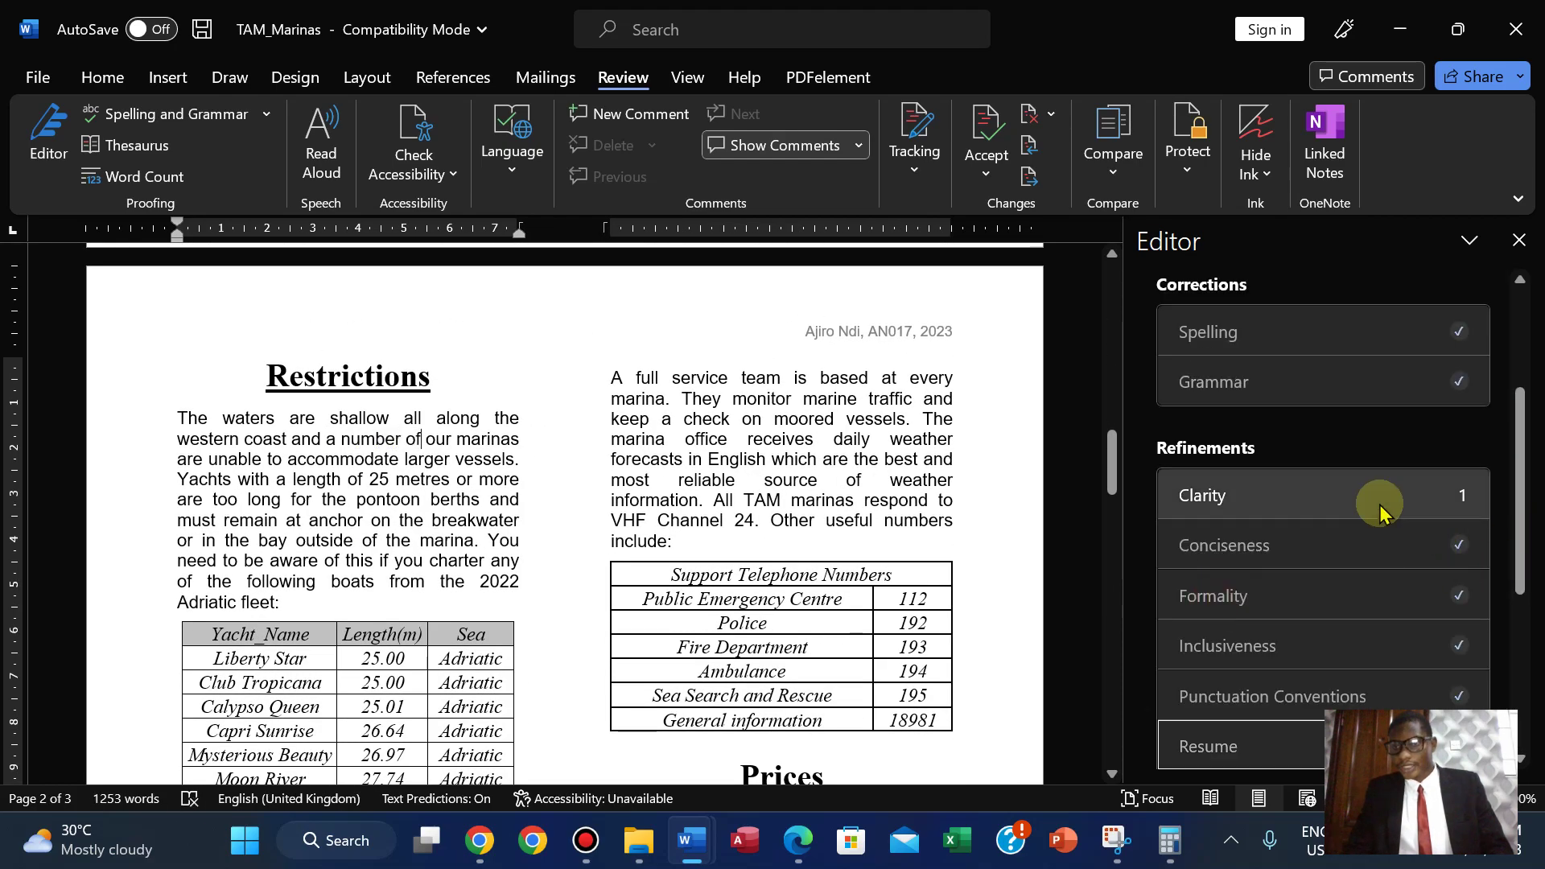
{"action": "left_click", "coordinate": [1380, 503]}
{"action": "left_click", "coordinate": [1221, 597]}
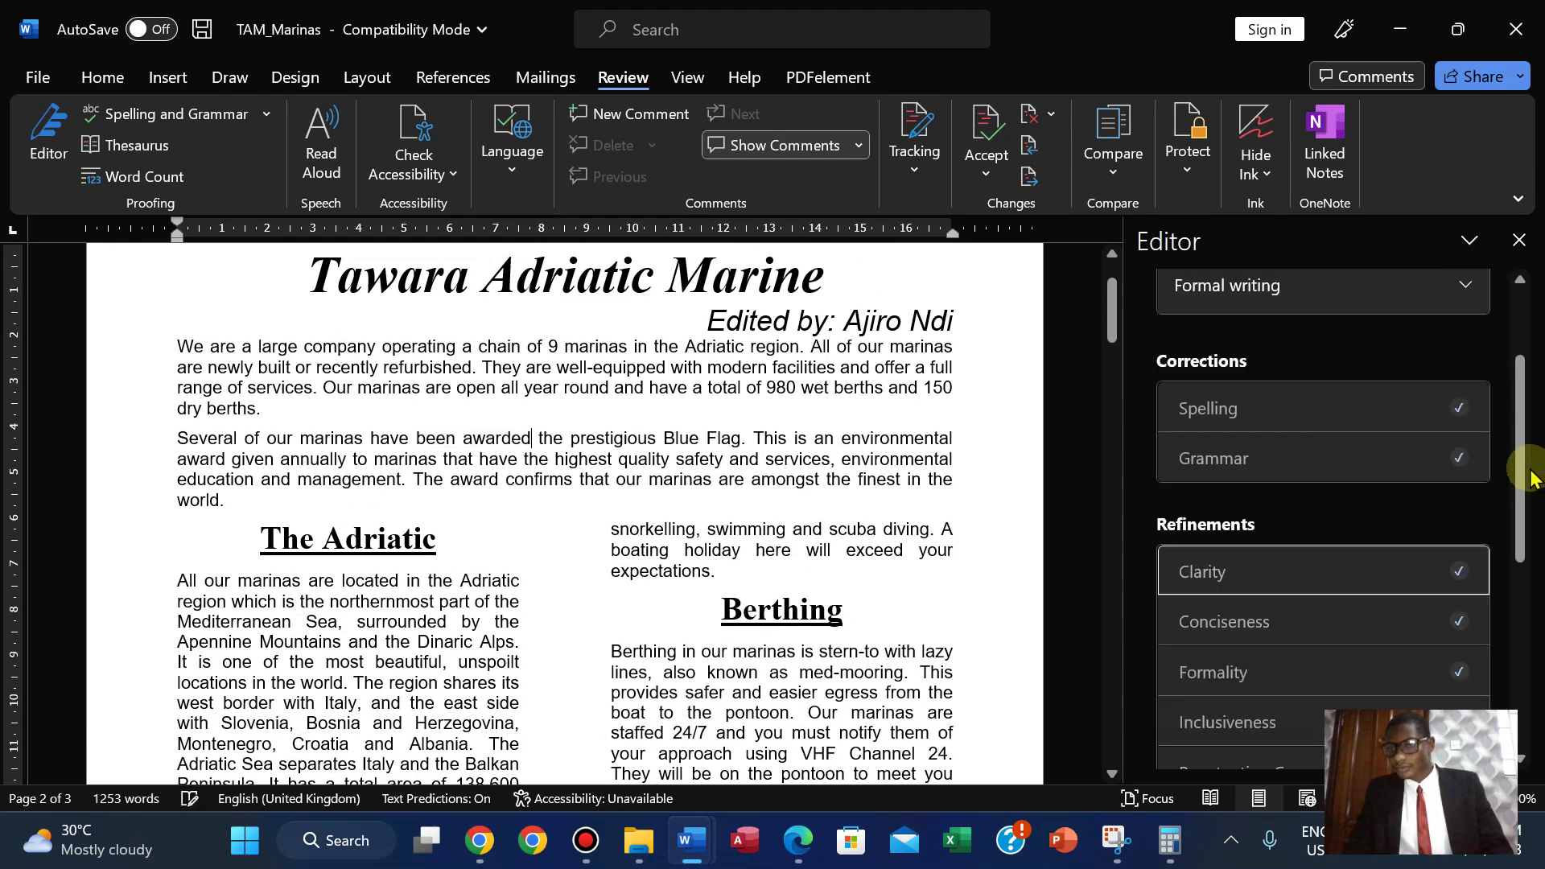
Step: Ignore once the Vocabulary suggestion for "very small", finish the review and close the Editor
{"action": "left_click_drag", "start_coordinate": [1521, 457], "coordinate": [1424, 593]}
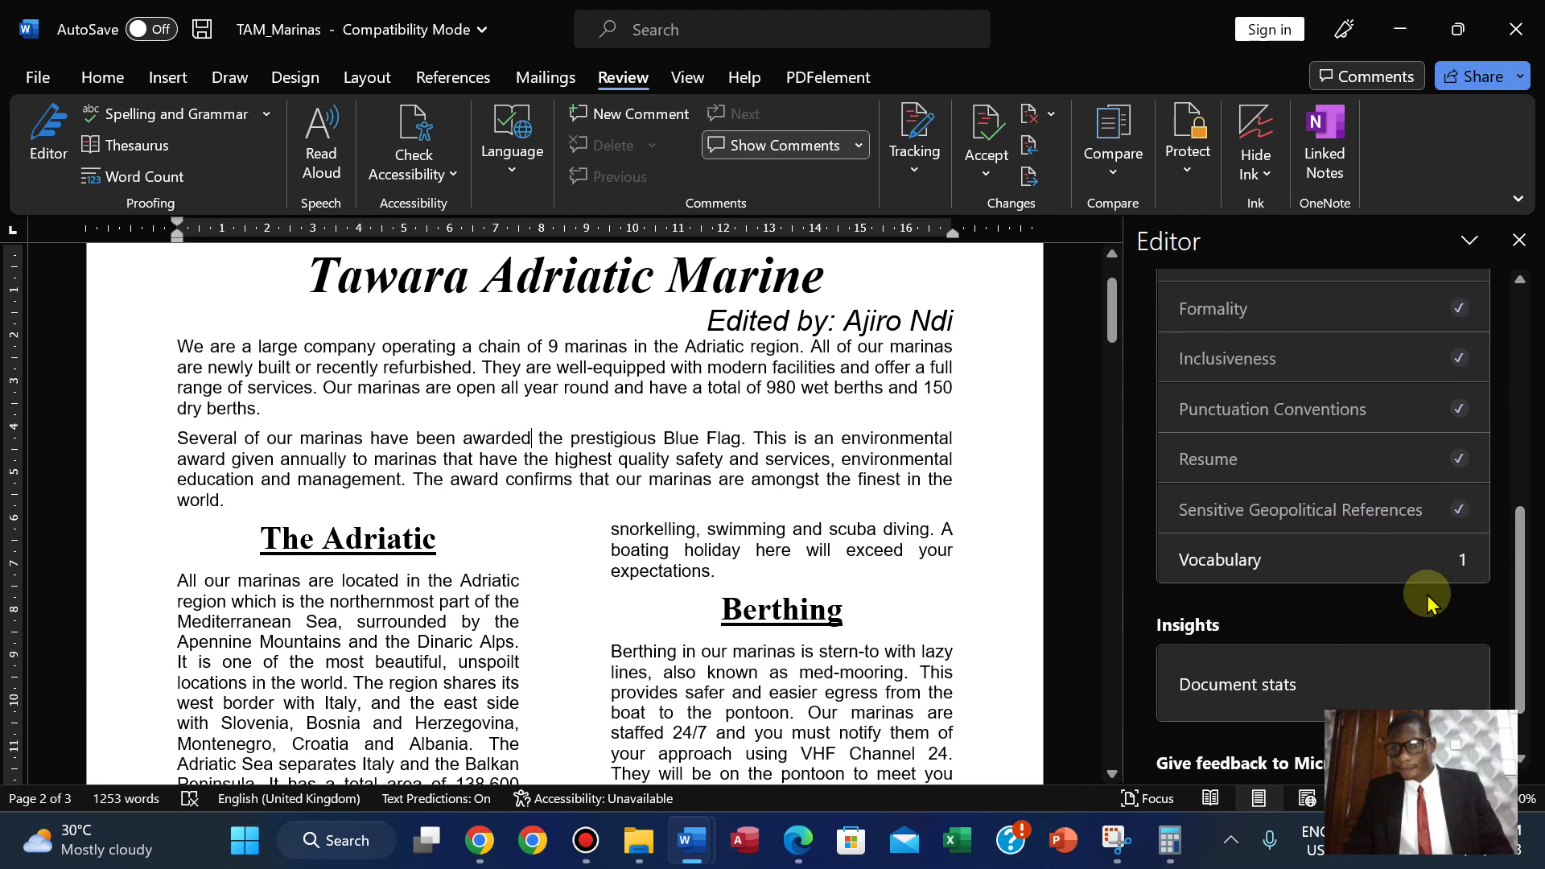
{"action": "left_click", "coordinate": [1348, 573]}
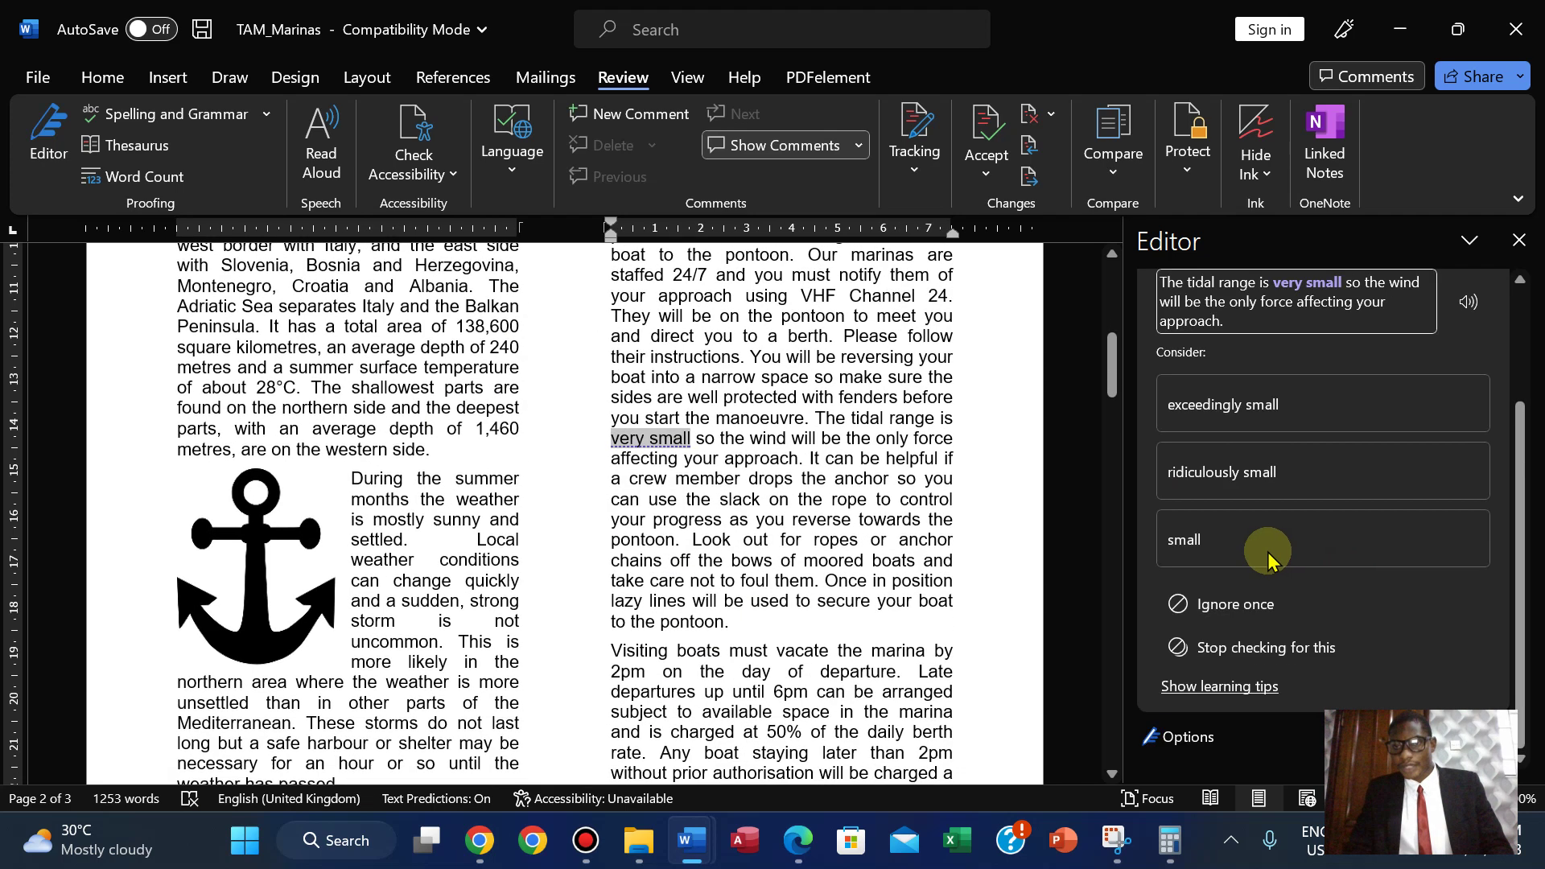
{"action": "left_click", "coordinate": [1239, 605]}
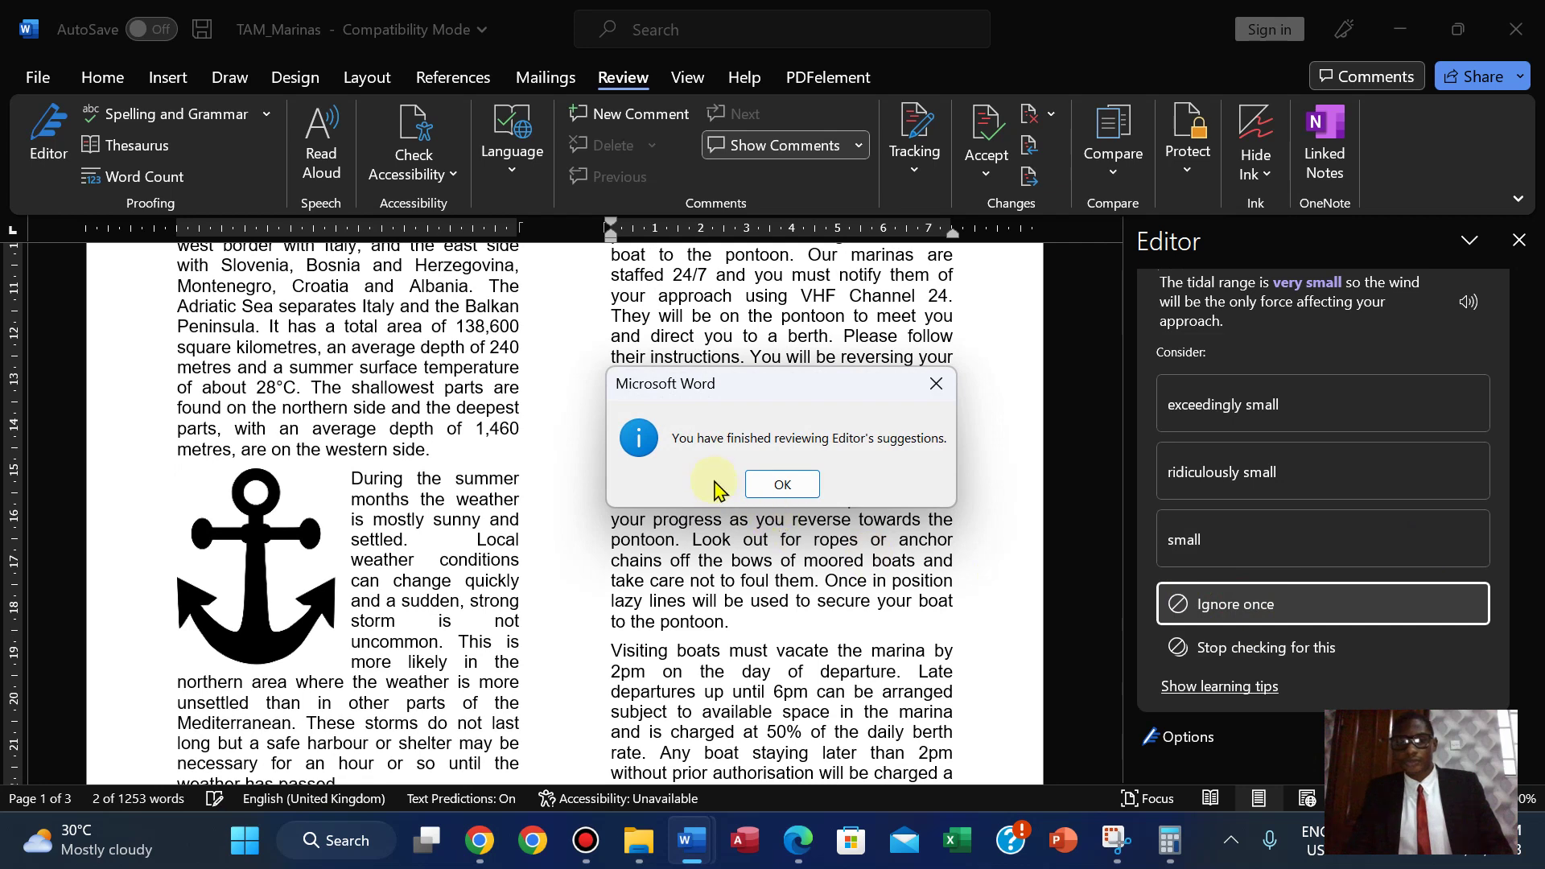
{"action": "left_click", "coordinate": [779, 485]}
{"action": "left_click_drag", "start_coordinate": [1520, 406], "coordinate": [1518, 311]}
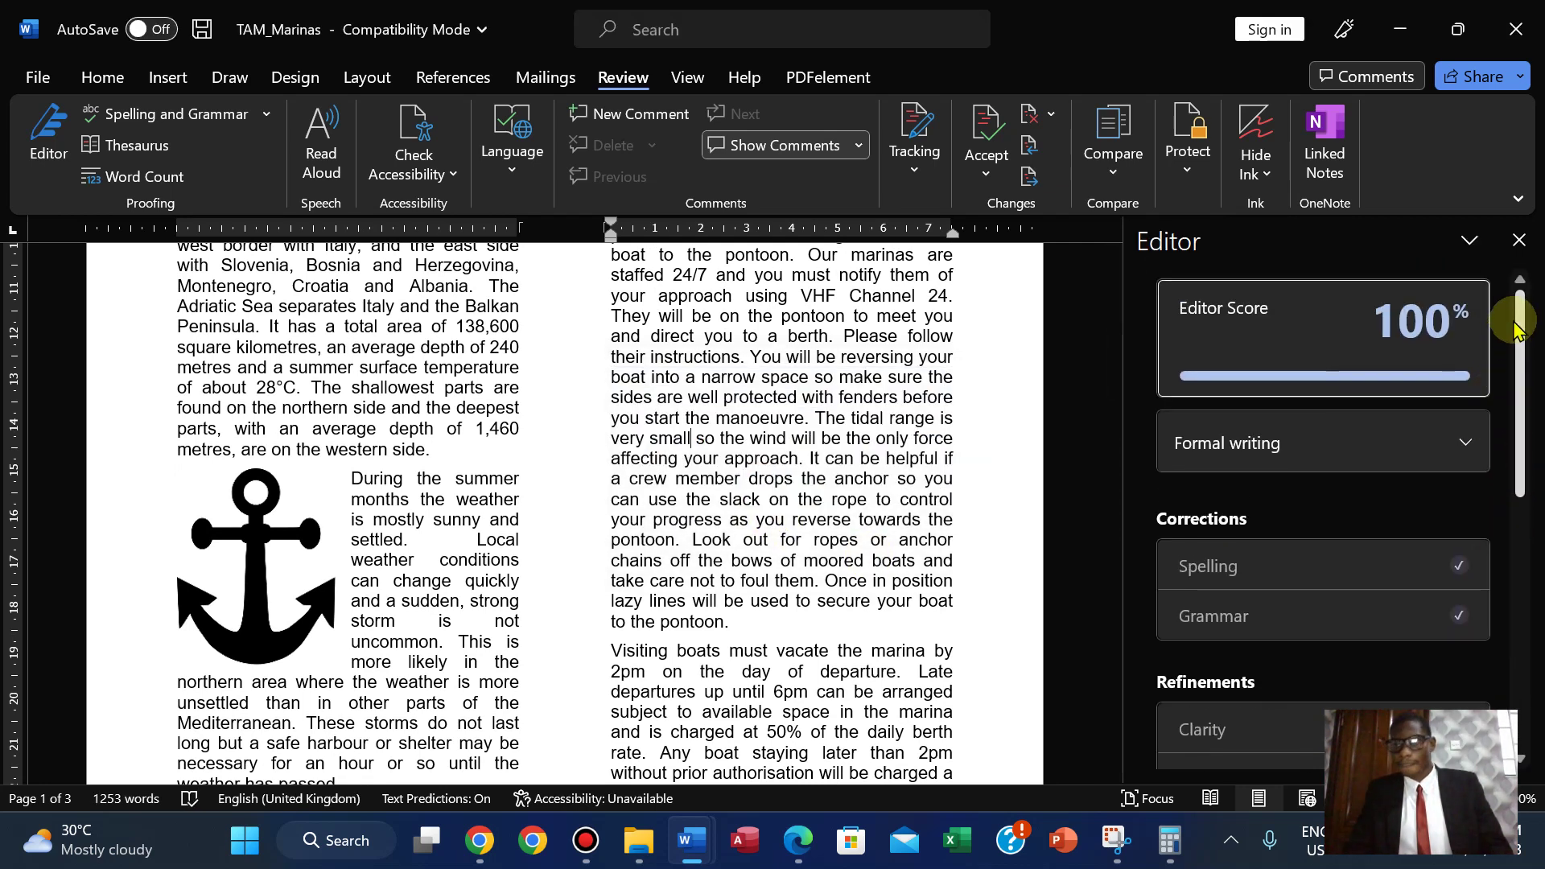
{"action": "left_click", "coordinate": [1519, 241]}
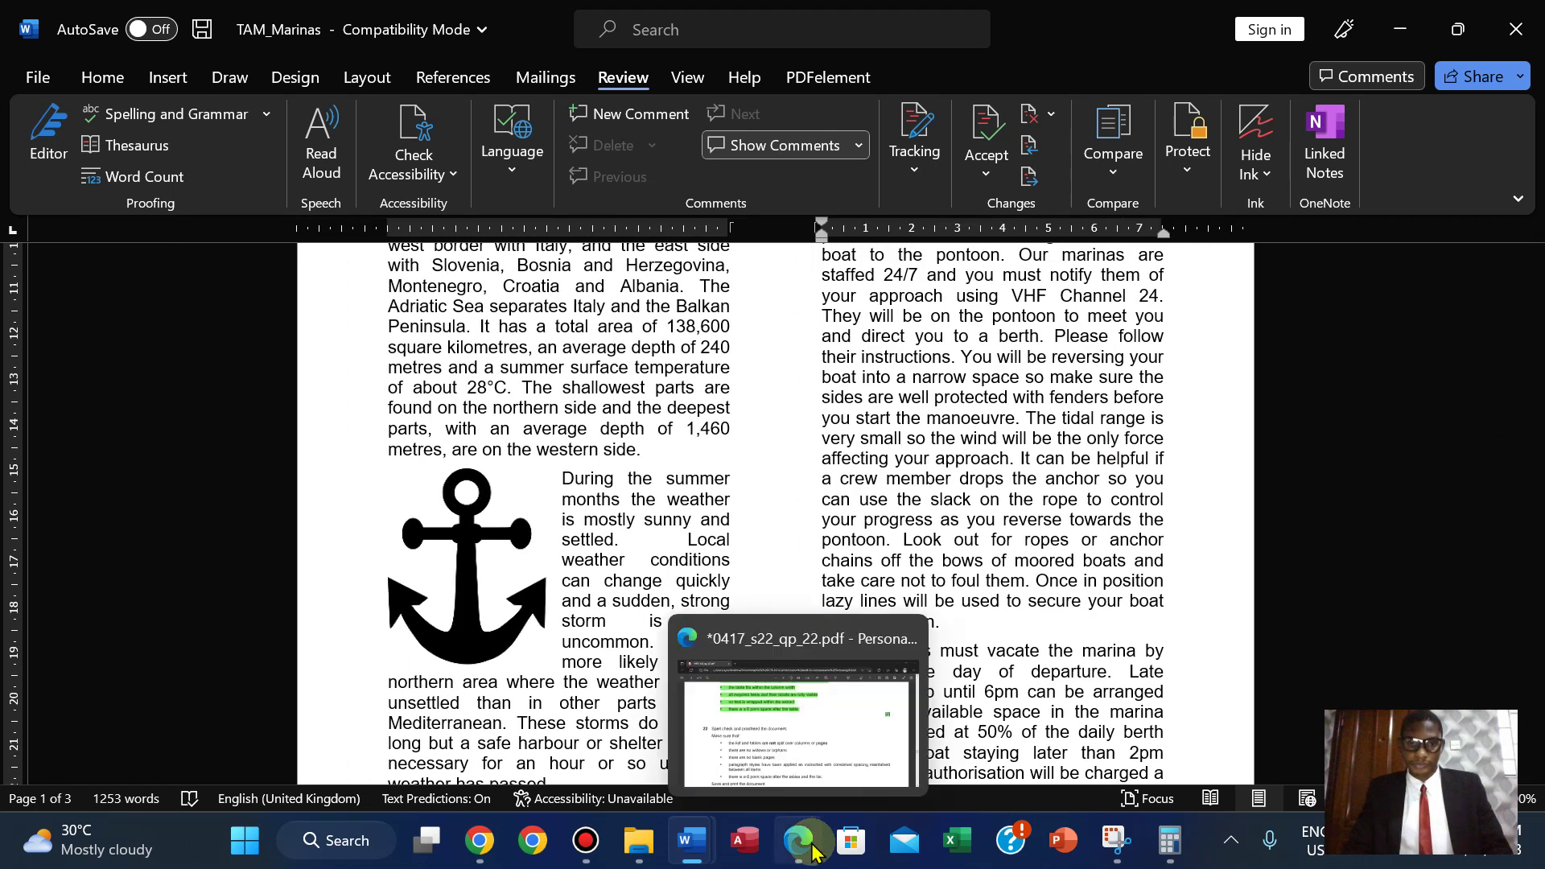
Step: Reread question 22's proofreading checklist in 0417_s22_qp_22, and display the full list of paragraph styles in TAM_Marinas
{"action": "left_click", "coordinate": [811, 849]}
{"action": "scroll", "coordinate": [587, 648], "scroll_direction": "down", "scroll_amount": 2}
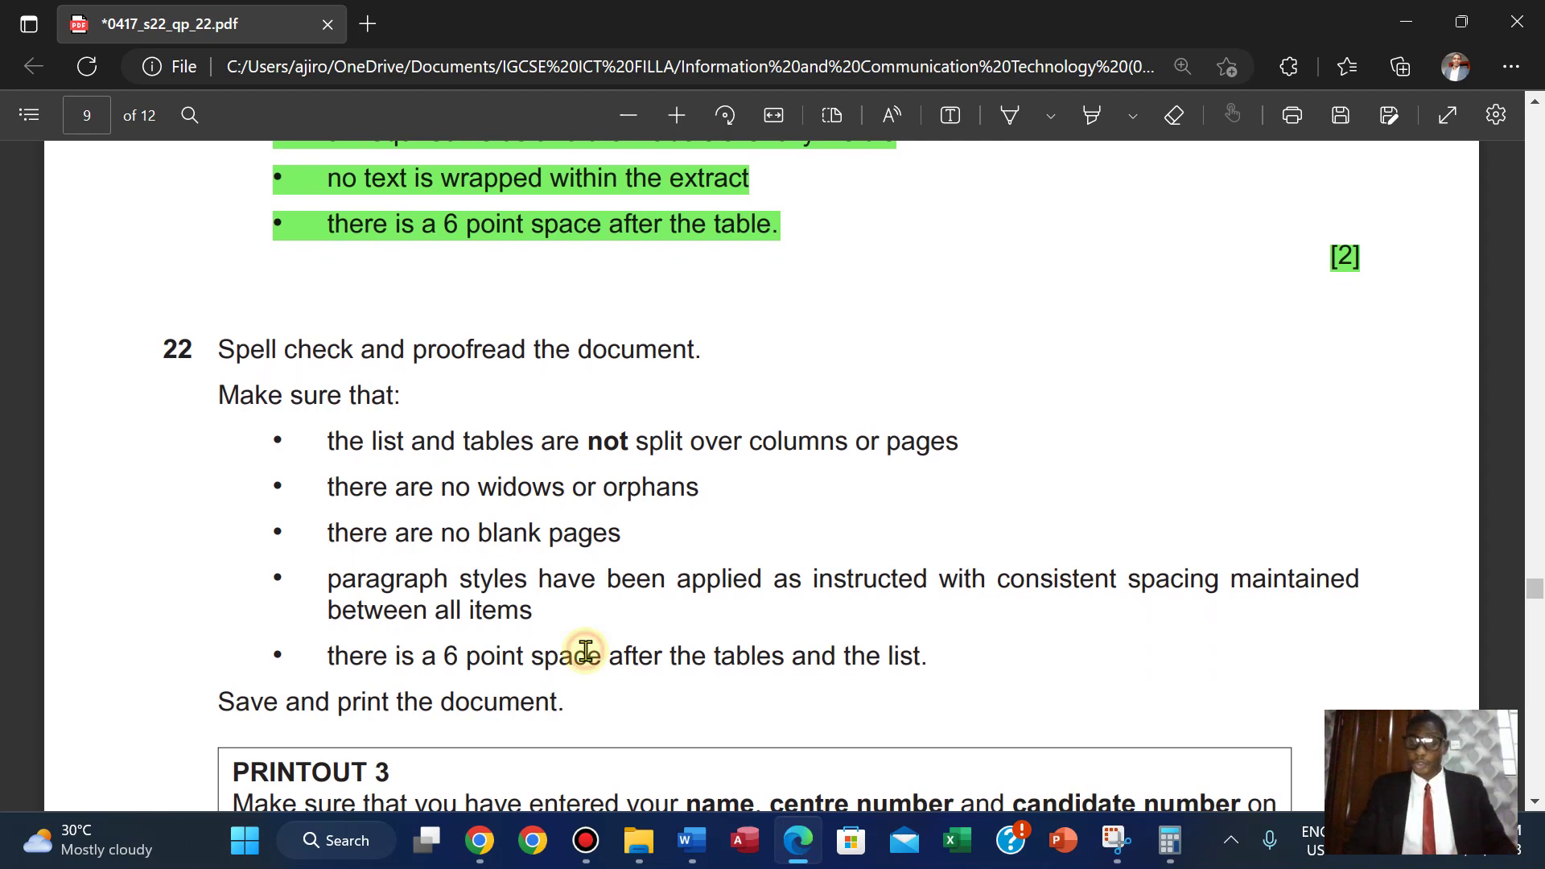
{"action": "mouse_move", "coordinate": [692, 840]}
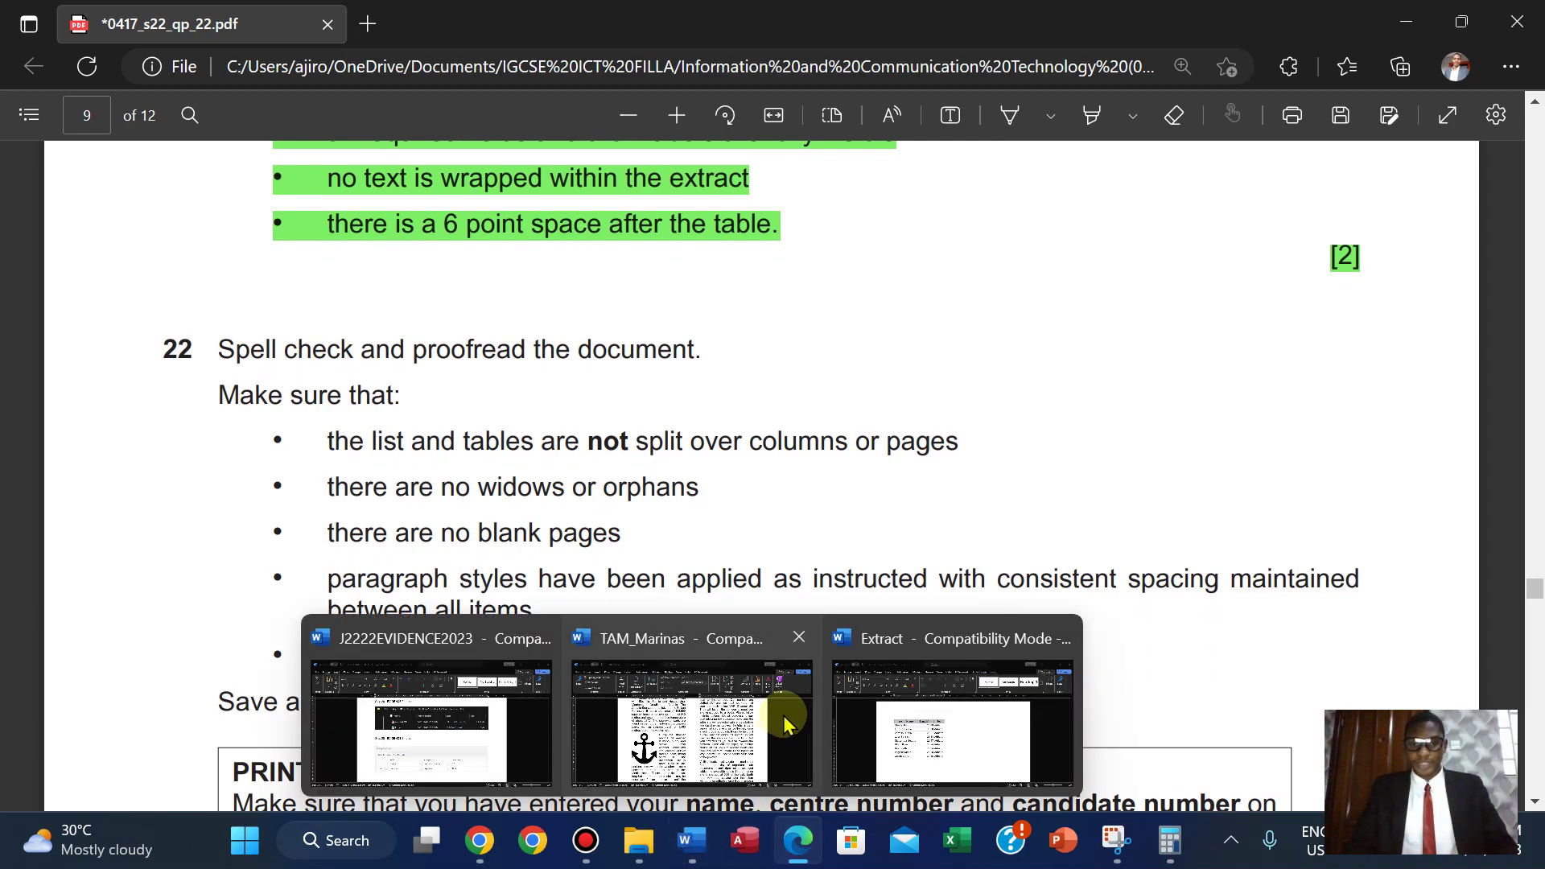
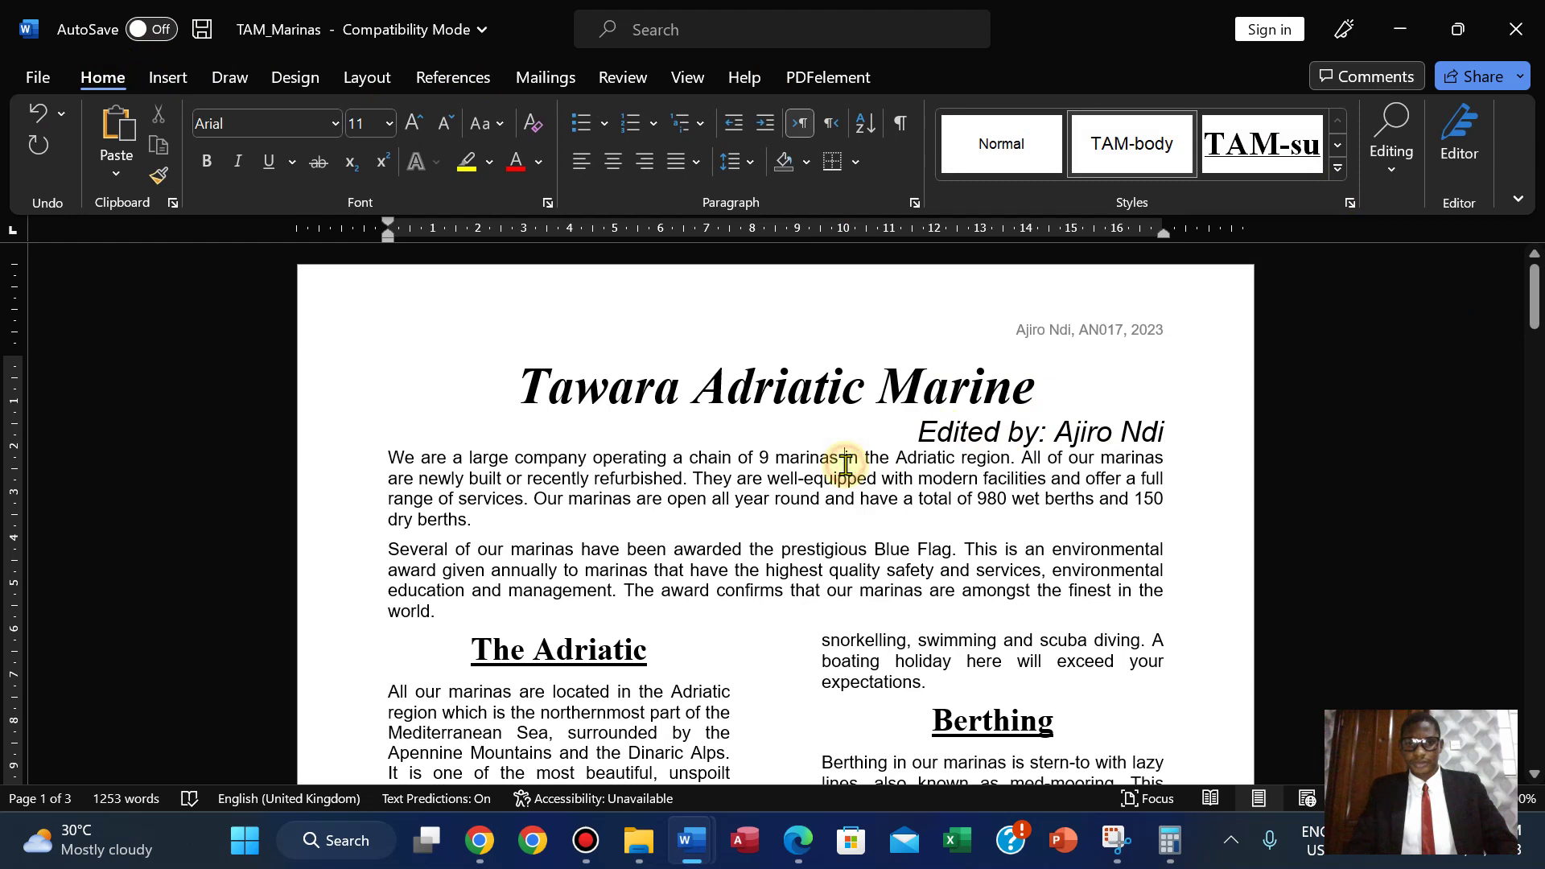
{"action": "left_click", "coordinate": [1350, 204]}
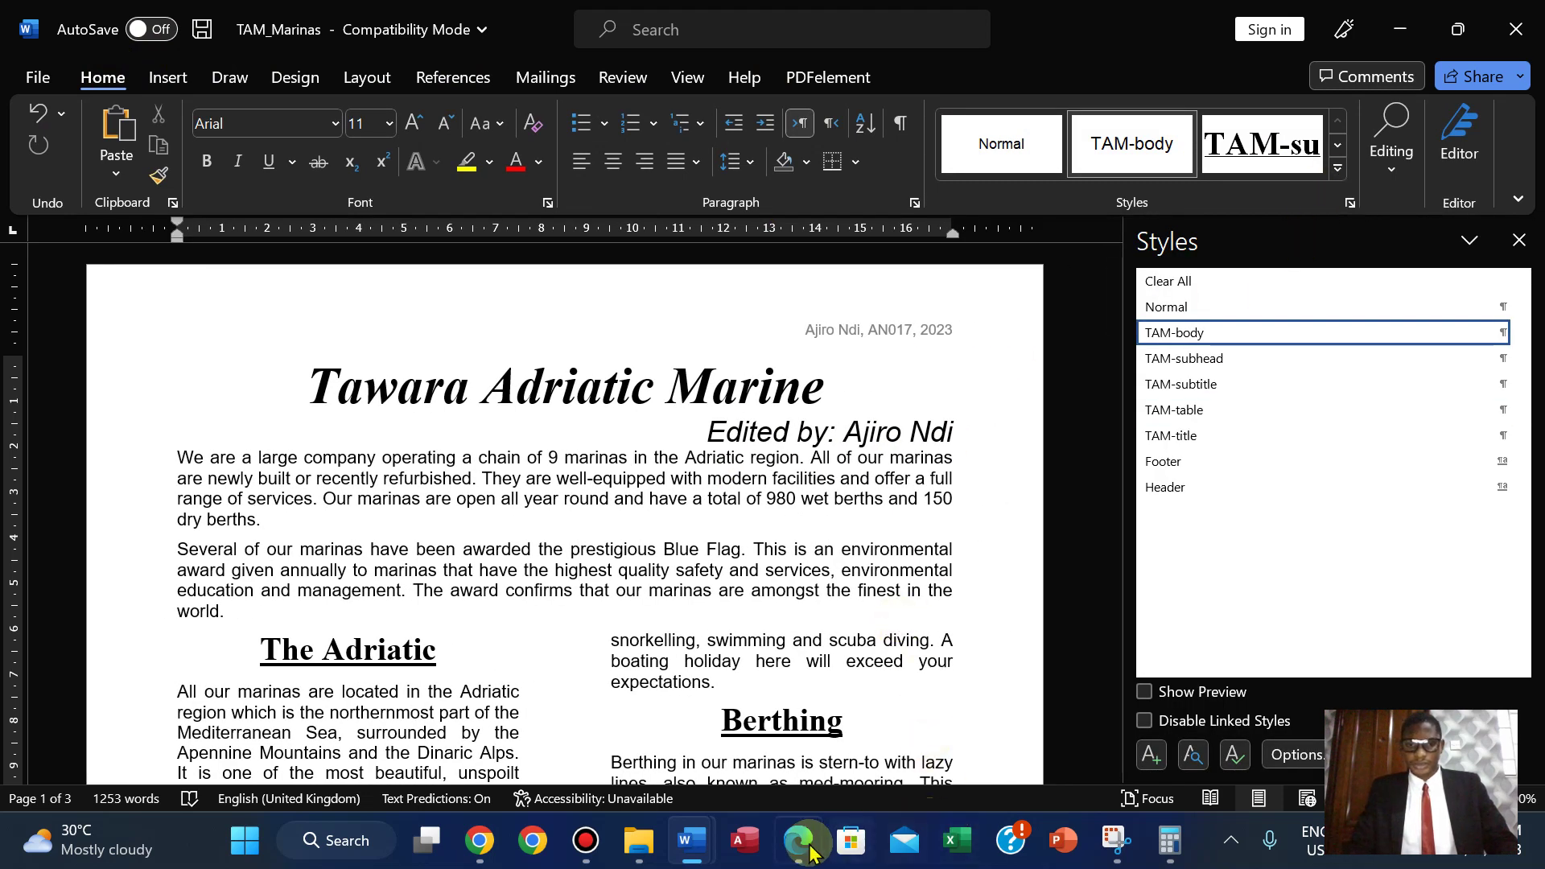
Step: Switch to the 0417_s22_qp_22 question paper and reread the Task 1 instructions and question 1 of Task 2
{"action": "key", "text": "alt+Tab"}
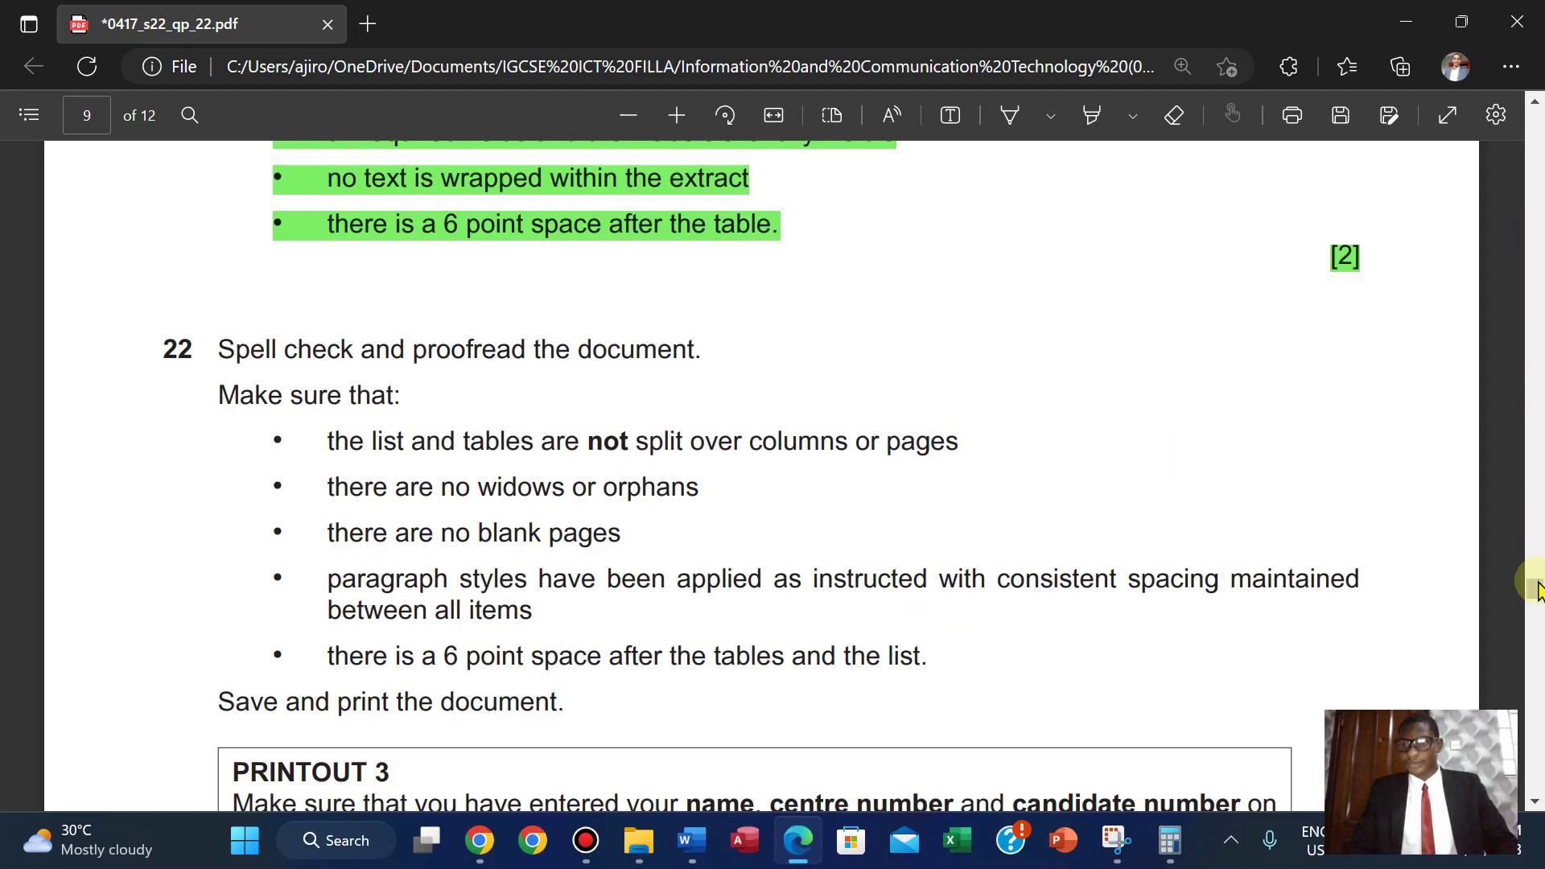
{"action": "left_click_drag", "start_coordinate": [1539, 590], "coordinate": [1478, 196]}
{"action": "scroll", "coordinate": [1477, 195], "scroll_direction": "down", "scroll_amount": 5}
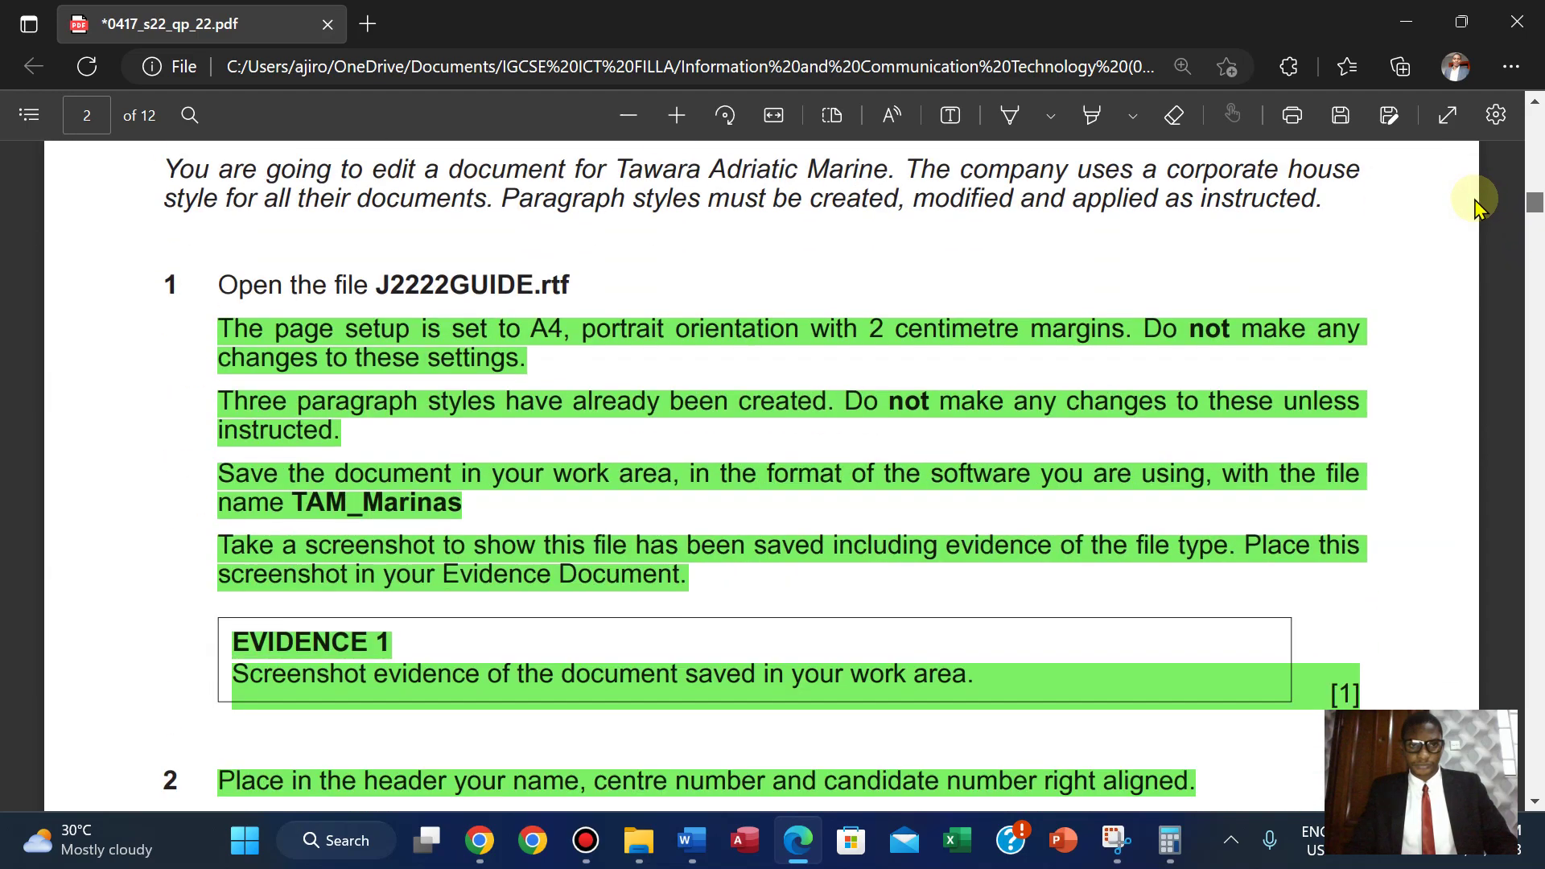
{"action": "scroll", "coordinate": [1477, 196], "scroll_direction": "up", "scroll_amount": 6}
{"action": "scroll", "coordinate": [1469, 193], "scroll_direction": "down", "scroll_amount": 2}
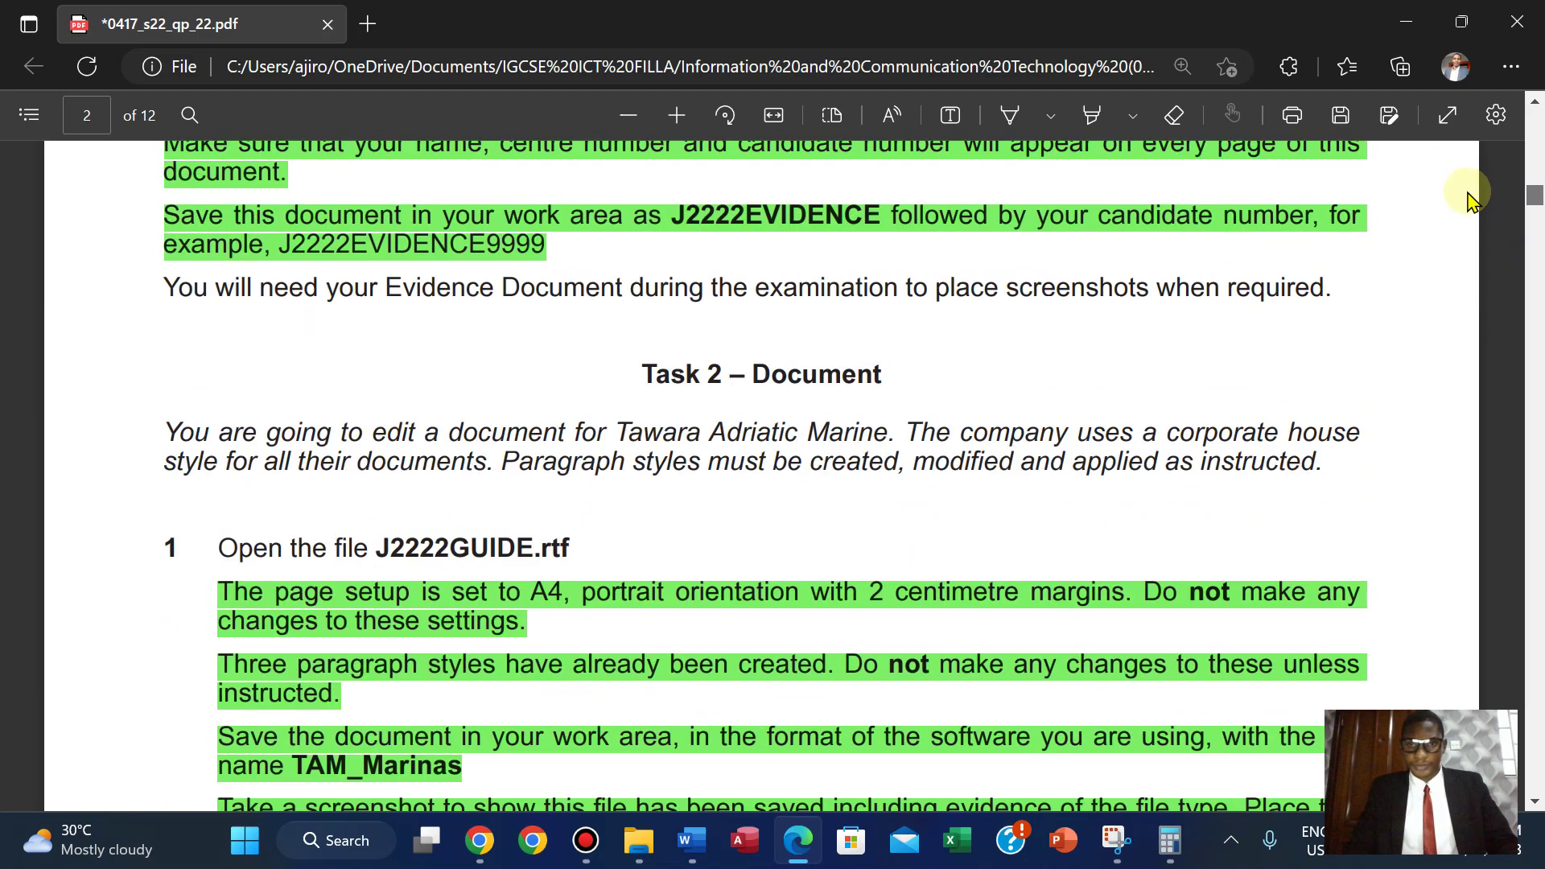
{"action": "scroll", "coordinate": [1469, 195], "scroll_direction": "down", "scroll_amount": 1}
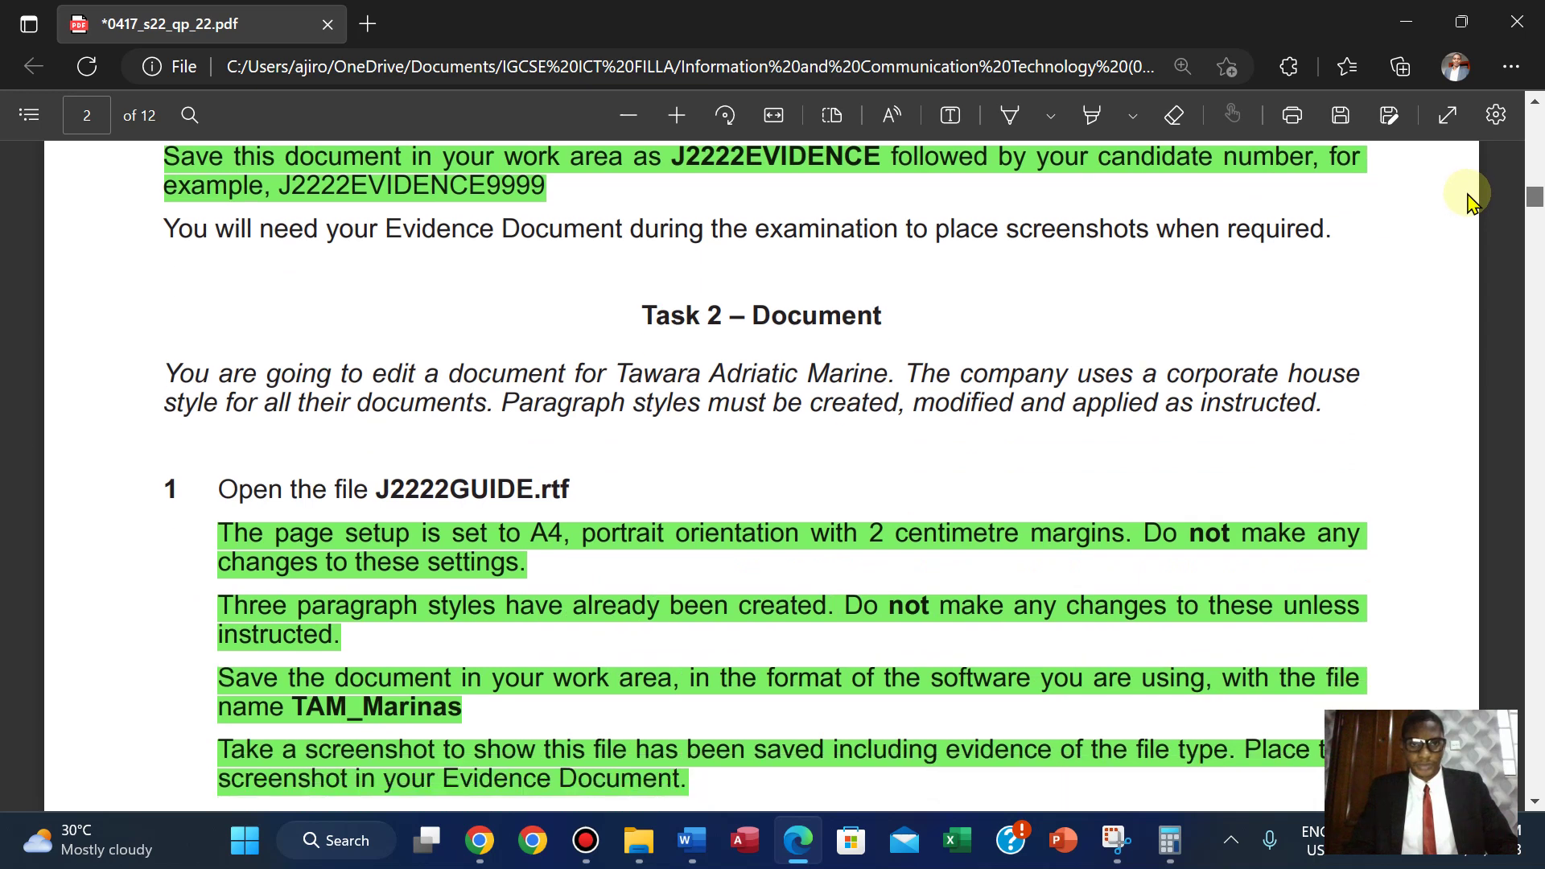
{"action": "scroll", "coordinate": [1470, 200], "scroll_direction": "up", "scroll_amount": 4}
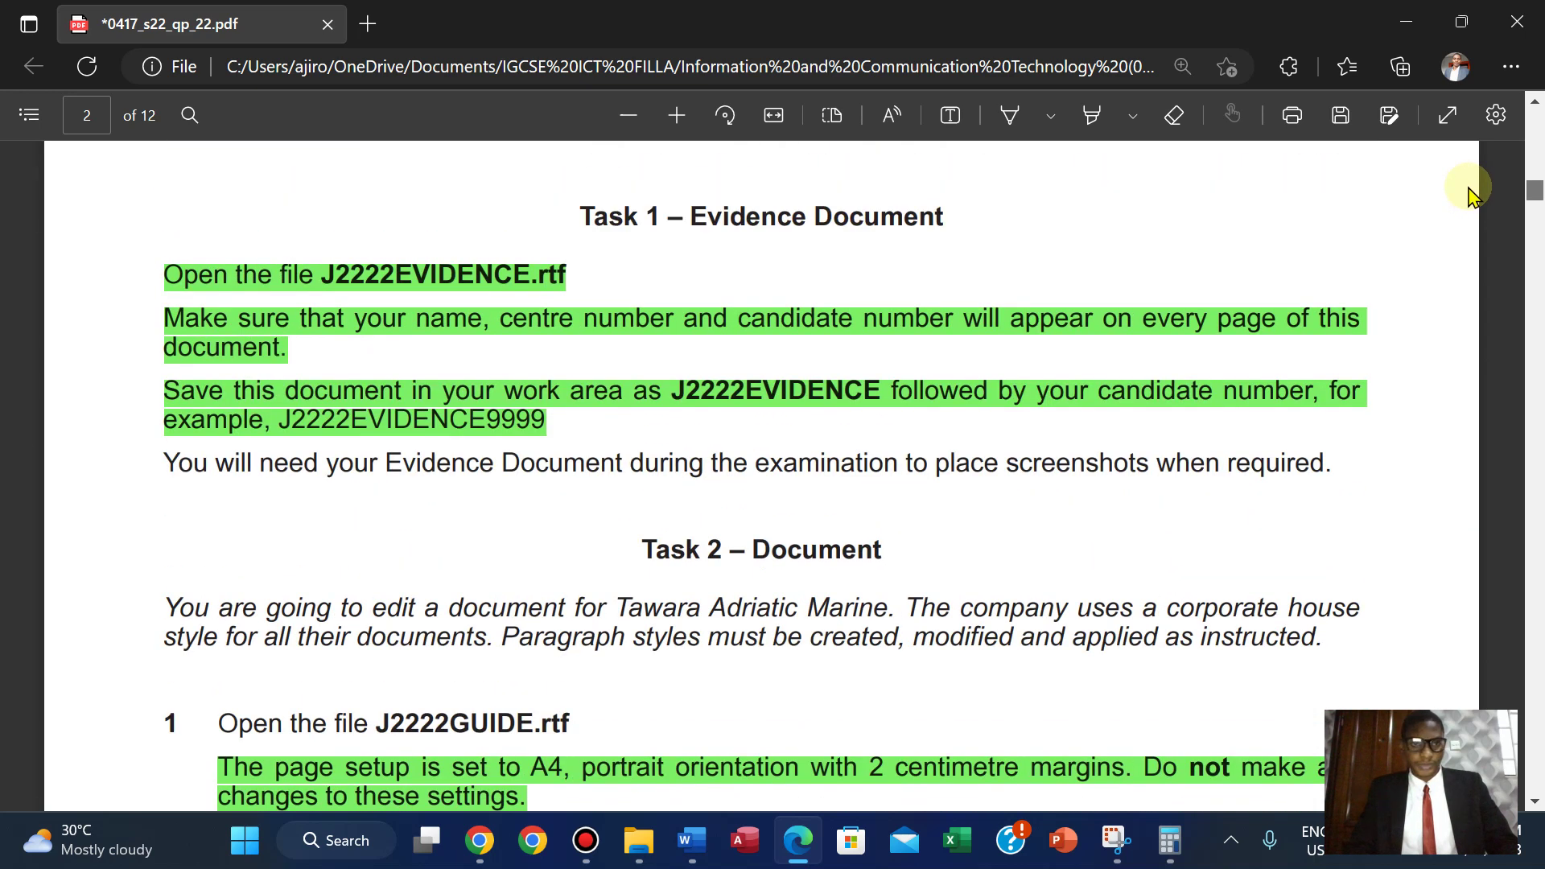
{"action": "scroll", "coordinate": [1470, 193], "scroll_direction": "down", "scroll_amount": 1}
{"action": "scroll", "coordinate": [1469, 196], "scroll_direction": "down", "scroll_amount": 1}
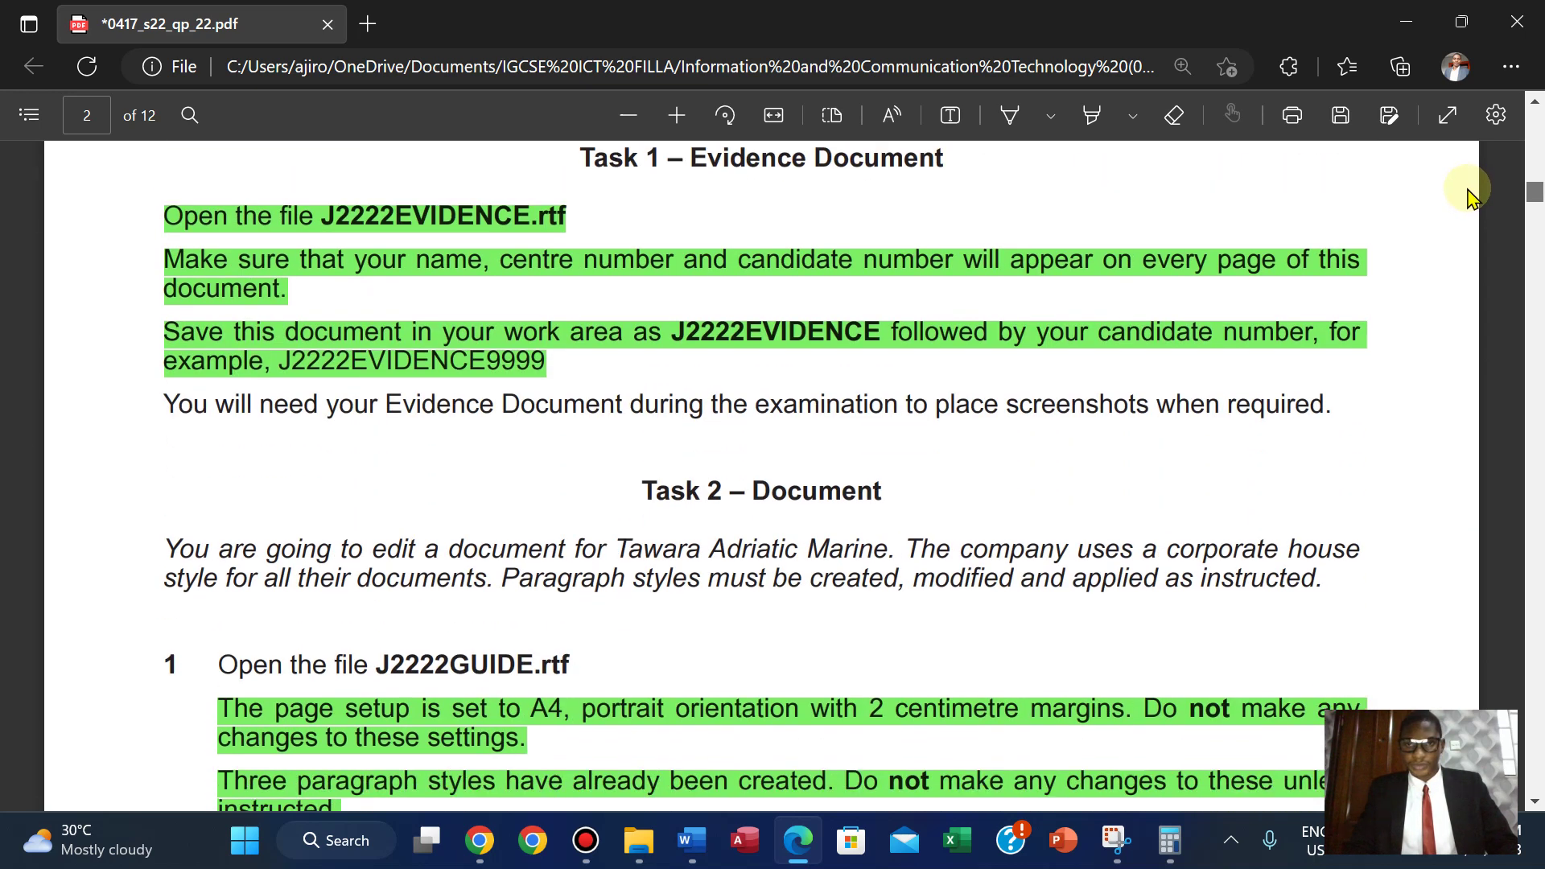
{"action": "scroll", "coordinate": [1469, 196], "scroll_direction": "down", "scroll_amount": 4}
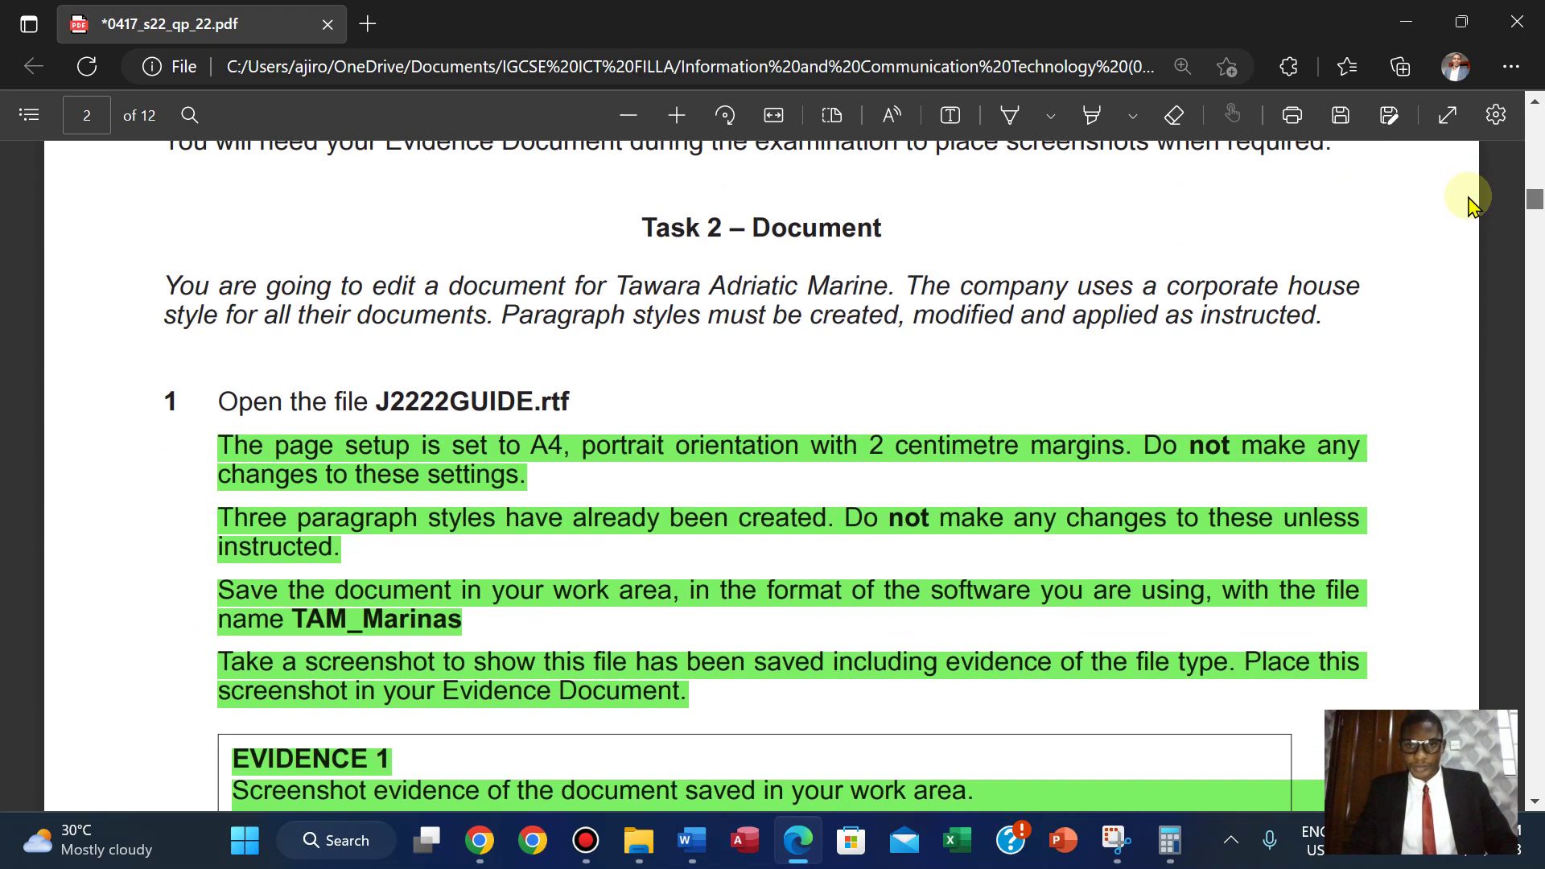
{"action": "scroll", "coordinate": [1469, 201], "scroll_direction": "down", "scroll_amount": 2}
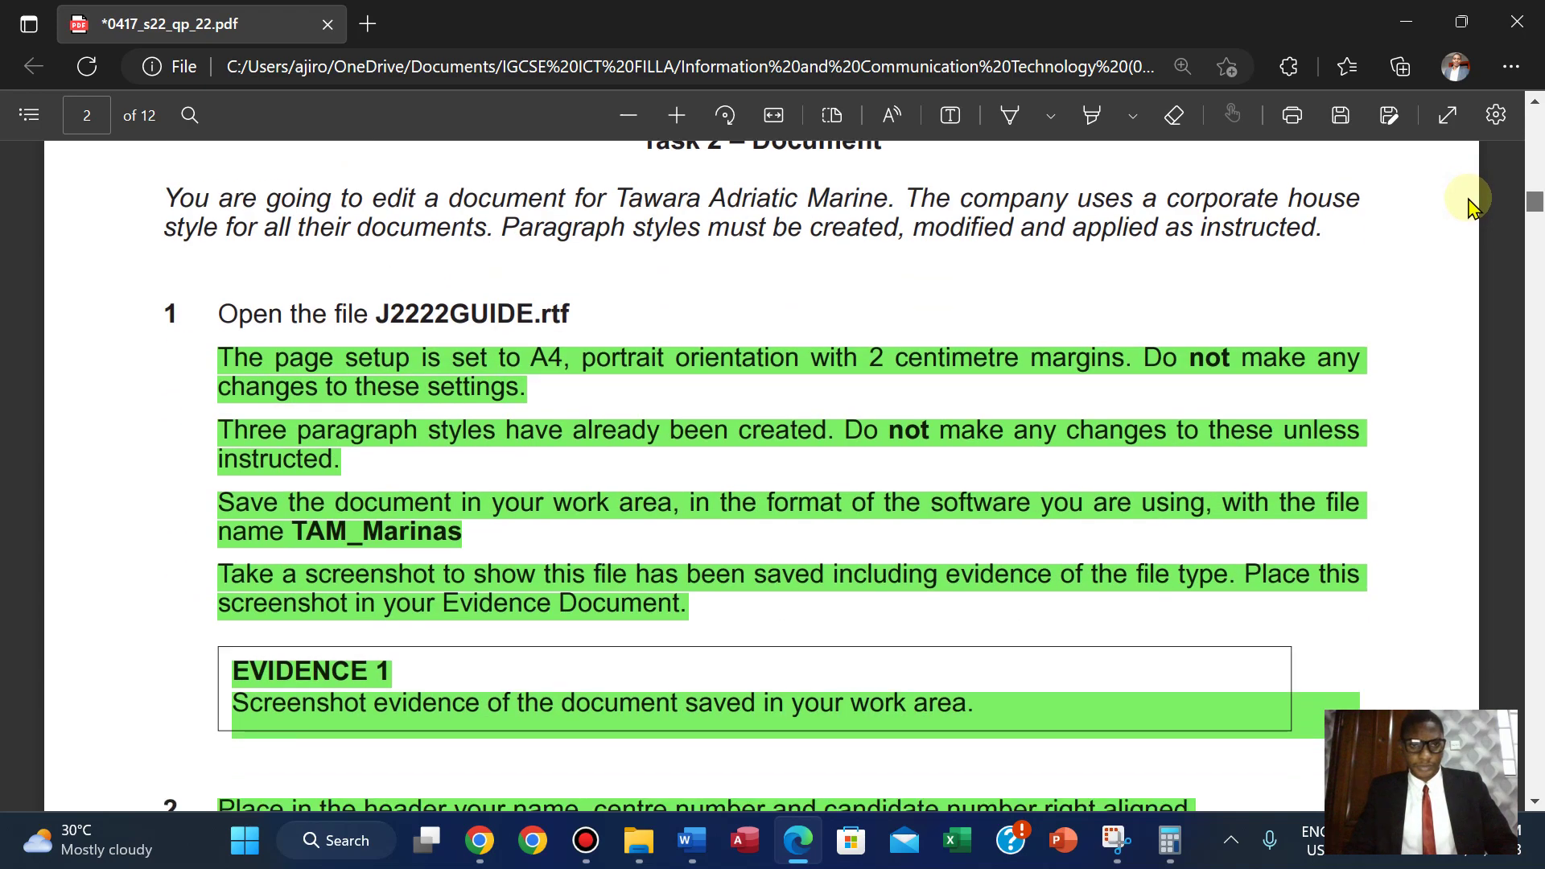
Step: Look through questions 2 to 6 for the header, footer and paragraph style requirements
{"action": "scroll", "coordinate": [1470, 205], "scroll_direction": "down", "scroll_amount": 12}
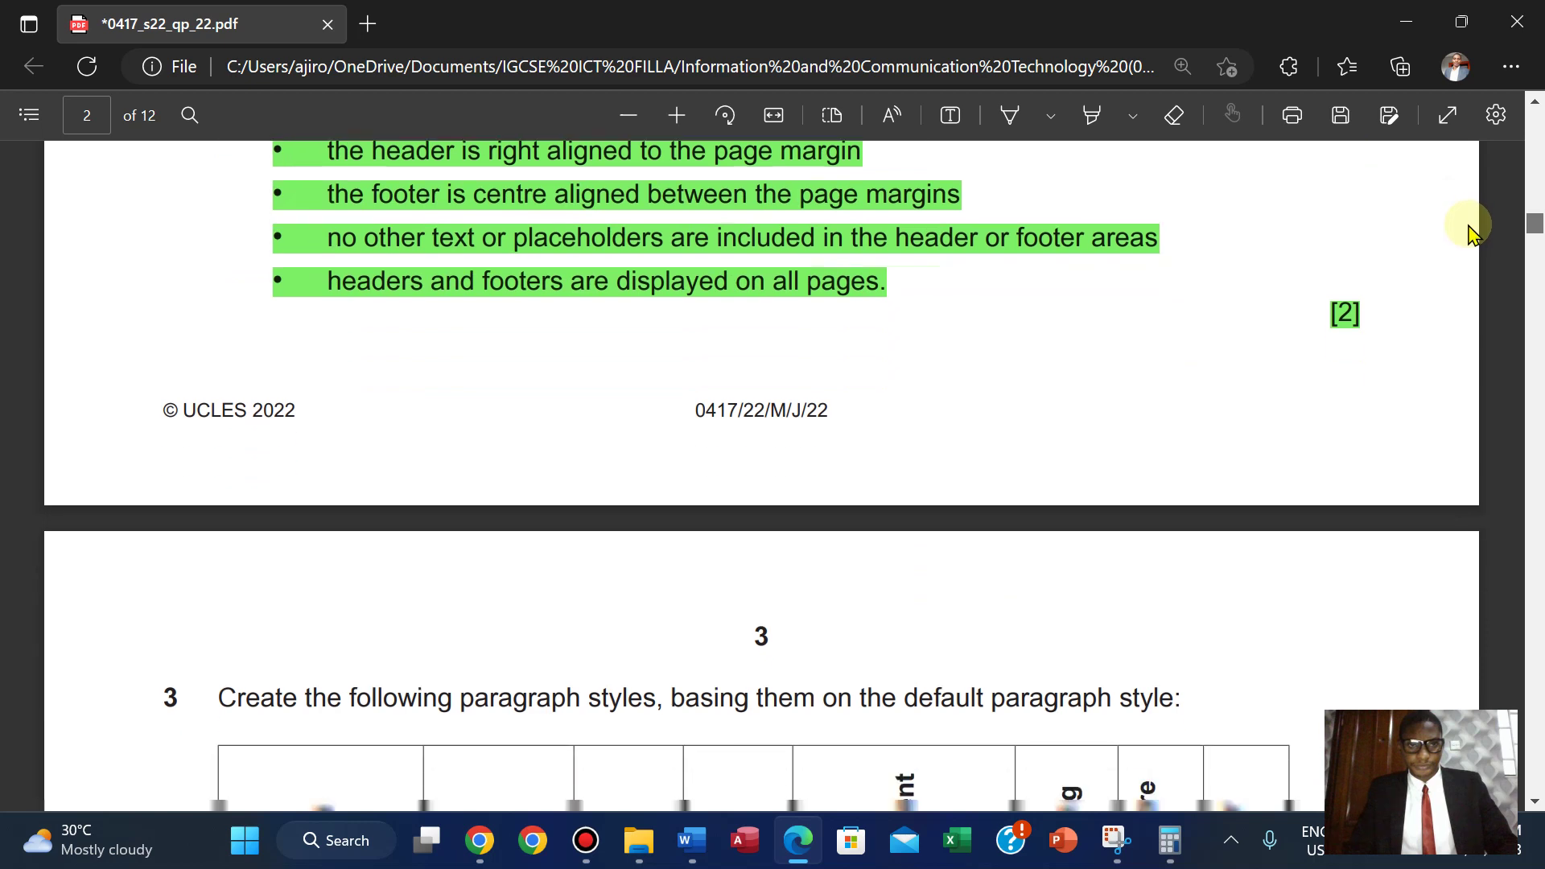
{"action": "scroll", "coordinate": [1470, 233], "scroll_direction": "down", "scroll_amount": 7}
{"action": "scroll", "coordinate": [1470, 237], "scroll_direction": "down", "scroll_amount": 7}
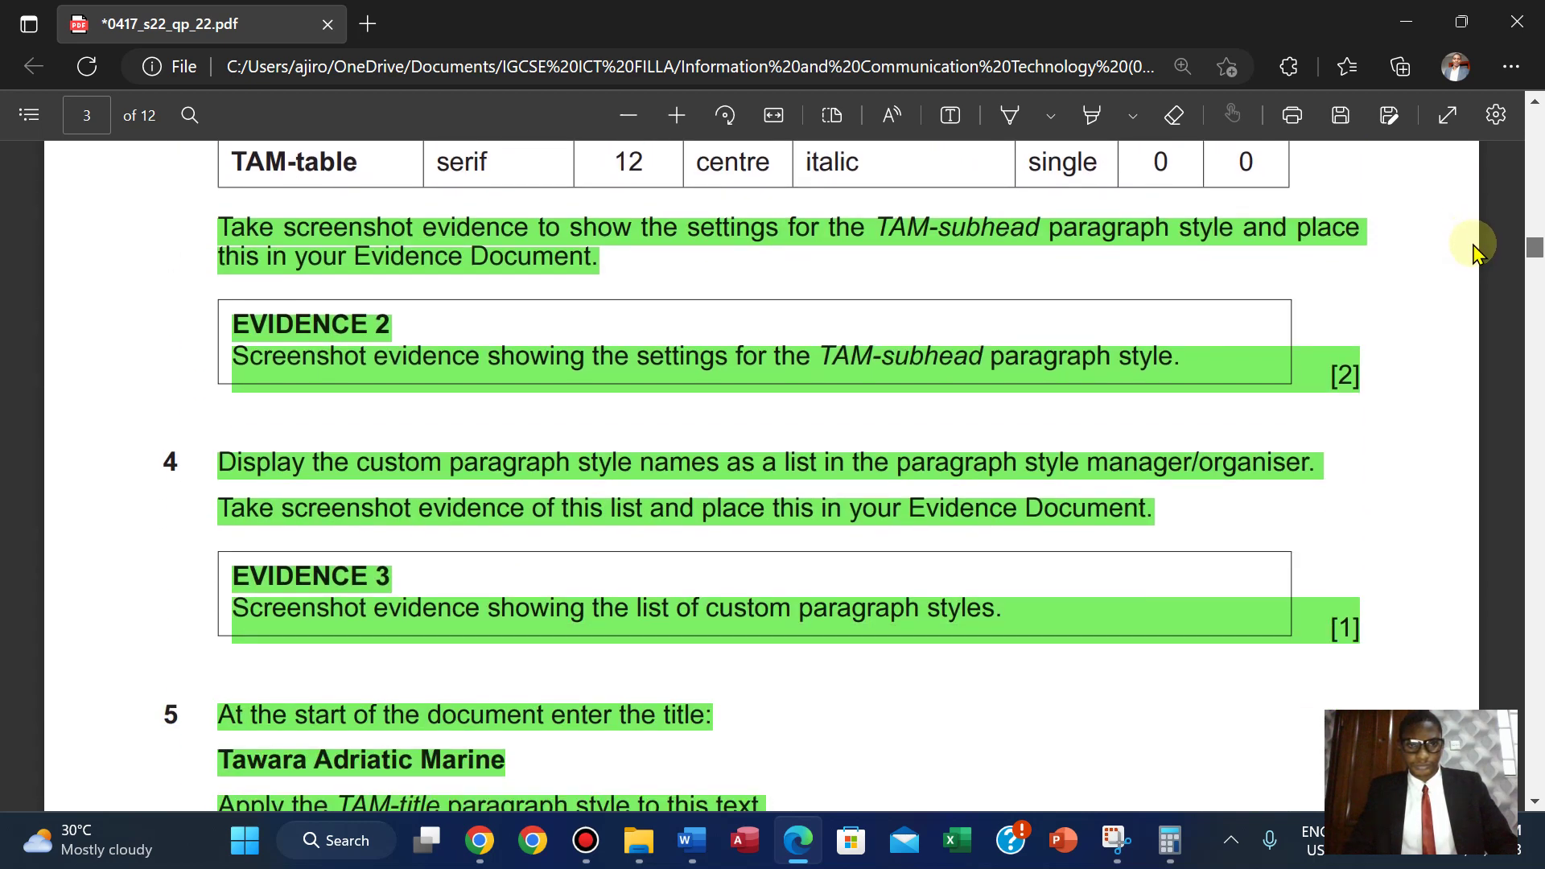
{"action": "scroll", "coordinate": [1475, 251], "scroll_direction": "down", "scroll_amount": 6}
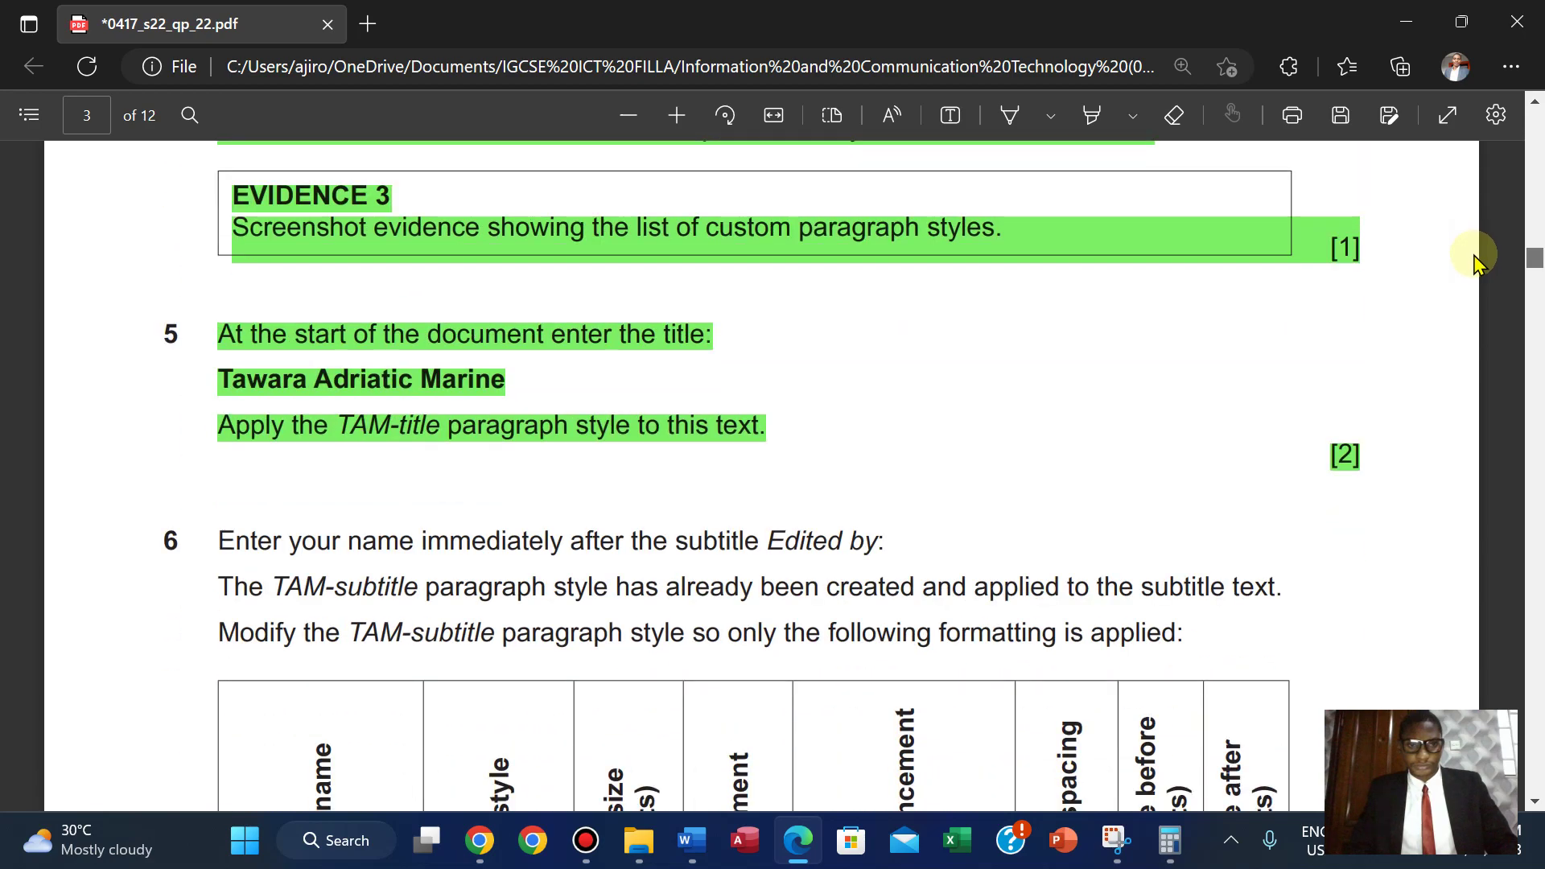
{"action": "scroll", "coordinate": [1475, 256], "scroll_direction": "down", "scroll_amount": 4}
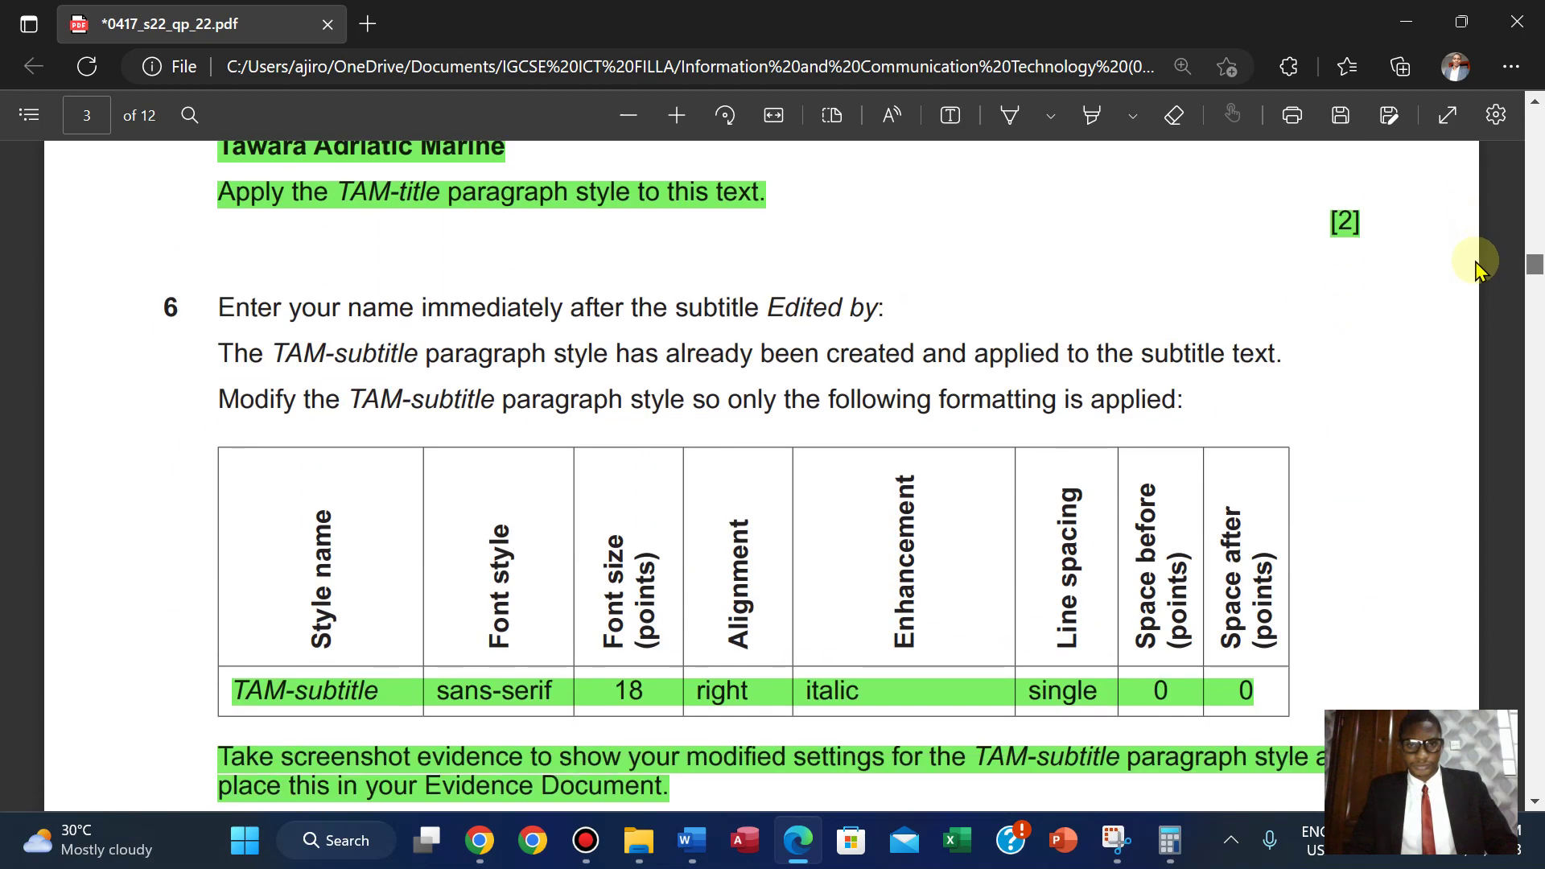
{"action": "scroll", "coordinate": [1477, 266], "scroll_direction": "down", "scroll_amount": 17}
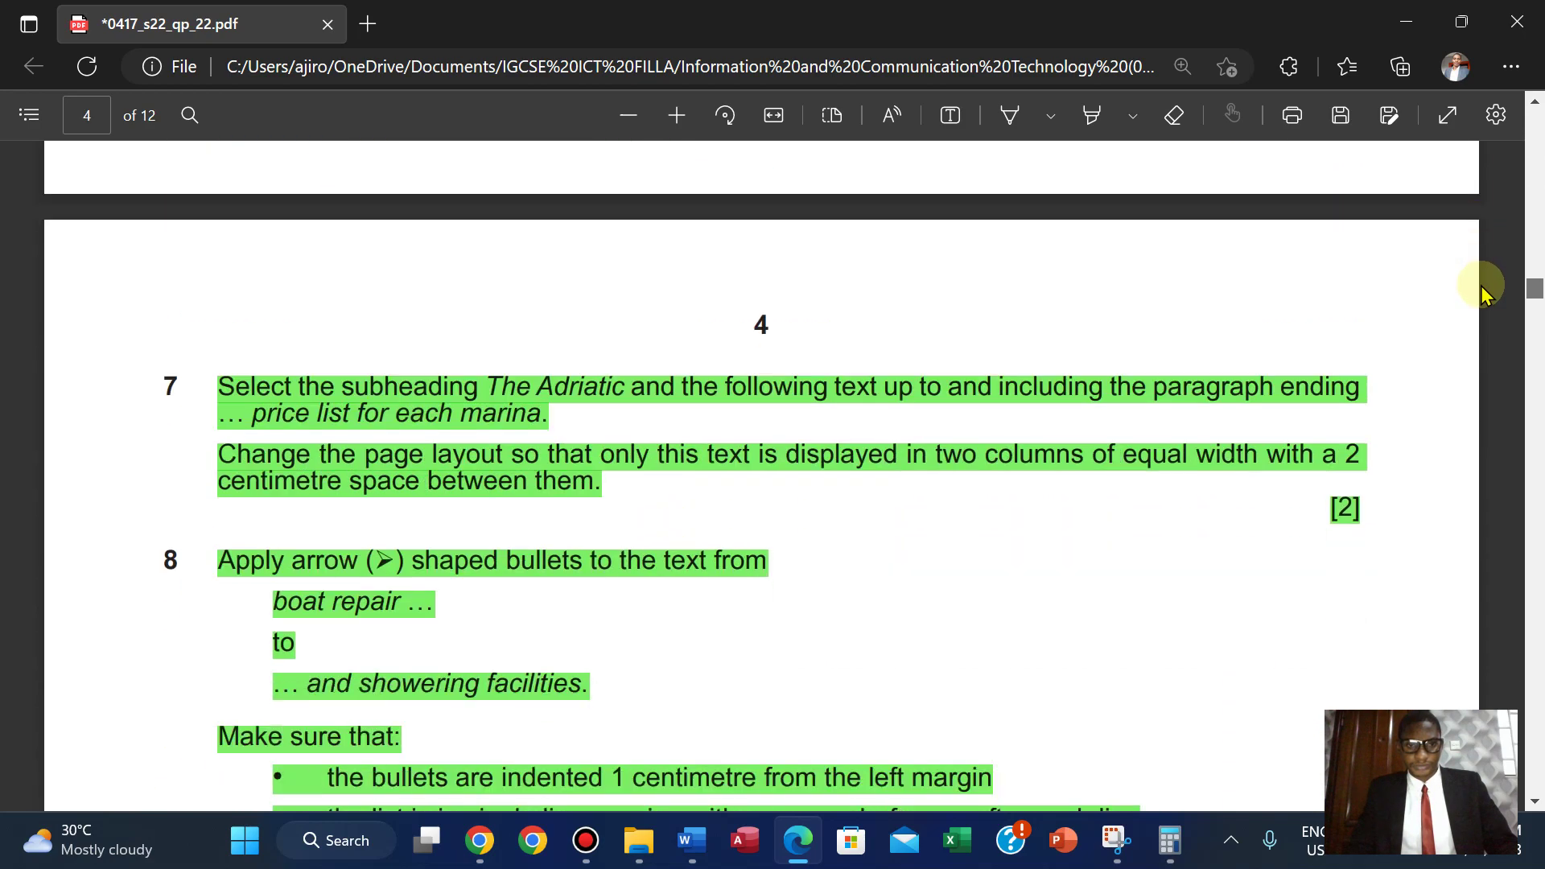
{"action": "scroll", "coordinate": [1483, 292], "scroll_direction": "up", "scroll_amount": 8}
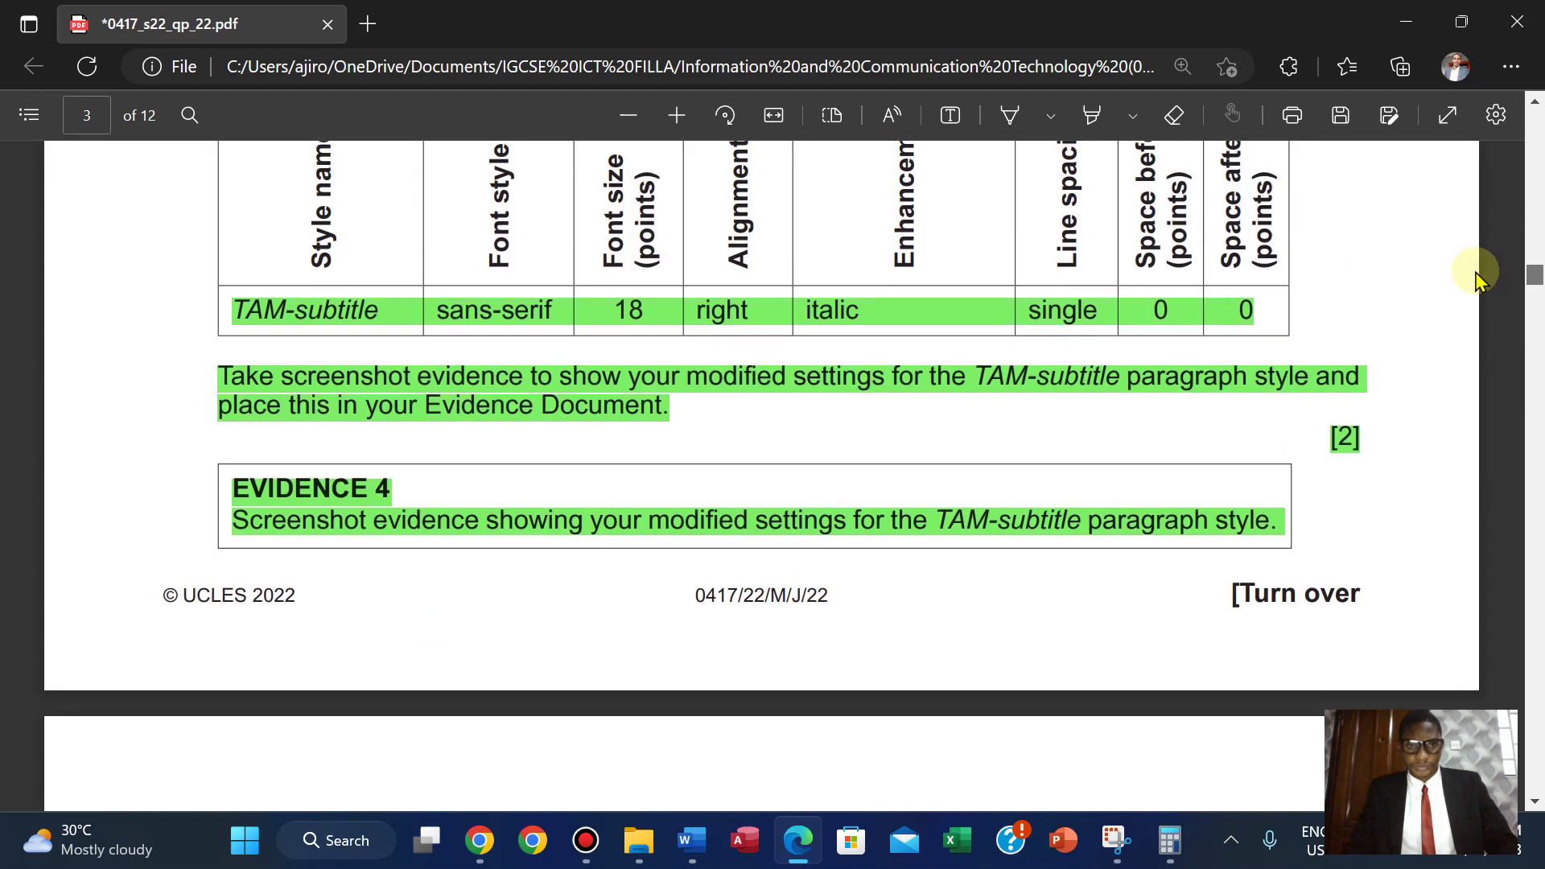
Step: Skim questions 7 to 14 for the column, bullet, image and table requirements
{"action": "scroll", "coordinate": [1479, 292], "scroll_direction": "down", "scroll_amount": 7}
{"action": "scroll", "coordinate": [1481, 297], "scroll_direction": "down", "scroll_amount": 12}
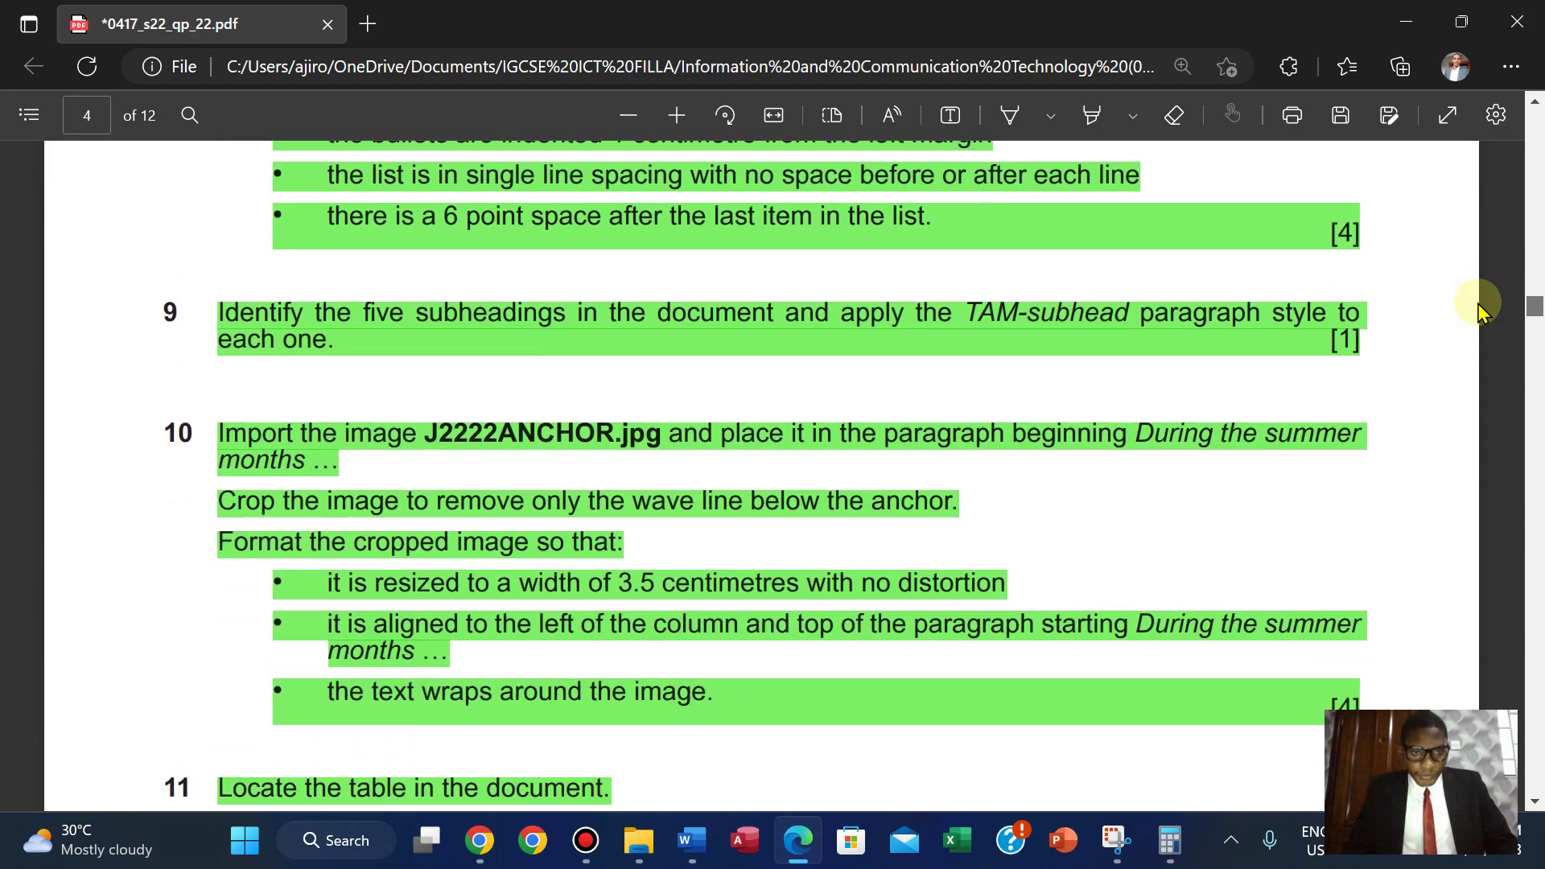
{"action": "scroll", "coordinate": [1479, 306], "scroll_direction": "down", "scroll_amount": 16}
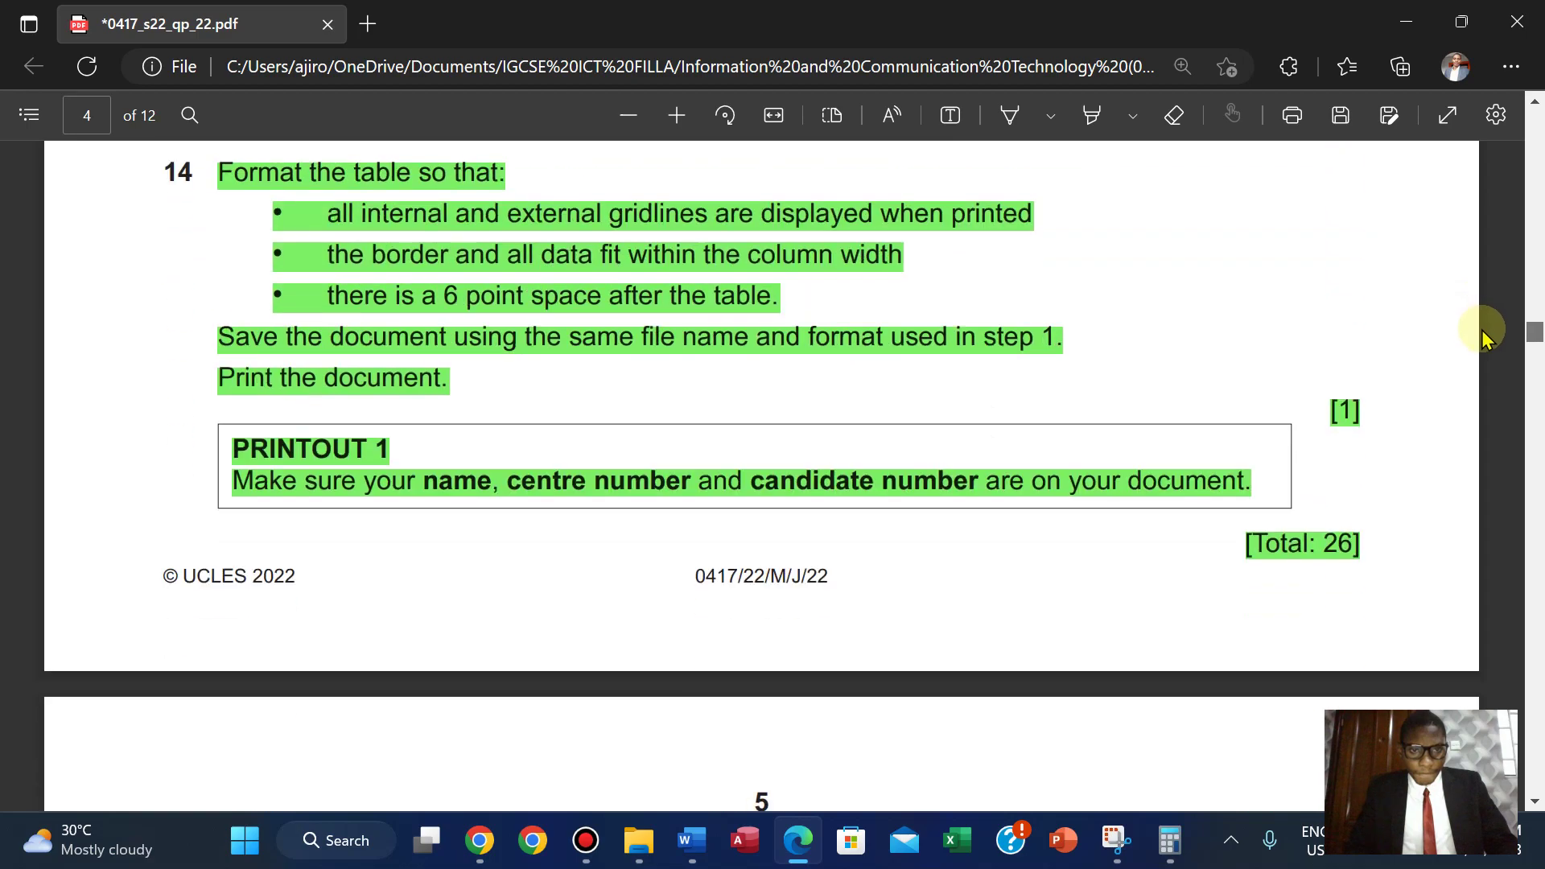
{"action": "scroll", "coordinate": [1483, 336], "scroll_direction": "down", "scroll_amount": 16}
{"action": "scroll", "coordinate": [1466, 291], "scroll_direction": "up", "scroll_amount": 20}
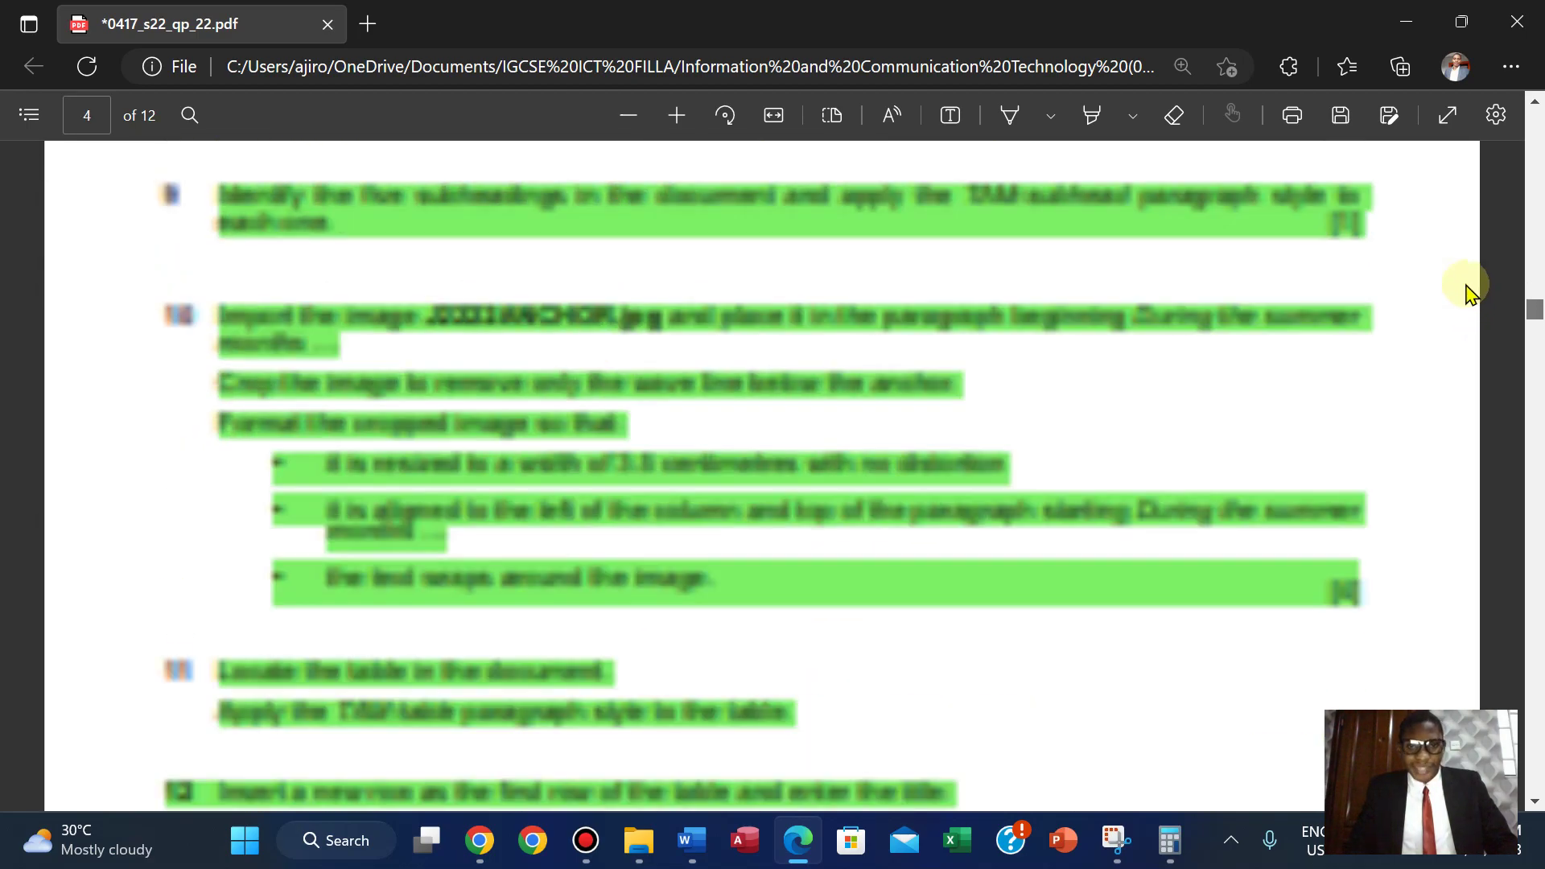
Step: Go back to the start of Task 2 and reread the page setup, file saving, header and footer instructions in questions 1 and 2
{"action": "scroll", "coordinate": [1467, 292], "scroll_direction": "up", "scroll_amount": 20}
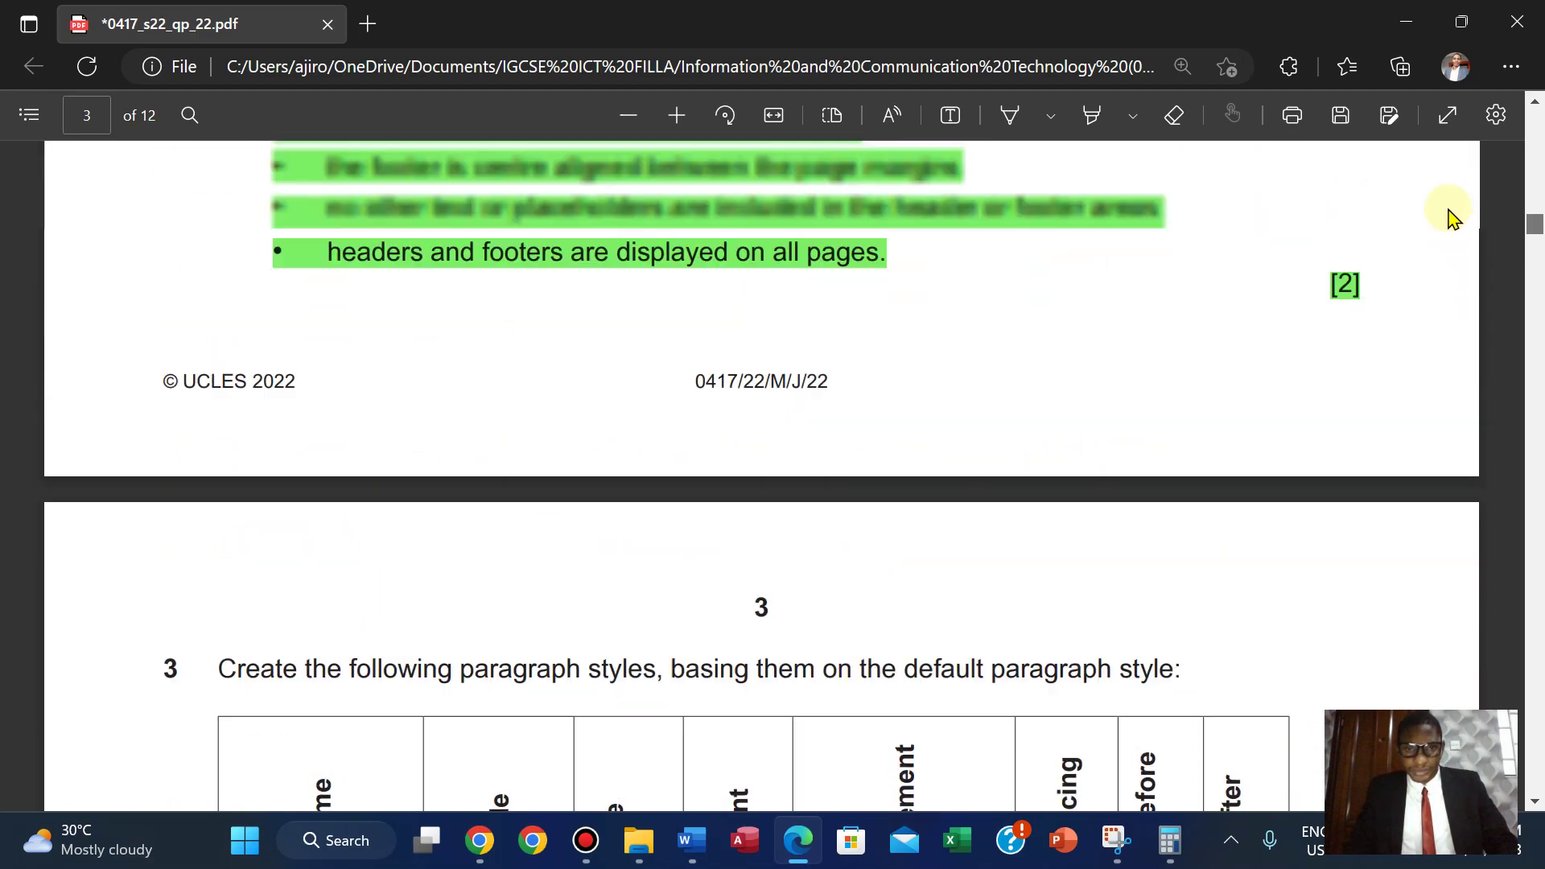
{"action": "scroll", "coordinate": [1448, 216], "scroll_direction": "up", "scroll_amount": 12}
{"action": "scroll", "coordinate": [1440, 205], "scroll_direction": "down", "scroll_amount": 1}
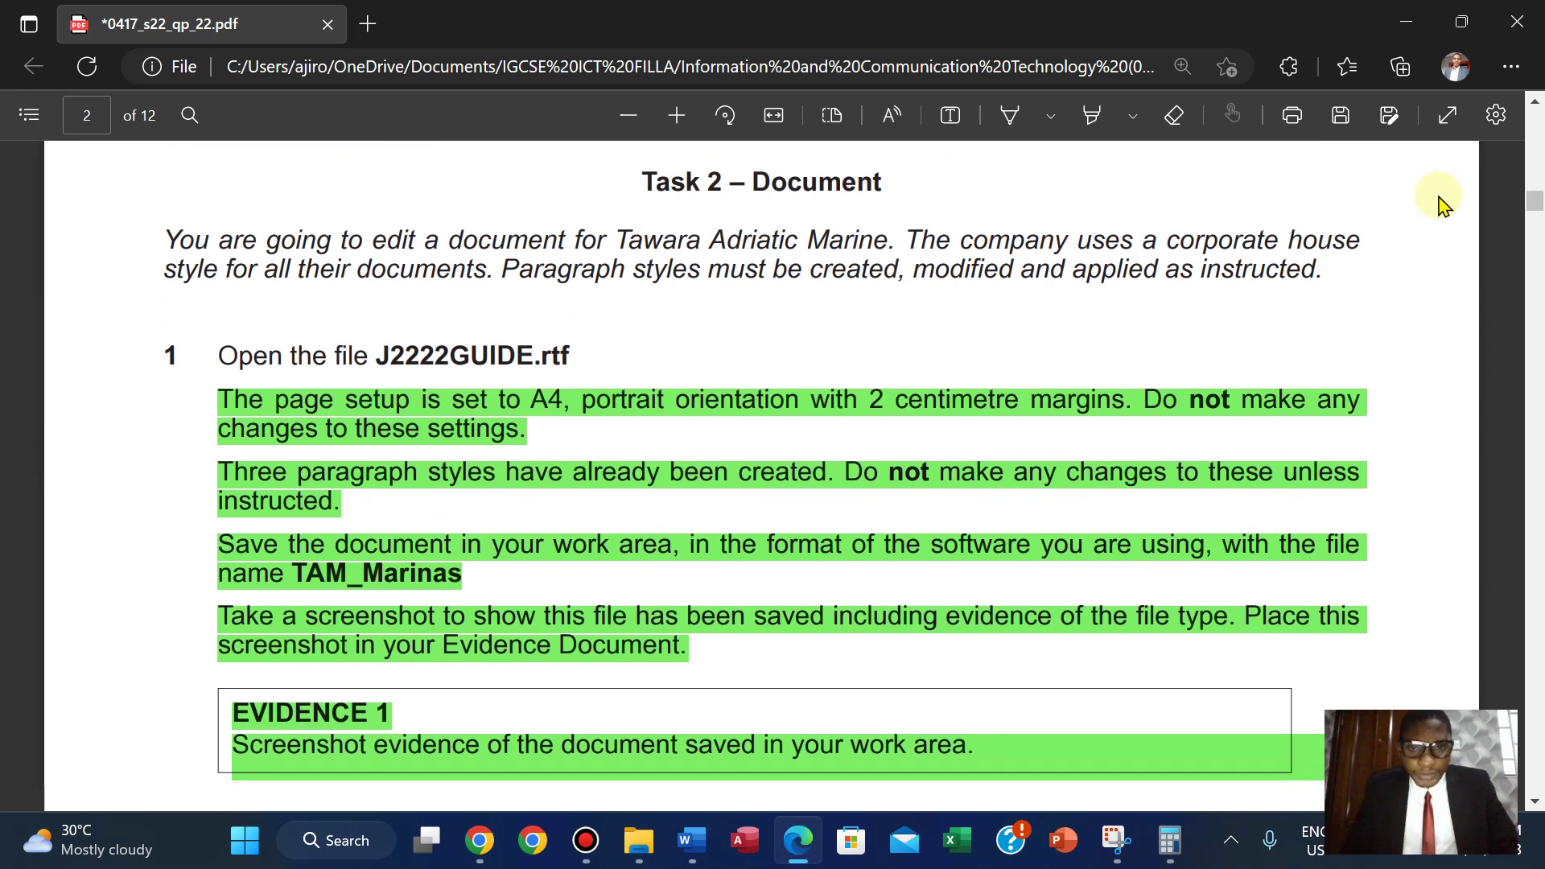
{"action": "scroll", "coordinate": [1440, 205], "scroll_direction": "down", "scroll_amount": 1}
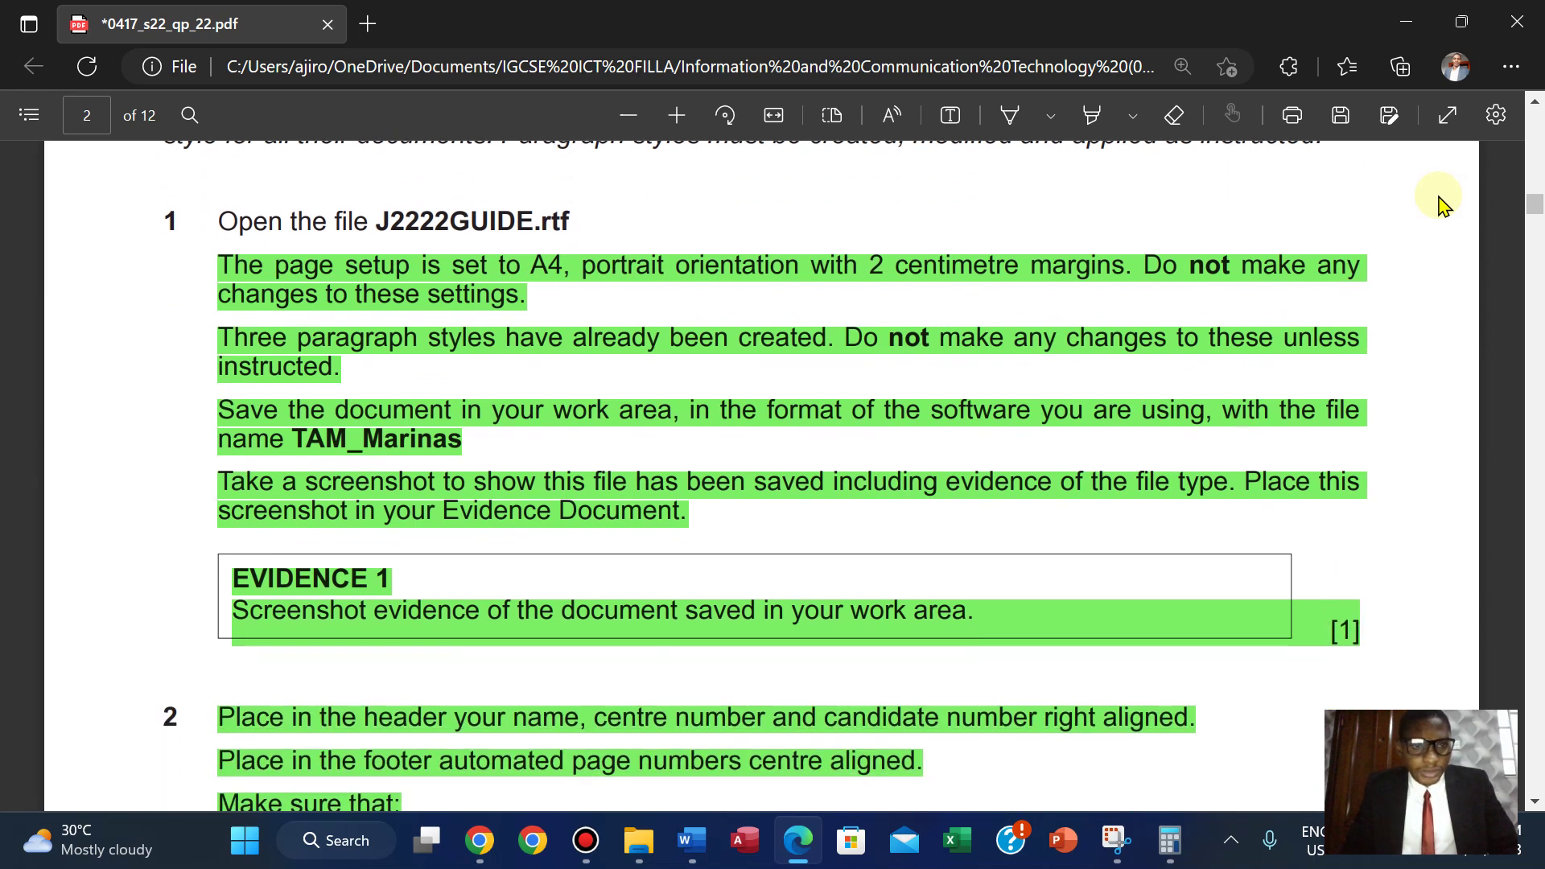
{"action": "scroll", "coordinate": [1441, 206], "scroll_direction": "down", "scroll_amount": 7}
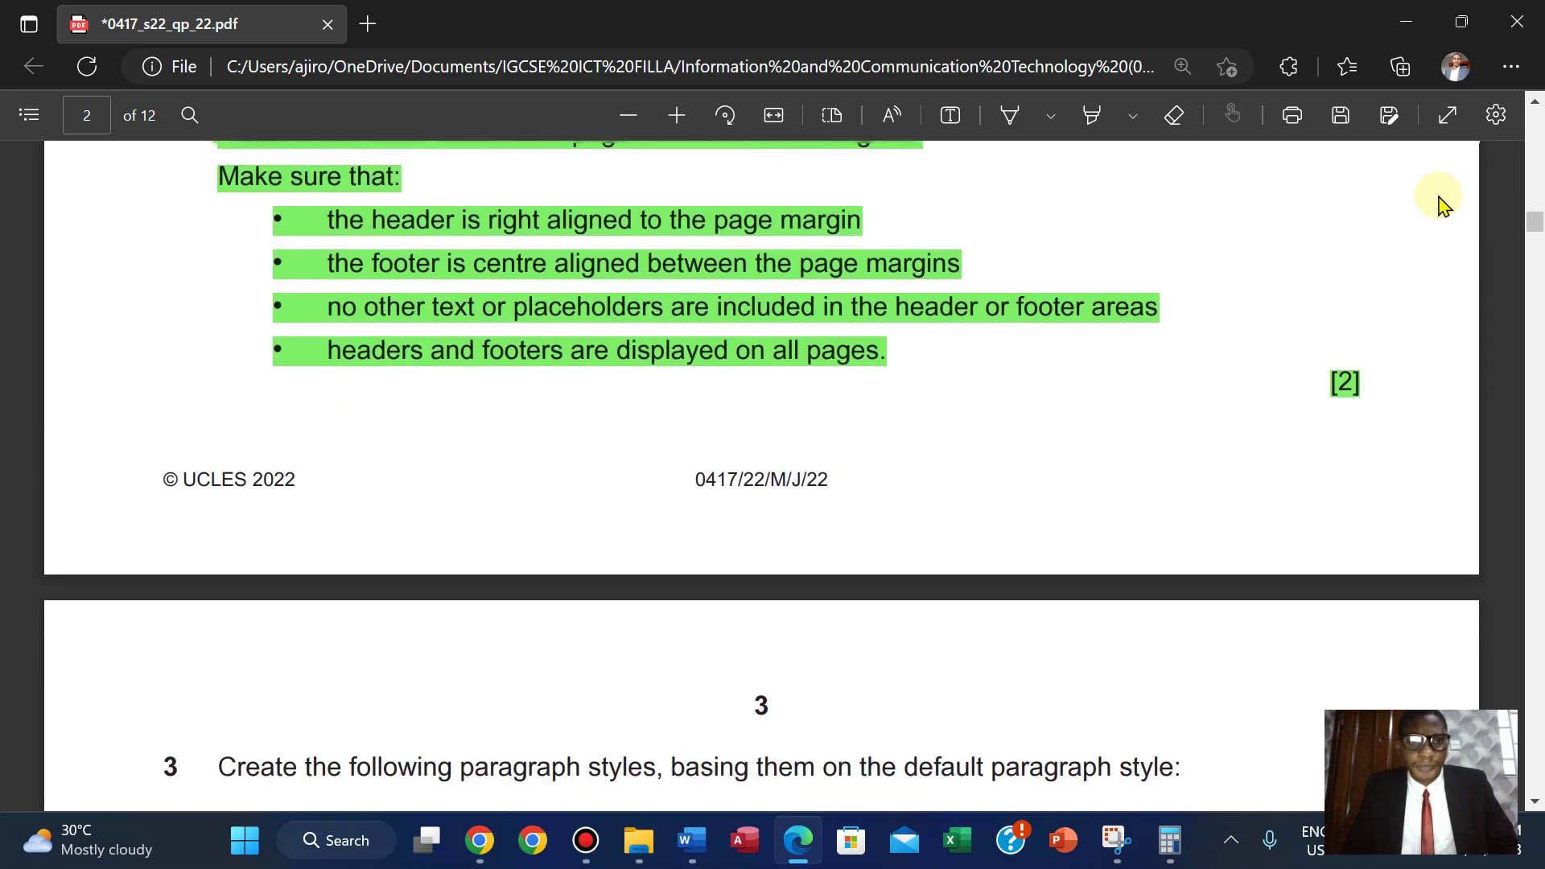
{"action": "scroll", "coordinate": [1440, 205], "scroll_direction": "up", "scroll_amount": 2}
{"action": "scroll", "coordinate": [1440, 206], "scroll_direction": "down", "scroll_amount": 1}
Step: Reread questions 3 to 6 for the TAM-subhead, TAM-table, TAM-title and TAM-subtitle style requirements
{"action": "scroll", "coordinate": [1440, 205], "scroll_direction": "down", "scroll_amount": 7}
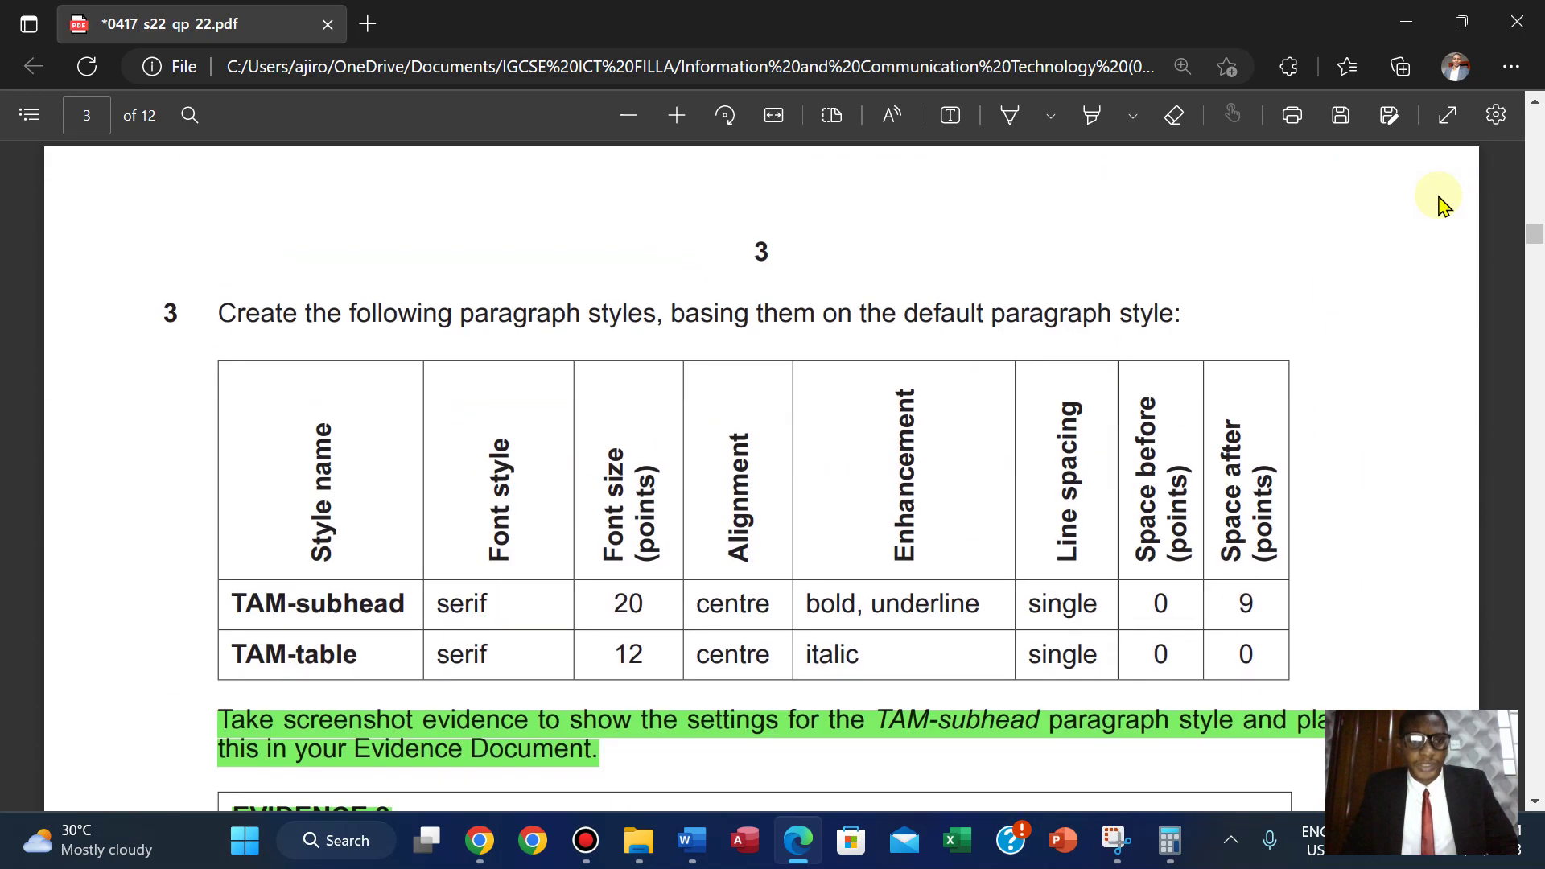
{"action": "scroll", "coordinate": [1441, 205], "scroll_direction": "down", "scroll_amount": 3}
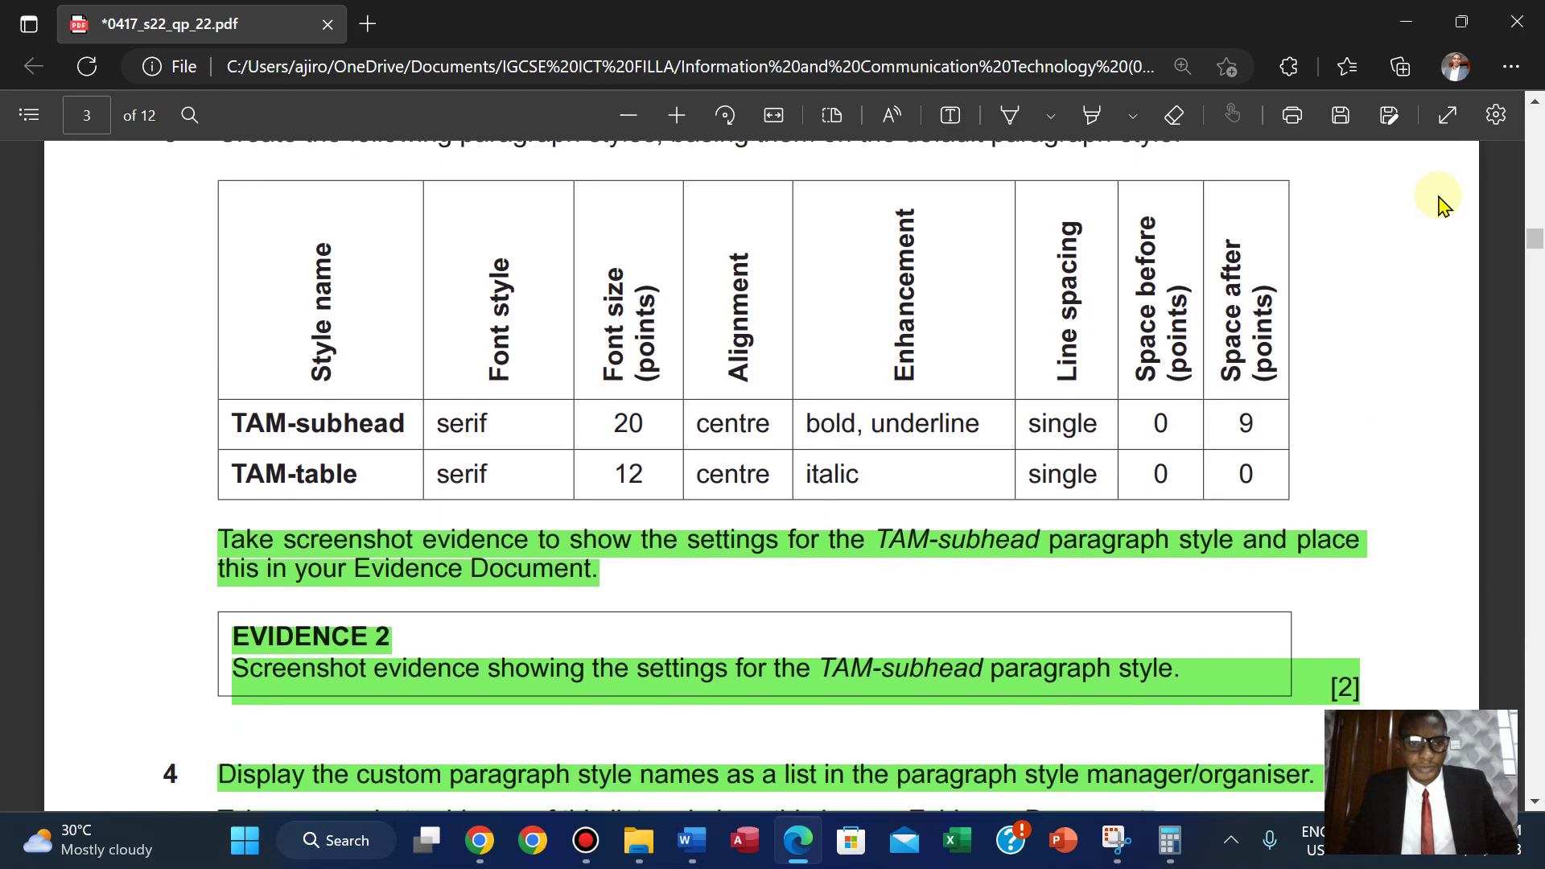
{"action": "scroll", "coordinate": [1440, 205], "scroll_direction": "down", "scroll_amount": 6}
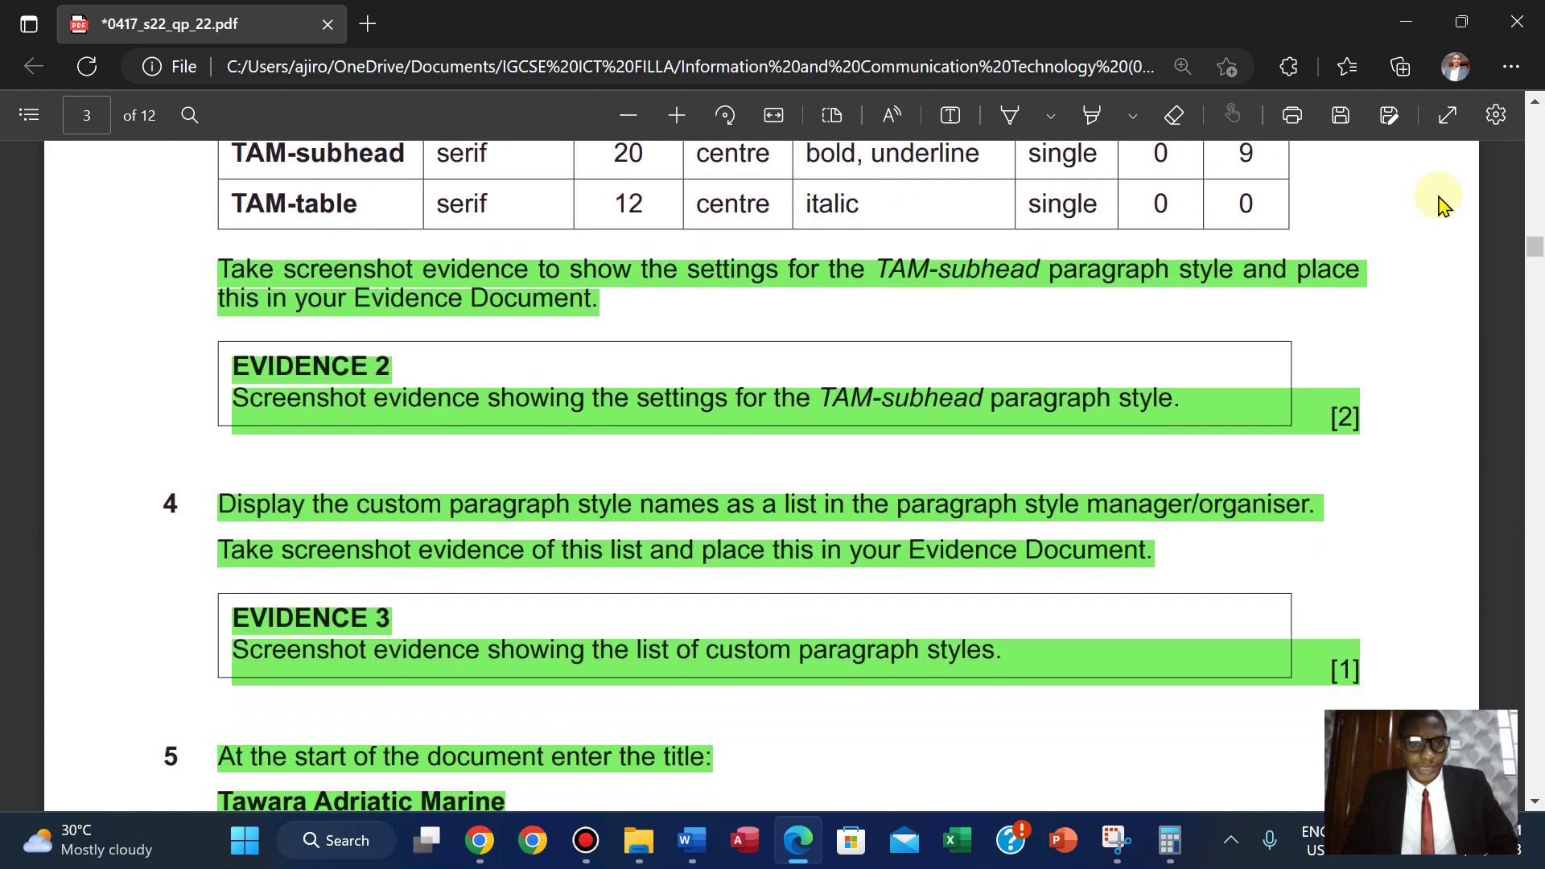
{"action": "scroll", "coordinate": [1440, 205], "scroll_direction": "up", "scroll_amount": 6}
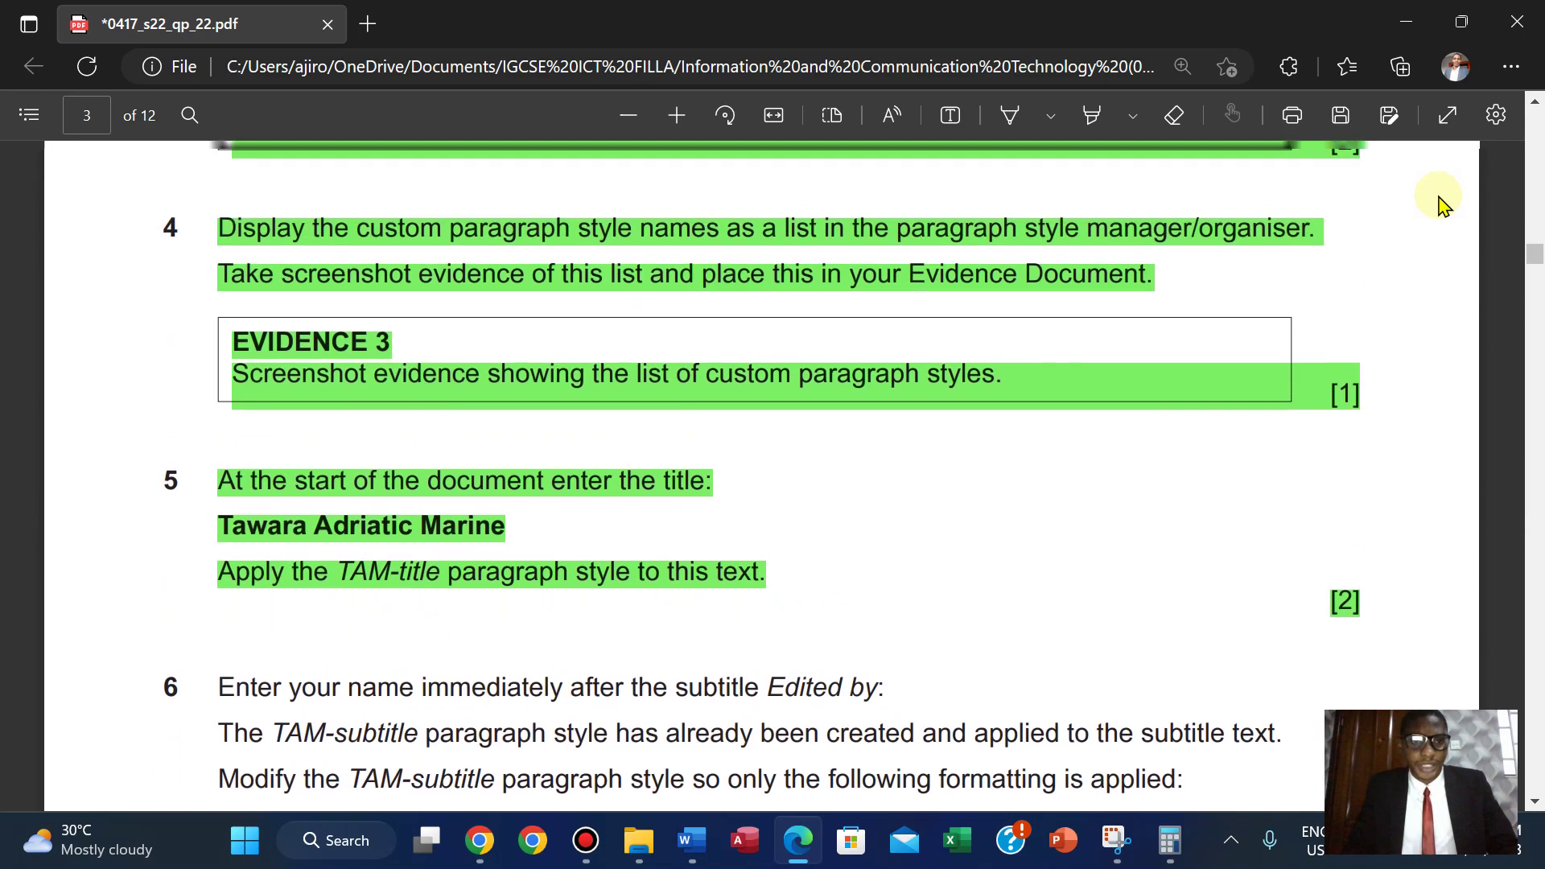
{"action": "scroll", "coordinate": [1441, 205], "scroll_direction": "down", "scroll_amount": 5}
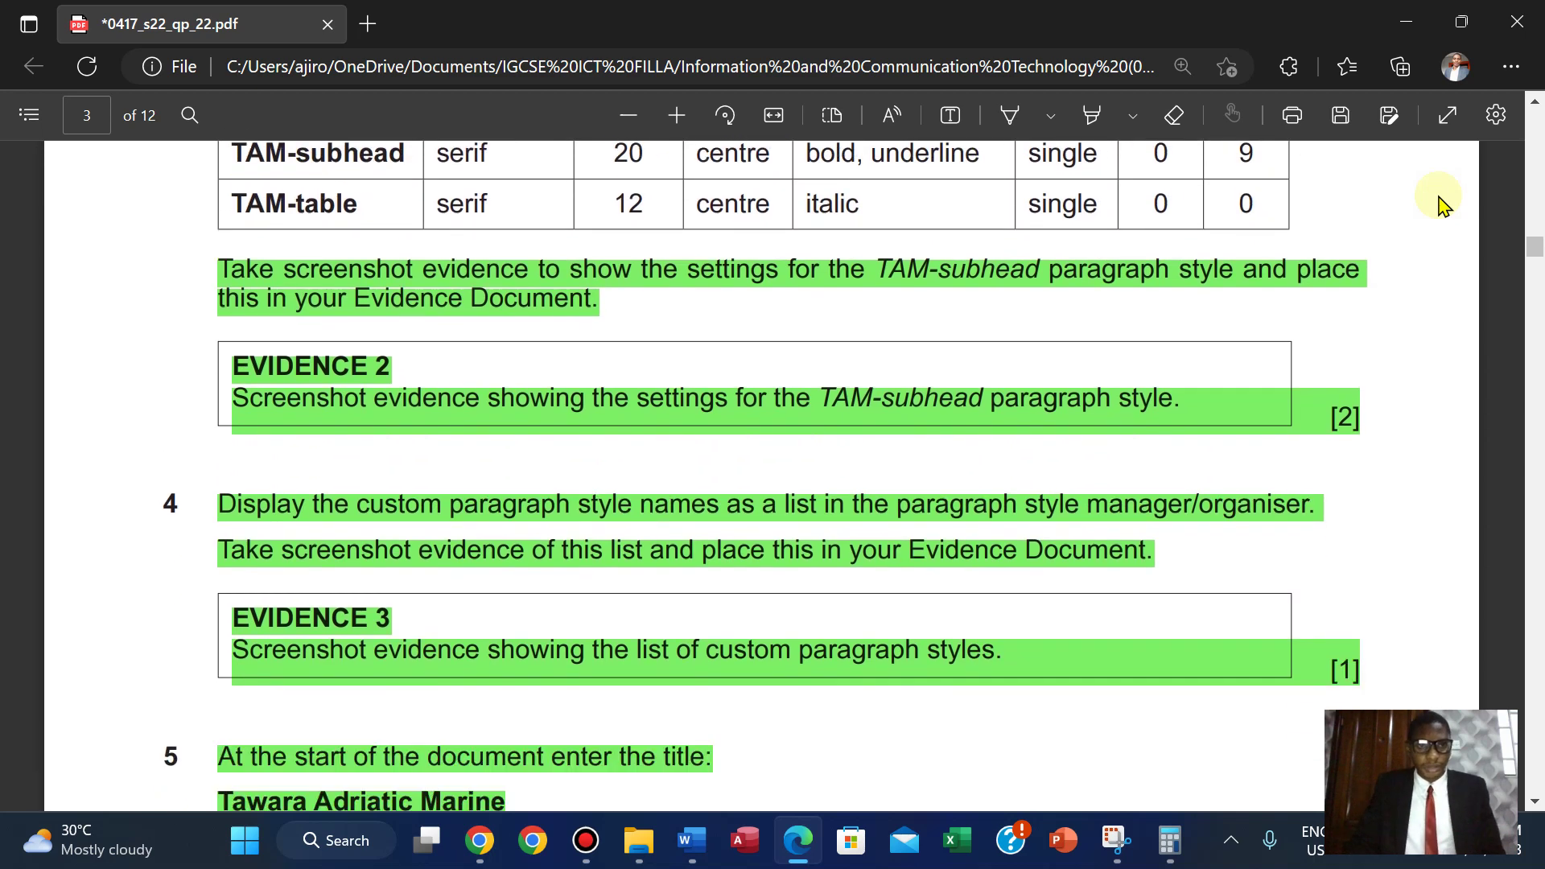
{"action": "scroll", "coordinate": [1440, 205], "scroll_direction": "down", "scroll_amount": 4}
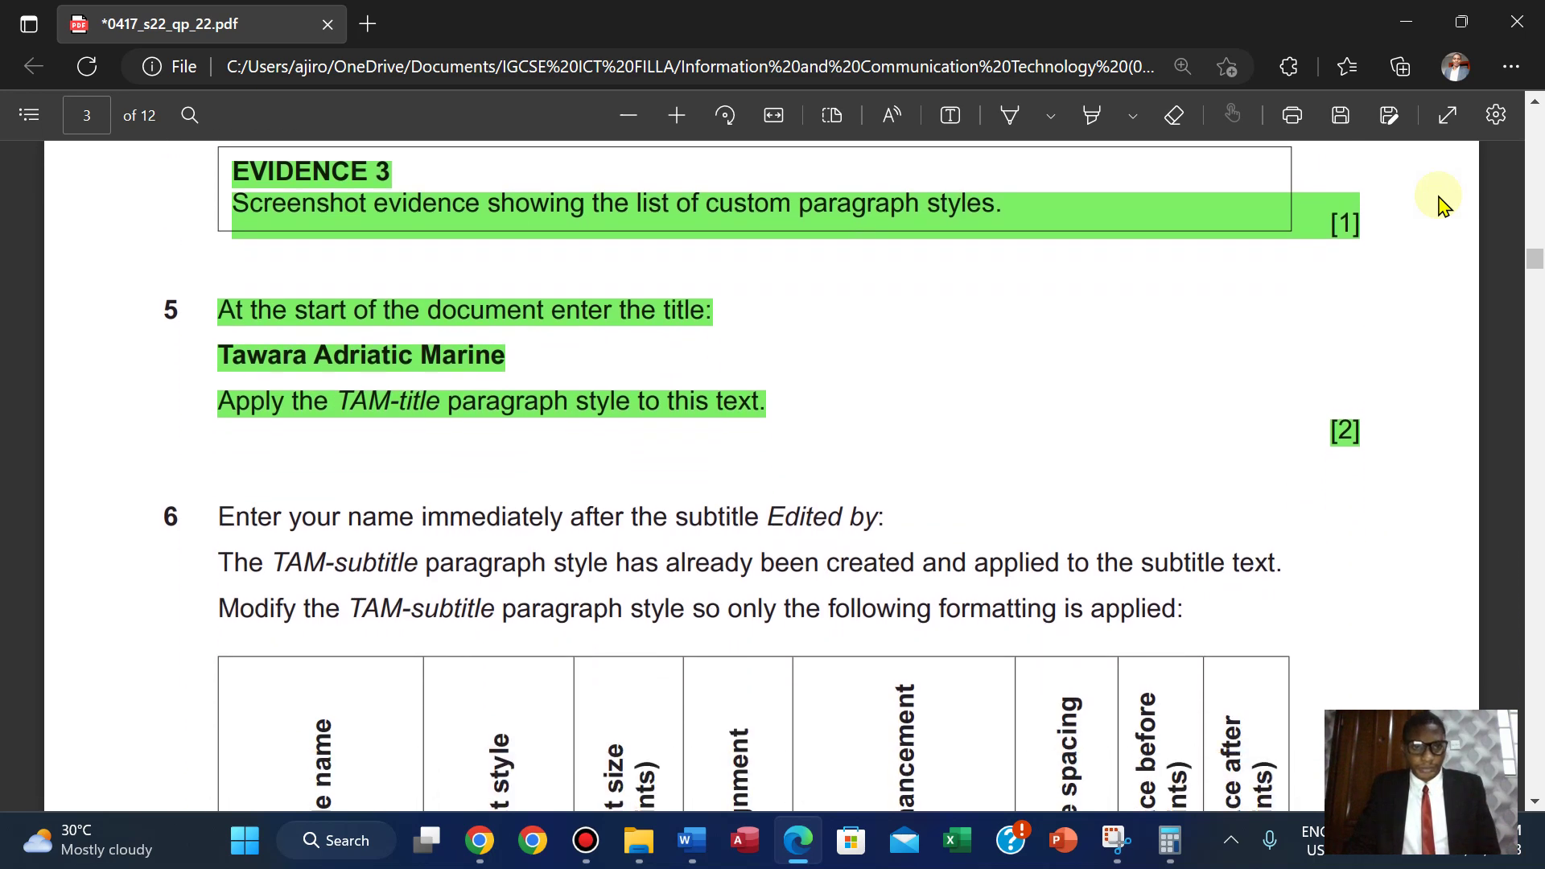
{"action": "scroll", "coordinate": [1441, 205], "scroll_direction": "down", "scroll_amount": 4}
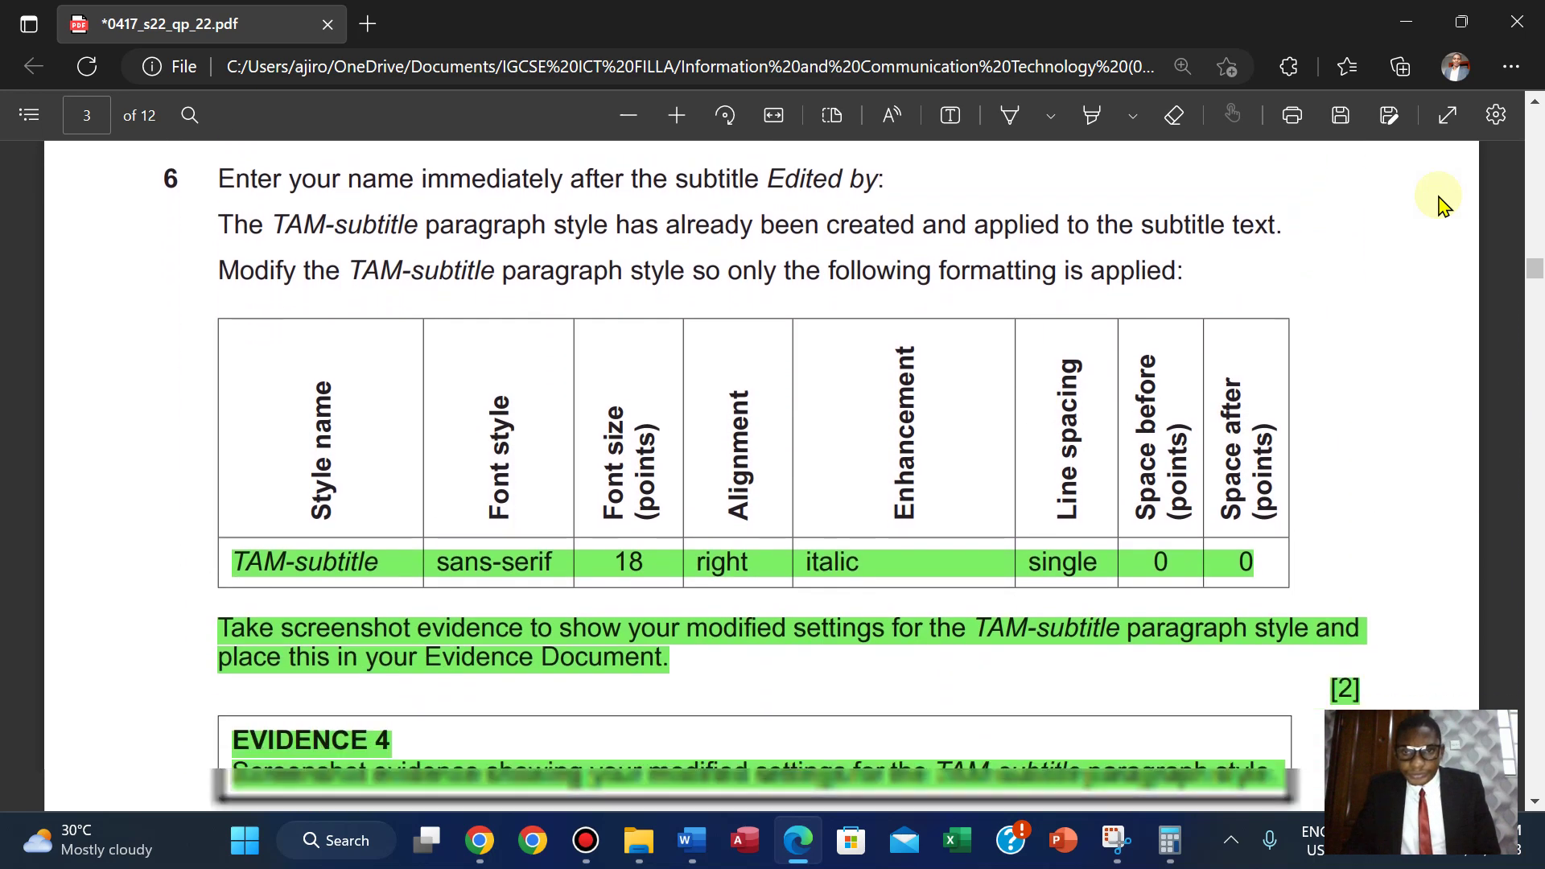
Step: Reread the layout, list, image and table requirements in questions 7 to 14, and return to the TAM_Marinas document in Word
{"action": "scroll", "coordinate": [1441, 206], "scroll_direction": "down", "scroll_amount": 7}
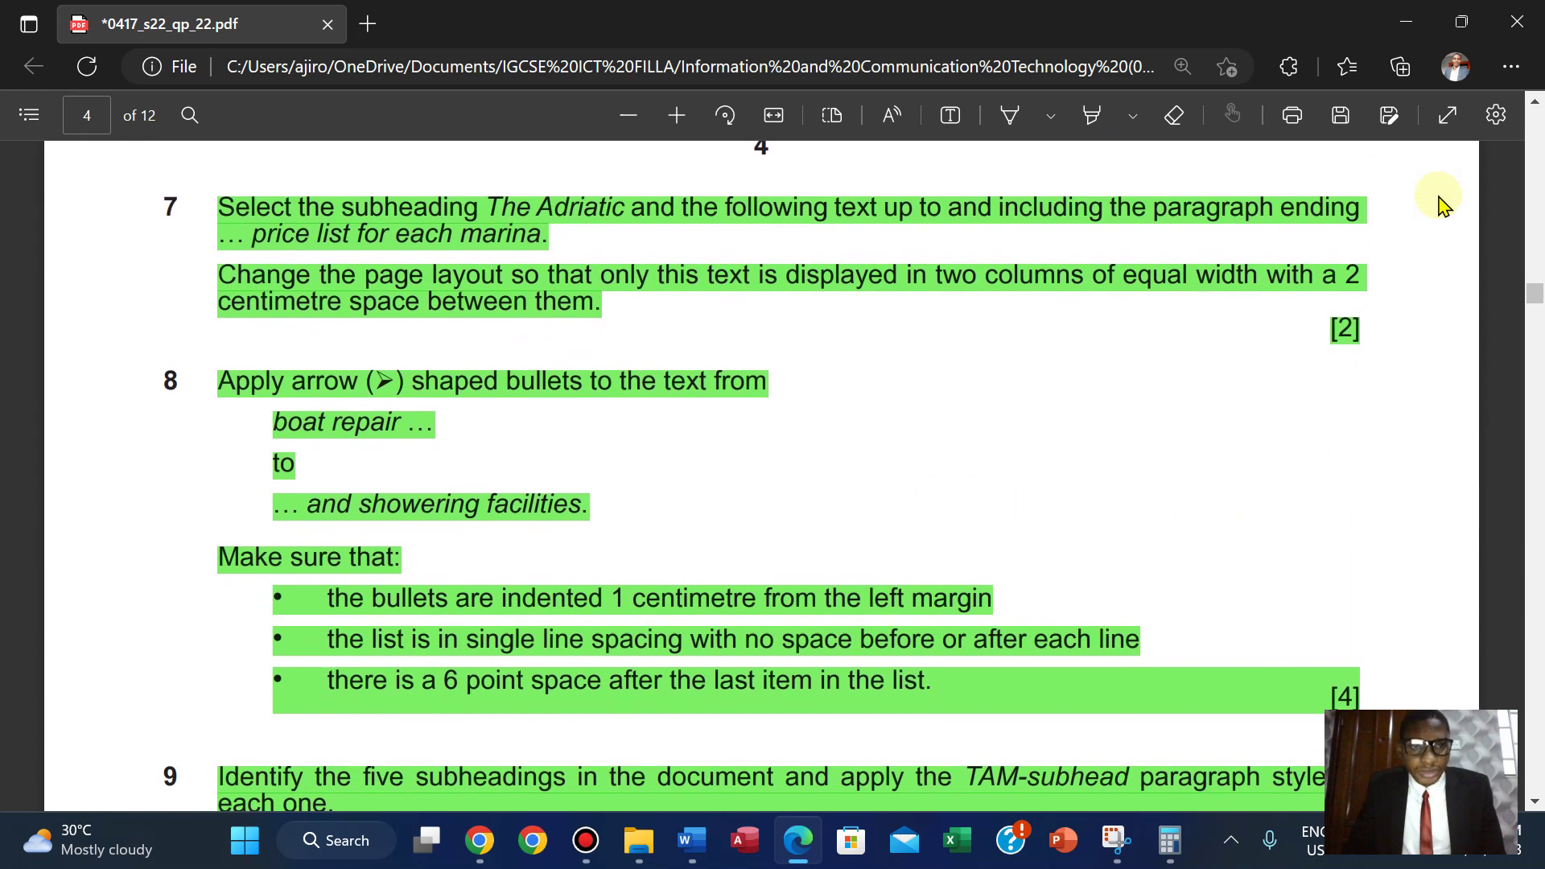
{"action": "scroll", "coordinate": [1441, 205], "scroll_direction": "up", "scroll_amount": 1}
{"action": "scroll", "coordinate": [1441, 205], "scroll_direction": "down", "scroll_amount": 7}
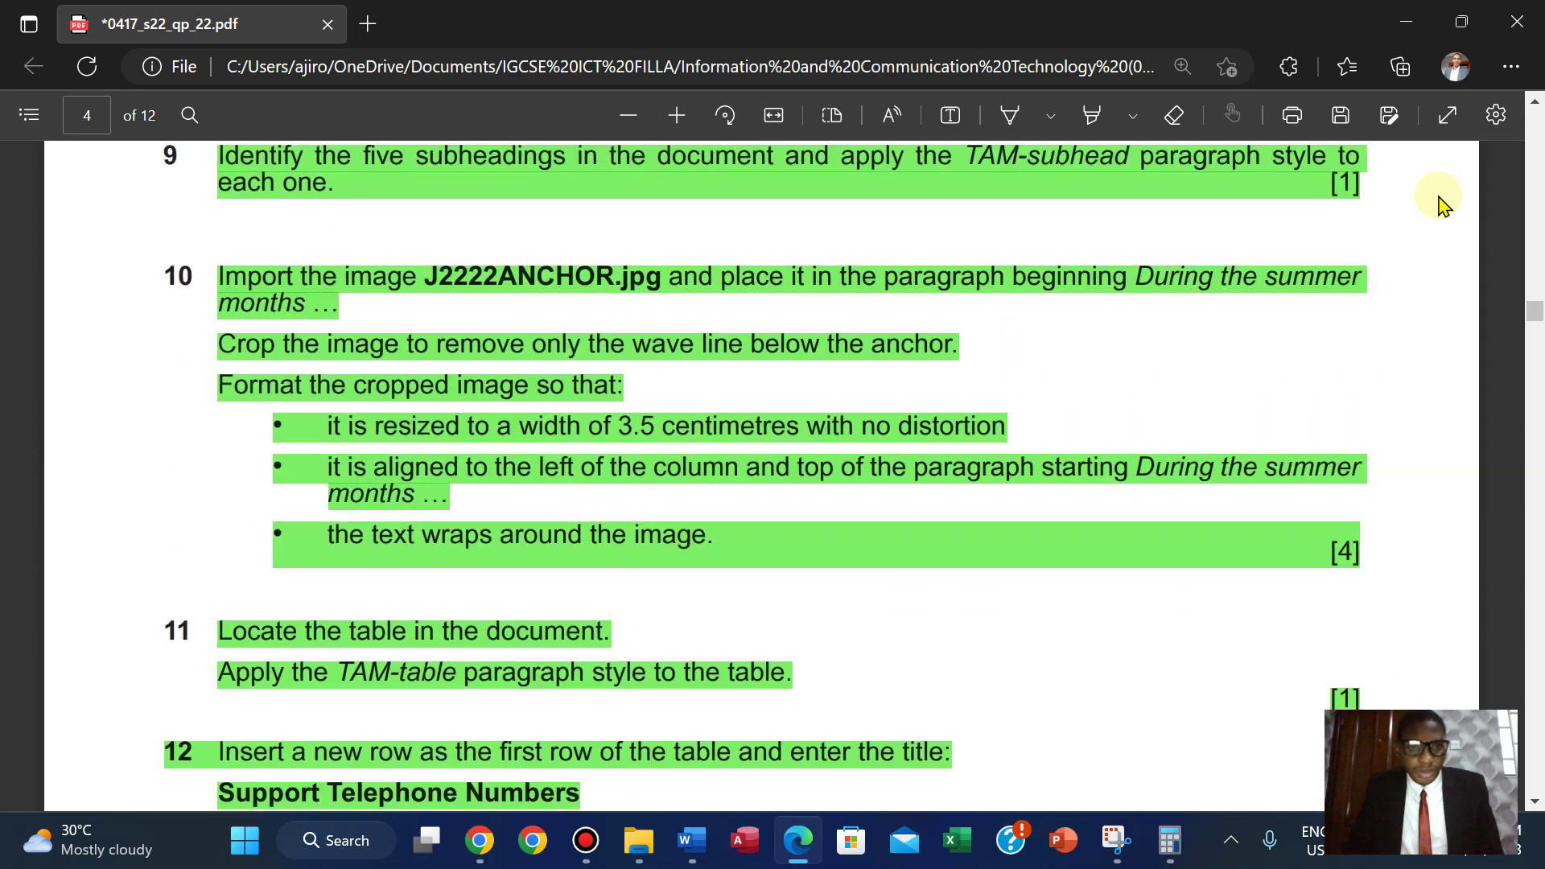
{"action": "scroll", "coordinate": [1440, 206], "scroll_direction": "down", "scroll_amount": 5}
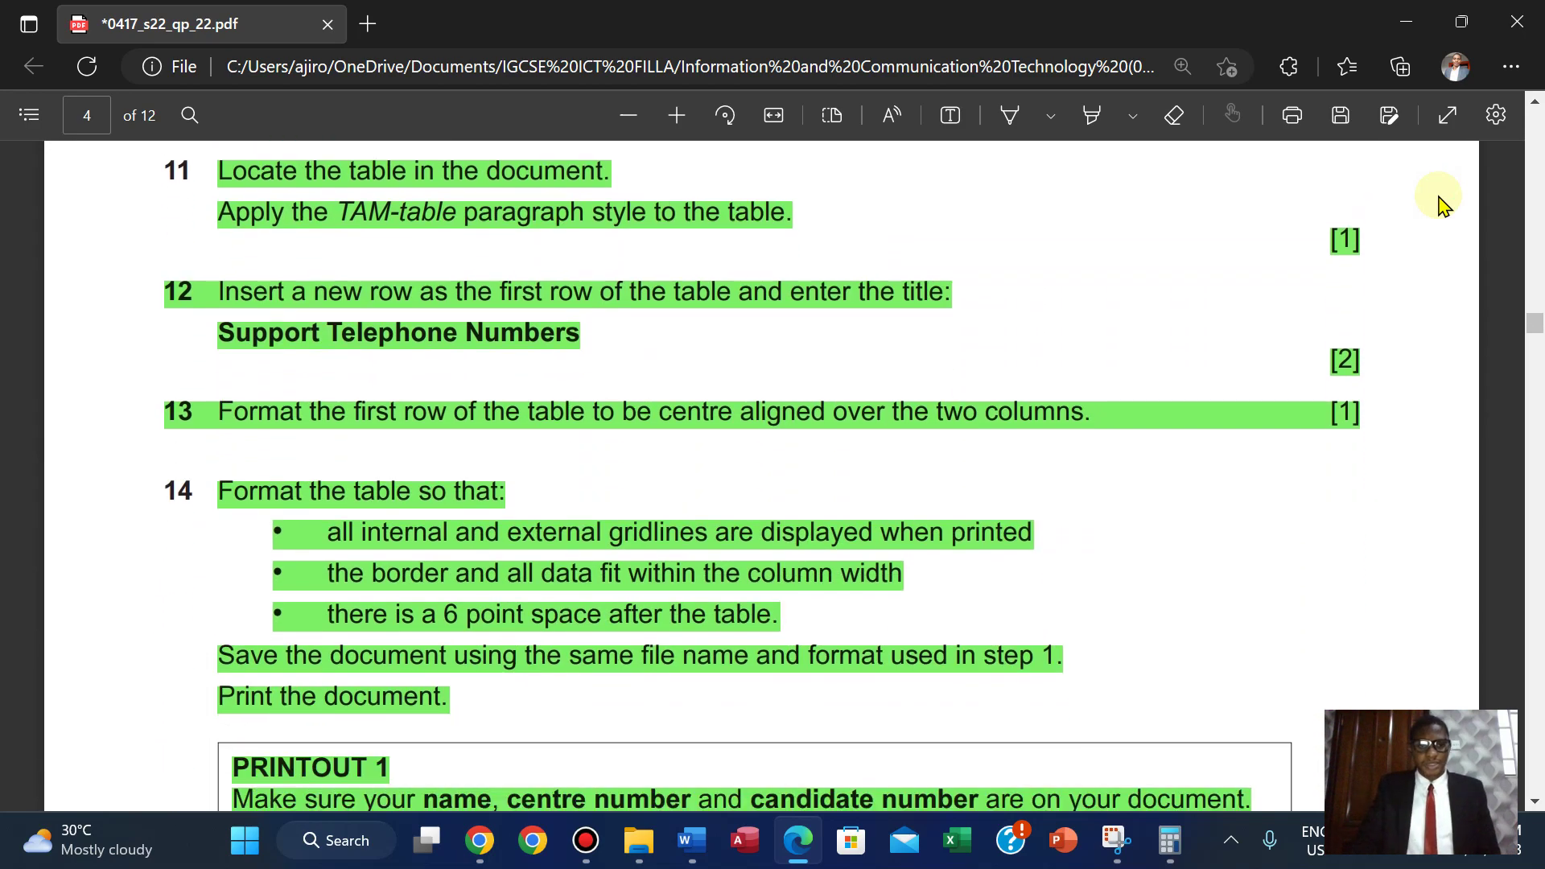
{"action": "scroll", "coordinate": [1440, 206], "scroll_direction": "down", "scroll_amount": 6}
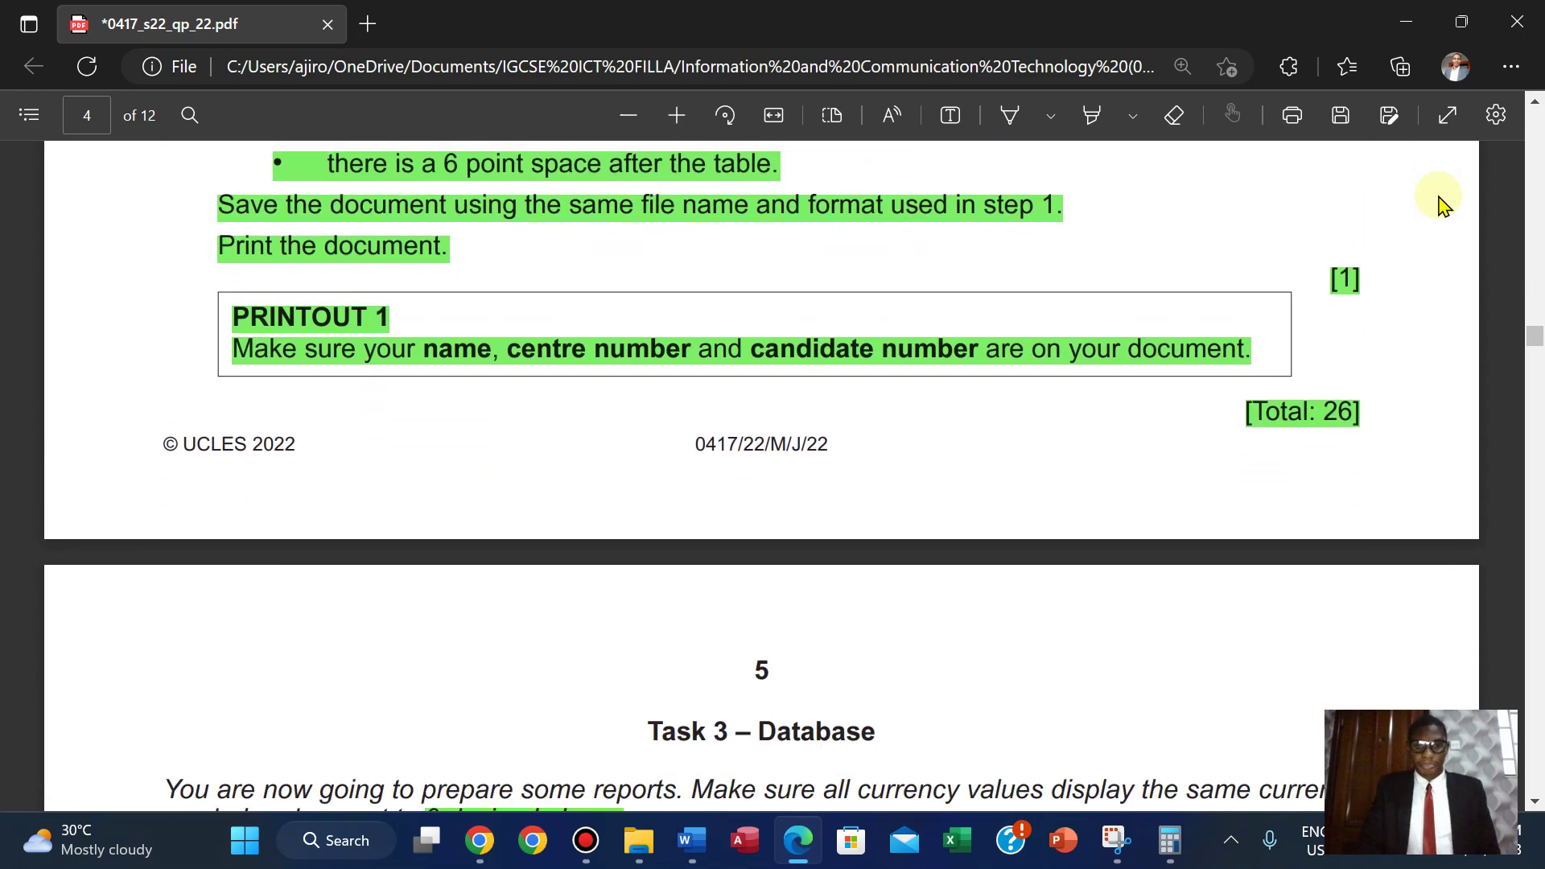
{"action": "scroll", "coordinate": [1440, 206], "scroll_direction": "down", "scroll_amount": 5}
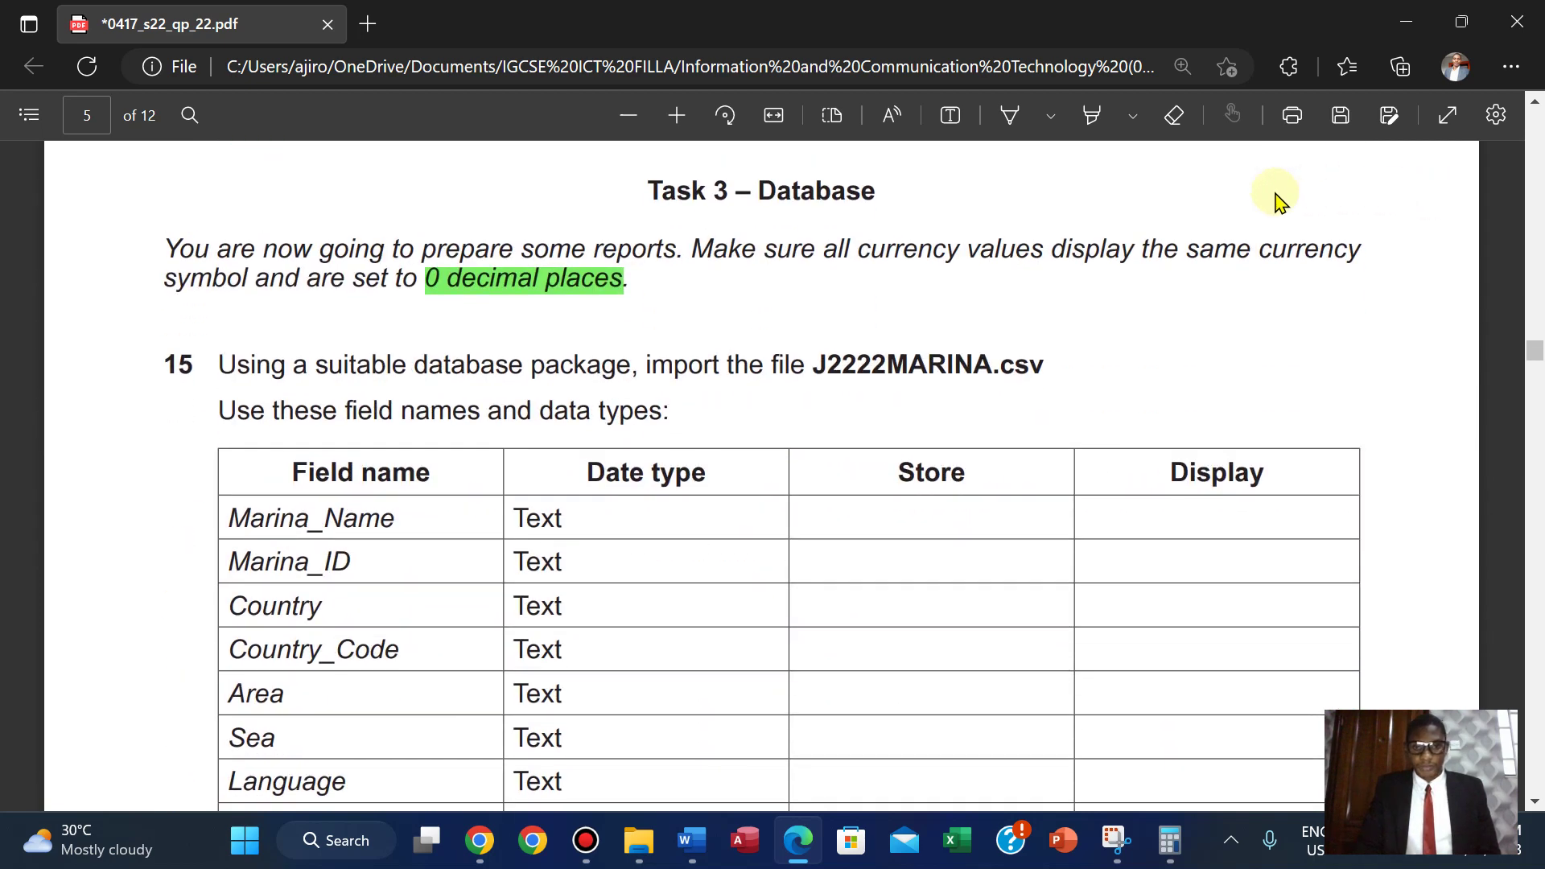
{"action": "mouse_move", "coordinate": [692, 840]}
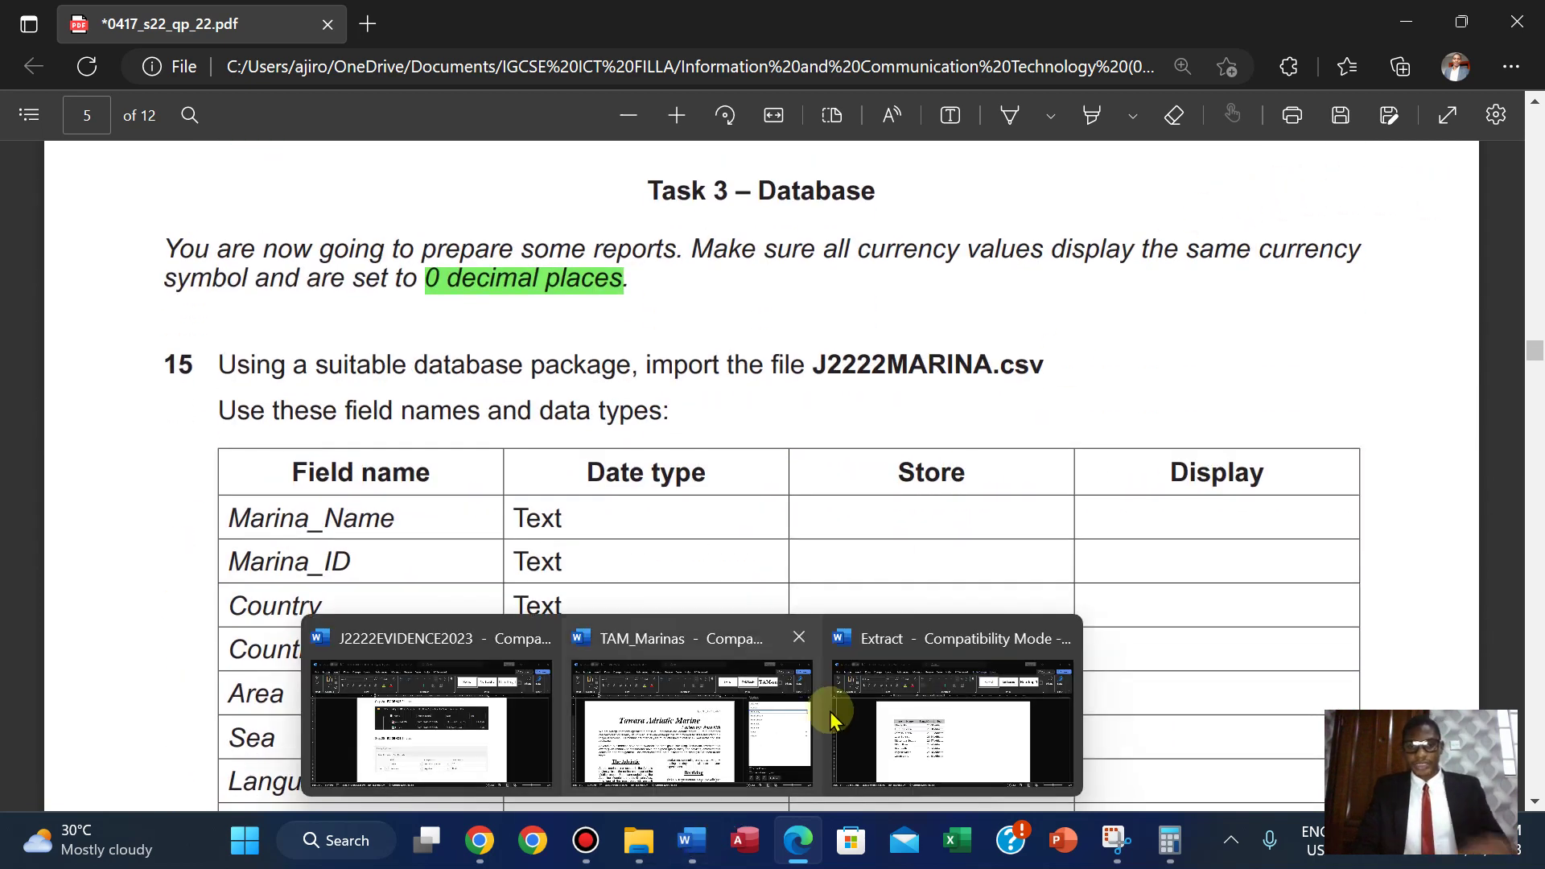
{"action": "left_click", "coordinate": [716, 744]}
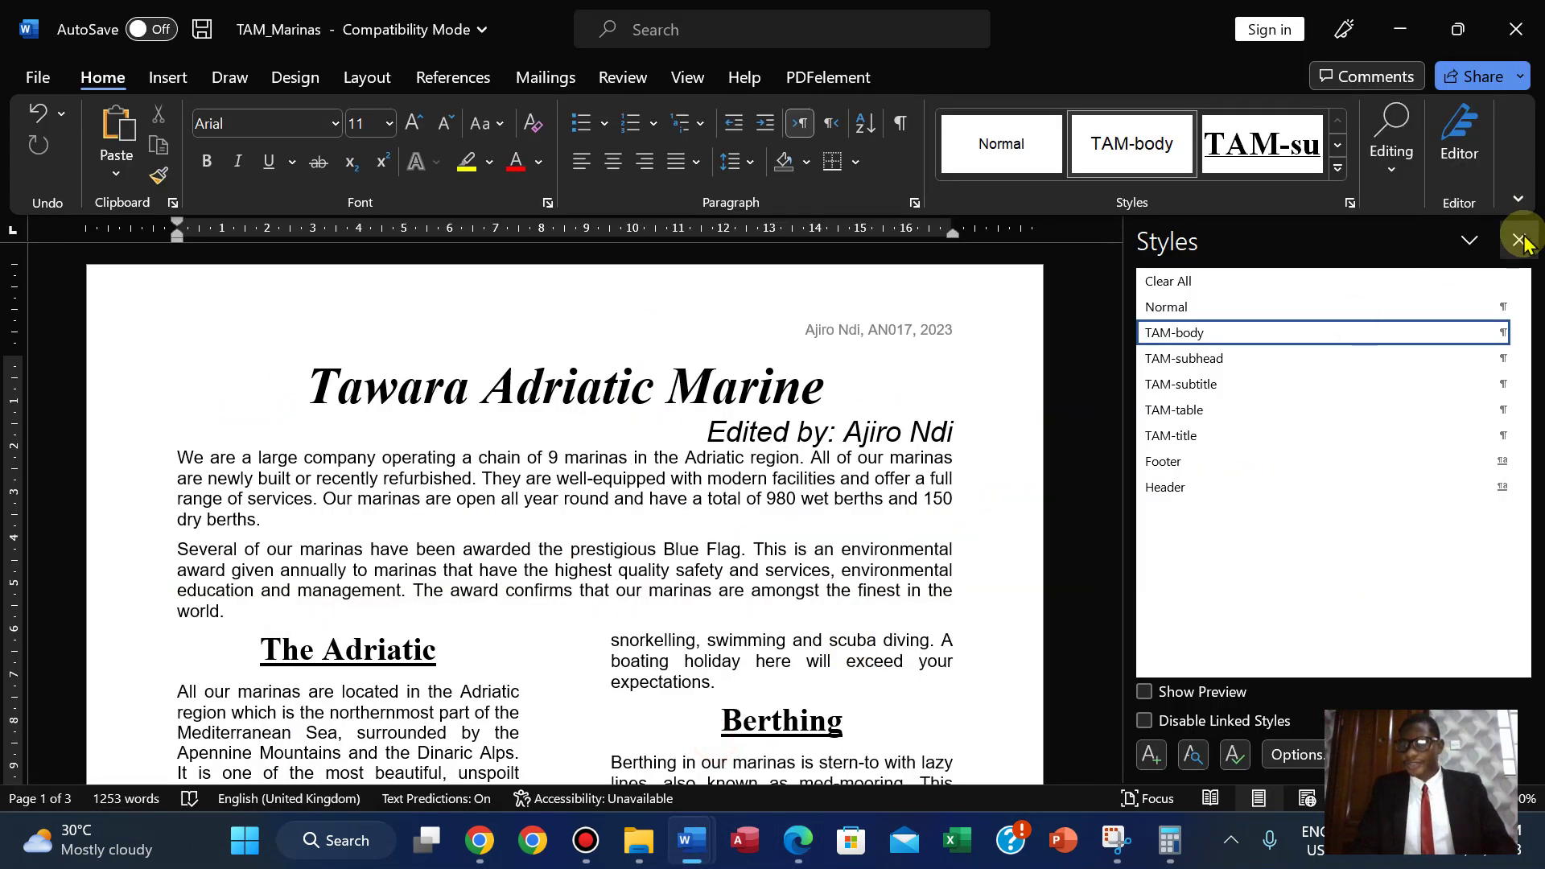
Step: Close the Styles pane, try removing the small blank line above the "A full service team" paragraph on page 2, and undo it
{"action": "left_click", "coordinate": [1519, 240]}
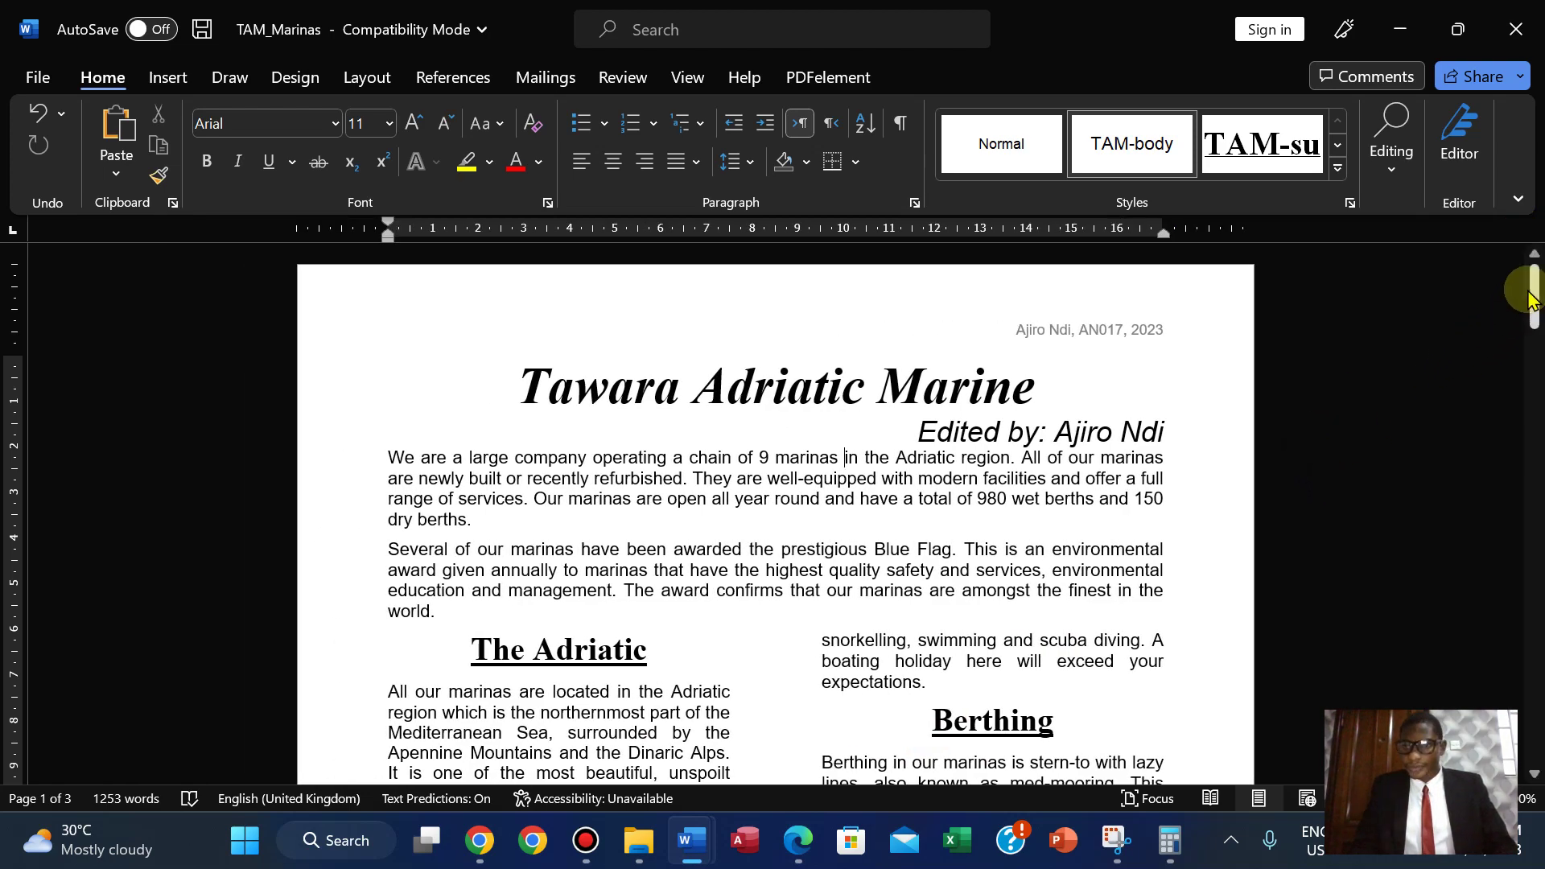
{"action": "left_click_drag", "start_coordinate": [1534, 299], "coordinate": [1534, 431]}
{"action": "left_click", "coordinate": [879, 525]}
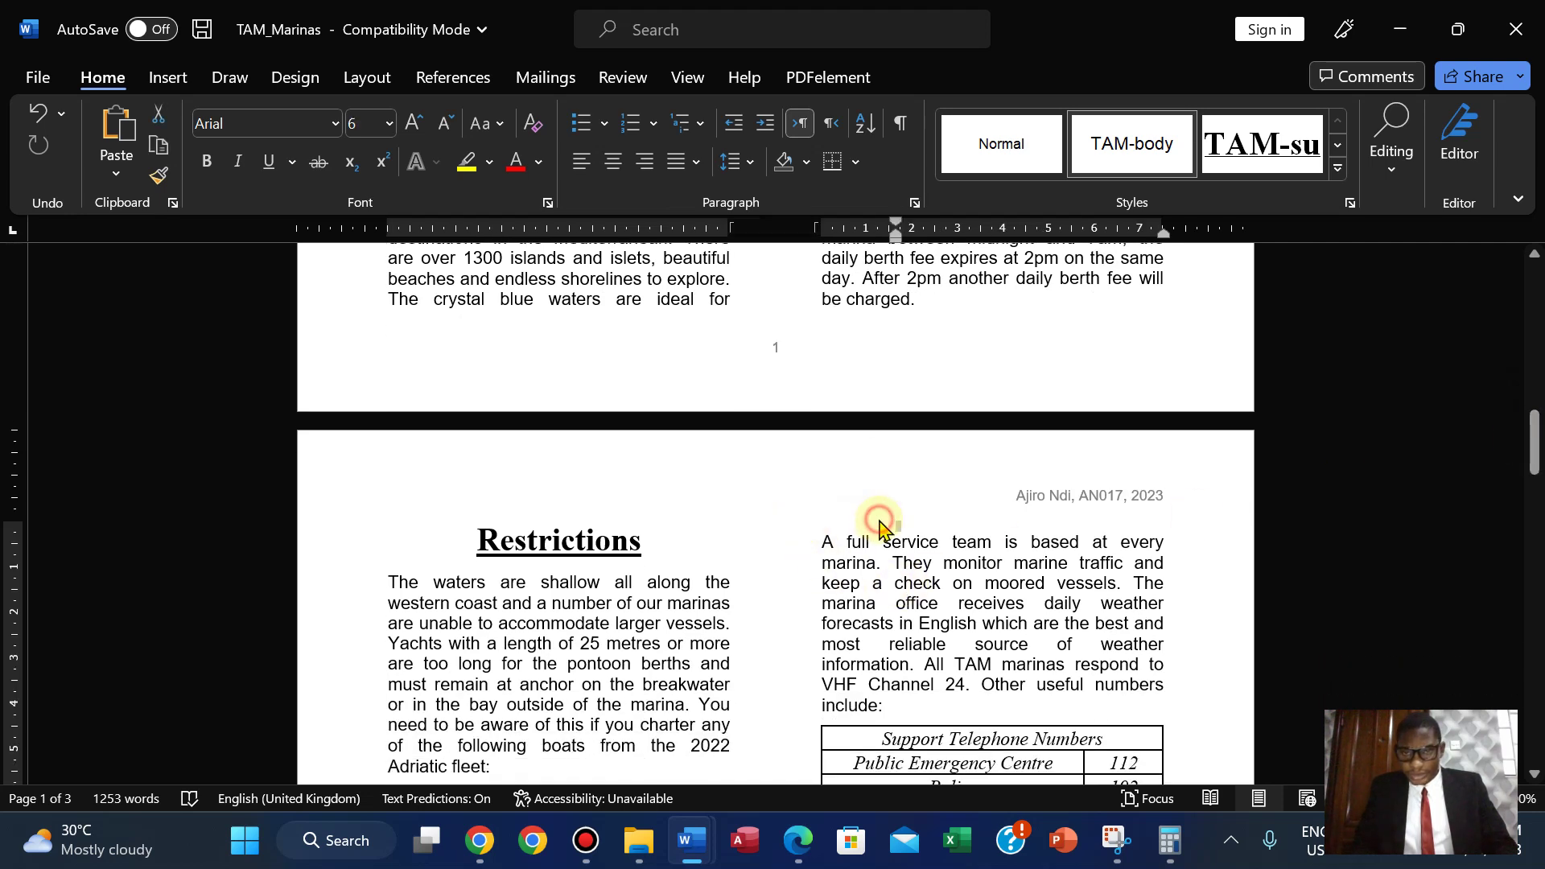
{"action": "type", "text": "WC and showering facilities."}
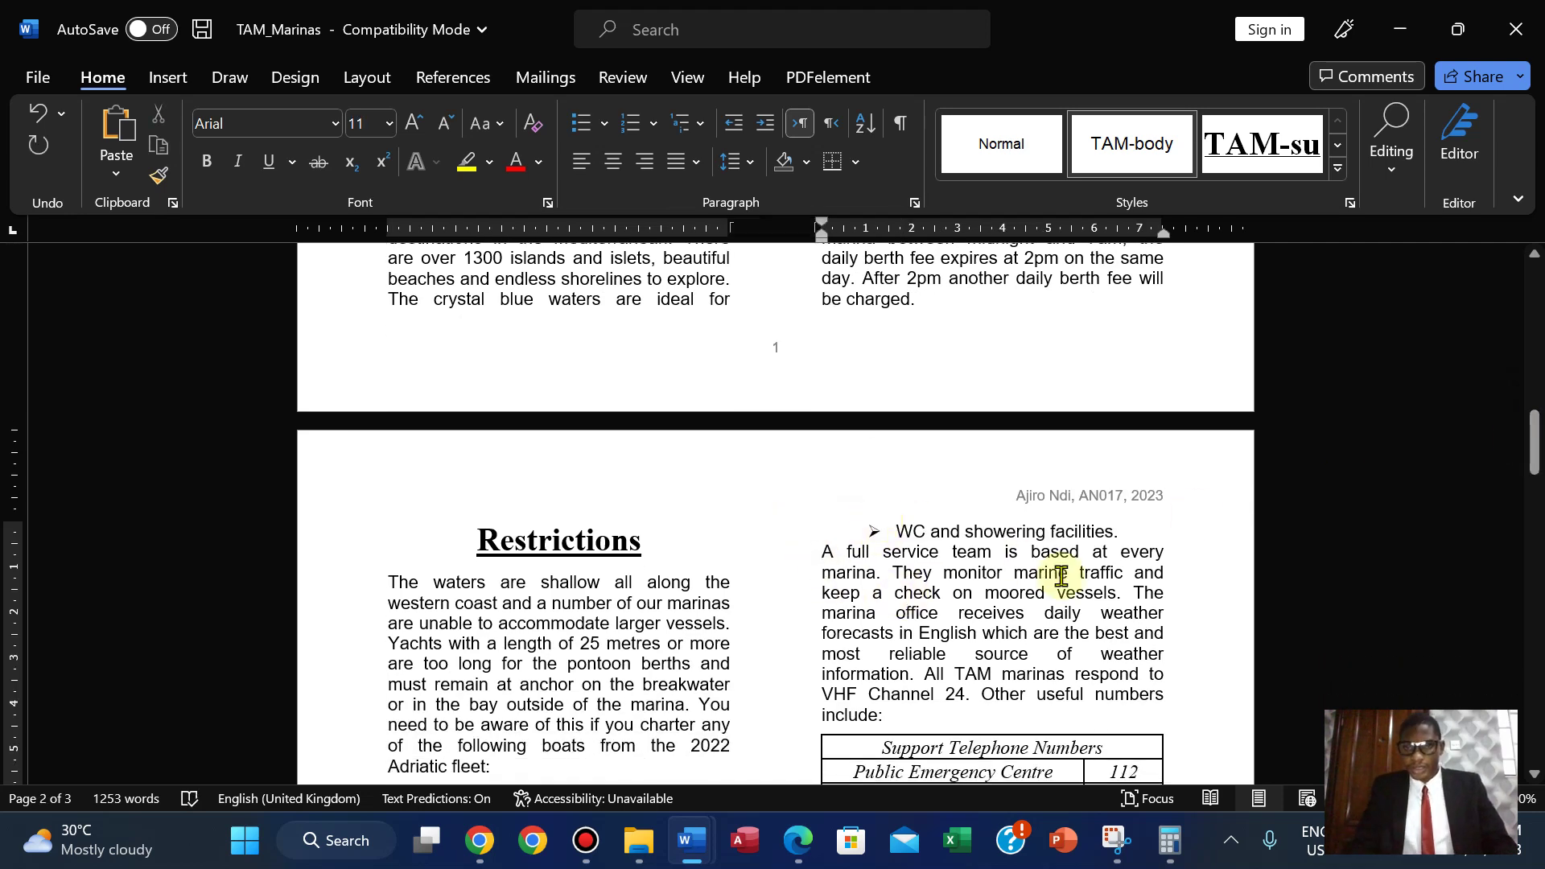
{"action": "key", "text": "ctrl+z"}
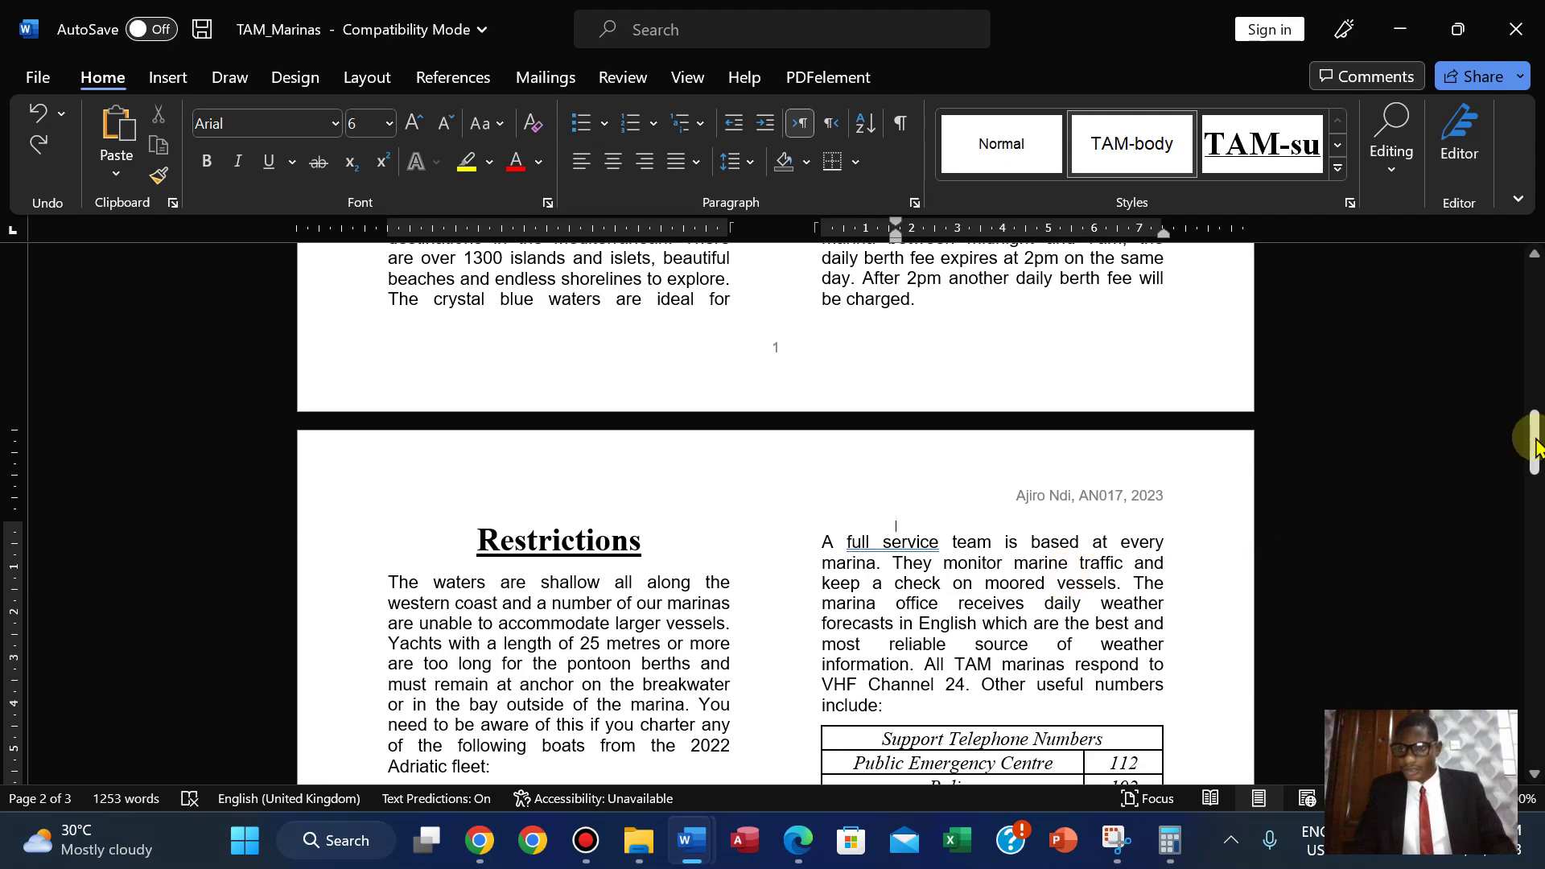
{"action": "left_click_drag", "start_coordinate": [1534, 439], "coordinate": [1438, 319]}
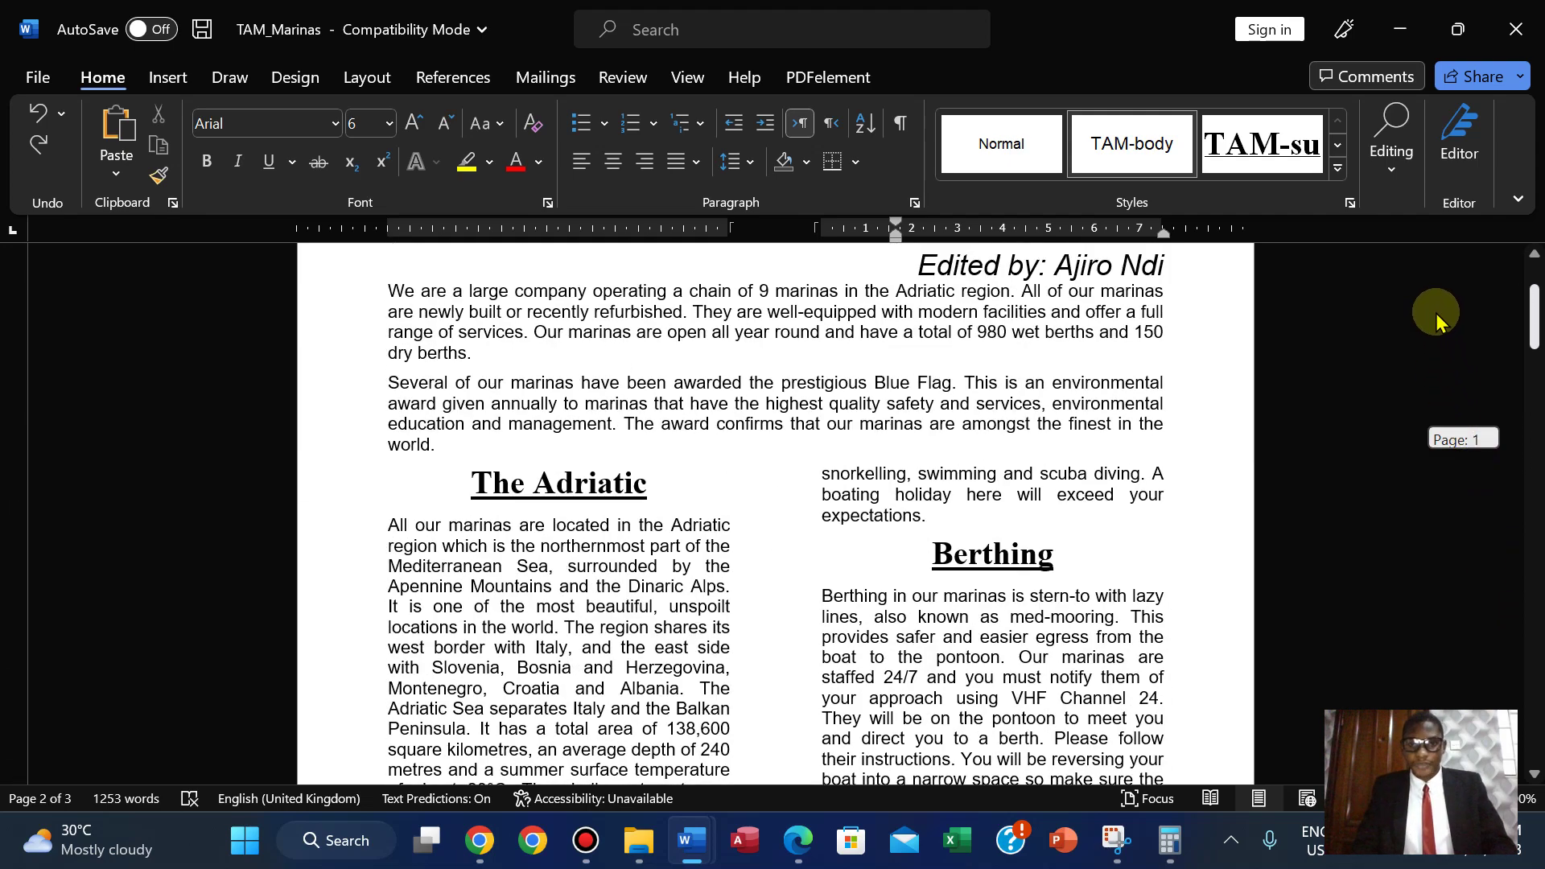
Step: Switch to the question paper in Edge and skim the tasks from Task 3 – Database through to question 34 on page 12
{"action": "left_click", "coordinate": [797, 840]}
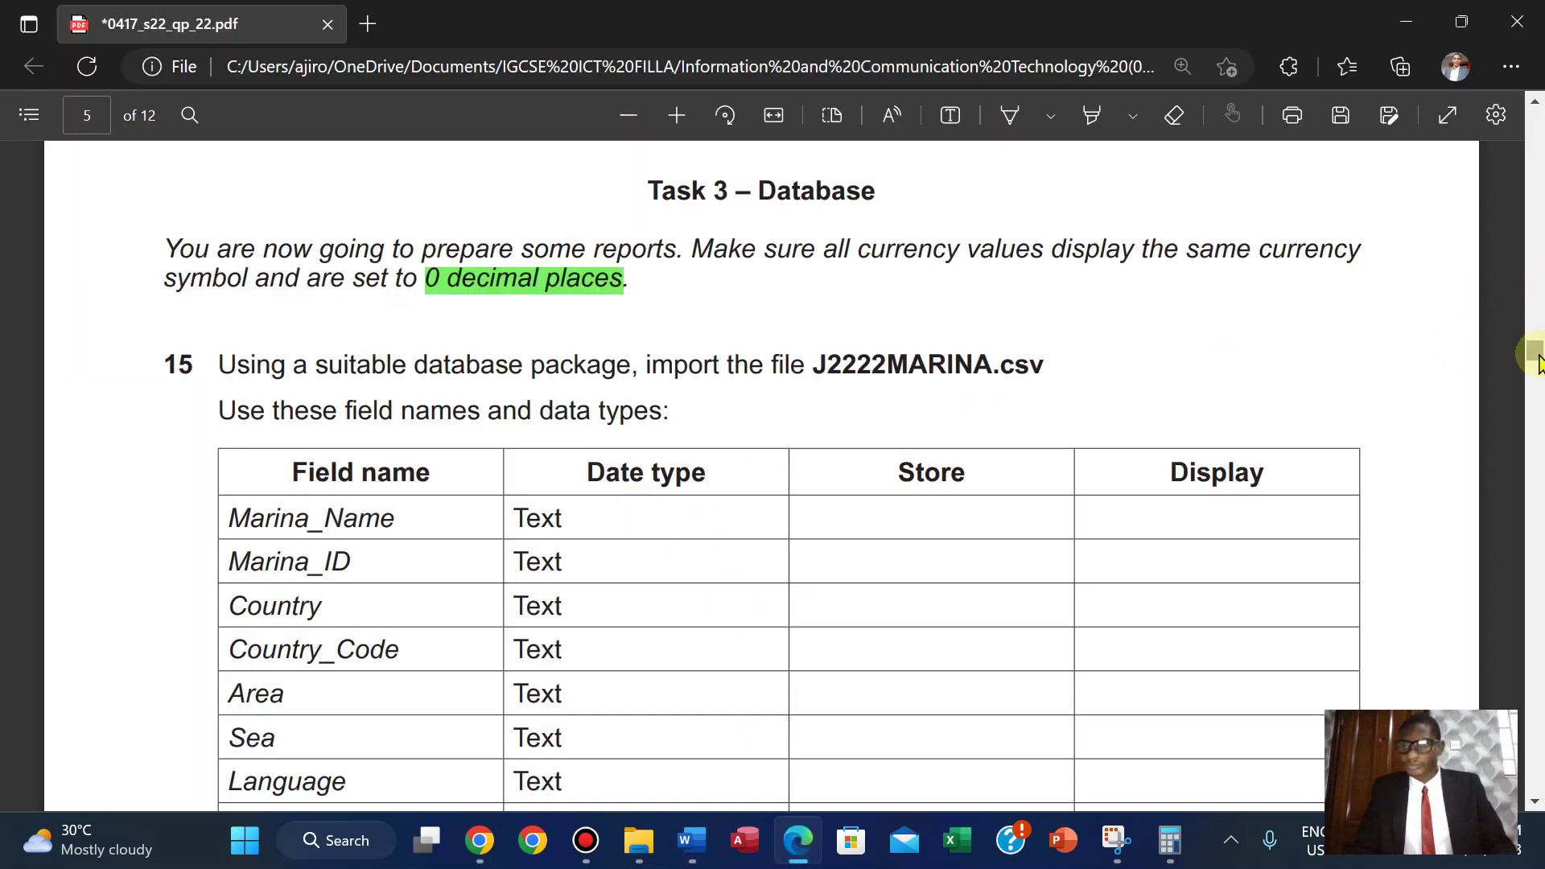
{"action": "scroll", "coordinate": [1311, 319], "scroll_direction": "down", "scroll_amount": 20}
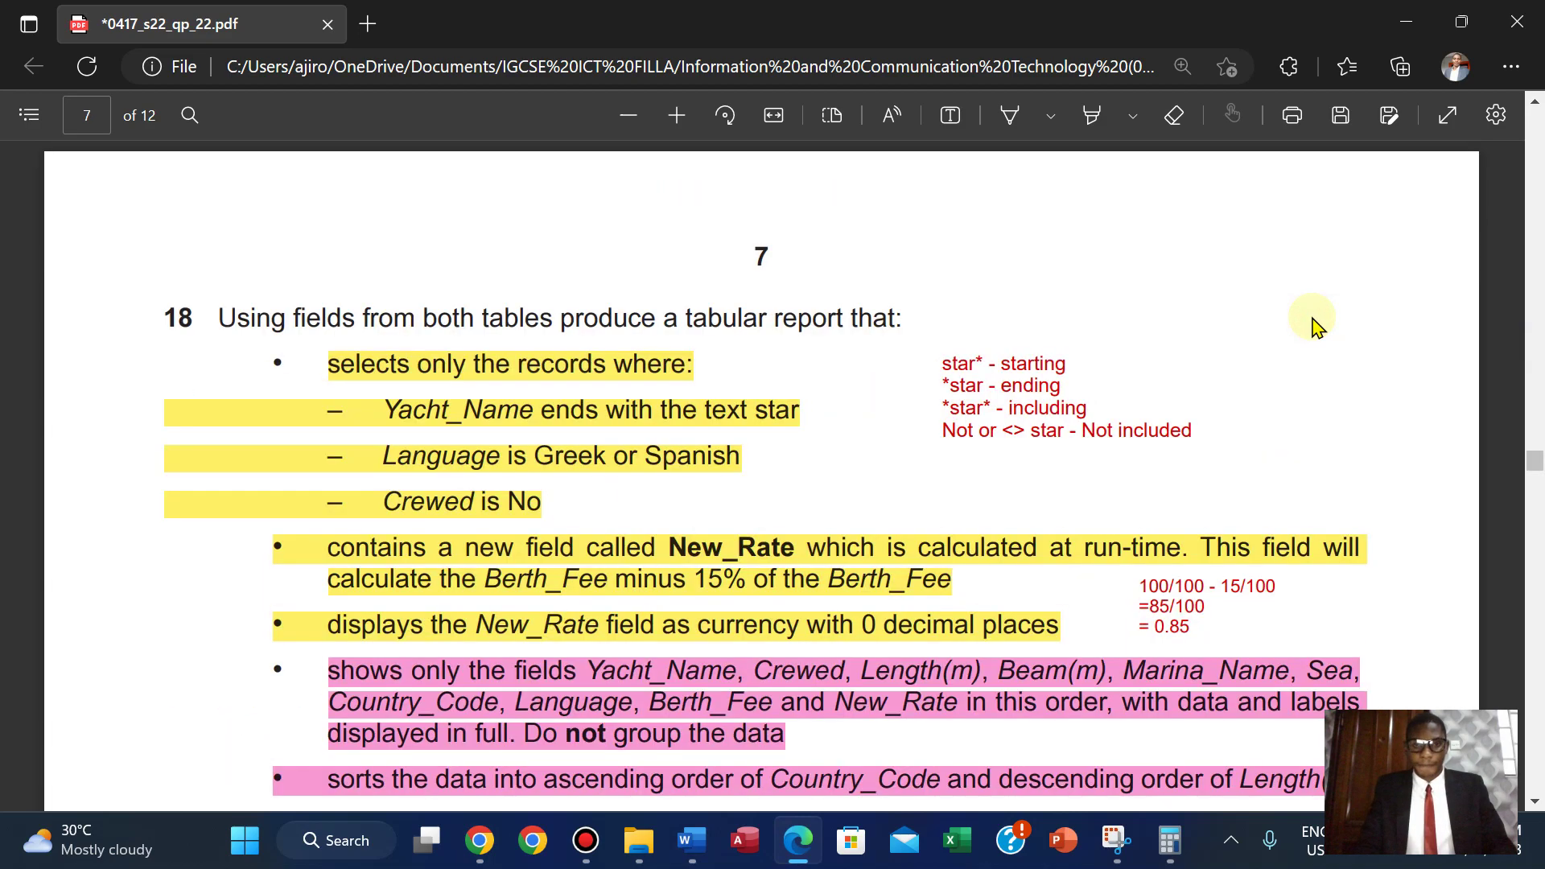
{"action": "scroll", "coordinate": [1312, 319], "scroll_direction": "down", "scroll_amount": 20}
{"action": "scroll", "coordinate": [1312, 319], "scroll_direction": "up", "scroll_amount": 8}
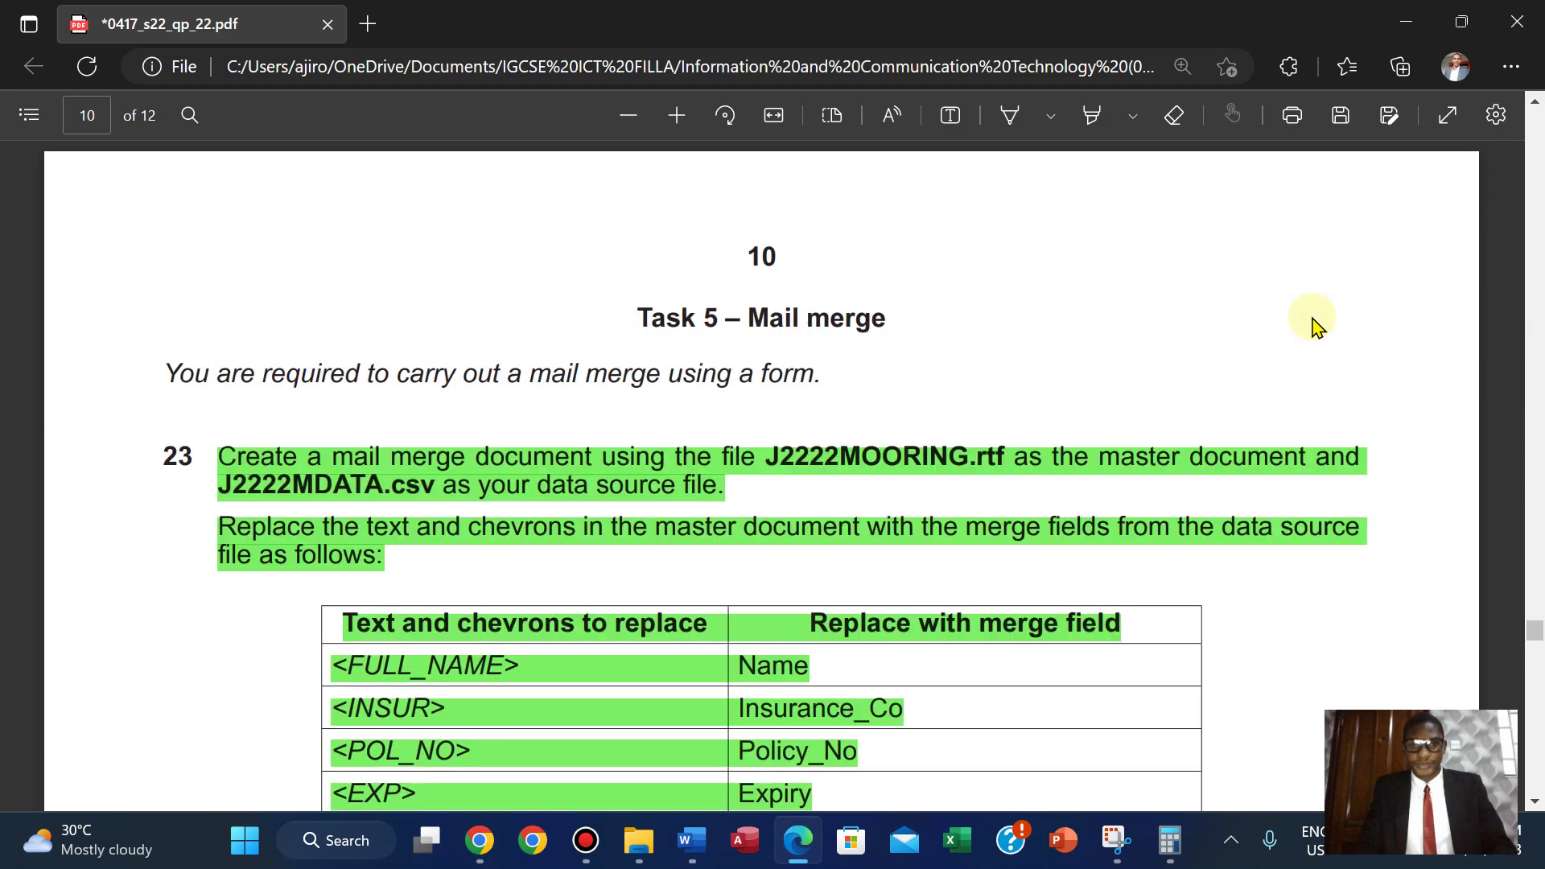
{"action": "scroll", "coordinate": [1311, 318], "scroll_direction": "down", "scroll_amount": 9}
{"action": "scroll", "coordinate": [1312, 318], "scroll_direction": "down", "scroll_amount": 6}
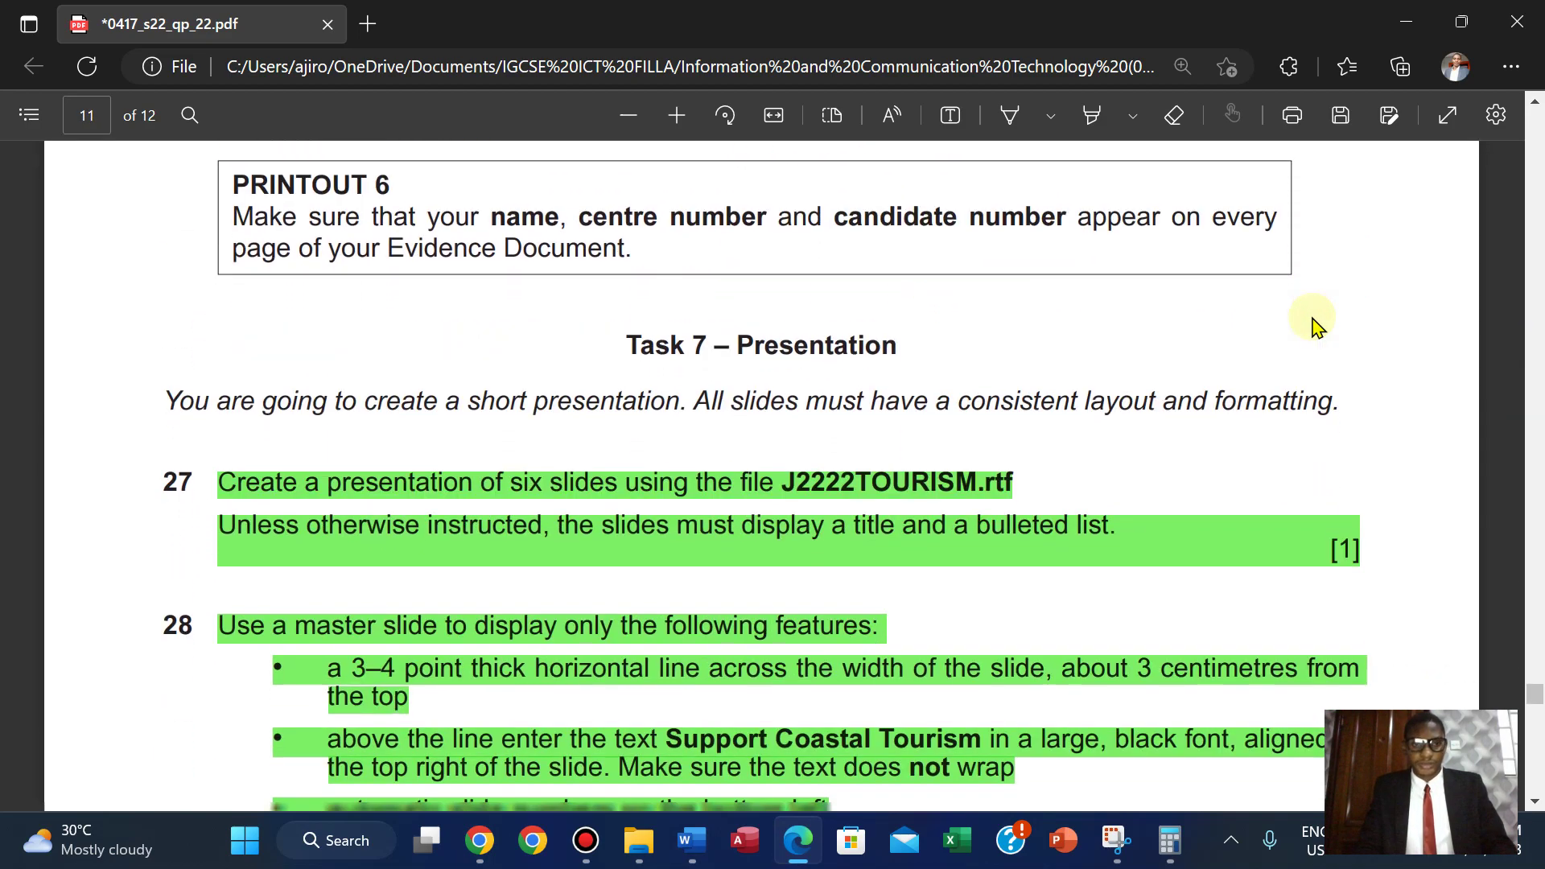
{"action": "scroll", "coordinate": [1314, 324], "scroll_direction": "down", "scroll_amount": 14}
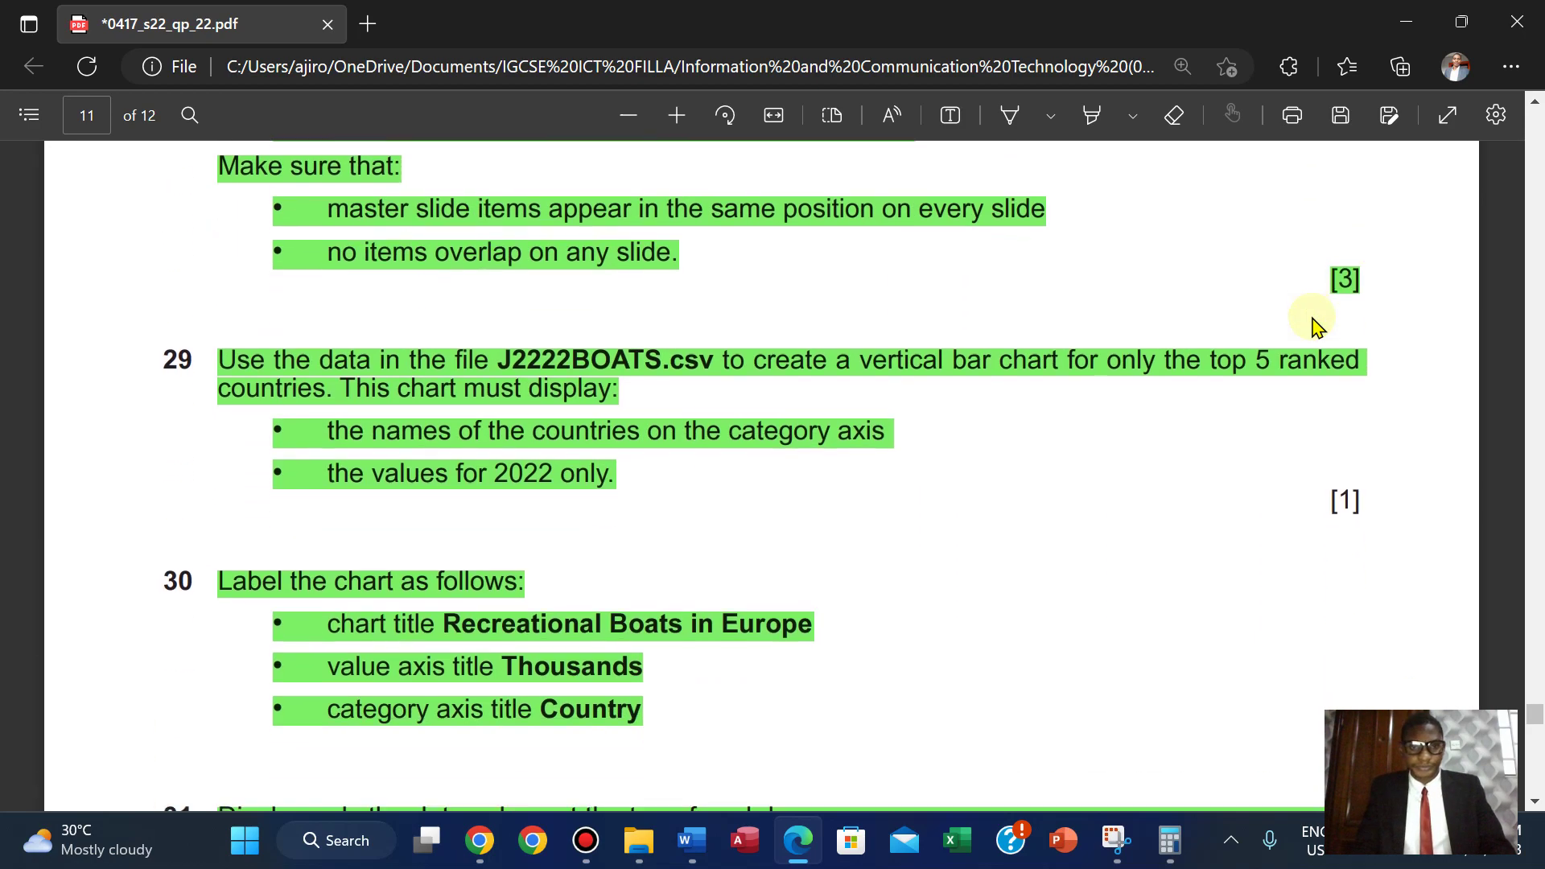
{"action": "scroll", "coordinate": [1314, 324], "scroll_direction": "down", "scroll_amount": 2}
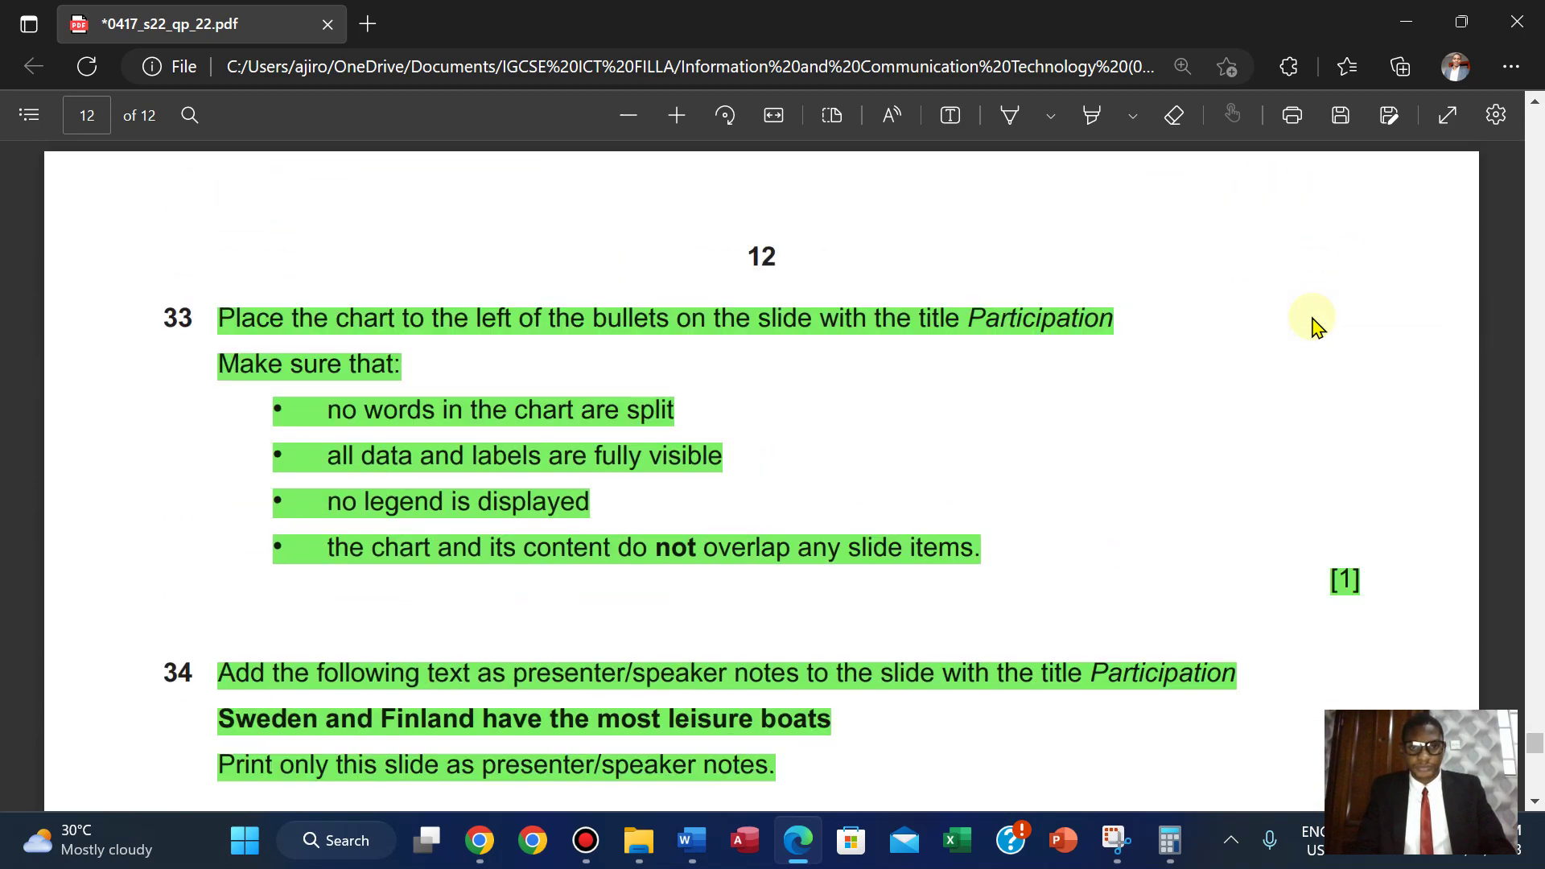
Step: Go back to question 22 on page 9 and copy the heading text "PRINTOUT 3"
{"action": "scroll", "coordinate": [1314, 325], "scroll_direction": "up", "scroll_amount": 20}
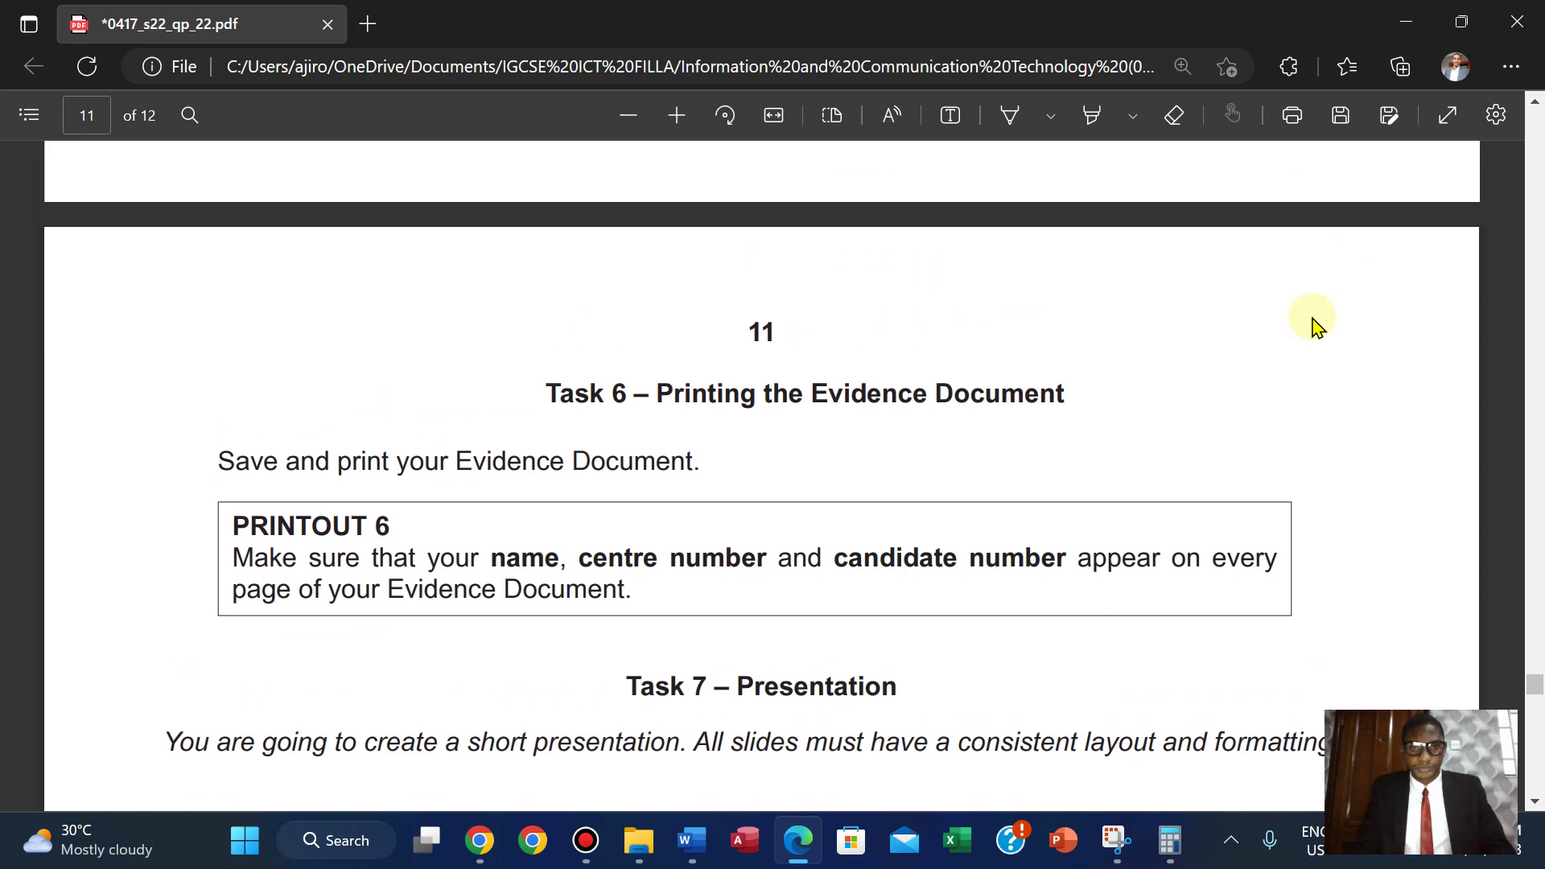
{"action": "scroll", "coordinate": [1314, 325], "scroll_direction": "up", "scroll_amount": 20}
{"action": "scroll", "coordinate": [1314, 324], "scroll_direction": "down", "scroll_amount": 8}
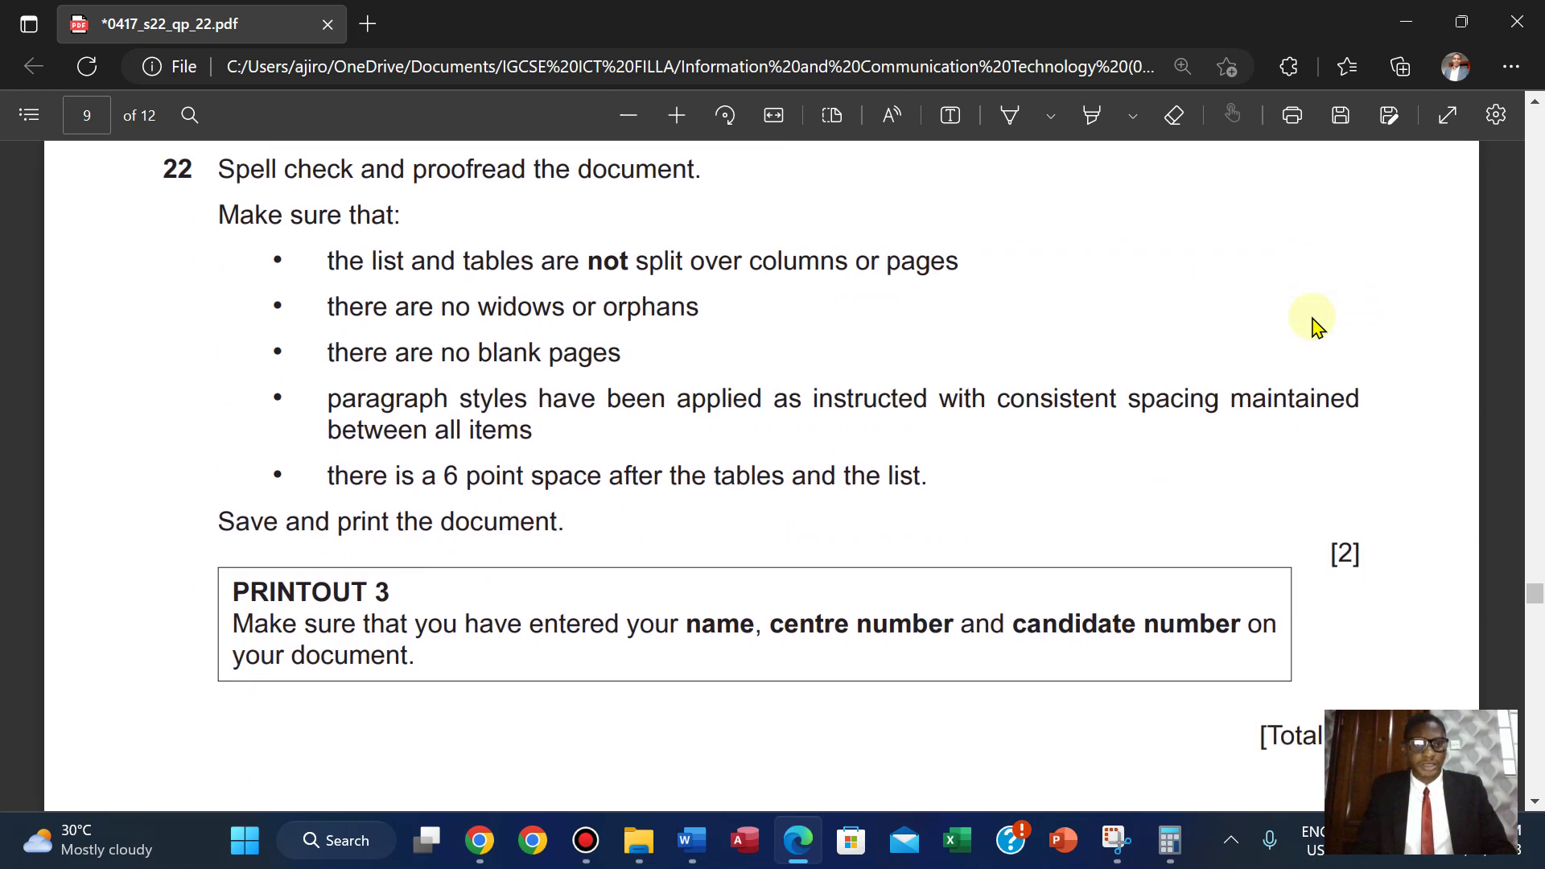
{"action": "scroll", "coordinate": [1314, 322], "scroll_direction": "down", "scroll_amount": 2}
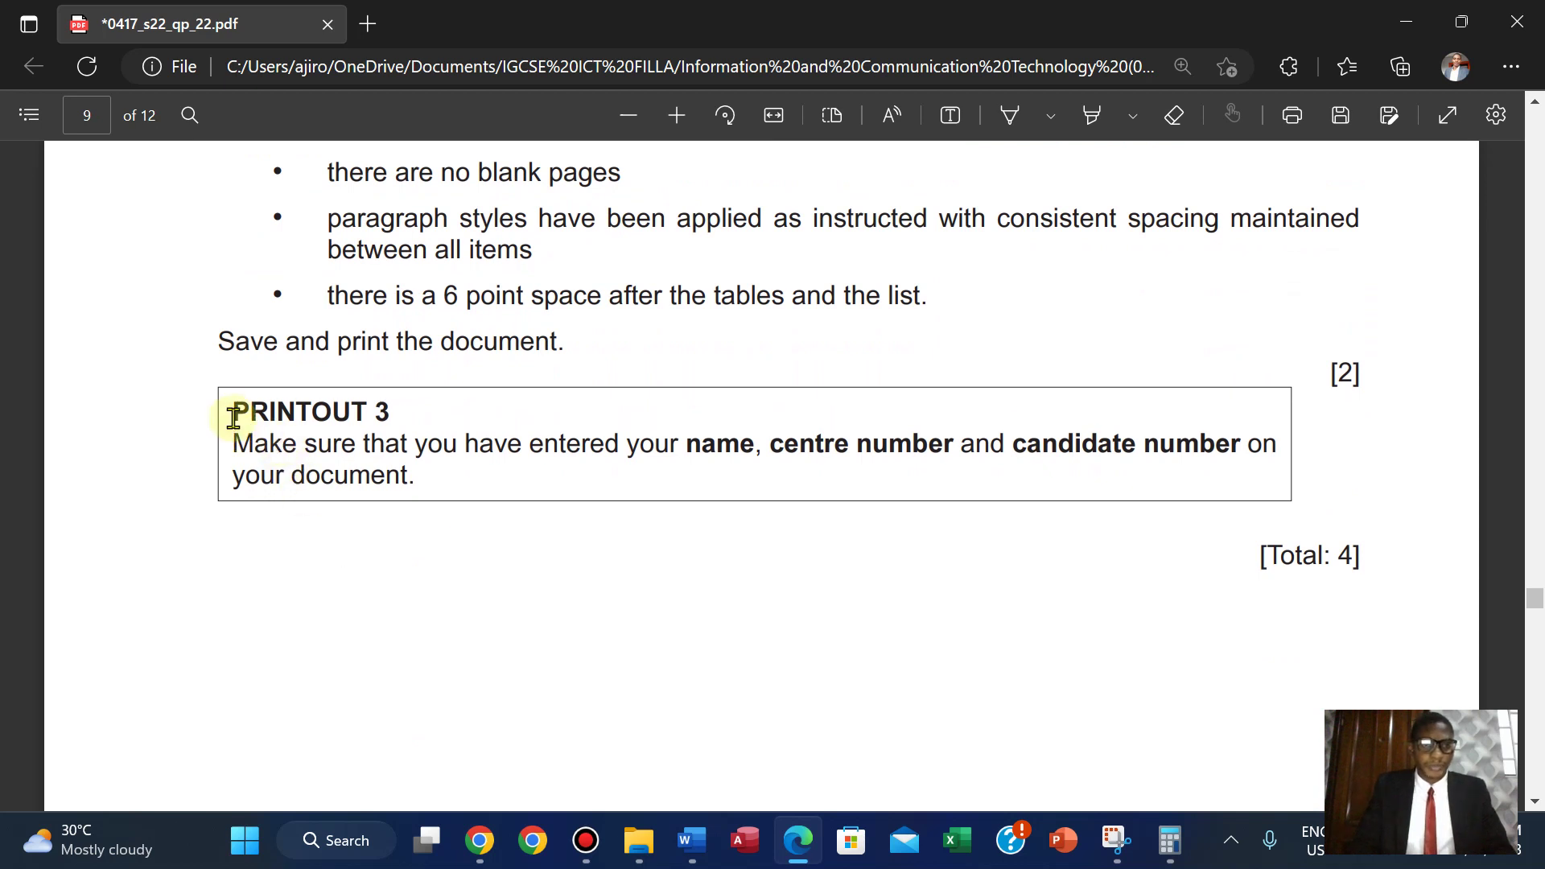
{"action": "left_click_drag", "start_coordinate": [234, 416], "coordinate": [392, 412]}
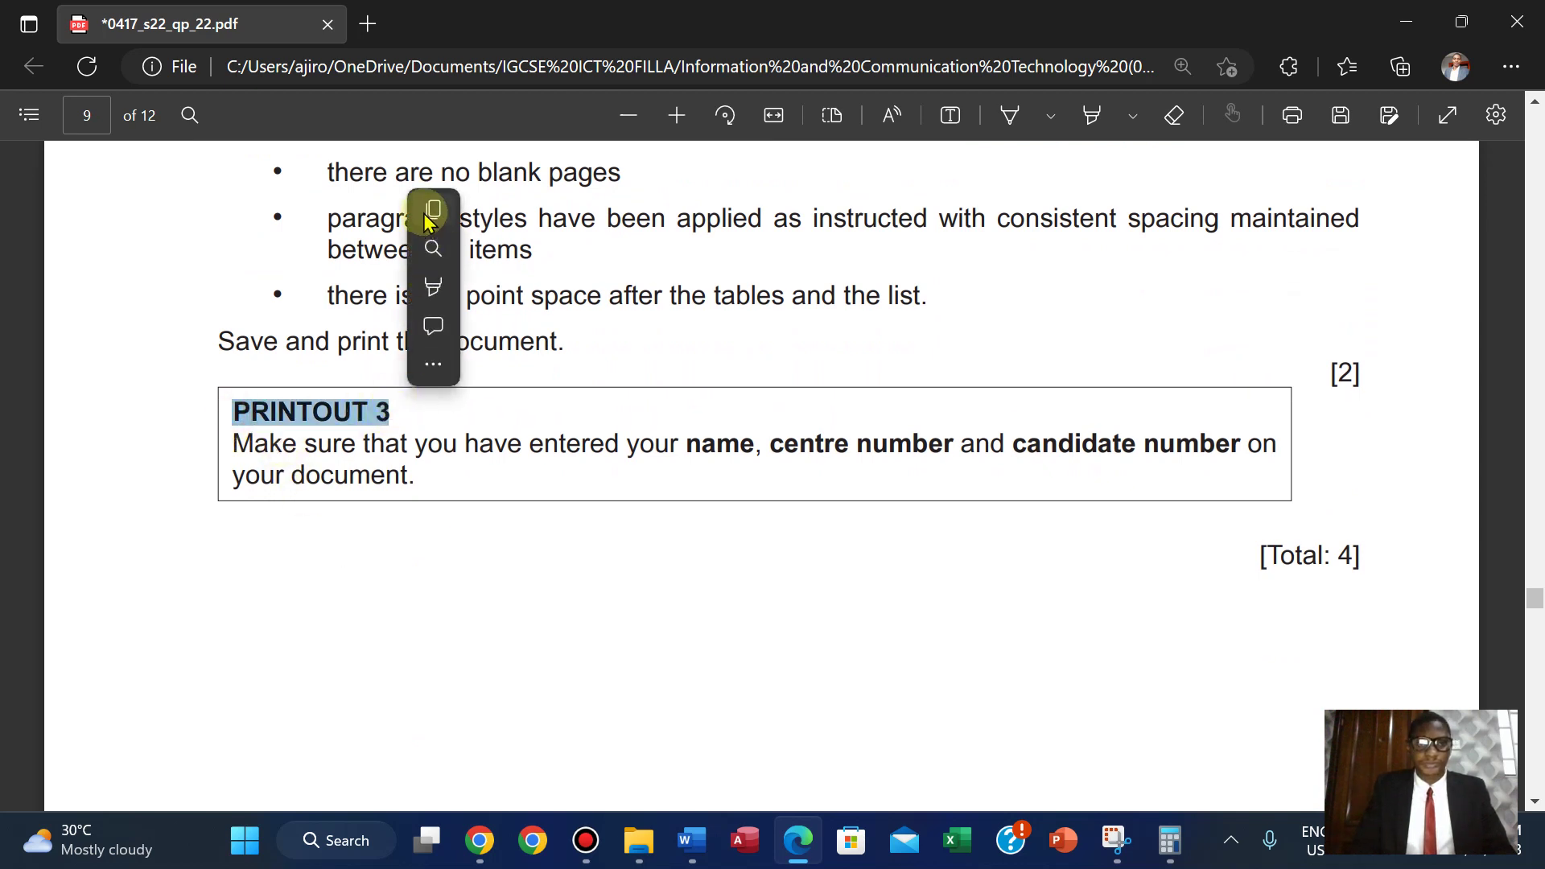
{"action": "left_click", "coordinate": [425, 212]}
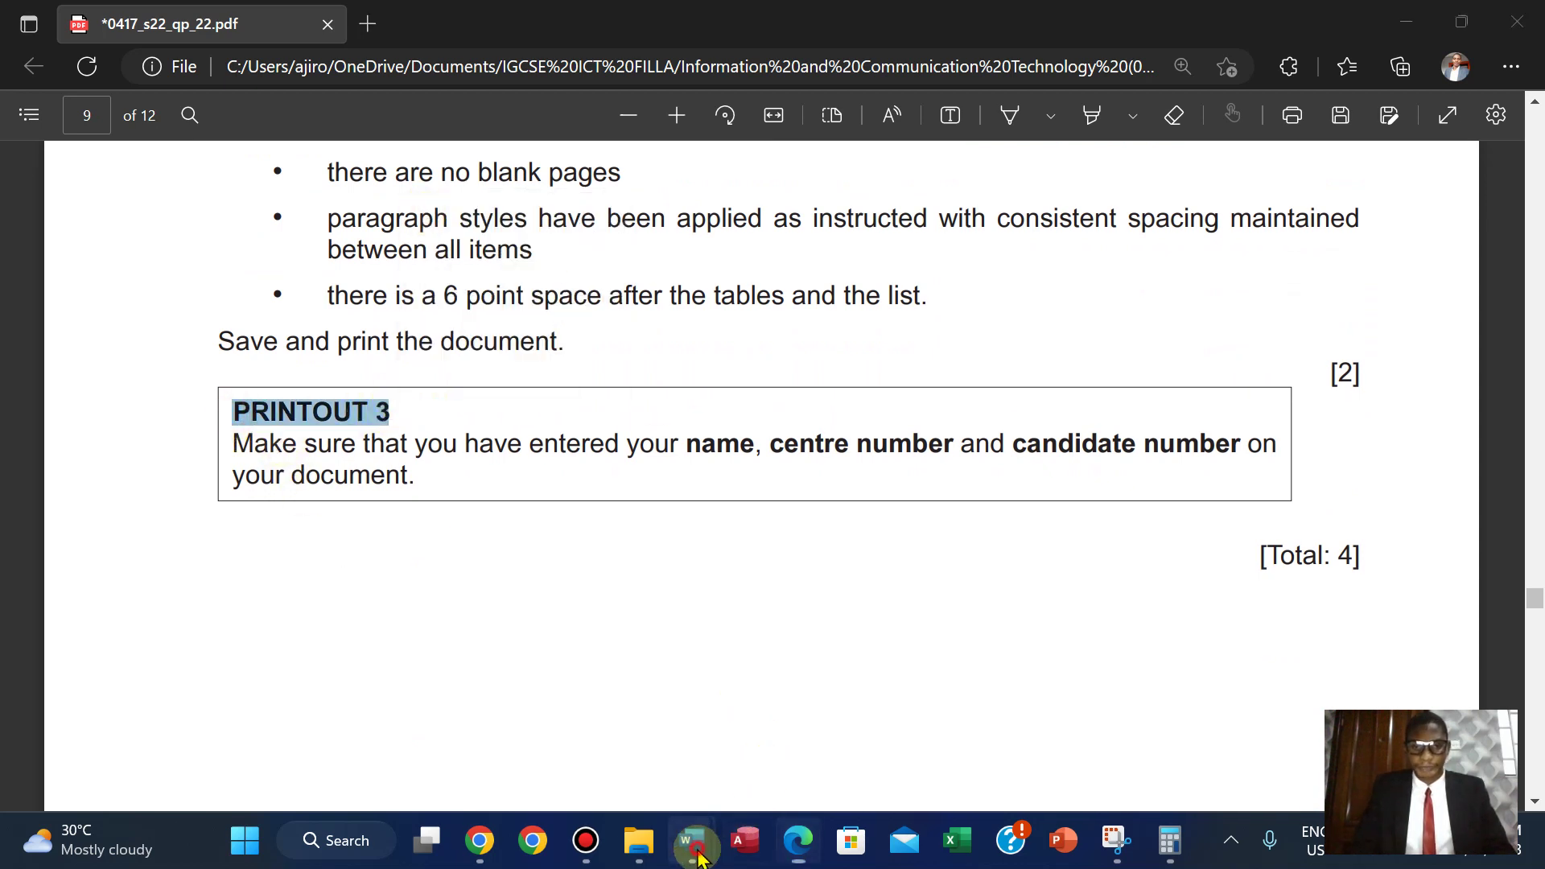
Step: Return to TAM_Marinas in Word, save the document and bring up its print preview
{"action": "mouse_move", "coordinate": [691, 840]}
{"action": "left_click", "coordinate": [694, 728]}
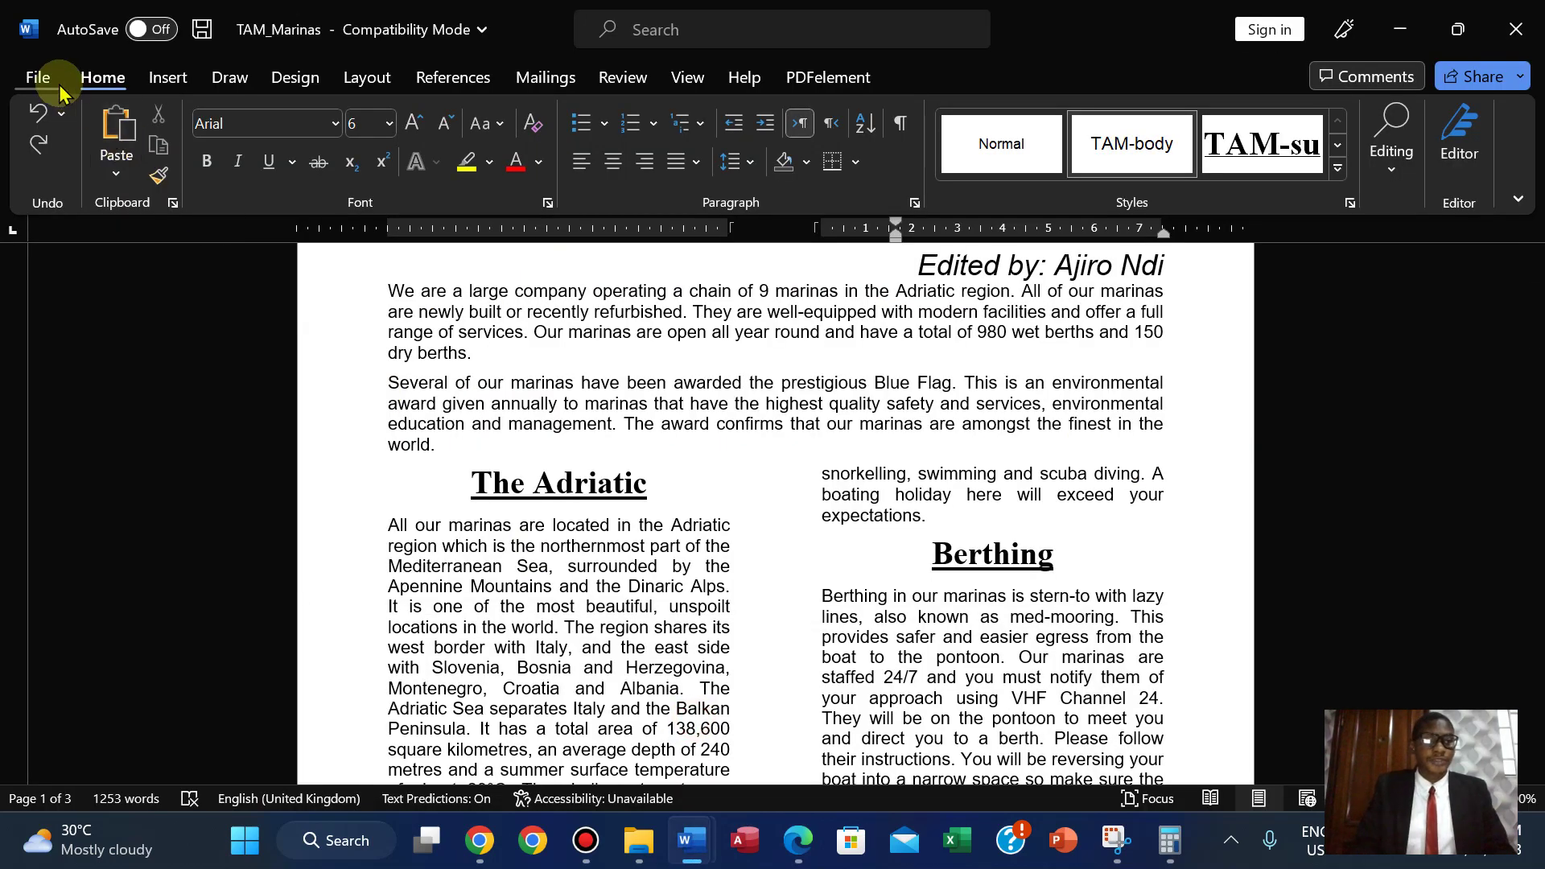
{"action": "left_click", "coordinate": [36, 77]}
{"action": "left_click", "coordinate": [76, 364]}
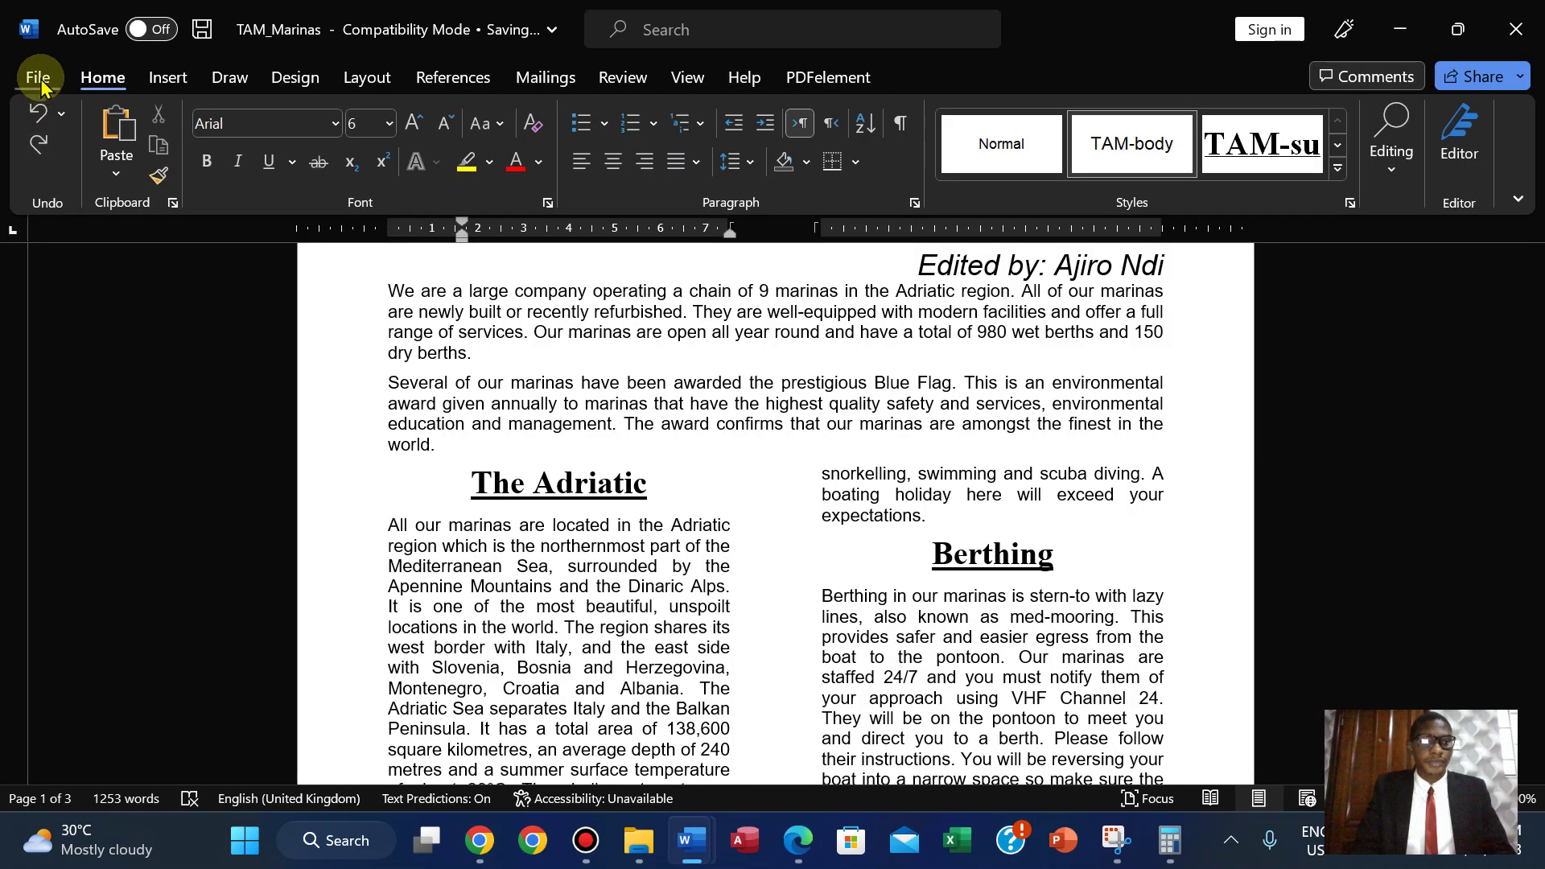
{"action": "left_click", "coordinate": [34, 73]}
{"action": "left_click", "coordinate": [100, 449]}
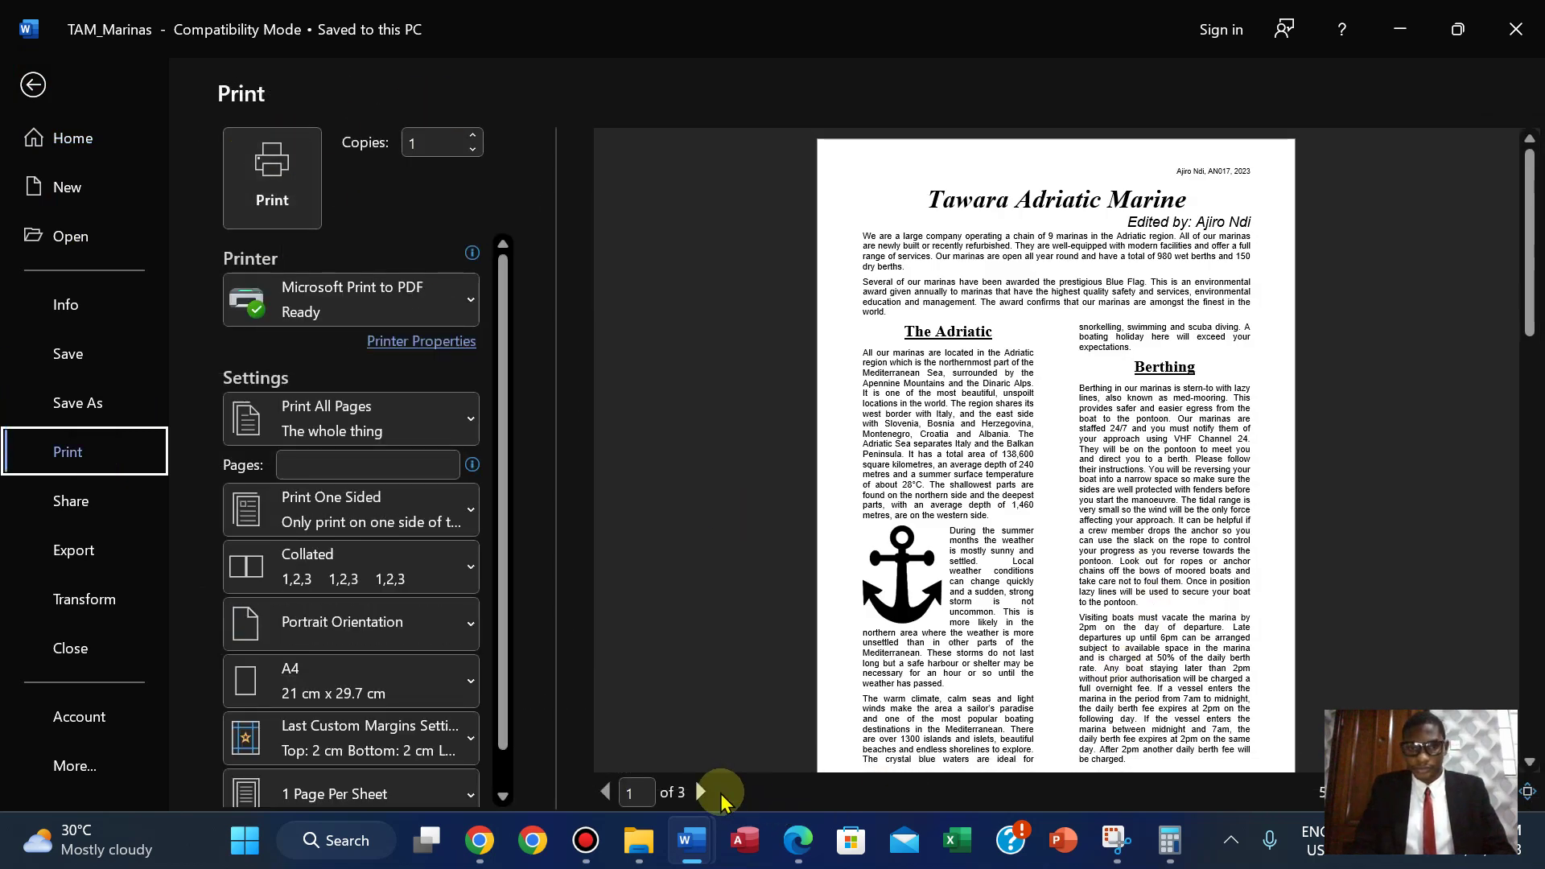
Step: Check the layout of pages 2 and 3 in the print preview, ending on page 2
{"action": "left_click", "coordinate": [700, 792]}
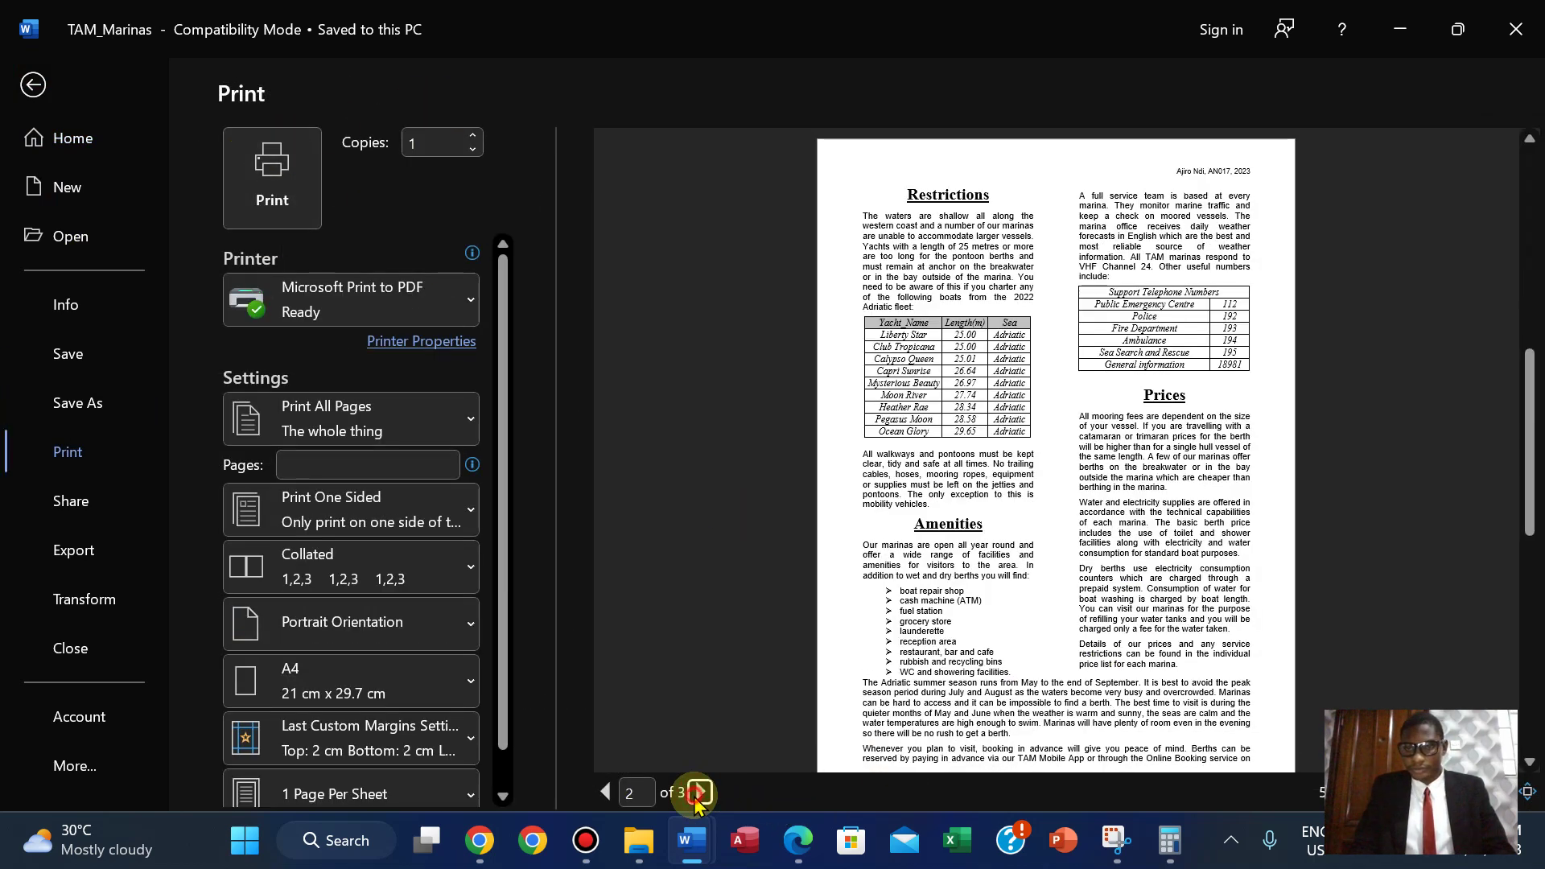
{"action": "left_click", "coordinate": [699, 794]}
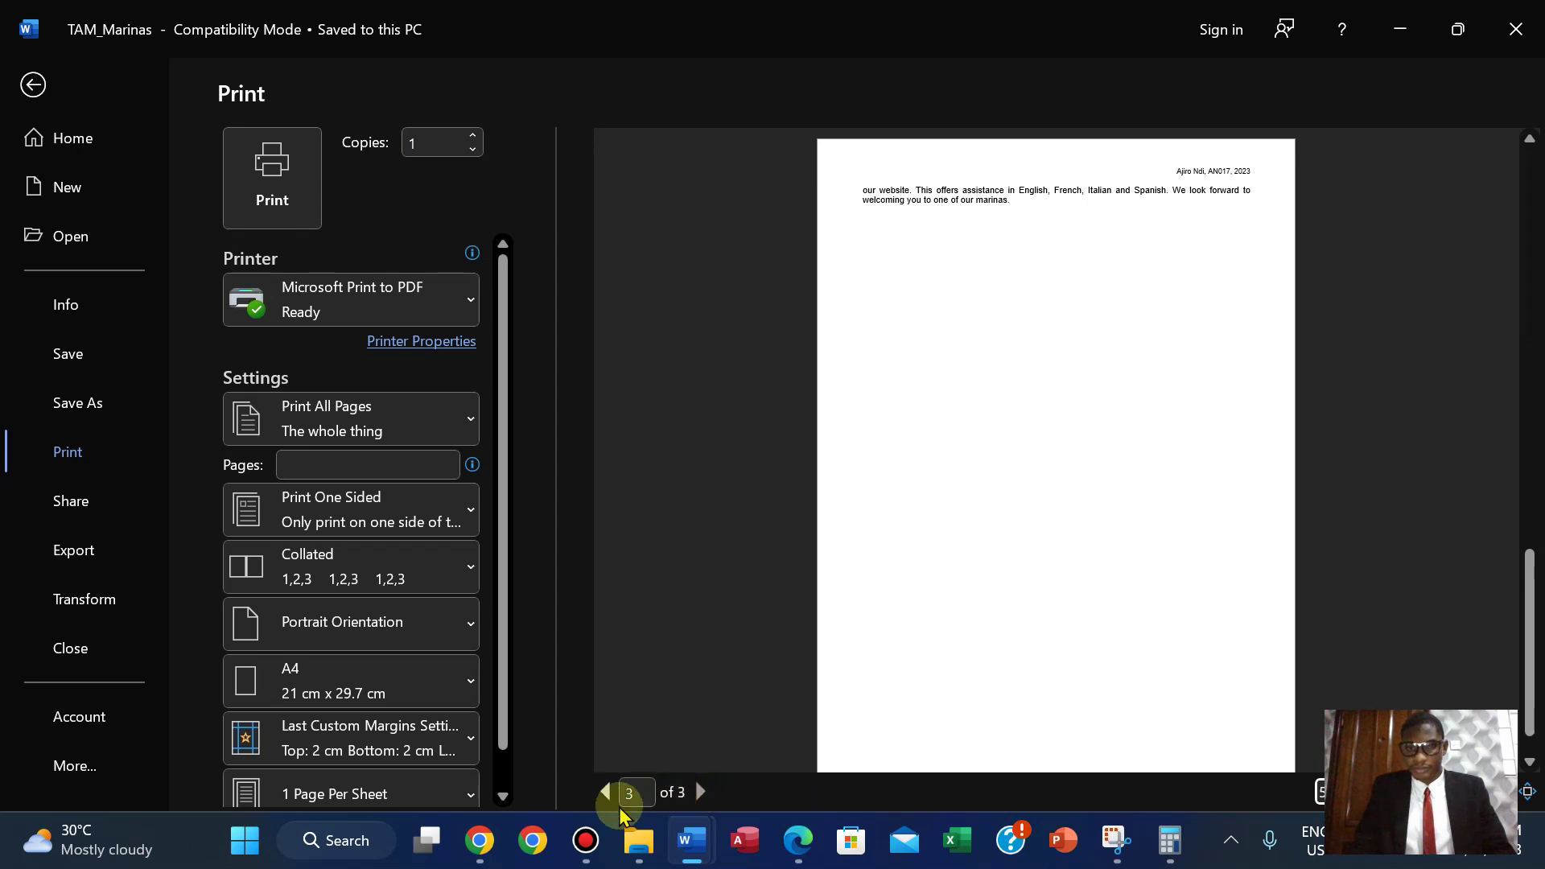
{"action": "left_click", "coordinate": [604, 792]}
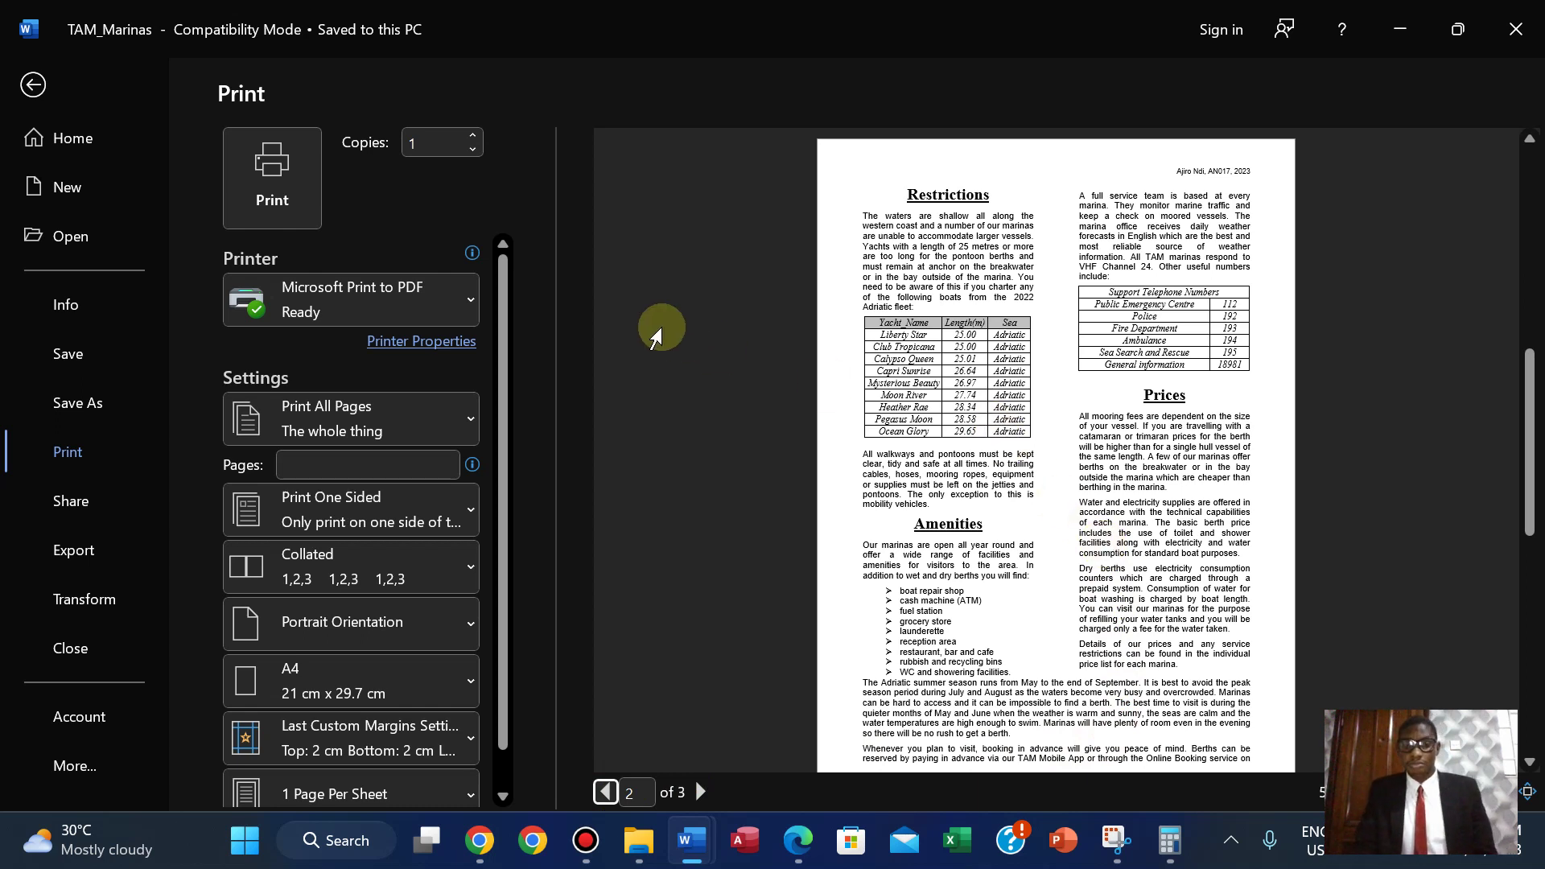
{"action": "mouse_move", "coordinate": [649, 813]}
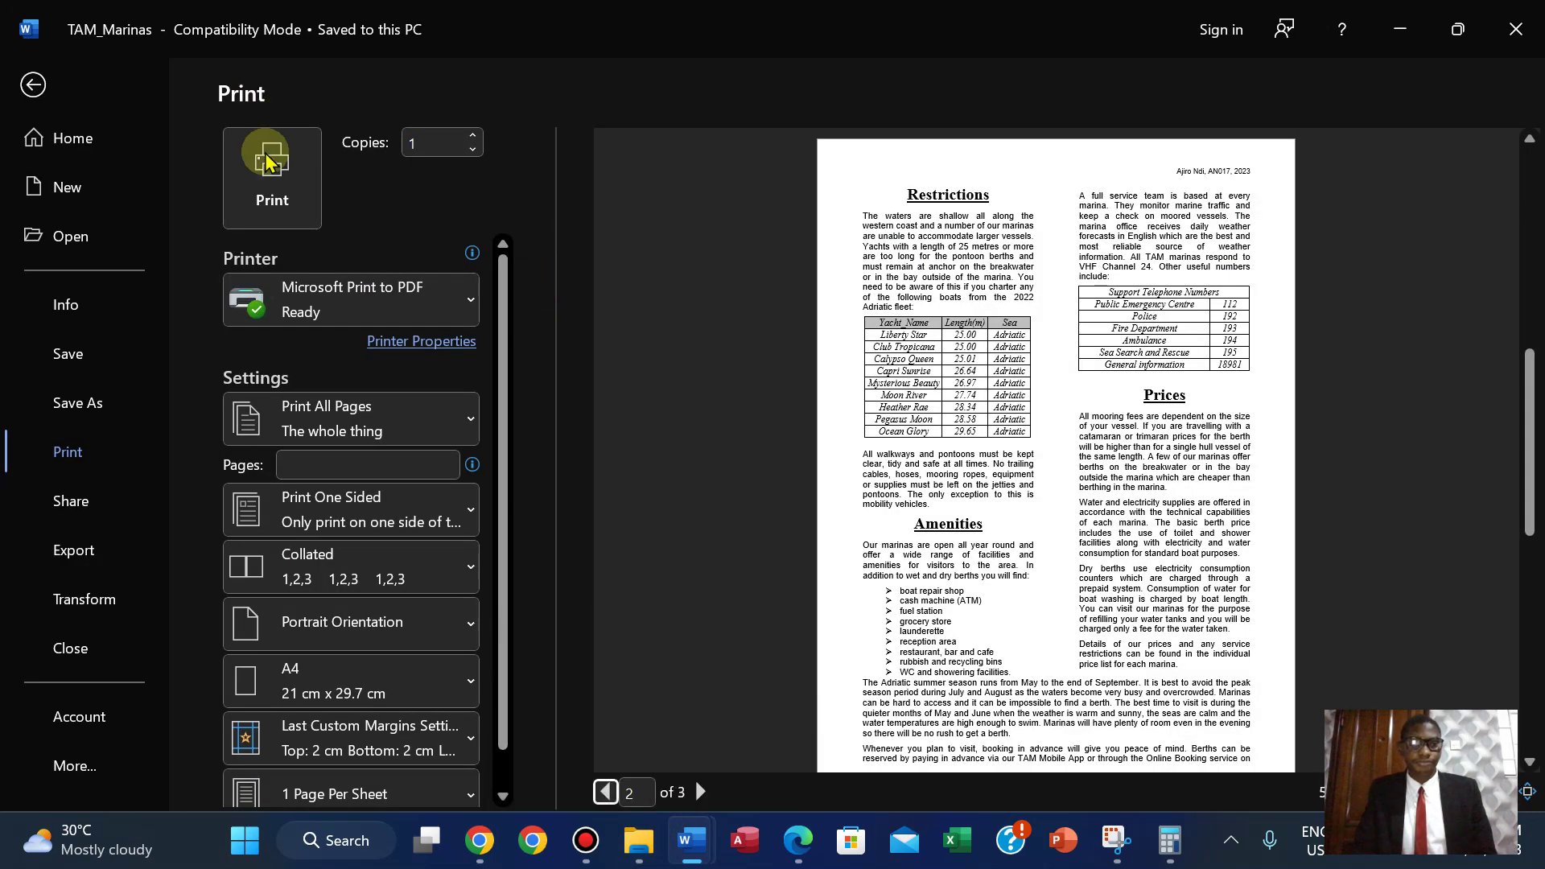
Step: Print the document to PDF as PRINTOUT 3 in the 06_0417_22_Confidential Source Files June 2022 folder
{"action": "left_click", "coordinate": [269, 161]}
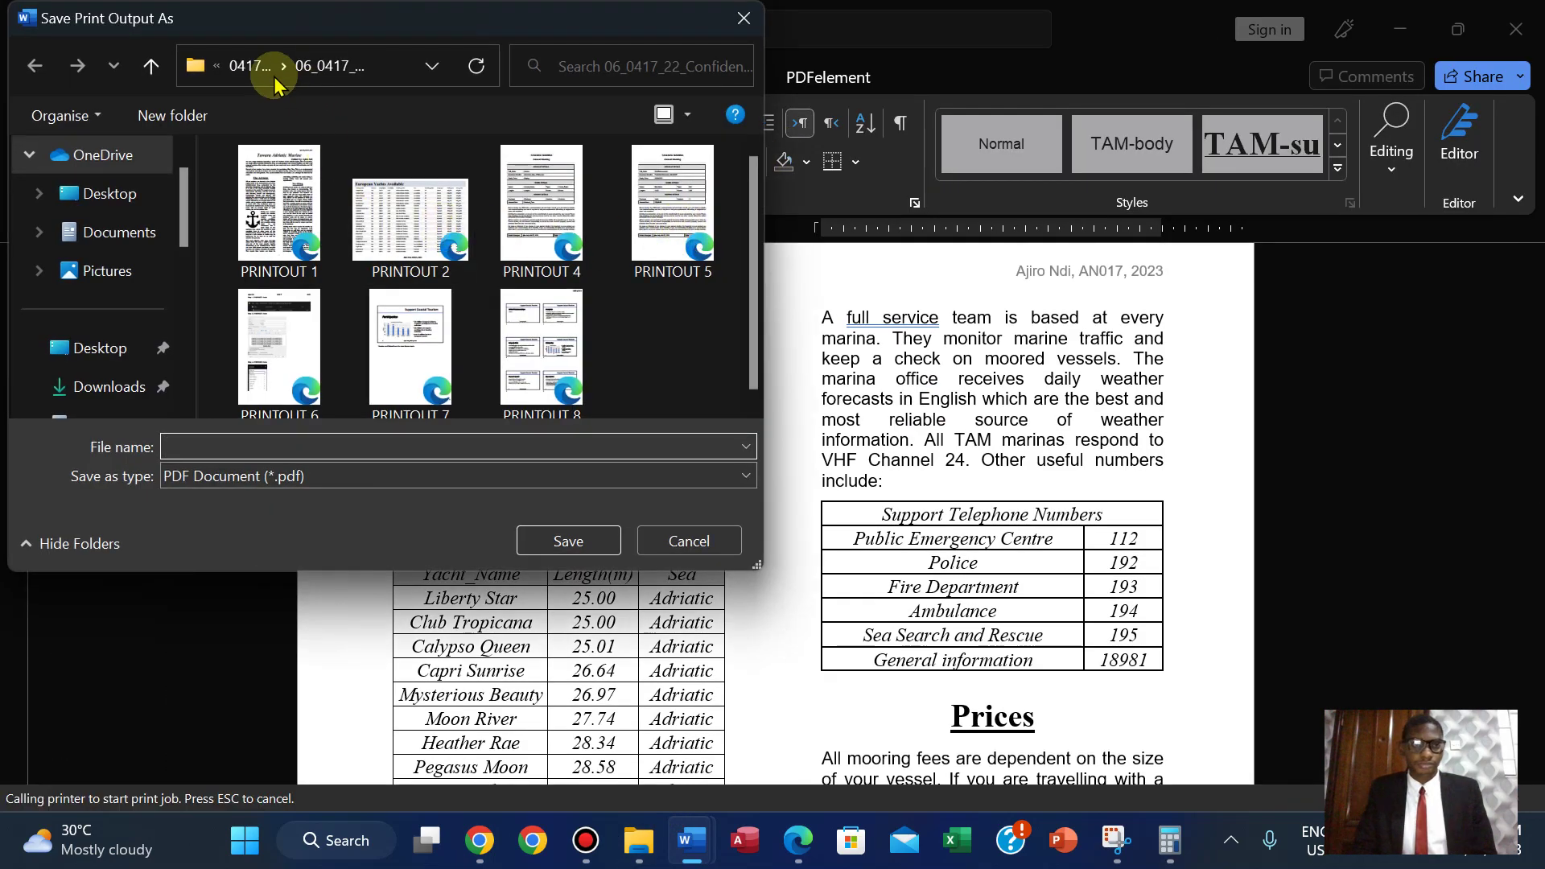
{"action": "left_click", "coordinate": [249, 68]}
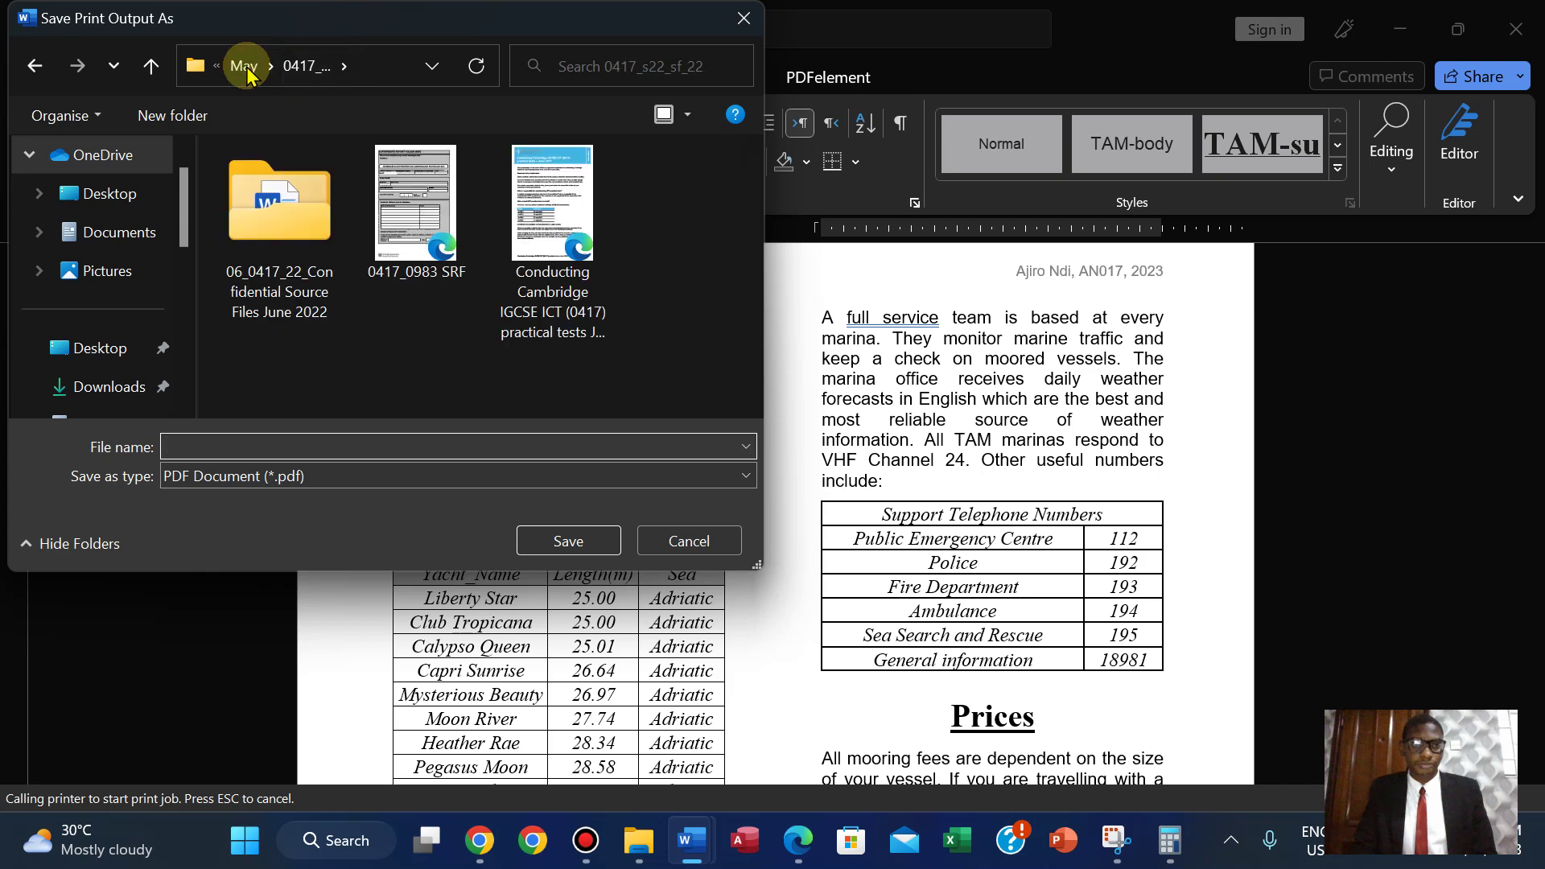
{"action": "double_click", "coordinate": [280, 203]}
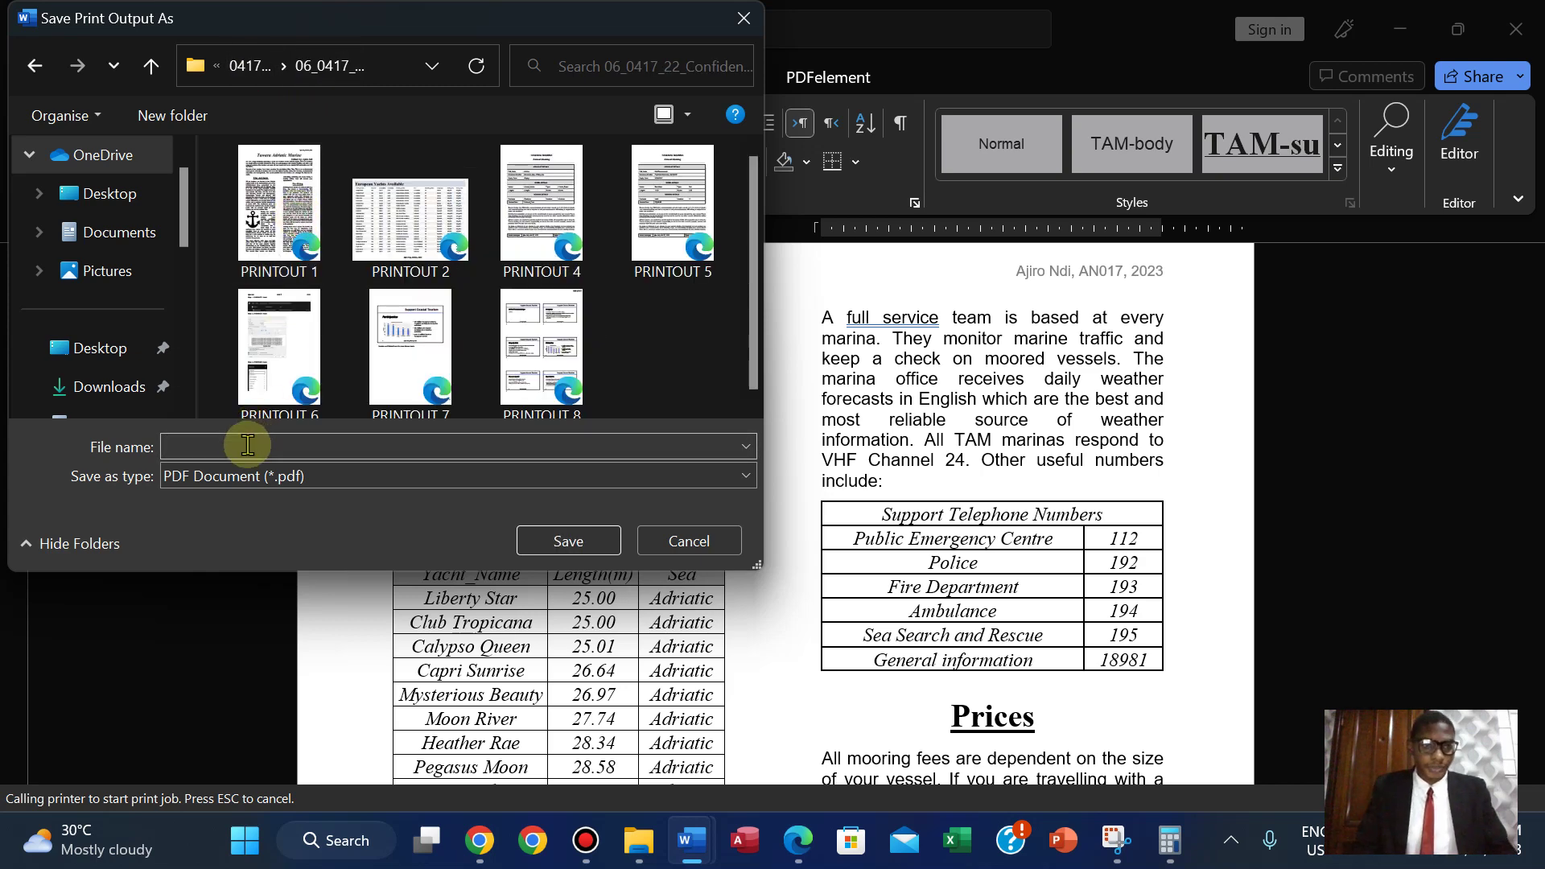
{"action": "left_click", "coordinate": [567, 543]}
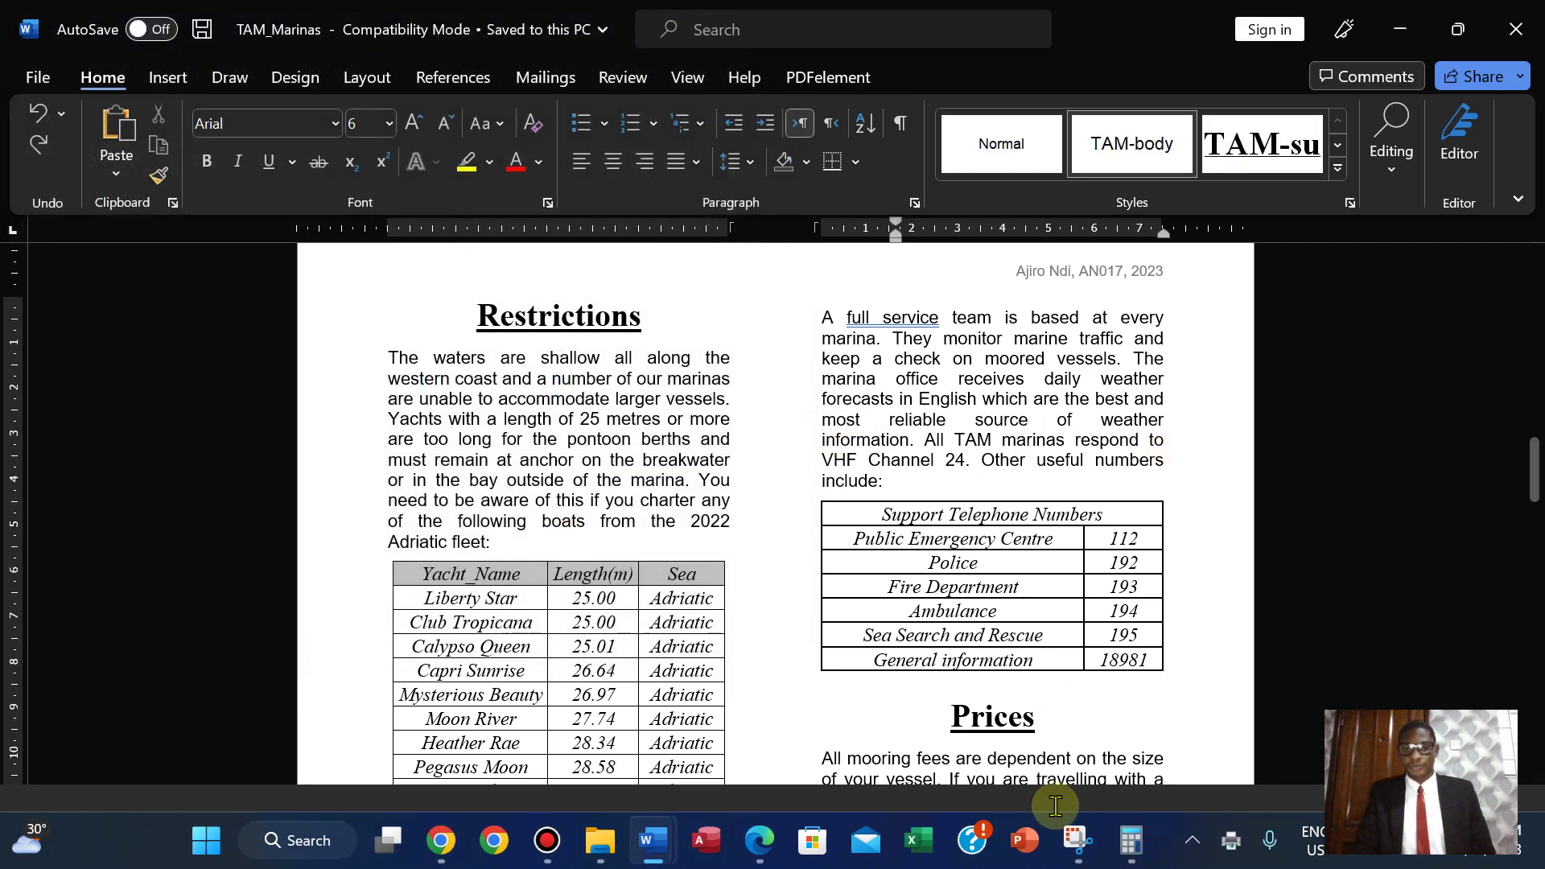
Step: Reread the question 22 checklist in the question paper on split lists, widows, blank pages, styles and 6 point spacing
{"action": "left_click", "coordinate": [759, 840]}
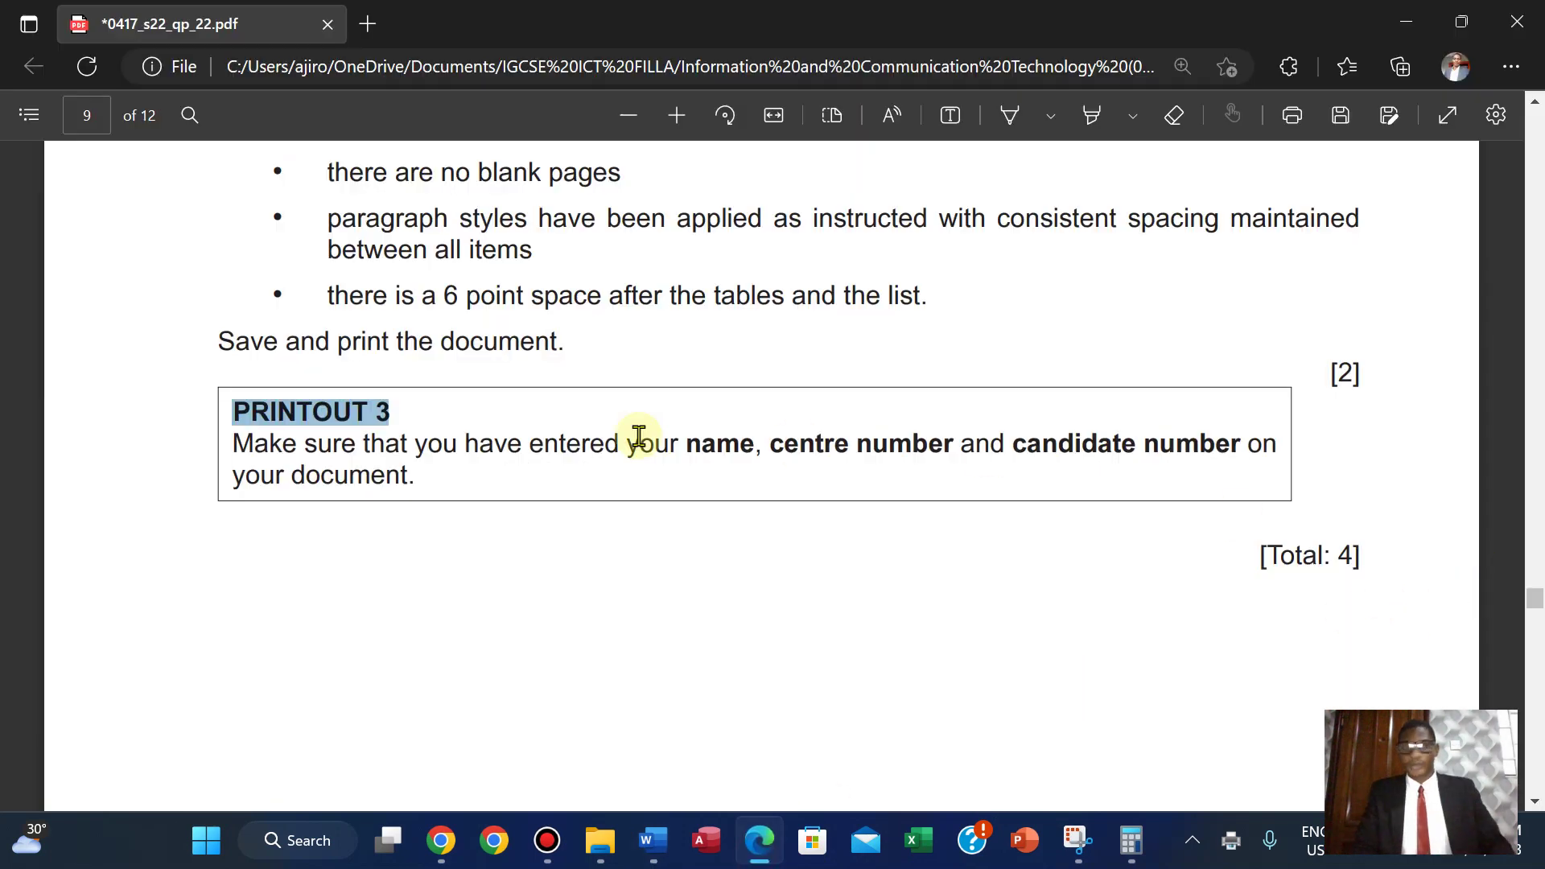
{"action": "scroll", "coordinate": [920, 511], "scroll_direction": "up", "scroll_amount": 8}
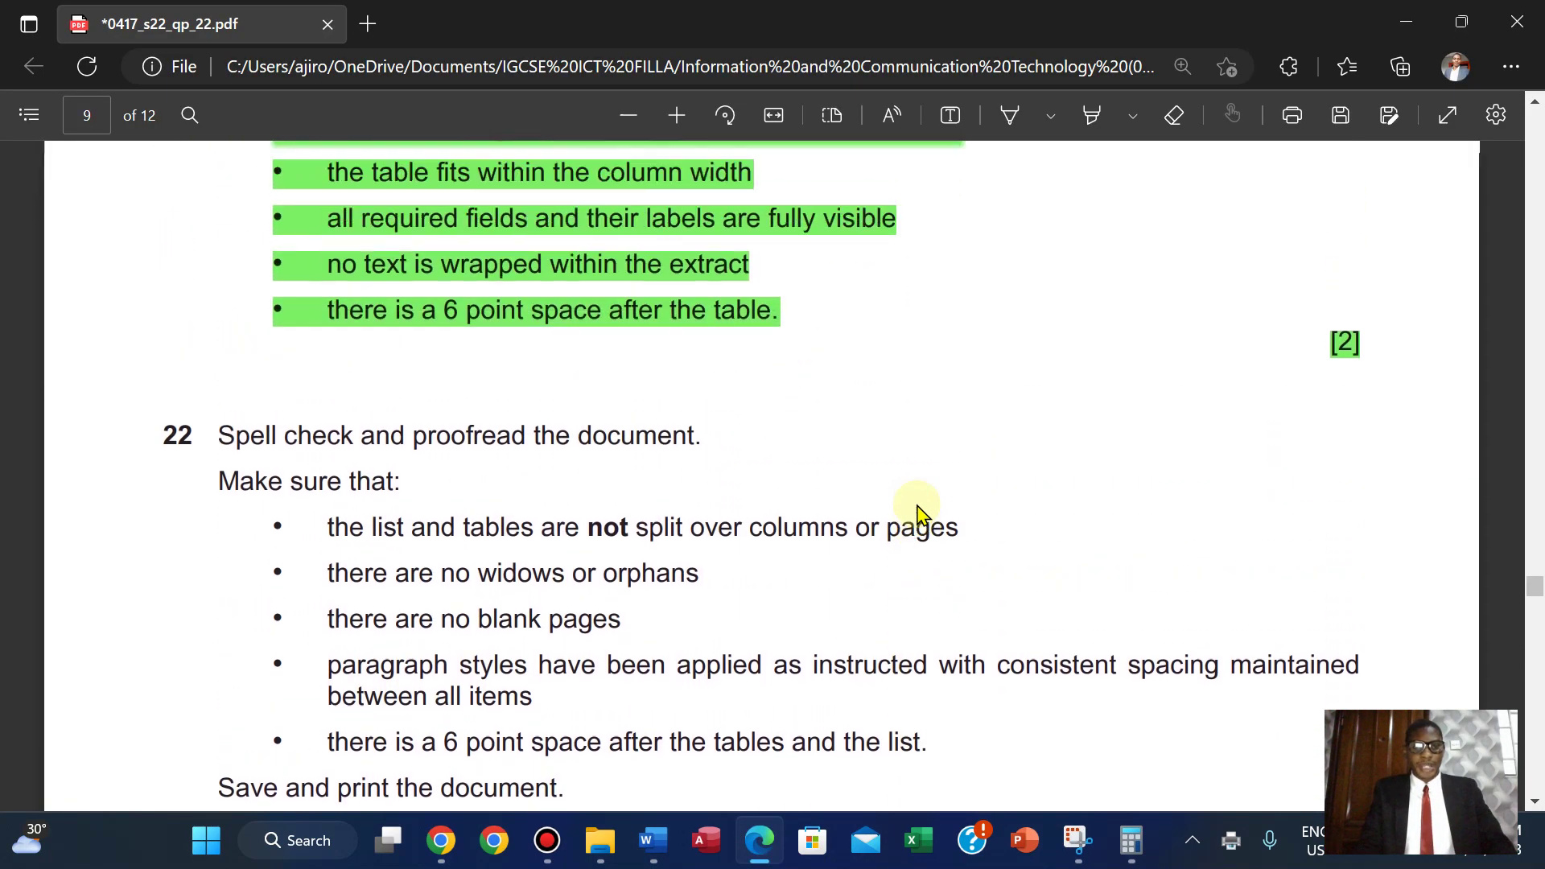
{"action": "scroll", "coordinate": [920, 511], "scroll_direction": "down", "scroll_amount": 5}
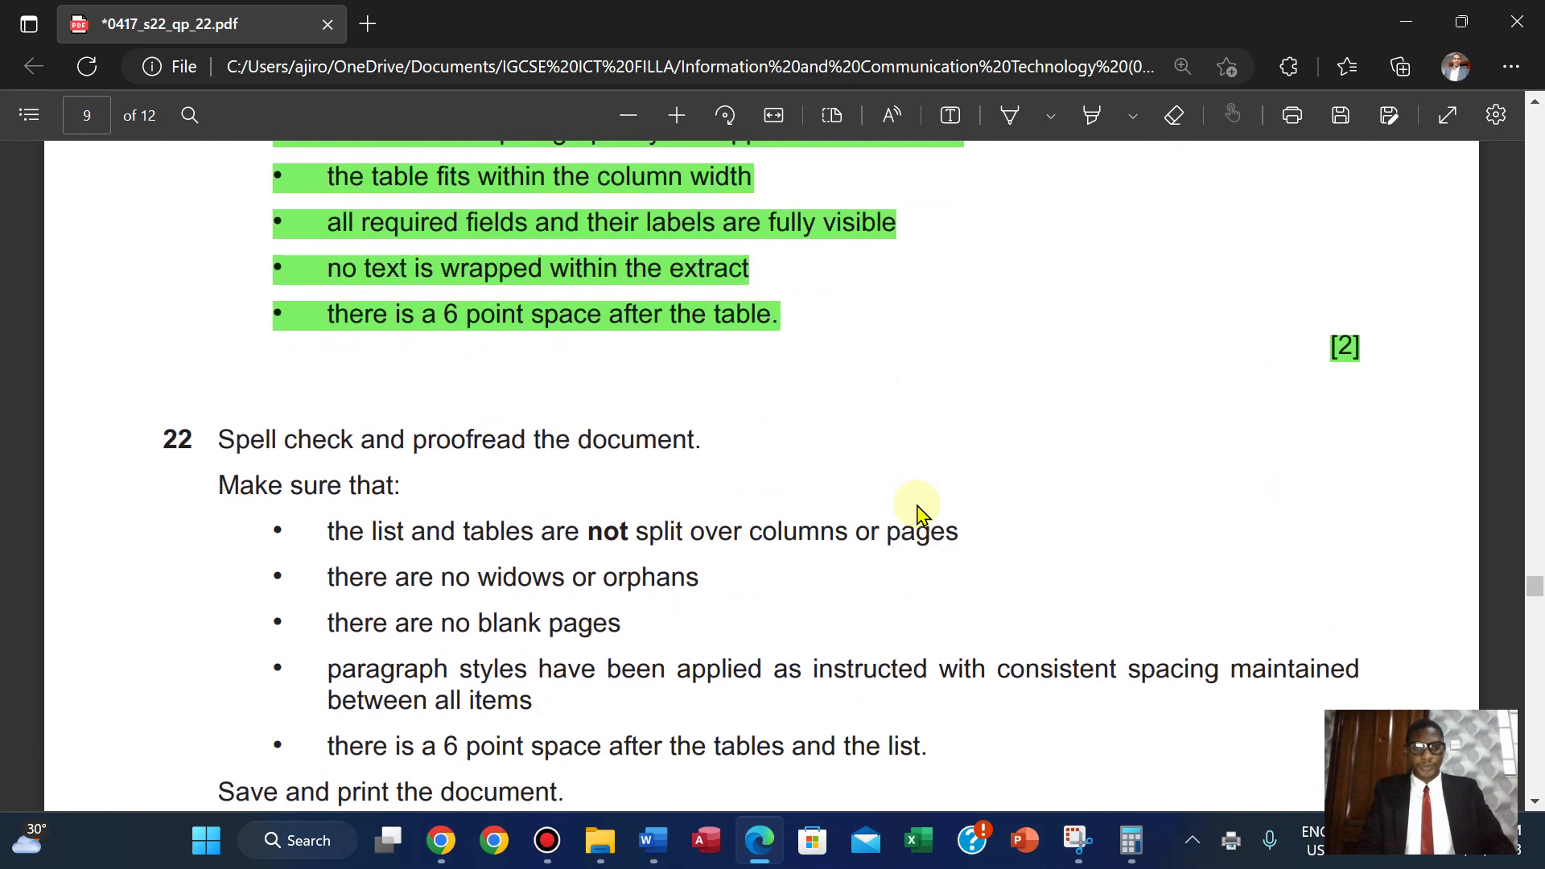
{"action": "scroll", "coordinate": [920, 511], "scroll_direction": "down", "scroll_amount": 2}
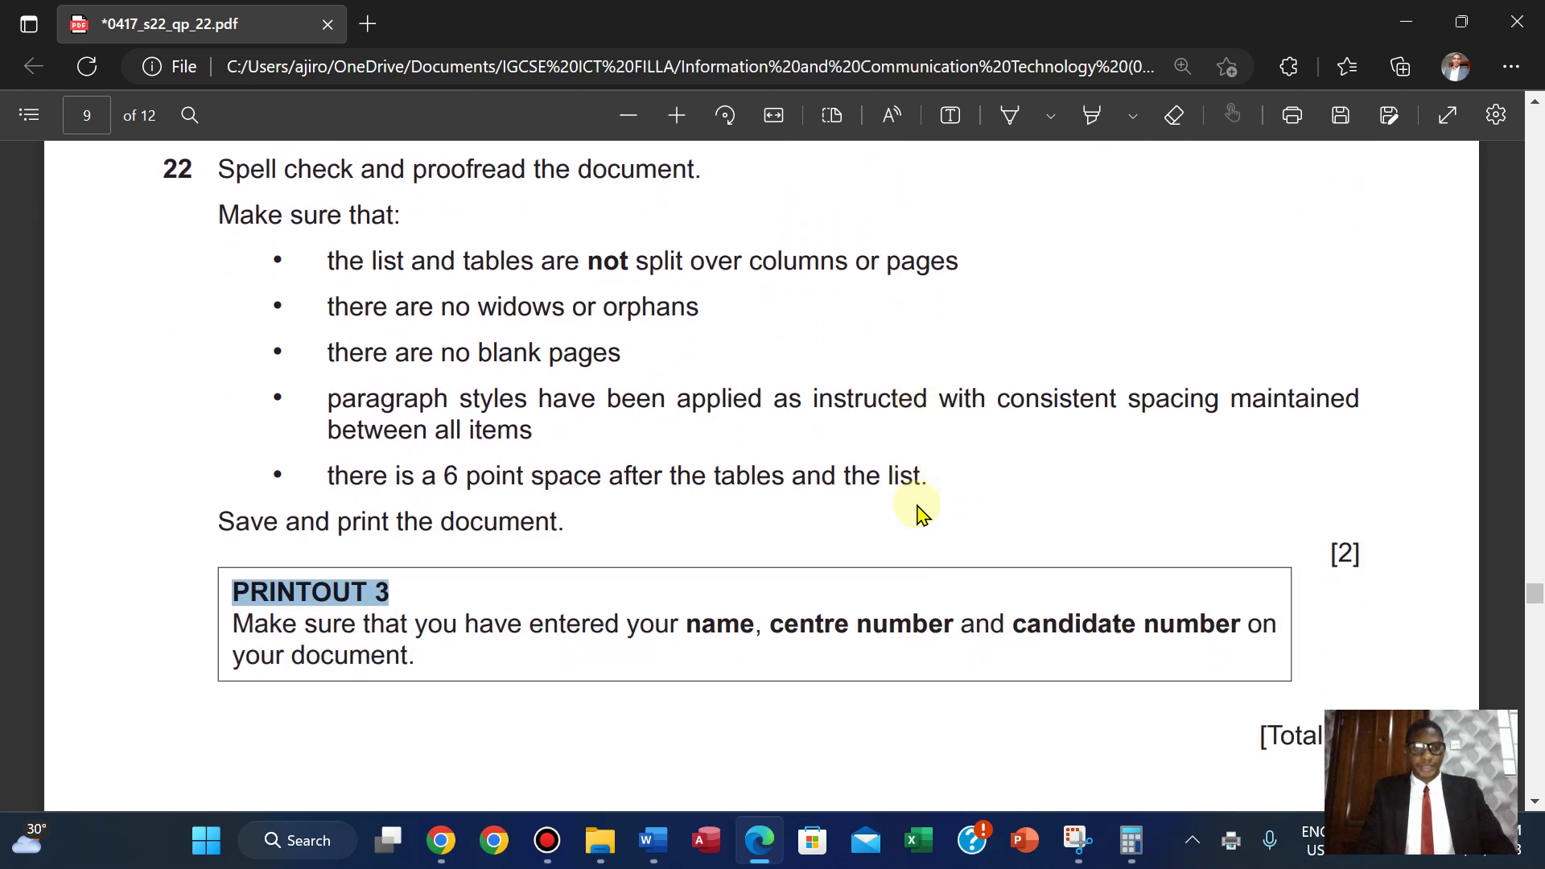
{"action": "scroll", "coordinate": [920, 511], "scroll_direction": "up", "scroll_amount": 1}
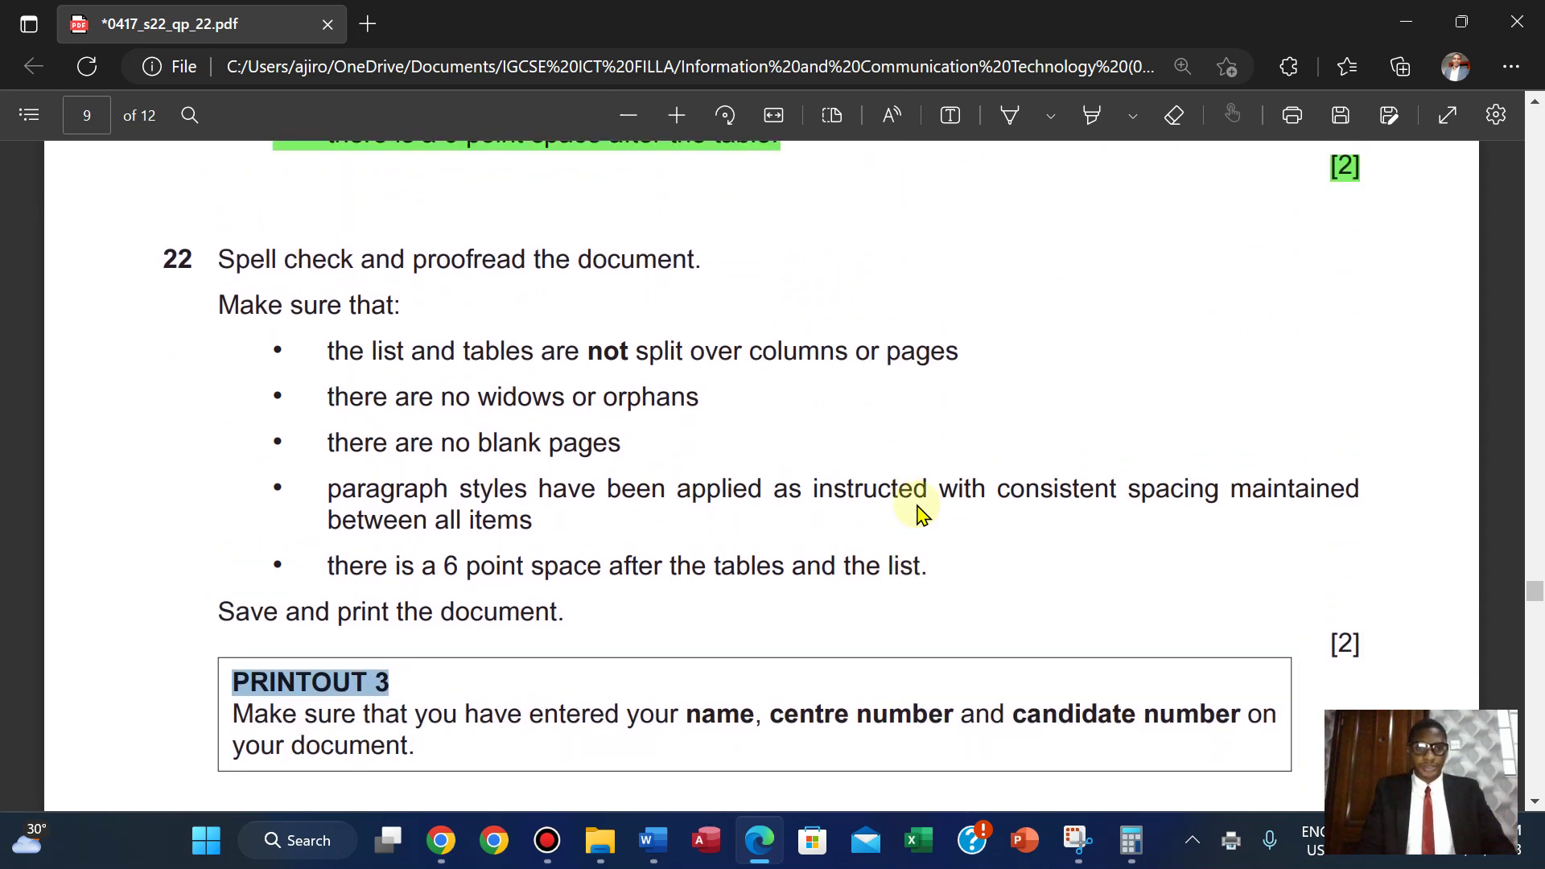
{"action": "scroll", "coordinate": [920, 511], "scroll_direction": "down", "scroll_amount": 1}
{"action": "scroll", "coordinate": [919, 511], "scroll_direction": "up", "scroll_amount": 1}
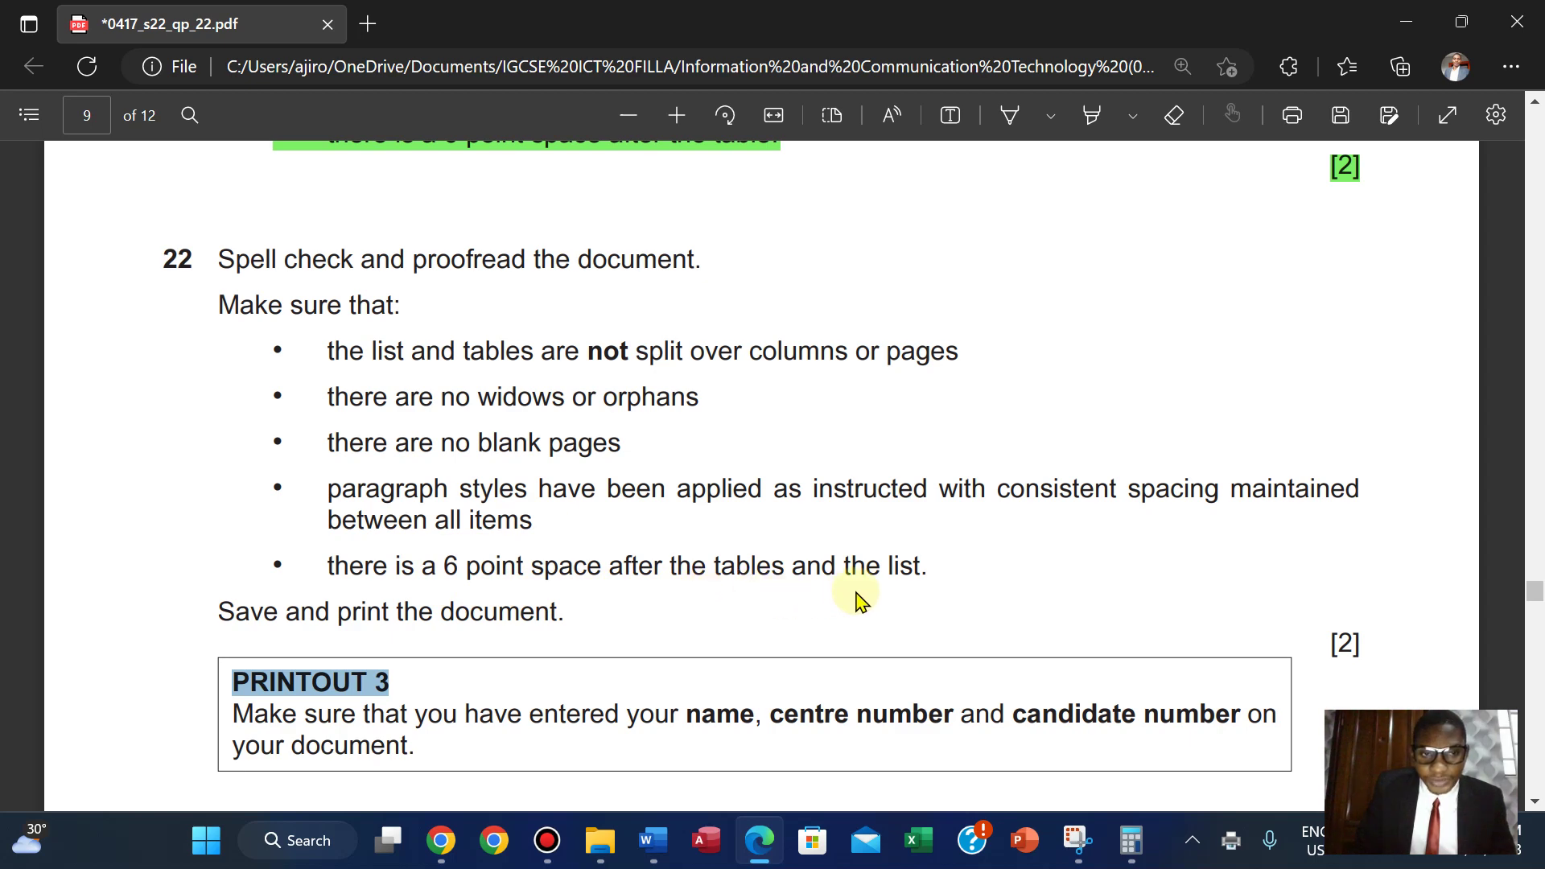
Step: Switch to TAM_Marinas in Word, try adding a line after the last item of the Amenities list, undo it and save
{"action": "mouse_move", "coordinate": [648, 853]}
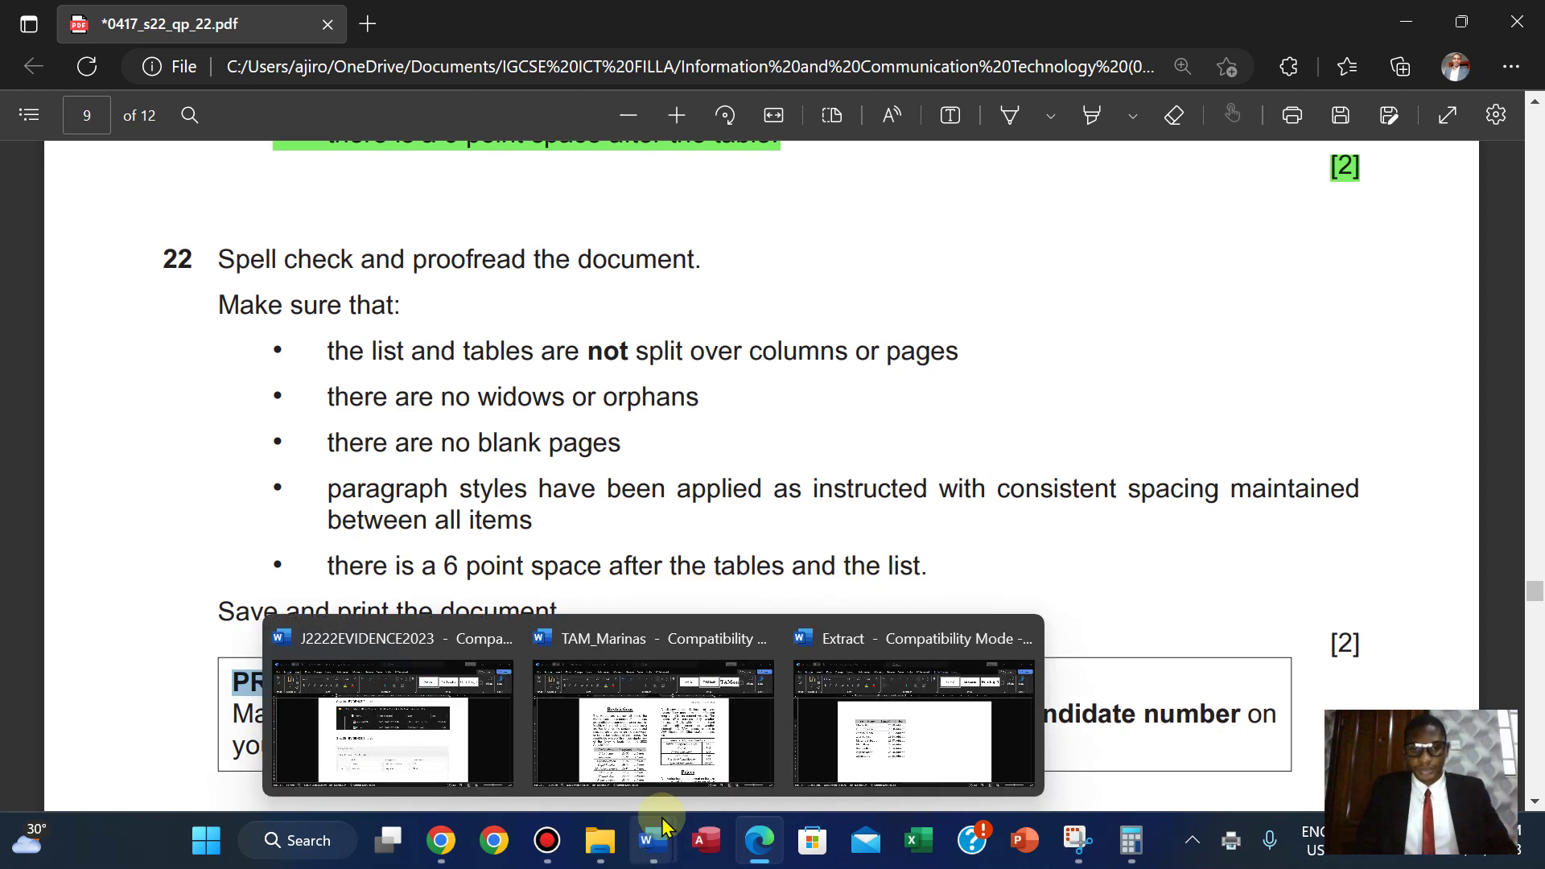
{"action": "left_click", "coordinate": [652, 753]}
{"action": "left_click_drag", "start_coordinate": [1534, 505], "coordinate": [1534, 567]}
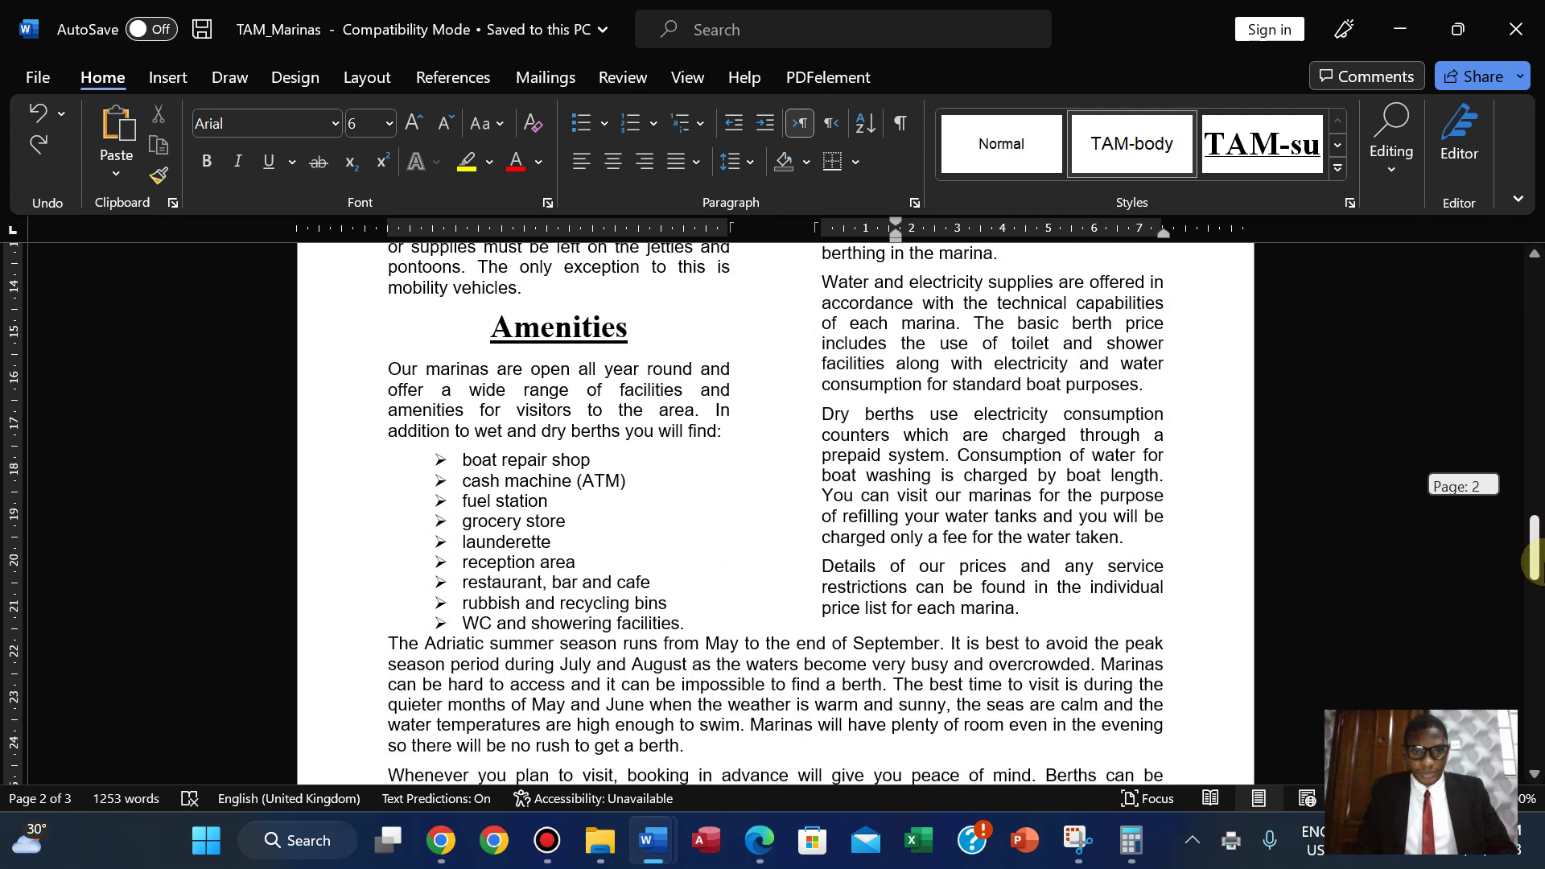
{"action": "left_click", "coordinate": [709, 625]}
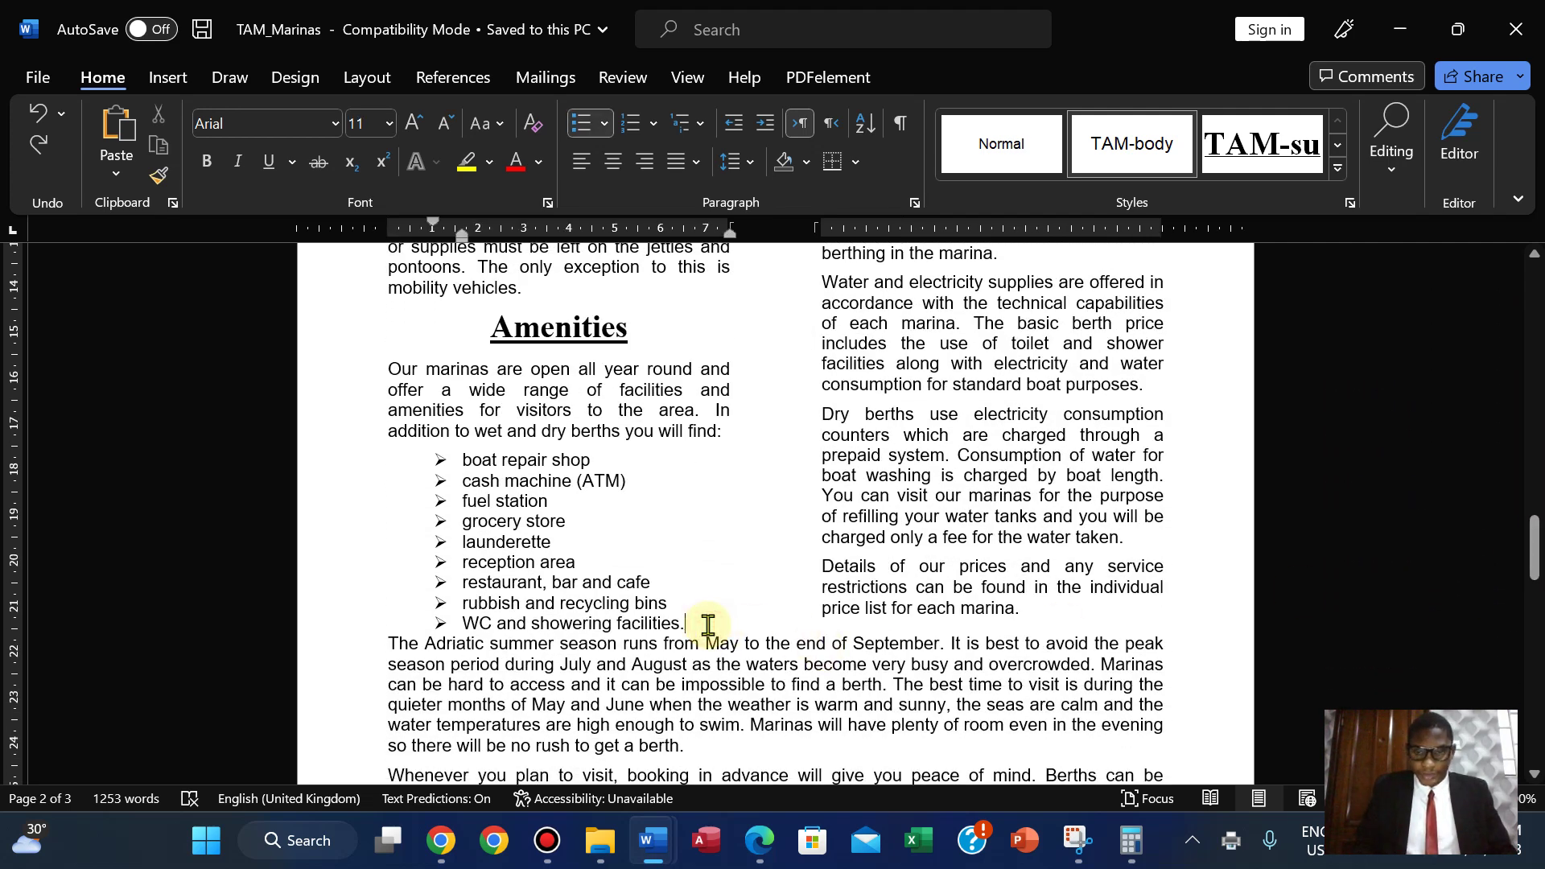
{"action": "key", "text": "Return"}
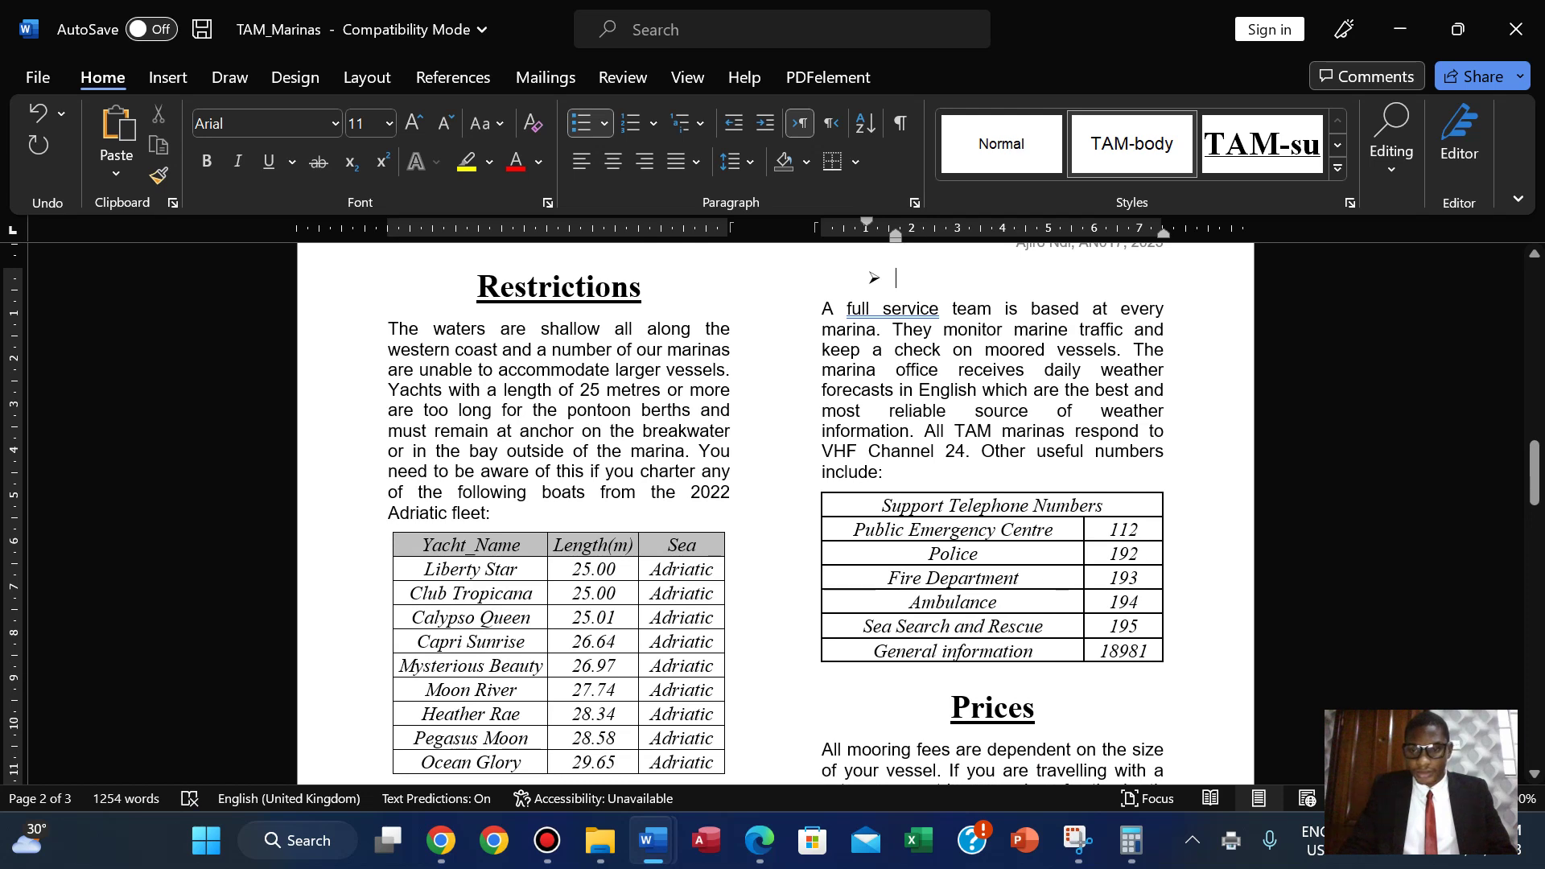
{"action": "key", "text": "ctrl+z"}
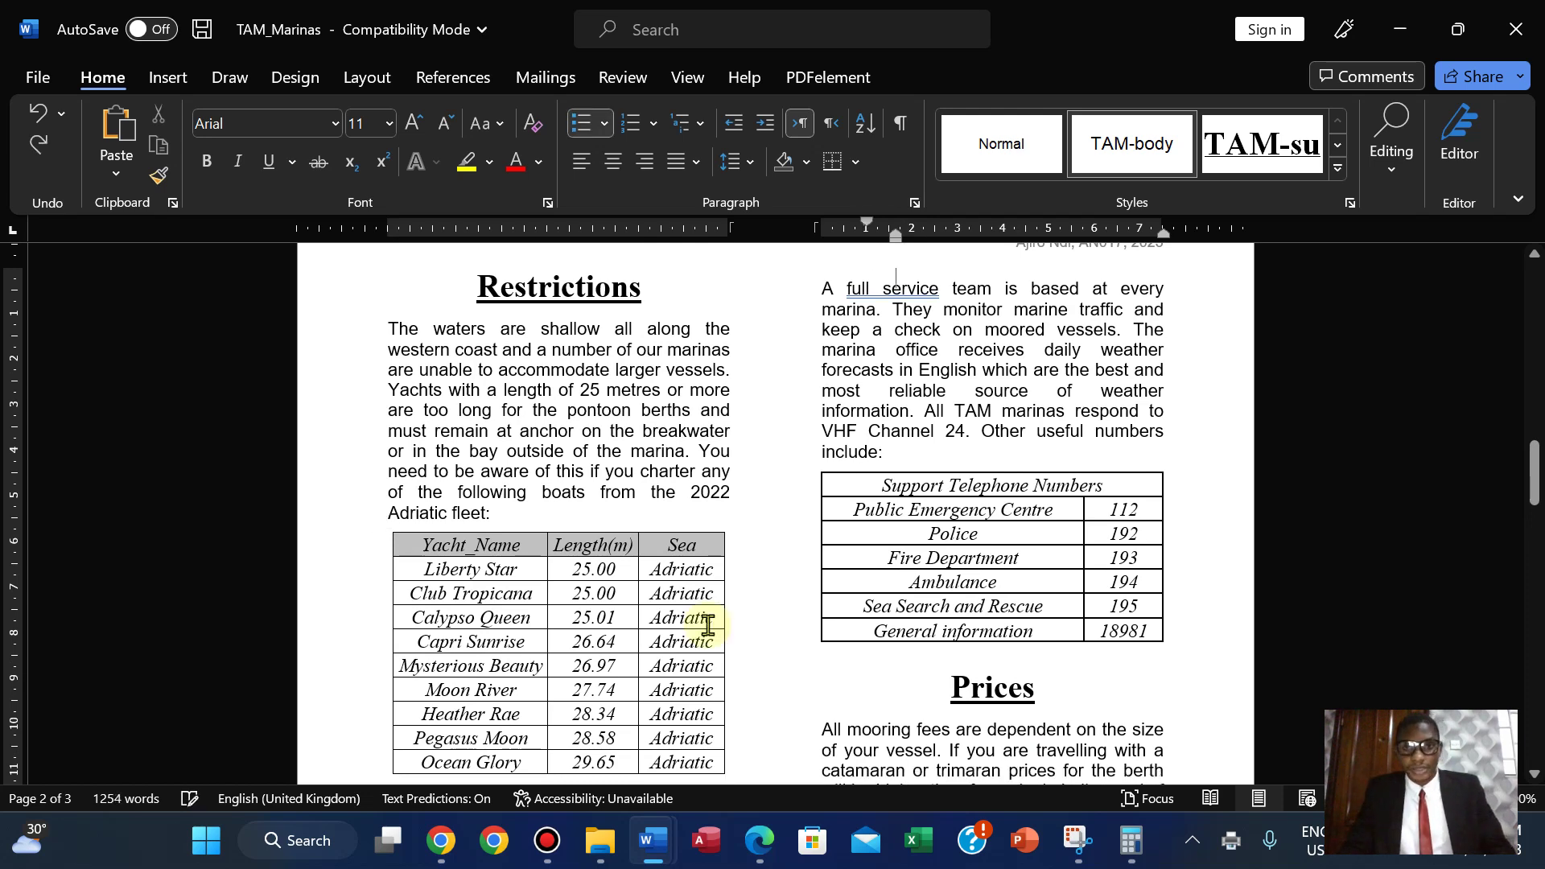
{"action": "key", "text": "ctrl+s"}
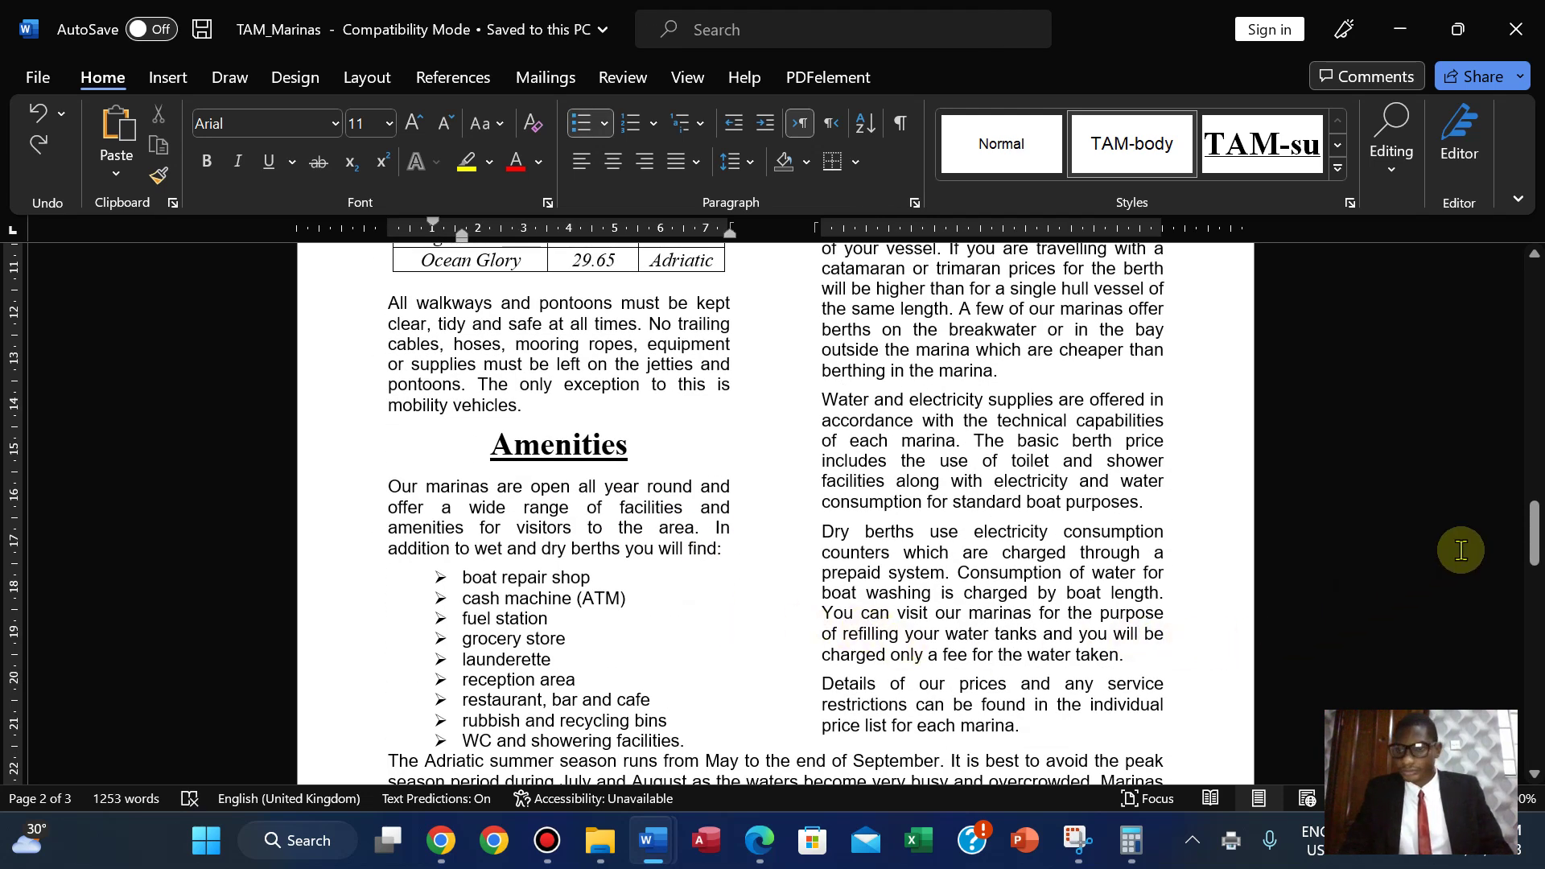
Step: Check the start of page 2 in TAM_Marinas, around the paragraph about the full service team
{"action": "left_click_drag", "start_coordinate": [1532, 538], "coordinate": [1523, 464]}
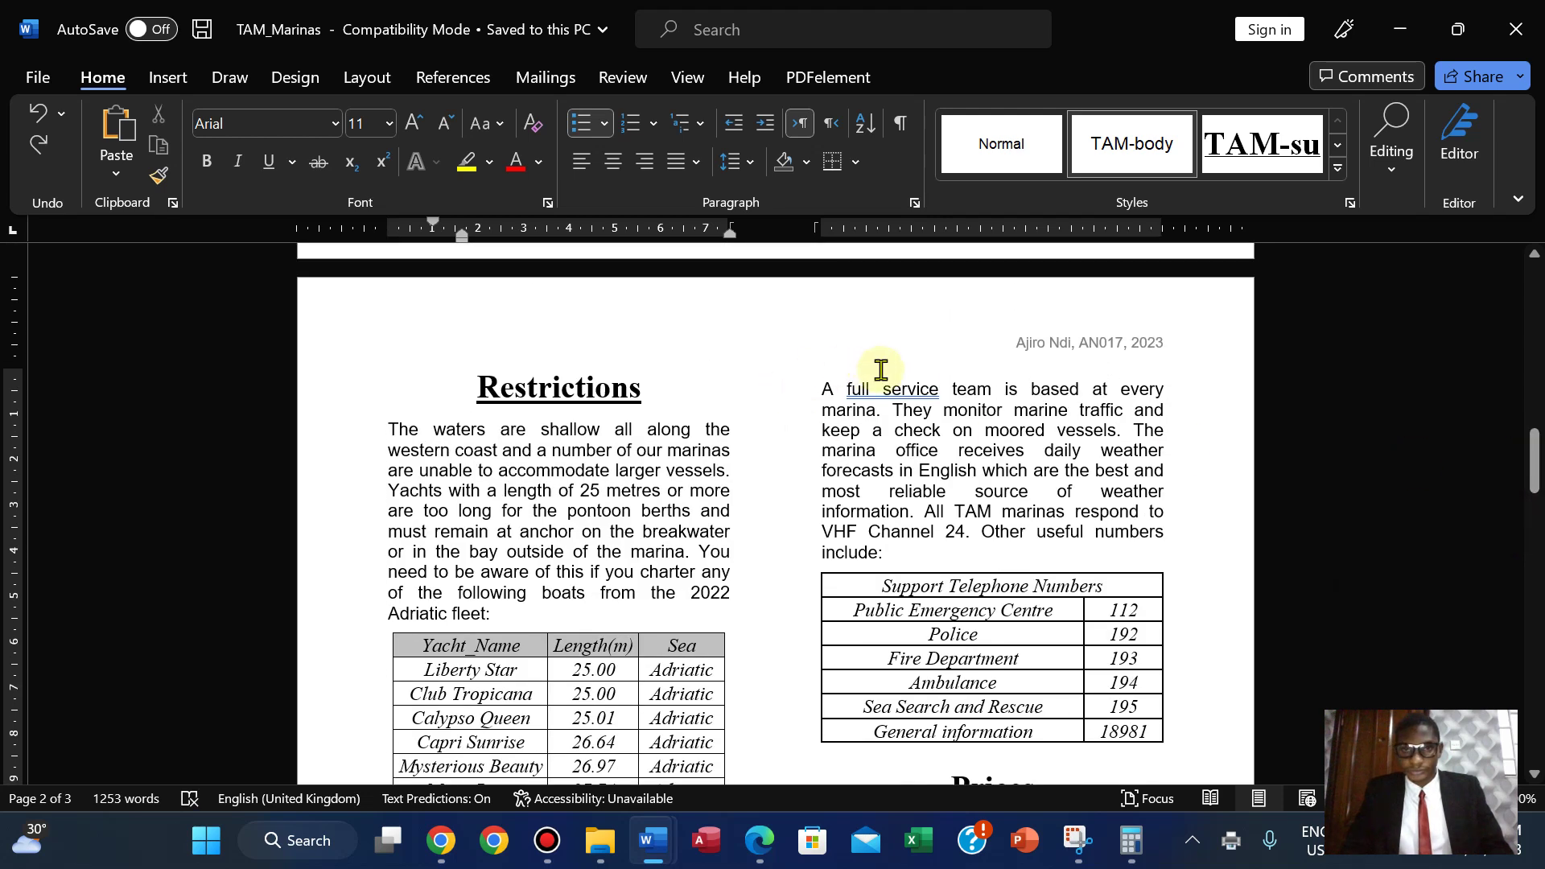
{"action": "left_click_drag", "start_coordinate": [846, 389], "coordinate": [939, 389]}
{"action": "left_click", "coordinate": [910, 379]}
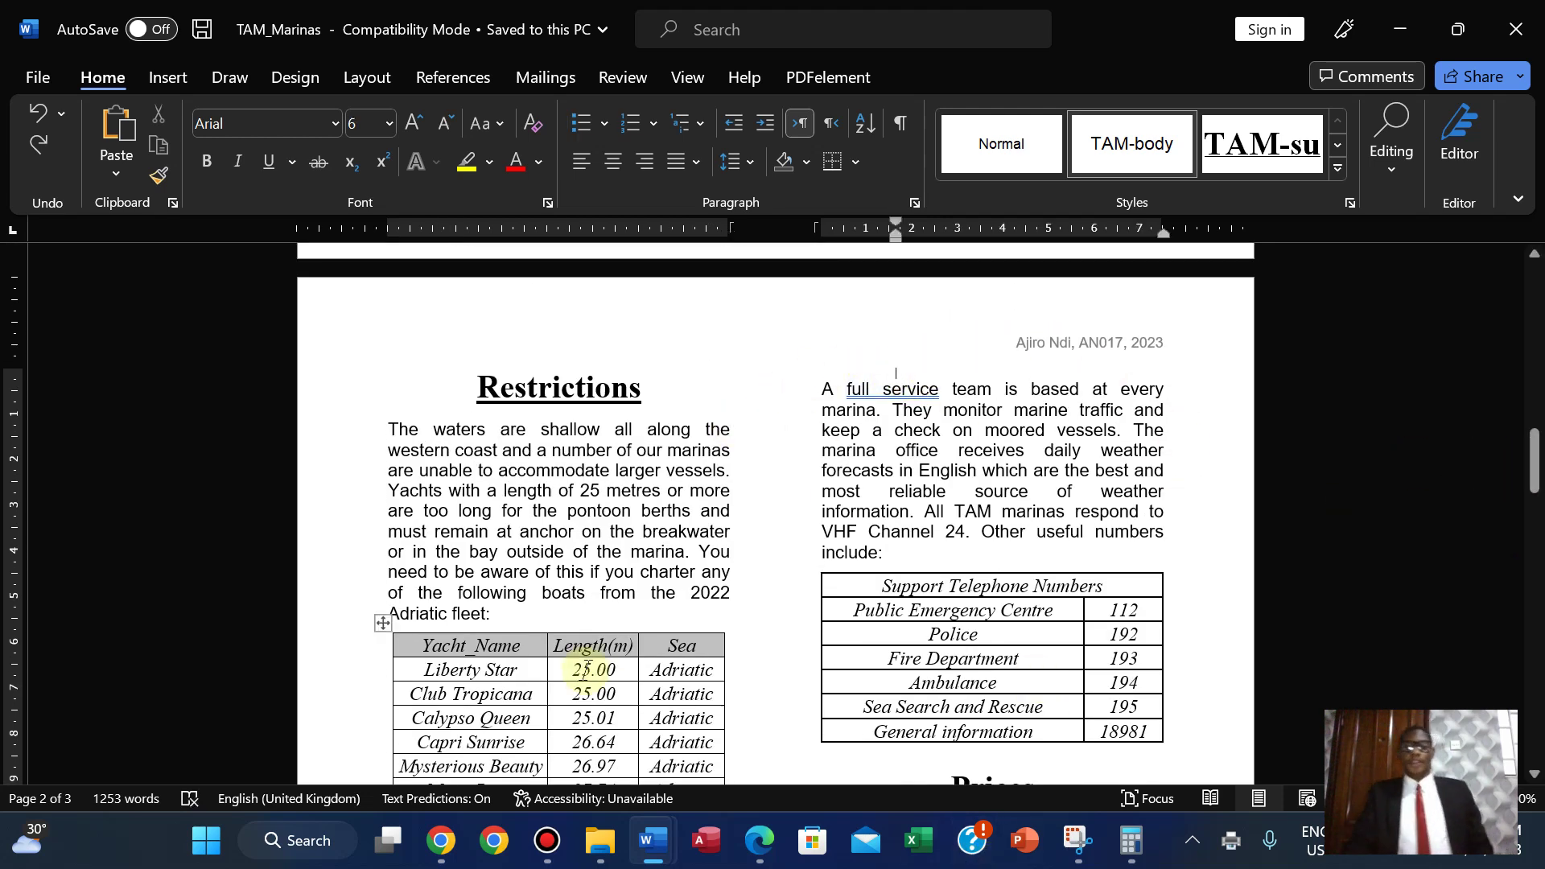
Step: Return to the question paper in Edge and highlight all of question 22, including the PRINTOUT 3 instructions, in green
{"action": "left_click", "coordinate": [758, 840]}
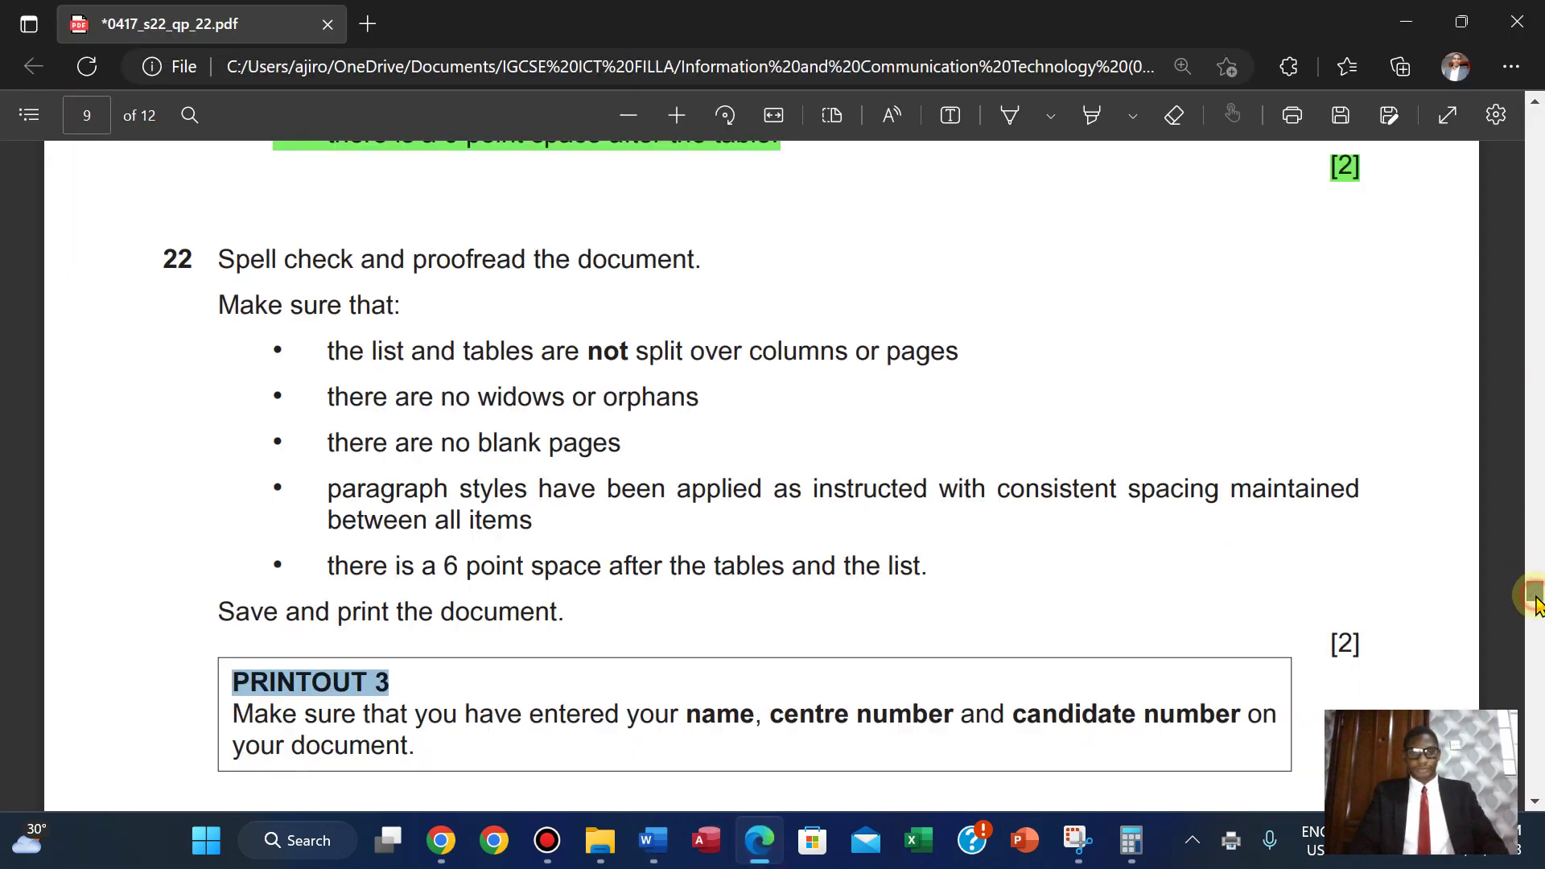
{"action": "scroll", "coordinate": [1536, 607], "scroll_direction": "down", "scroll_amount": 3}
{"action": "scroll", "coordinate": [1536, 607], "scroll_direction": "up", "scroll_amount": 1}
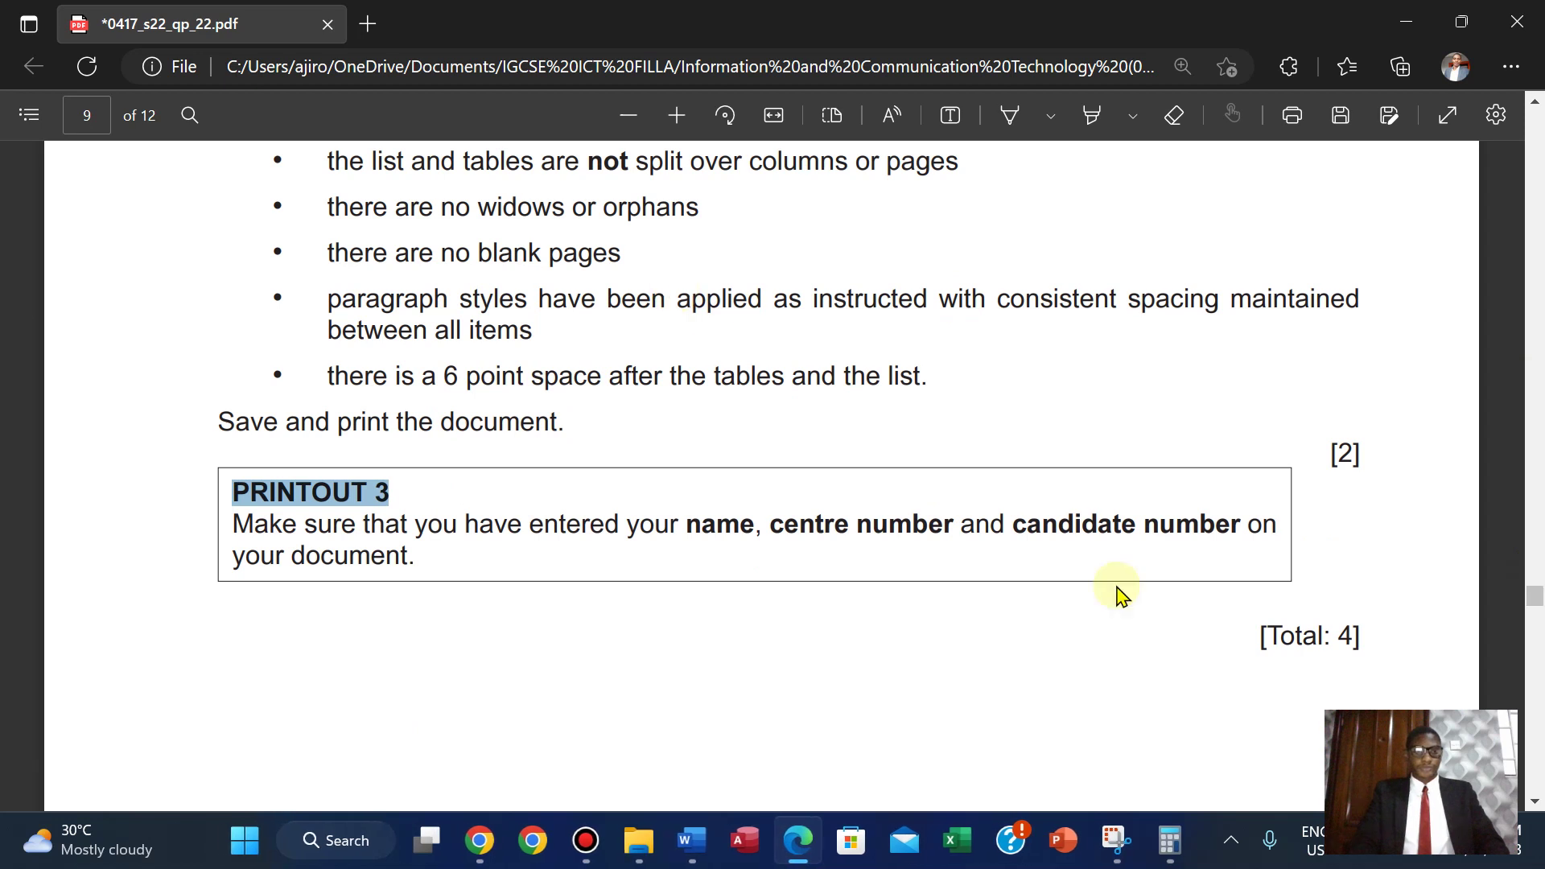
{"action": "scroll", "coordinate": [1121, 594], "scroll_direction": "up", "scroll_amount": 2}
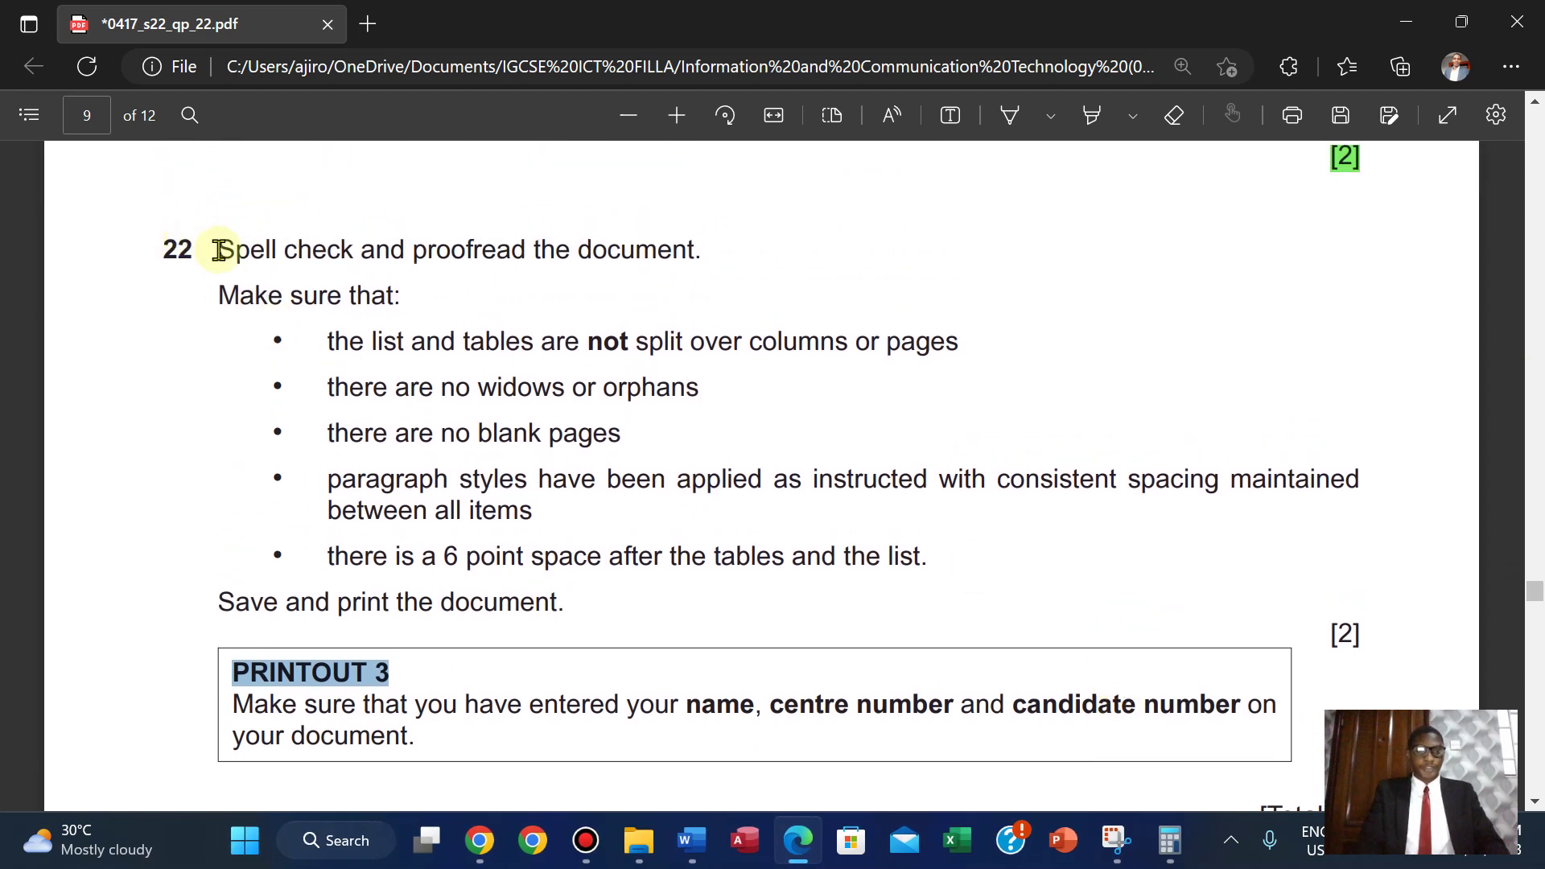
{"action": "left_click_drag", "start_coordinate": [221, 251], "coordinate": [1320, 776]}
{"action": "mouse_move", "coordinate": [1412, 652]}
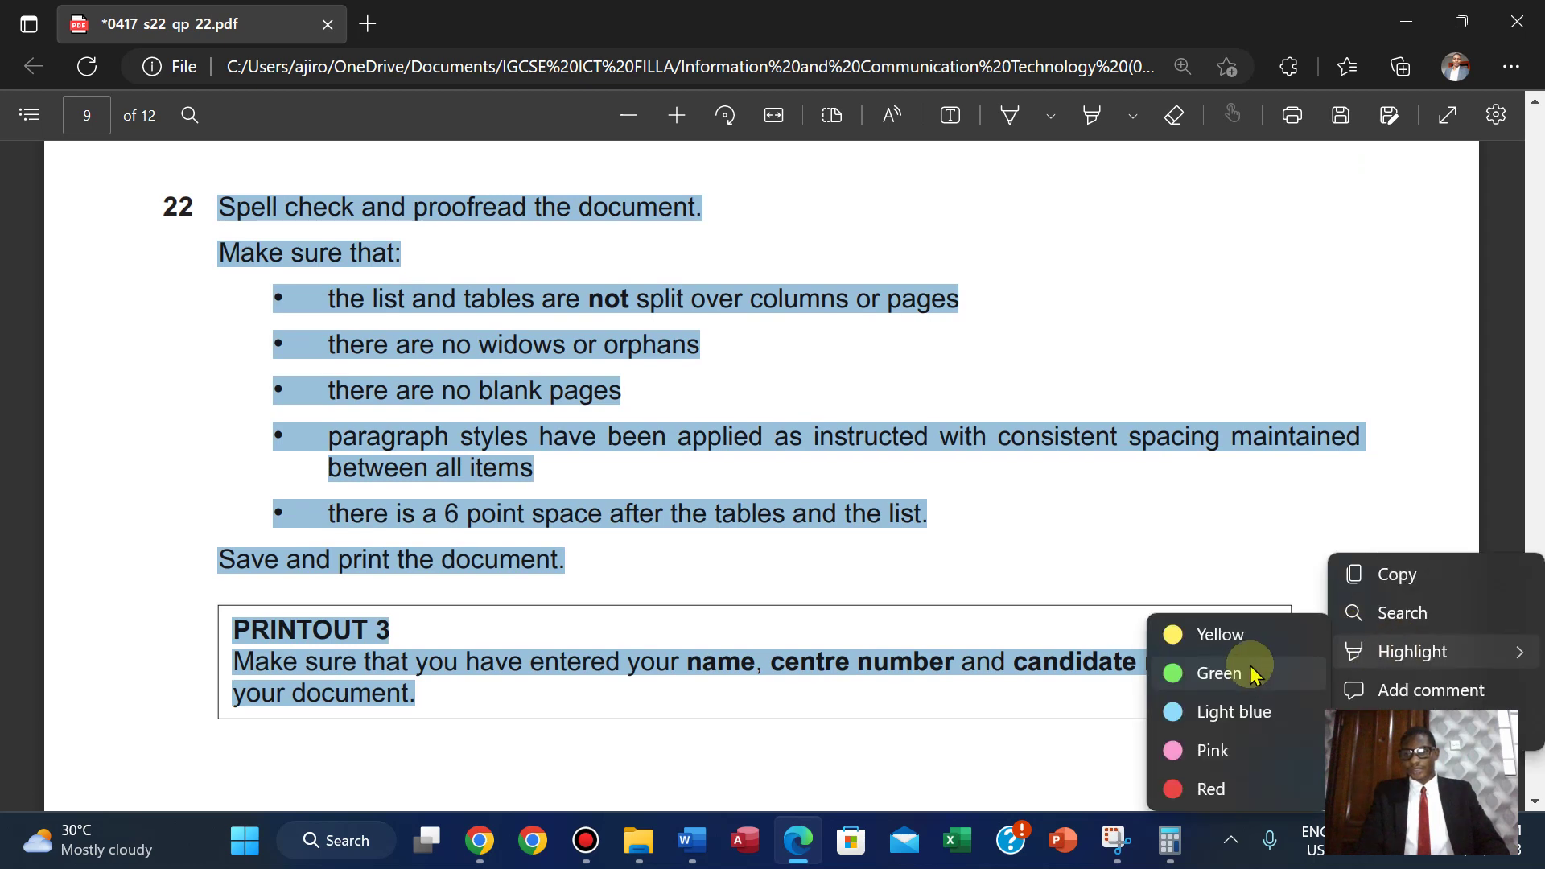
{"action": "left_click", "coordinate": [1239, 680]}
{"action": "scroll", "coordinate": [928, 599], "scroll_direction": "up", "scroll_amount": 2}
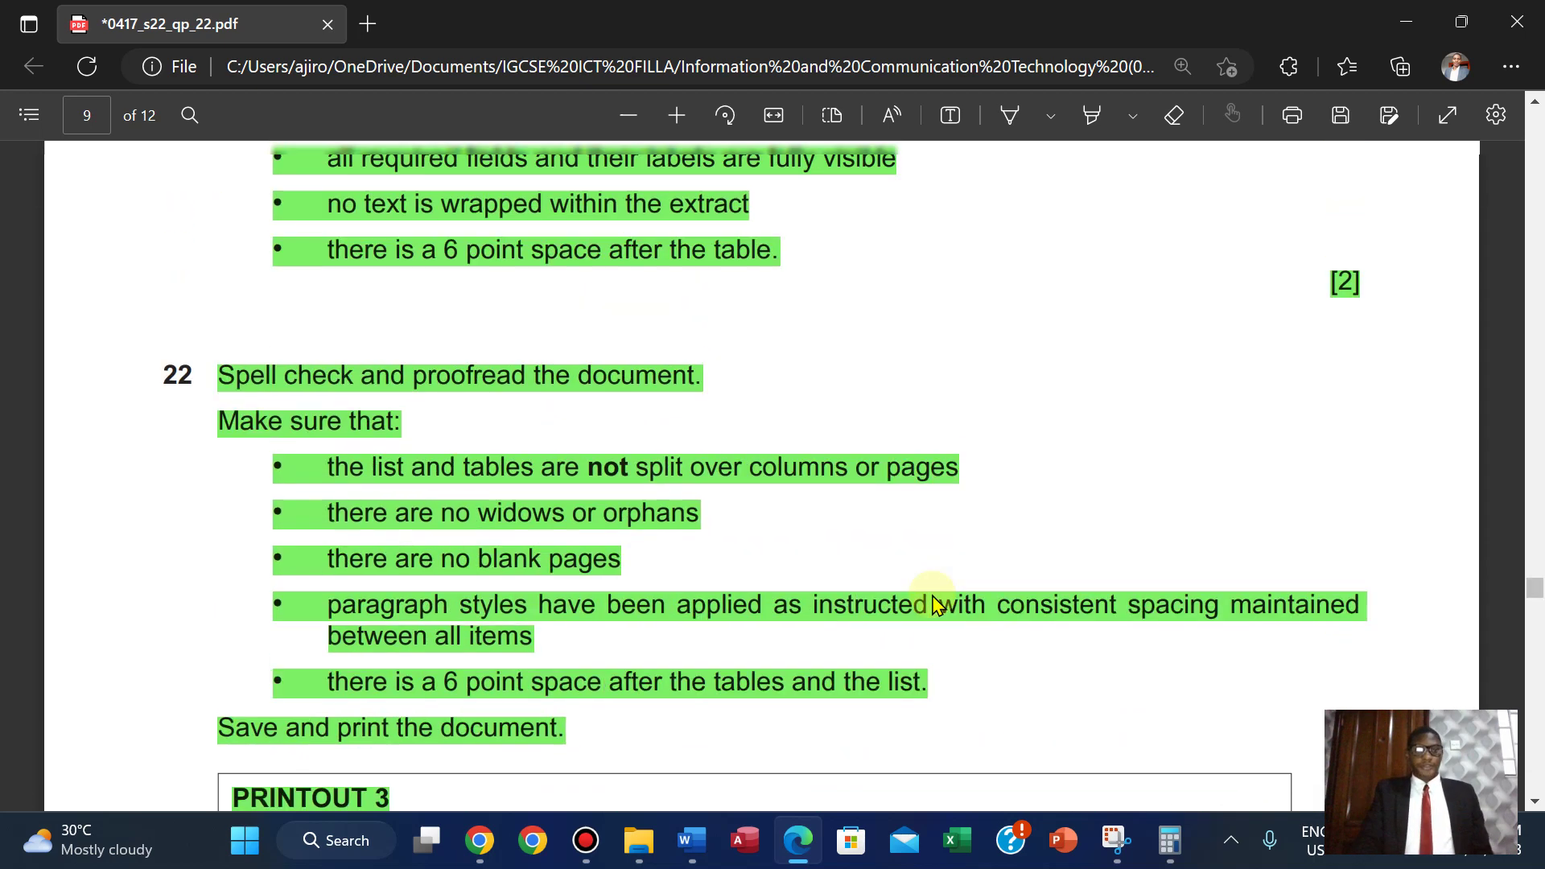
{"action": "mouse_move", "coordinate": [644, 12]}
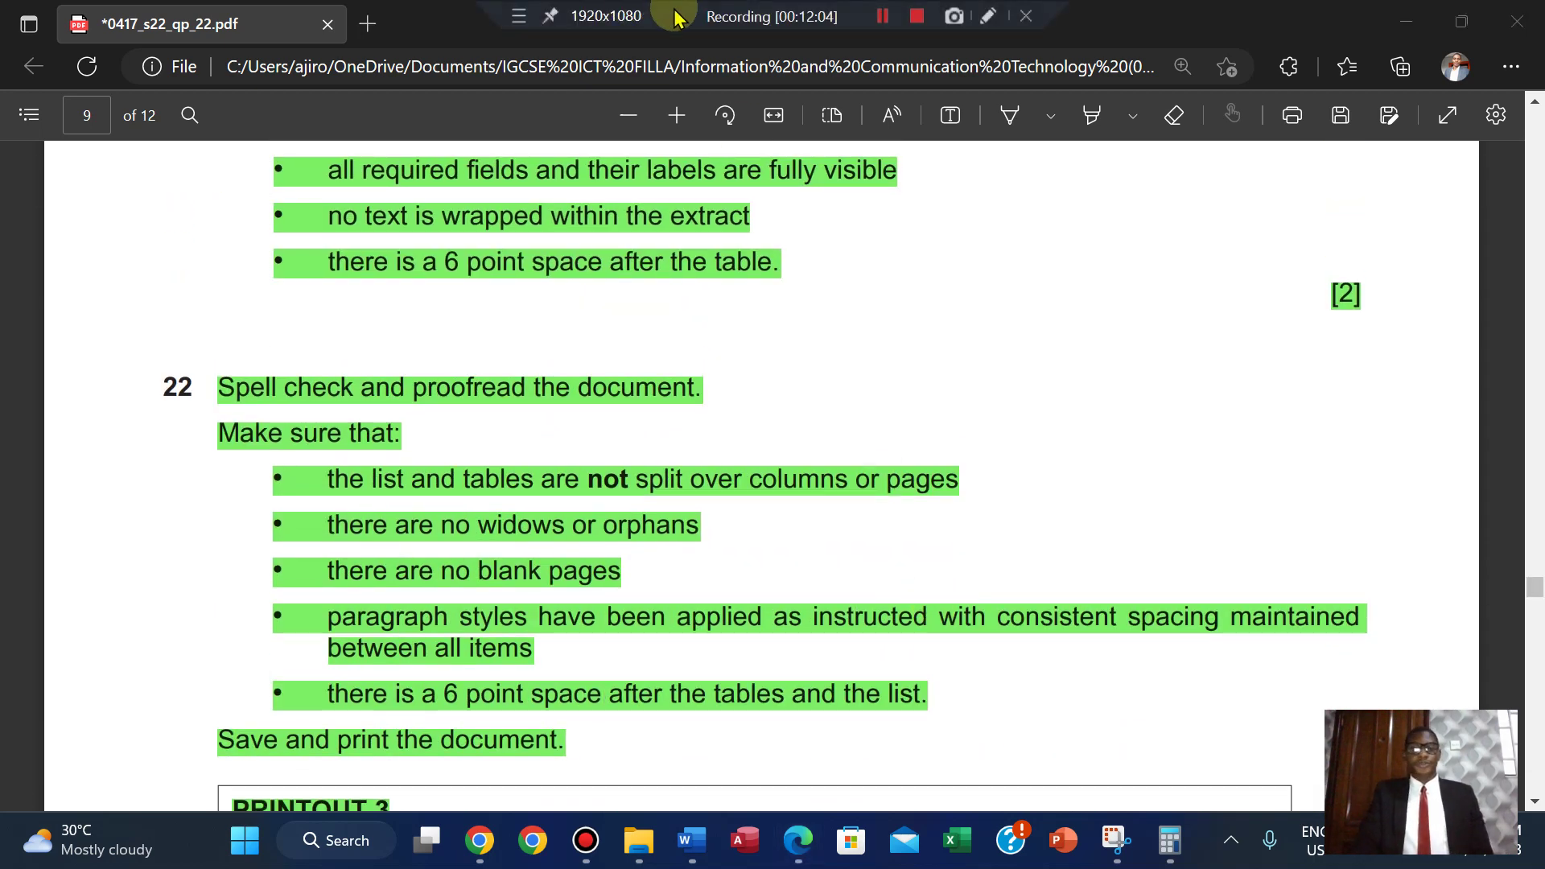